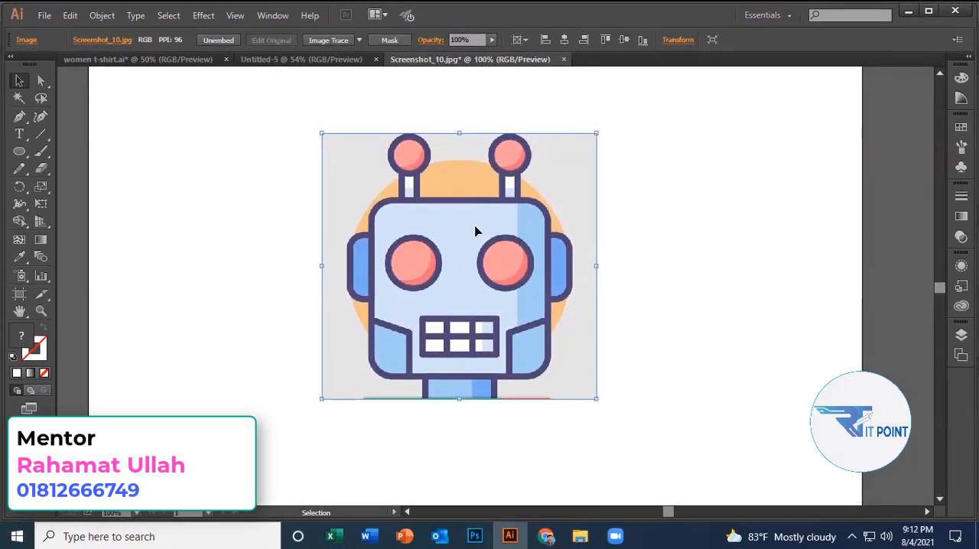
Draw a circle on the artboard and fill it with the orange sampled from the reference image's background circle.
scroll(475, 234, "down", 2, "alt")
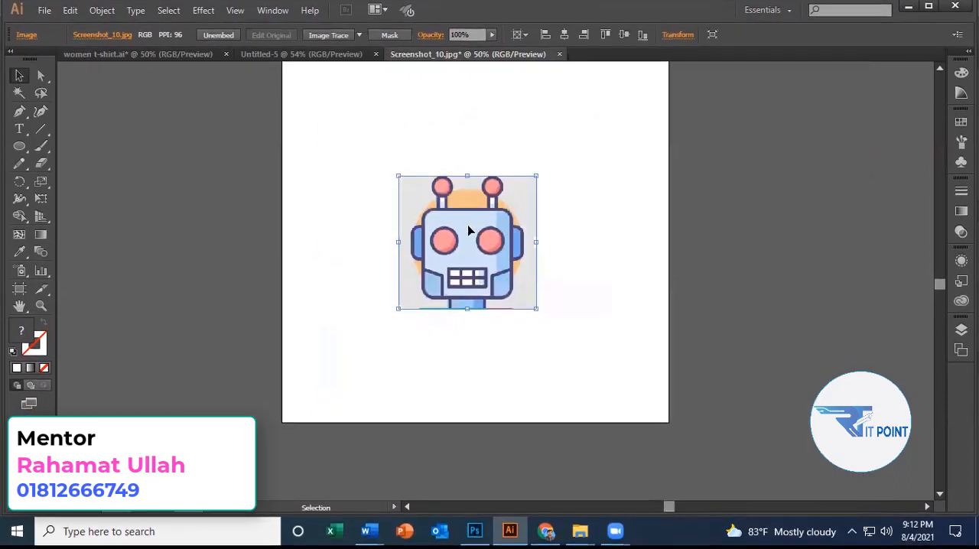
left_click(27, 156)
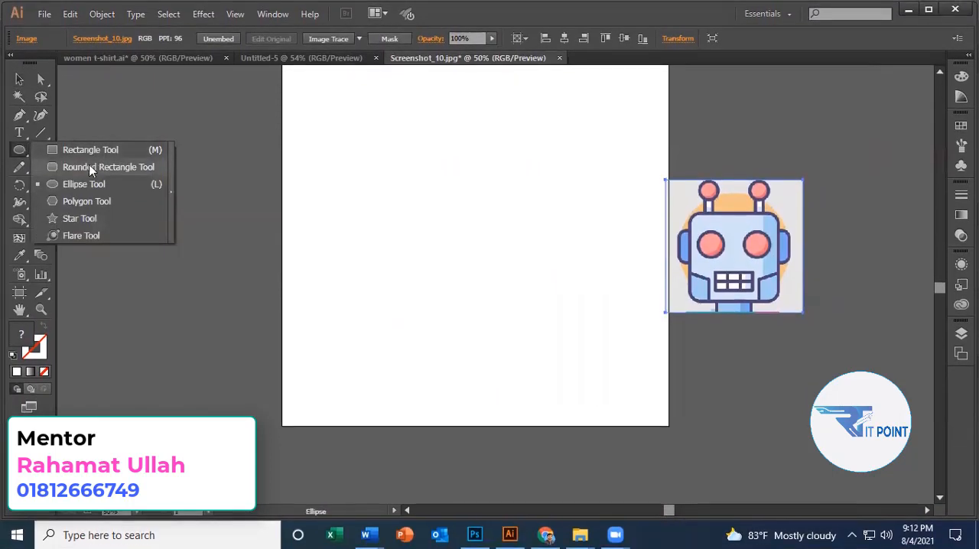
left_click(86, 188)
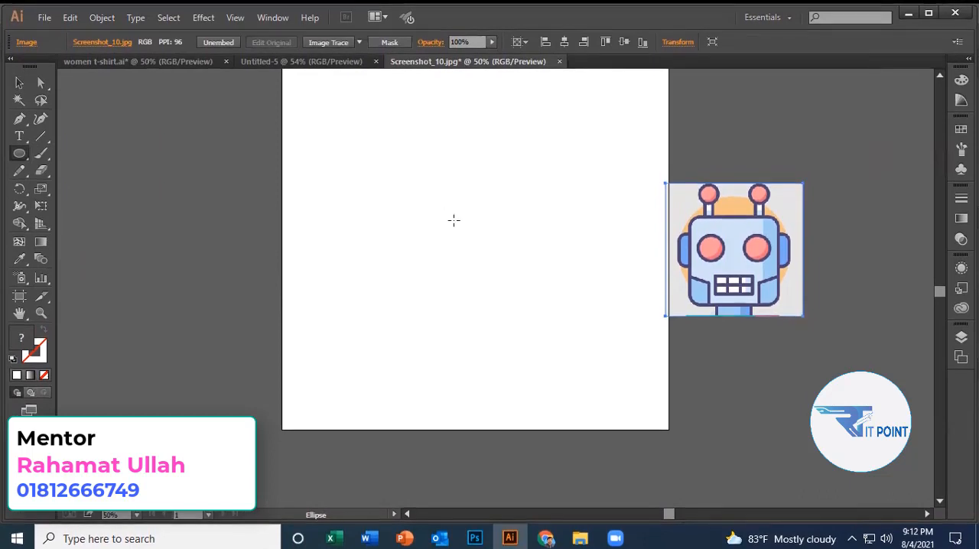
left_click_drag(441, 210, 508, 298)
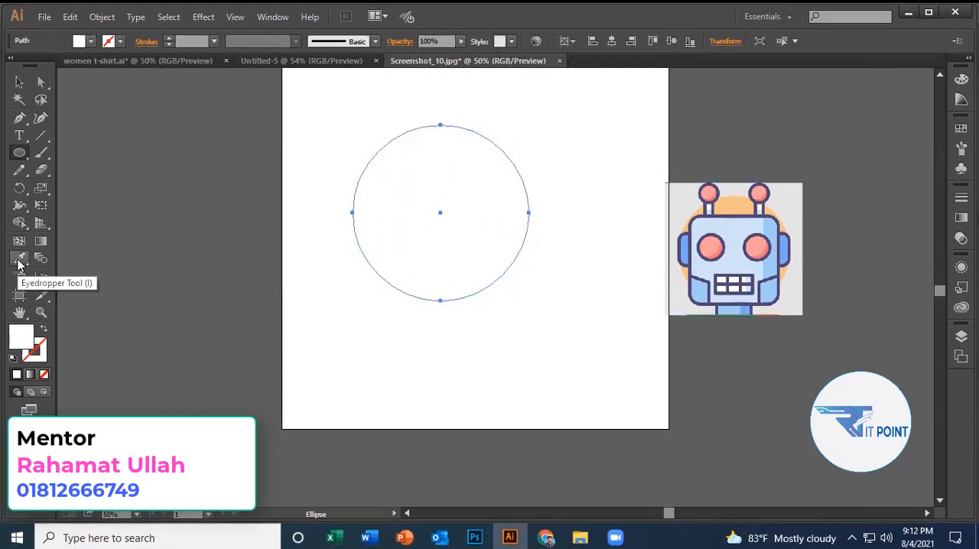
left_click(734, 202)
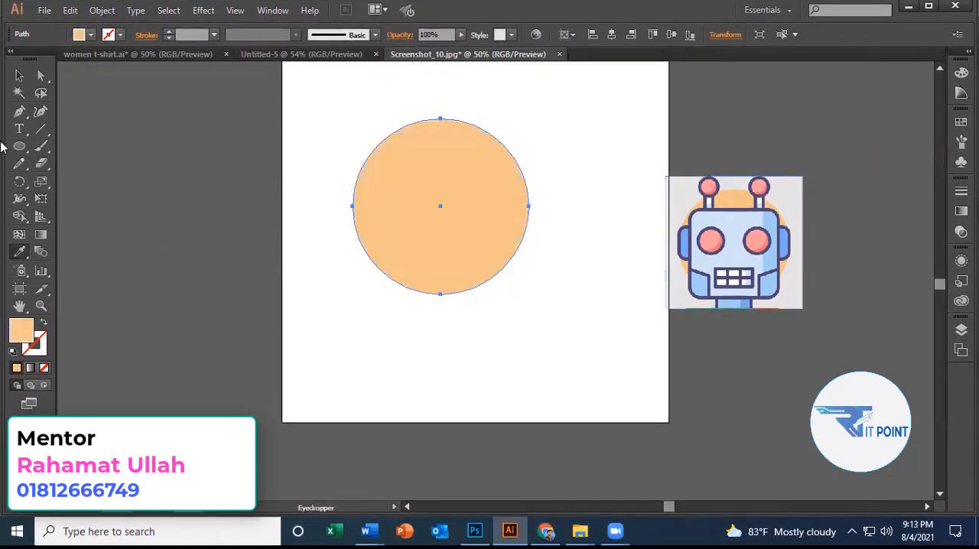
Move the orange circle horizontally toward the middle of the artboard and deselect it.
left_click(19, 79)
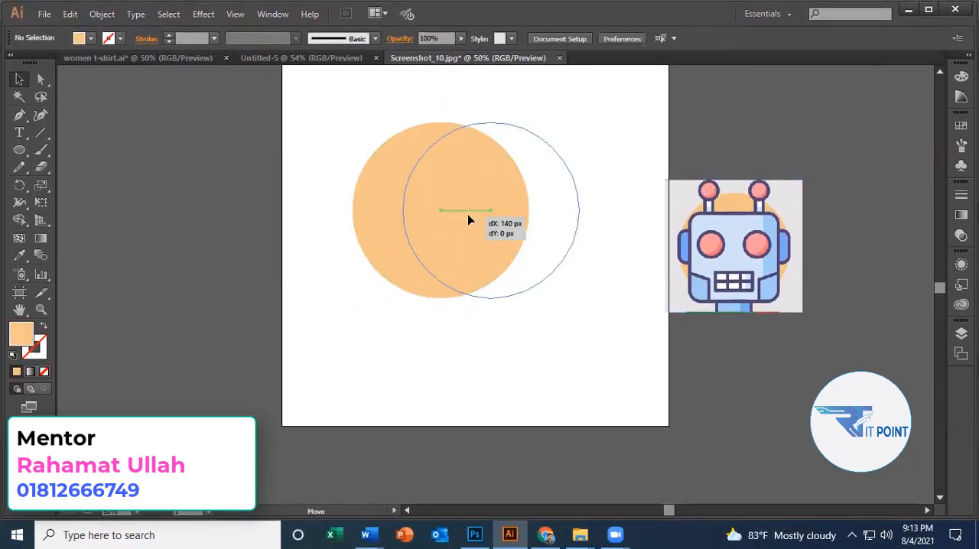
left_click_drag(469, 219, 458, 226)
left_click(818, 243)
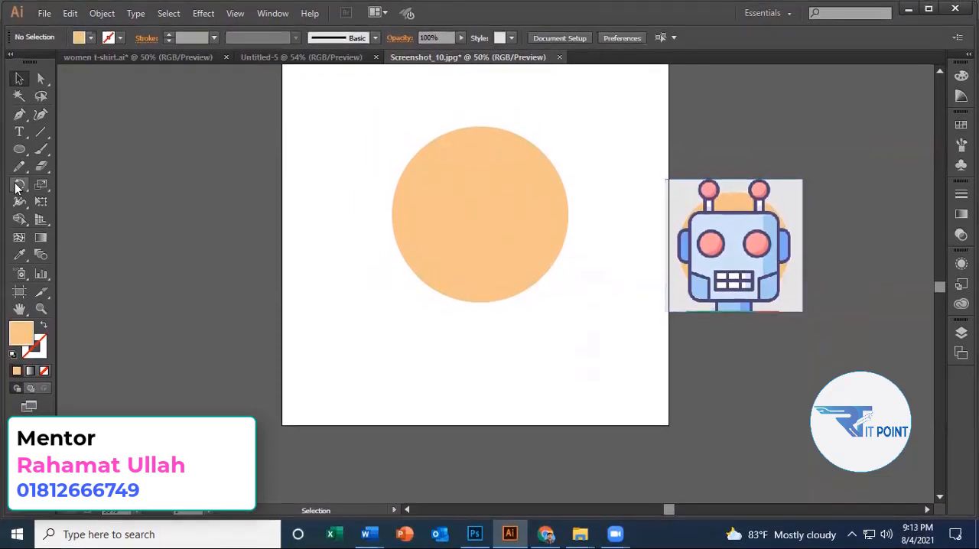
Try drawing a rounded rectangle about 404 by 404 px over the orange circle, and remove it.
left_click_drag(19, 151, 106, 167)
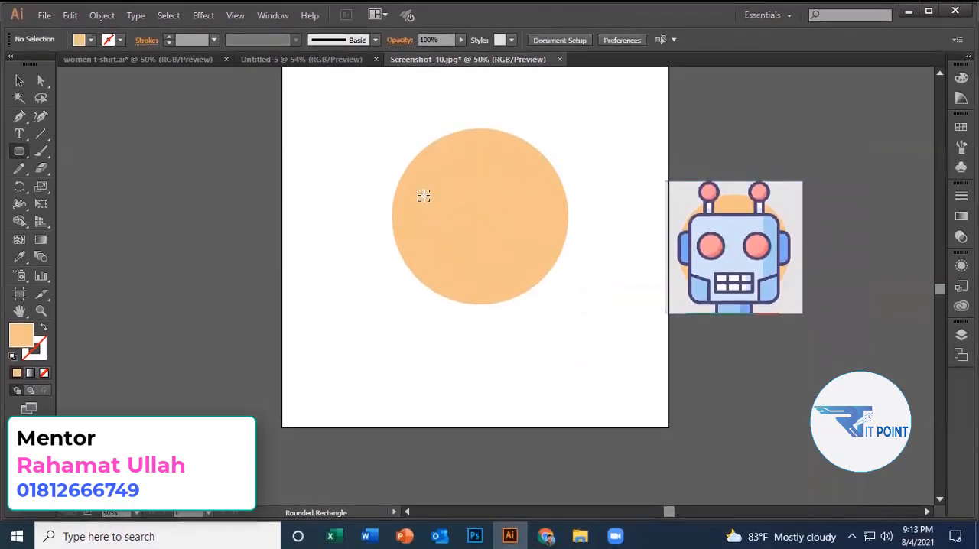
left_click_drag(424, 192, 475, 264)
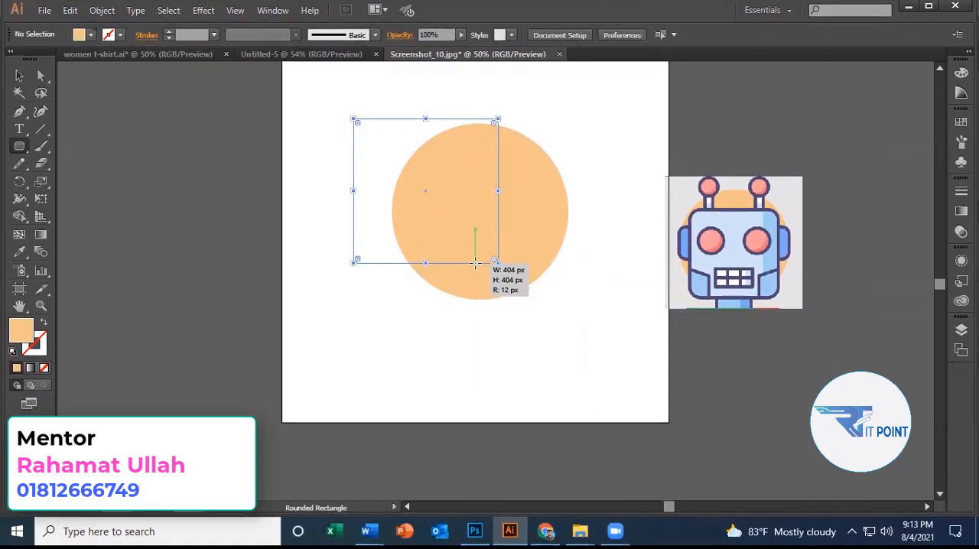
key("Delete")
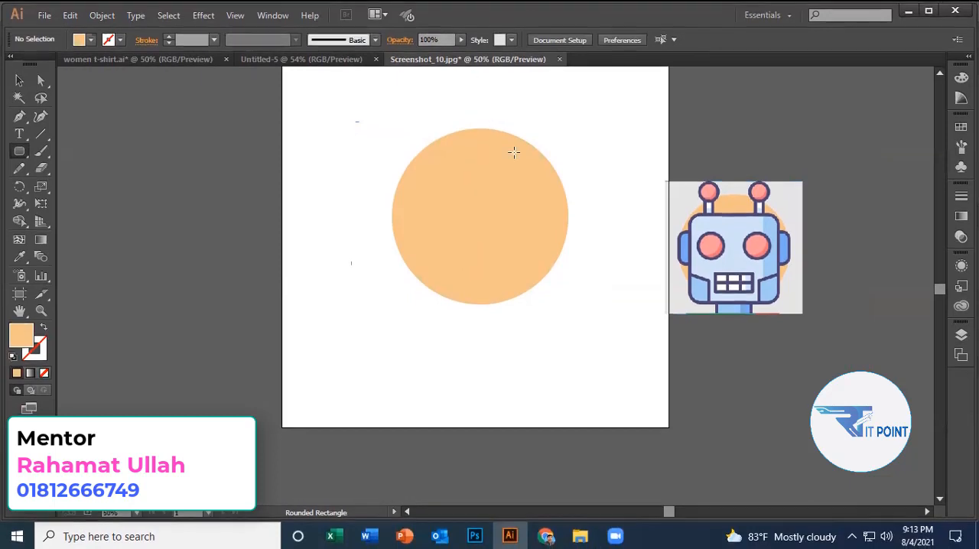
key("ctrl+z")
key("ctrl+z")
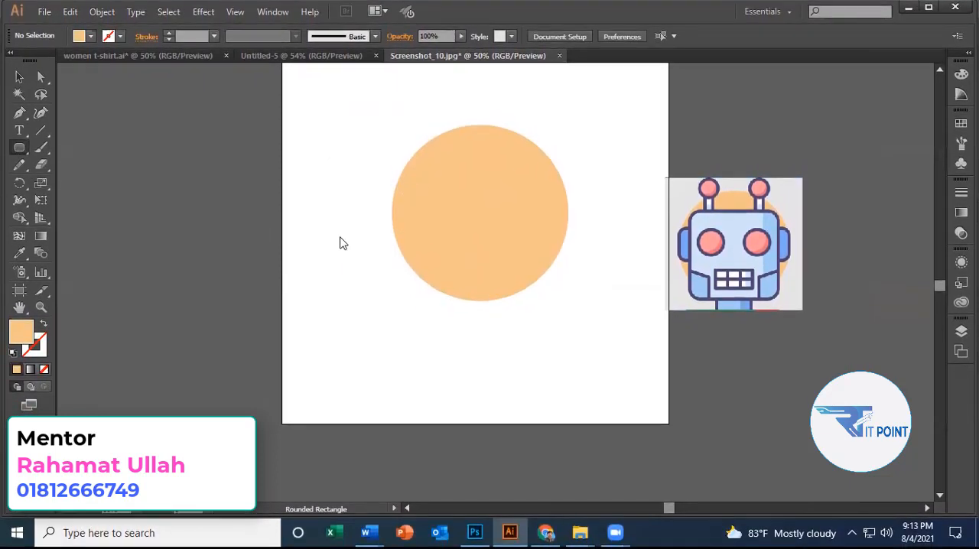
Try a 404 by 404 px rounded rectangle with a 20 px corner radius, and undo it.
left_click(341, 247)
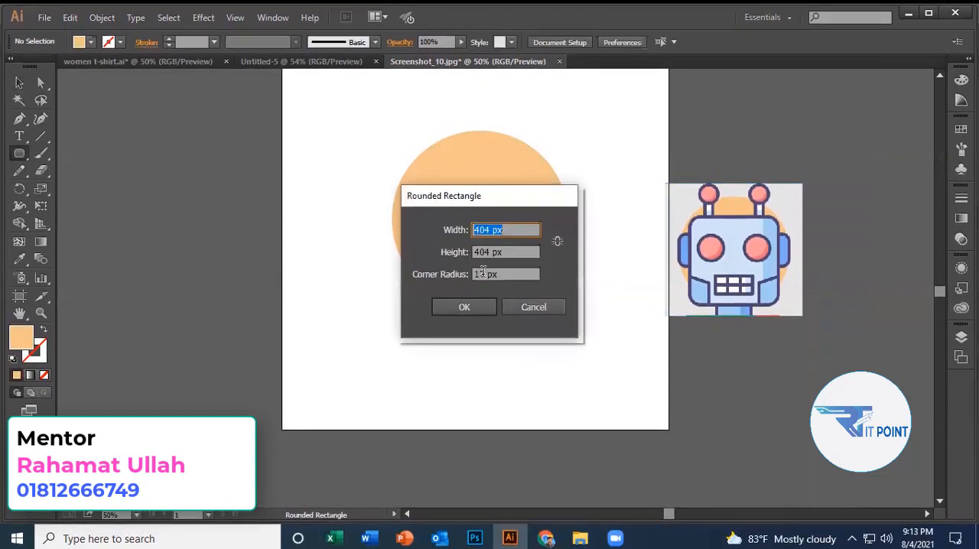
double_click(472, 267)
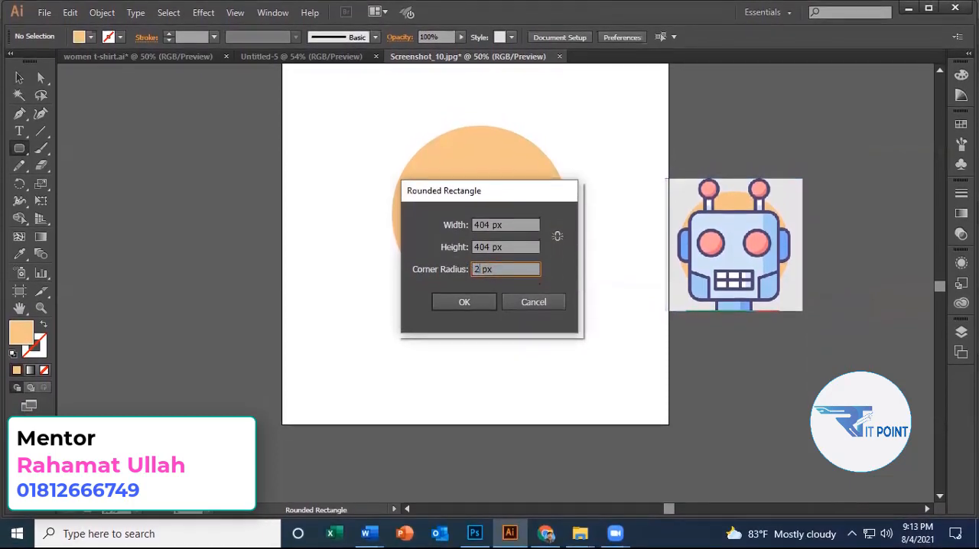
key("Return")
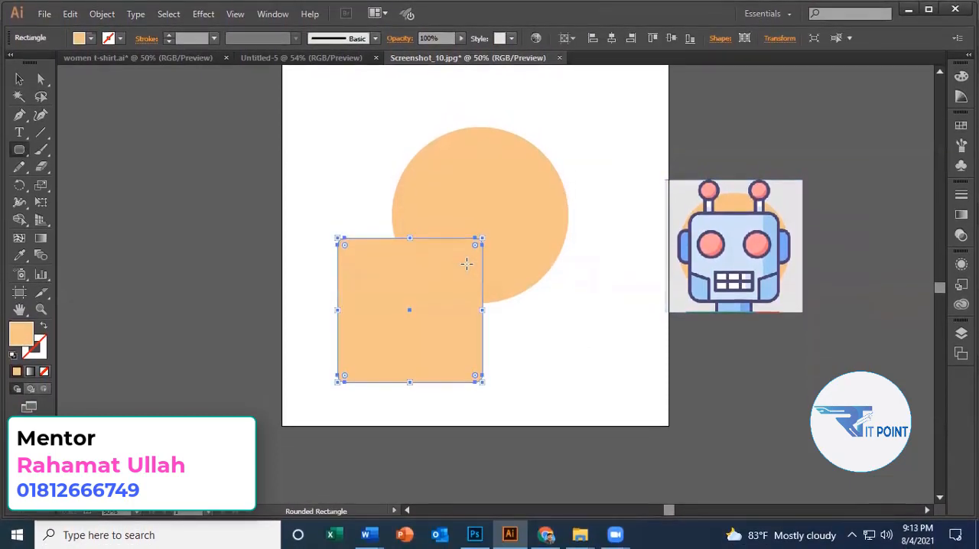
key("ctrl+z")
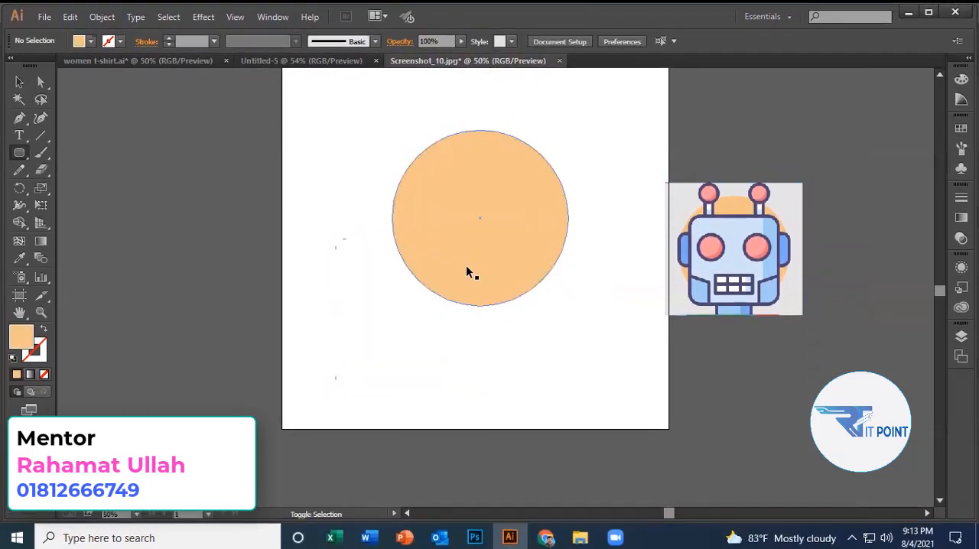
key("ctrl+shift+z")
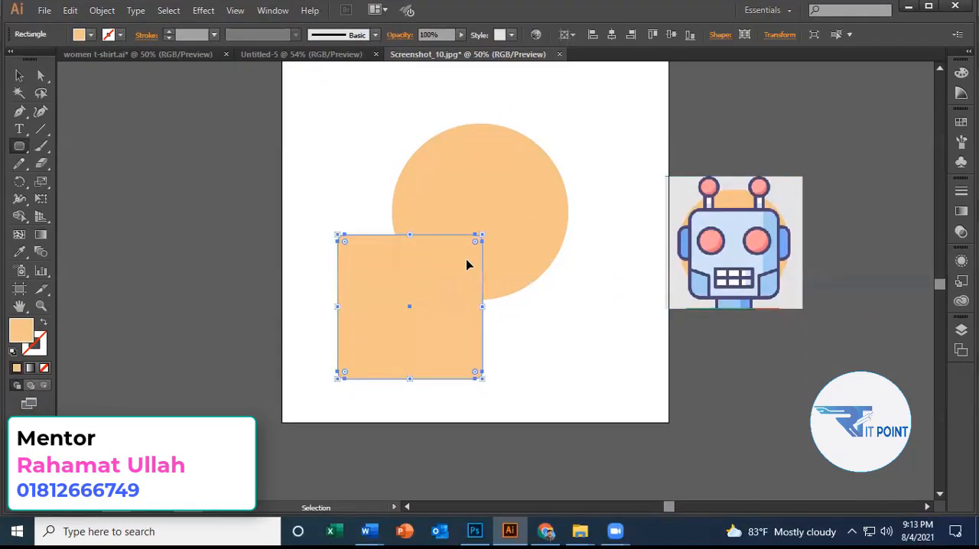
key("ctrl+z")
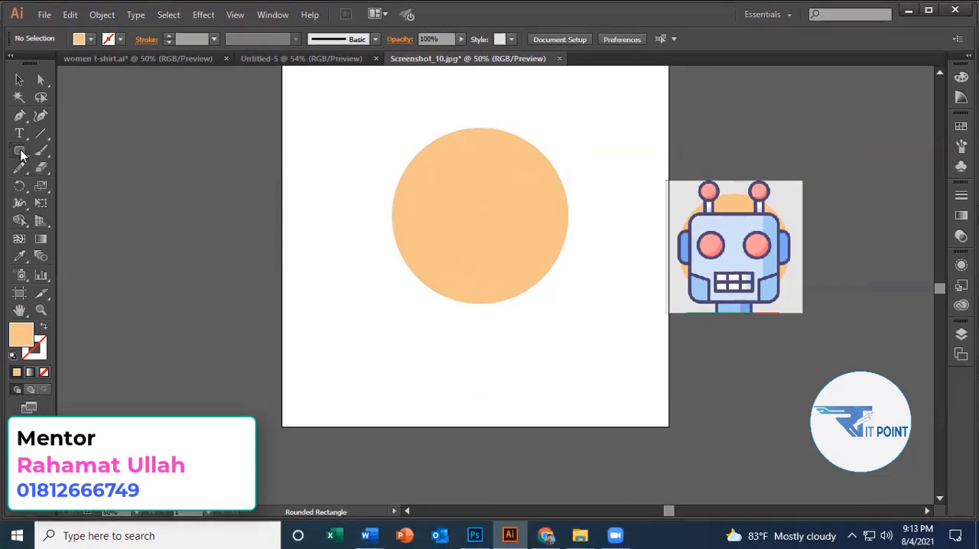
Create a 404 by 404 px rounded rectangle with a larger corner radius, enlarge it slightly and place it over the orange circle.
left_click(373, 209)
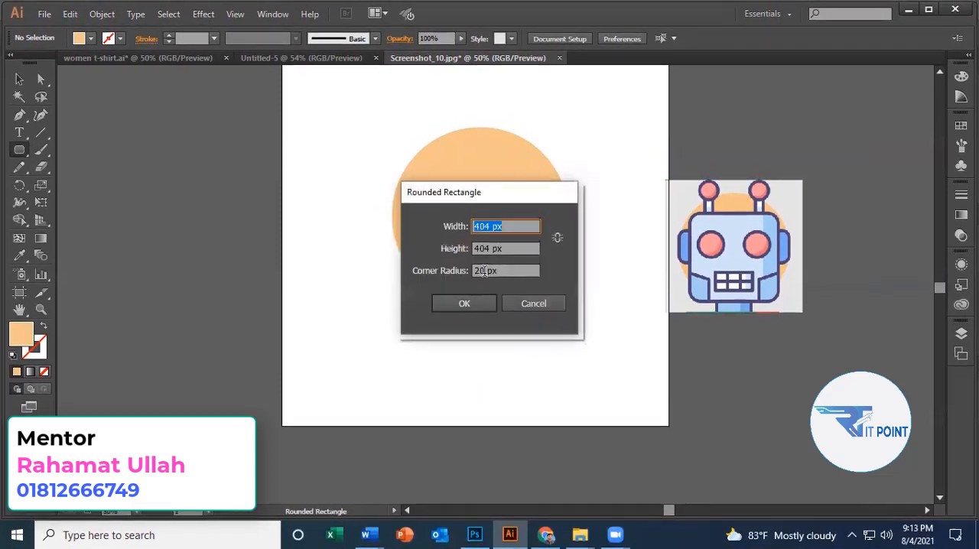
key("Return")
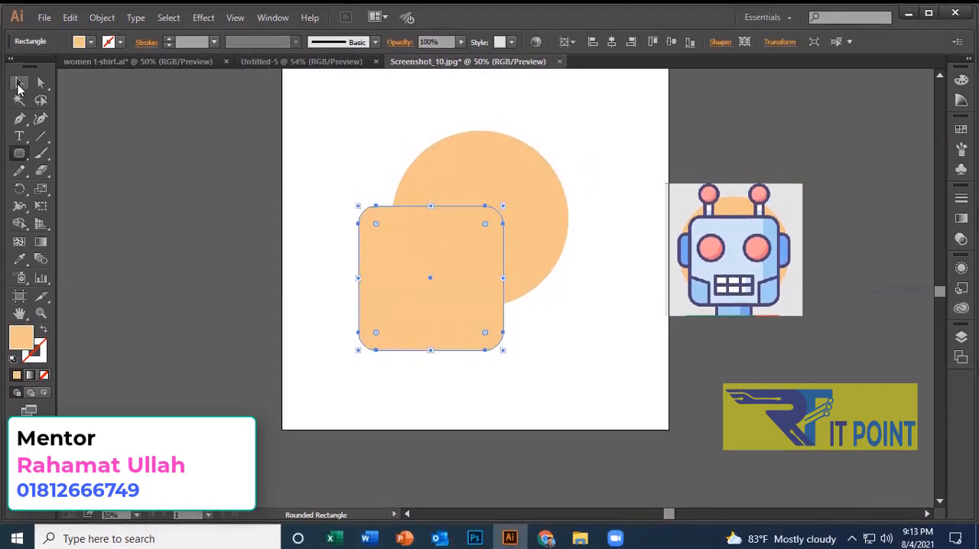
left_click_drag(480, 236, 465, 224)
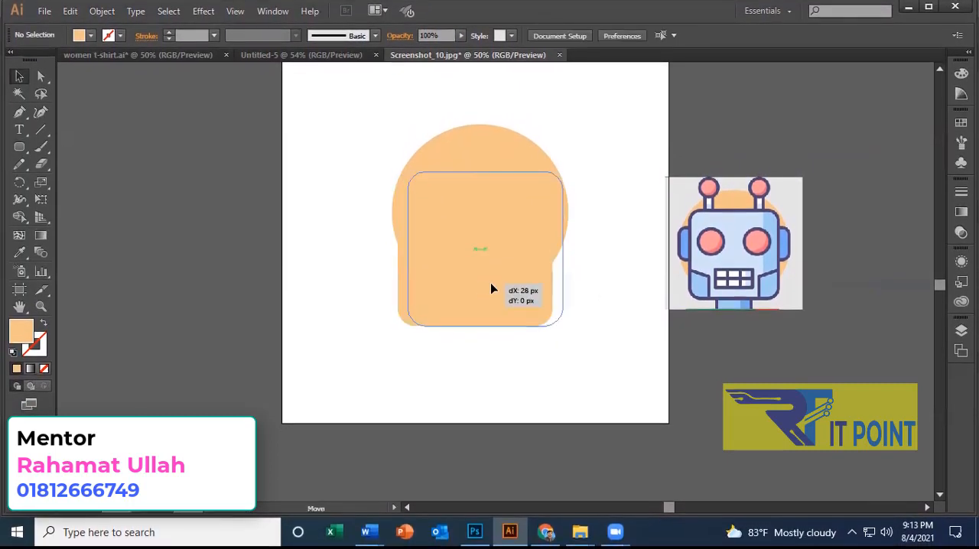
Centre the rounded rectangle on the circle and fill it with the light blue sampled from the reference robot's face.
left_click_drag(492, 289, 486, 286)
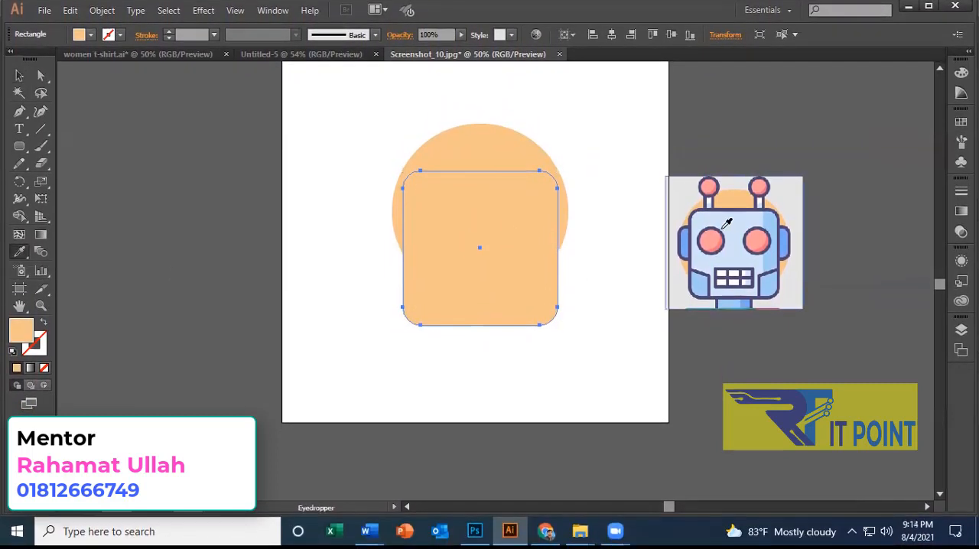
left_click(745, 218)
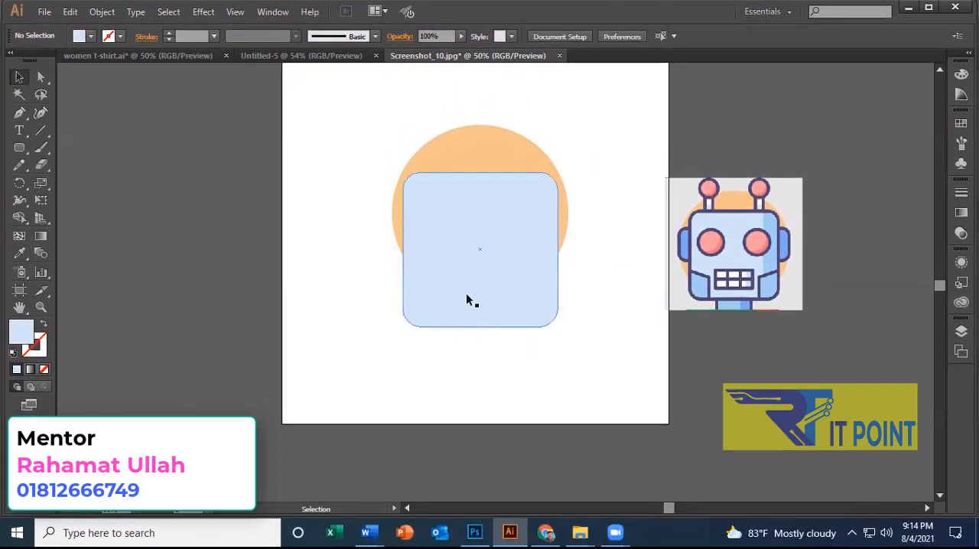
left_click_drag(460, 277, 462, 288)
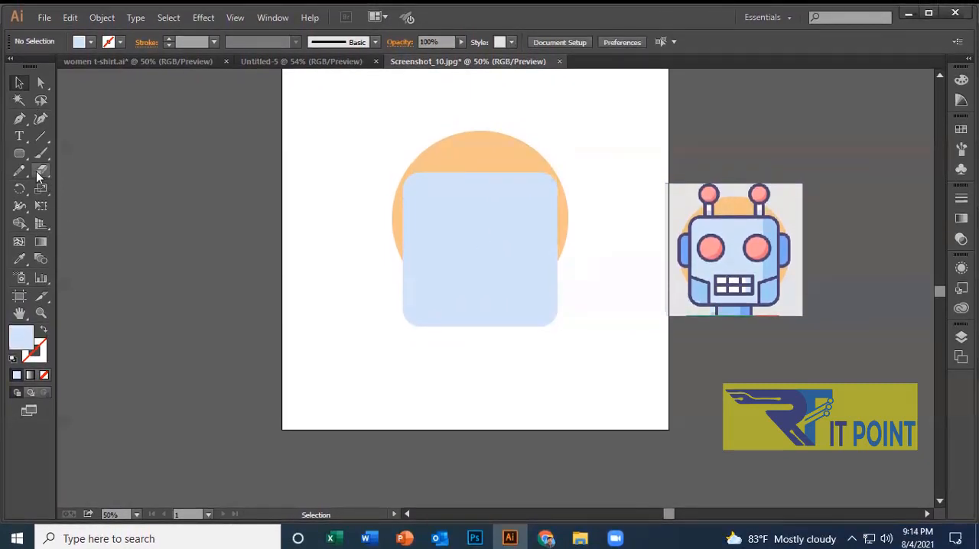
Draw a narrow vertical rectangle about 30 px wide across the head's upper left edge as an antenna stem.
left_click(19, 153)
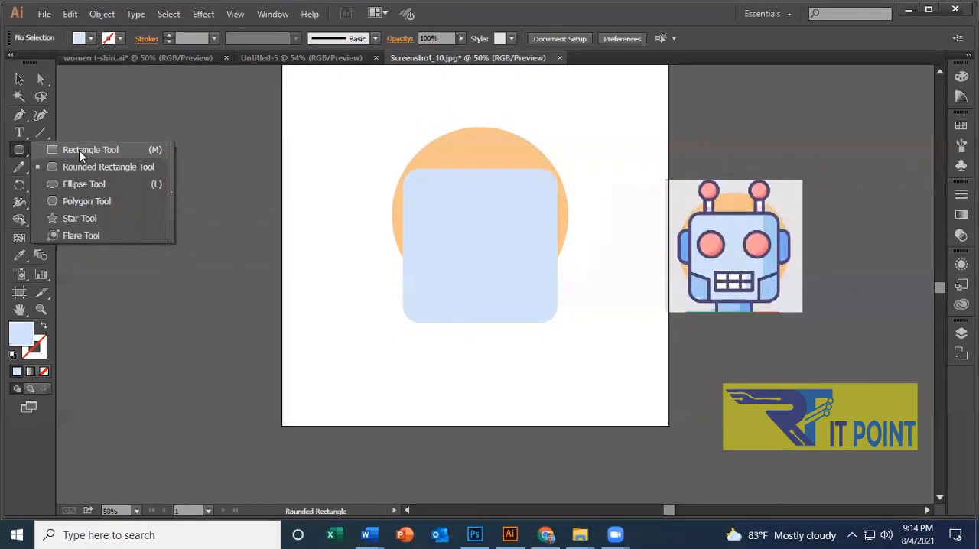
left_click(79, 150)
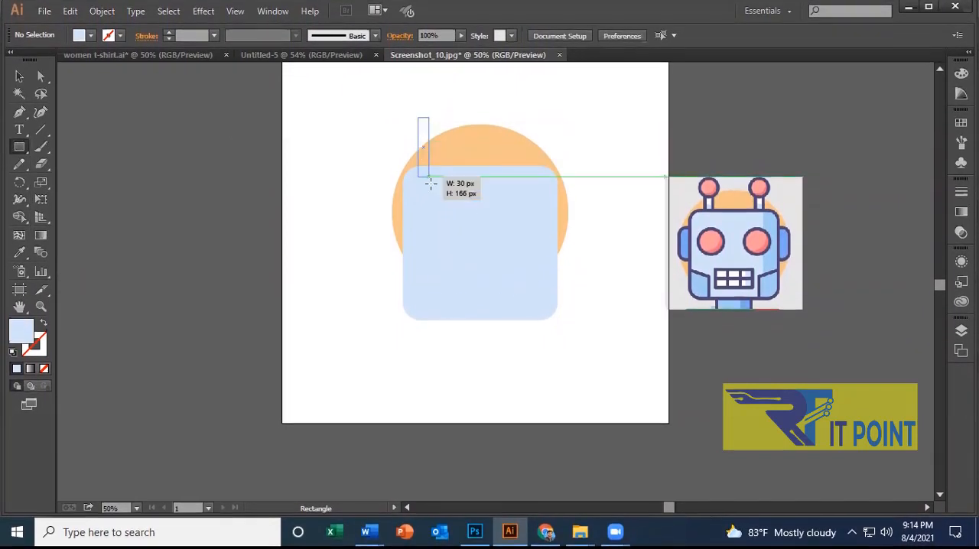
left_click_drag(430, 183, 430, 192)
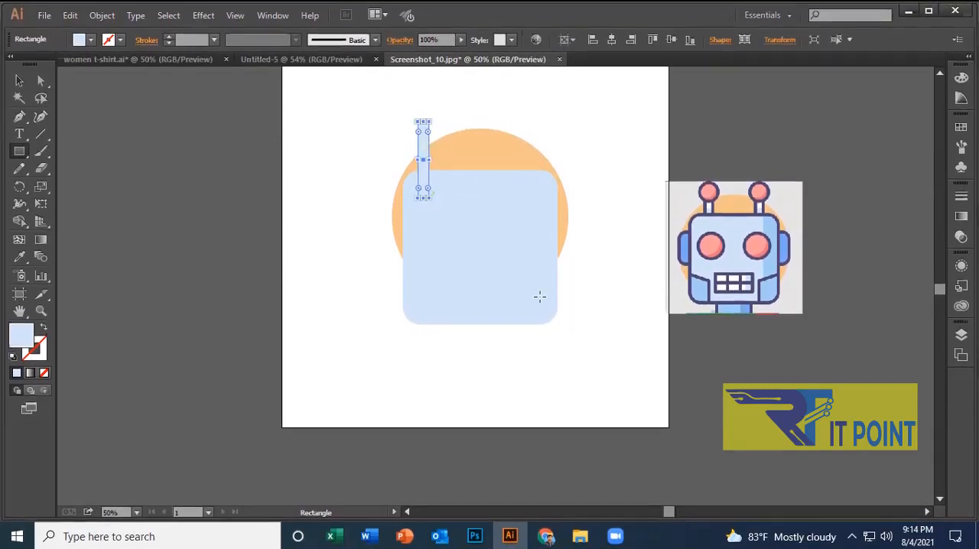
left_click(19, 79)
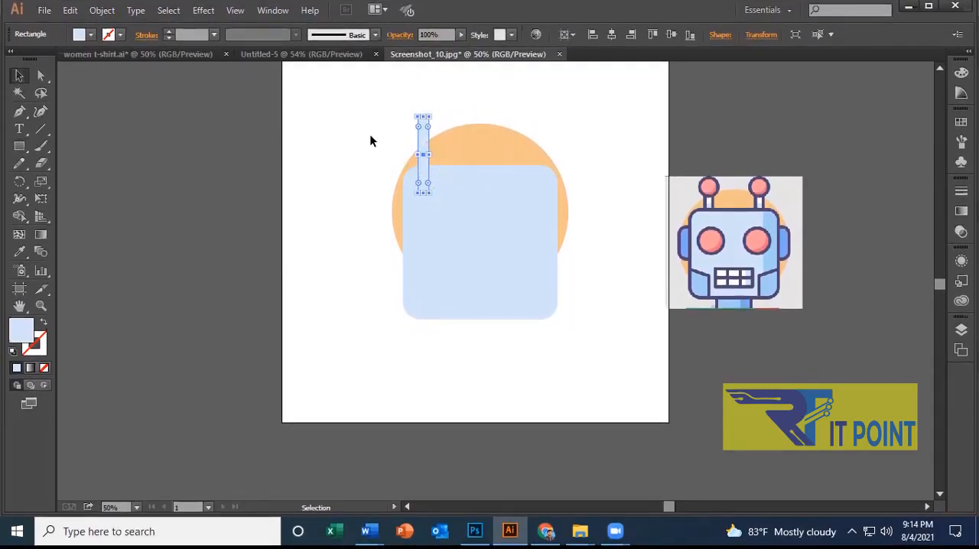
Fill the antenna stem with the pale colour sampled from the reference robot's left antenna, and deselect it.
left_click(386, 216)
left_click(423, 146)
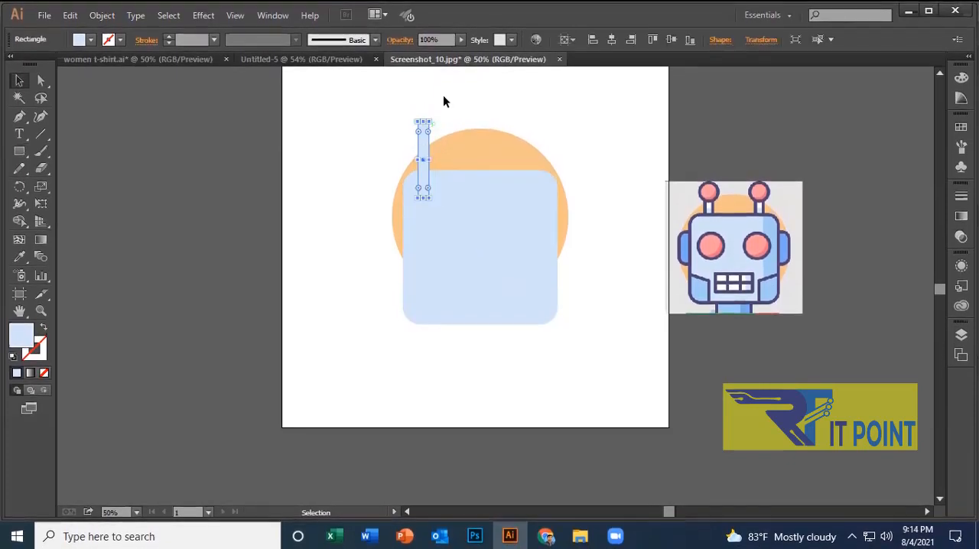
left_click(424, 155)
left_click(20, 256)
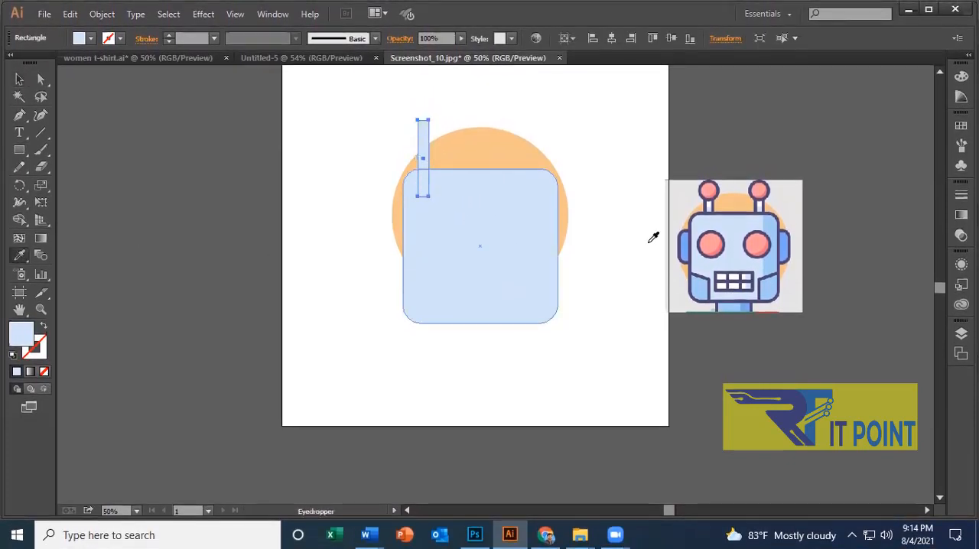
left_click(709, 203)
left_click(459, 313, "ctrl+shift")
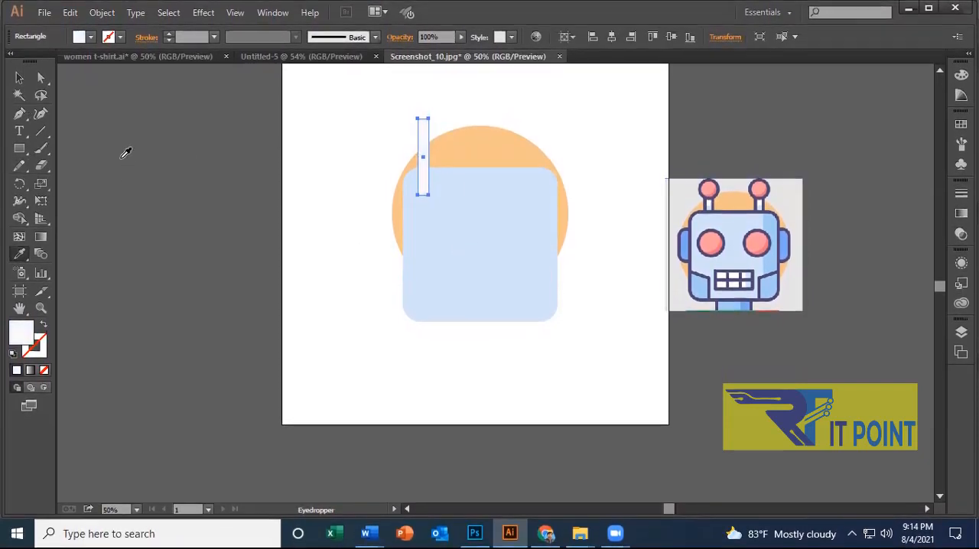
left_click(711, 204)
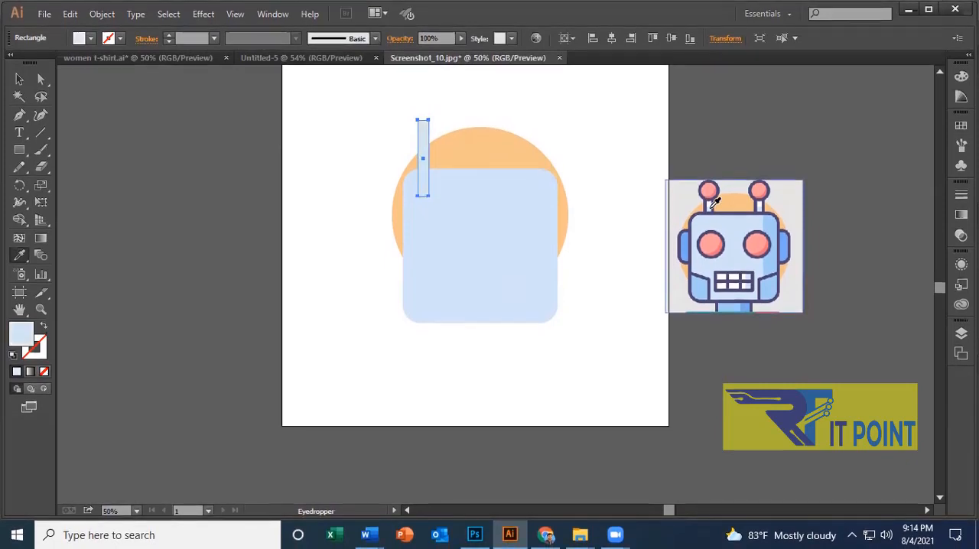
left_click(20, 77)
left_click(533, 109)
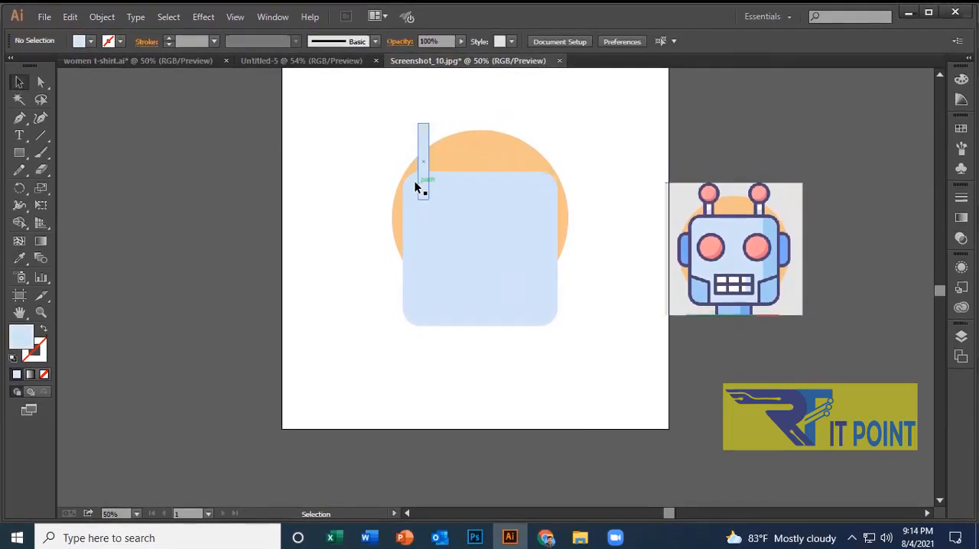
Select the antenna stem and give it a black 3 pt stroke.
left_click(423, 135)
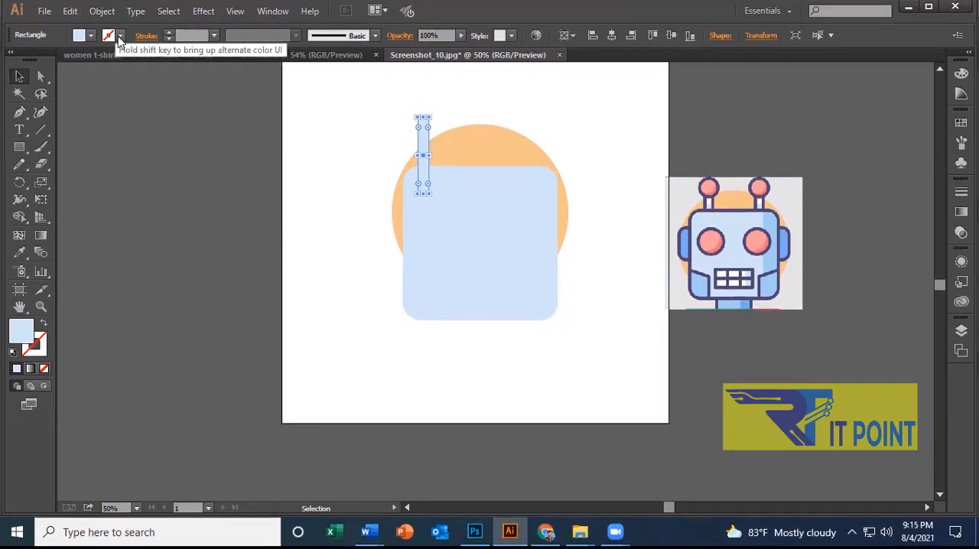
left_click(80, 40)
left_click(264, 82)
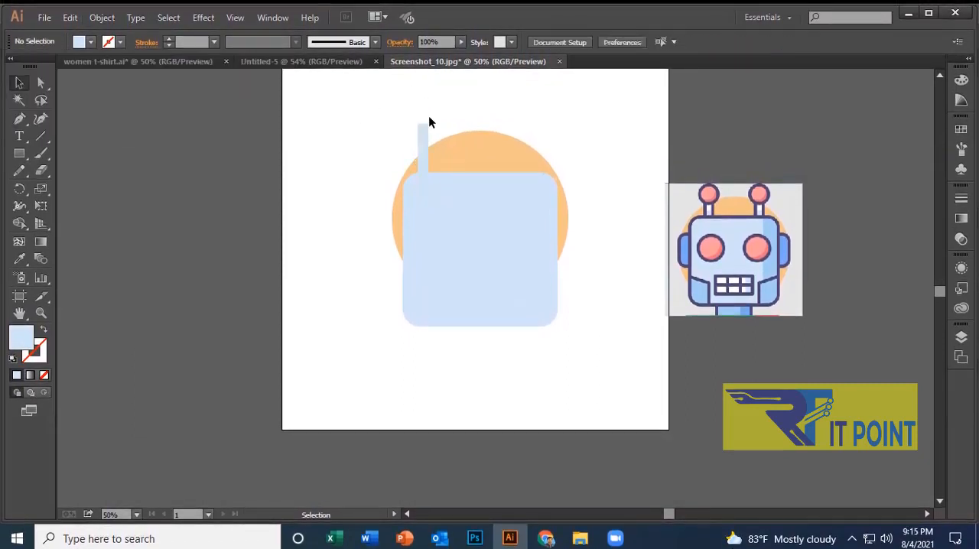
left_click(423, 160)
left_click(169, 36)
left_click(168, 37)
left_click(168, 36)
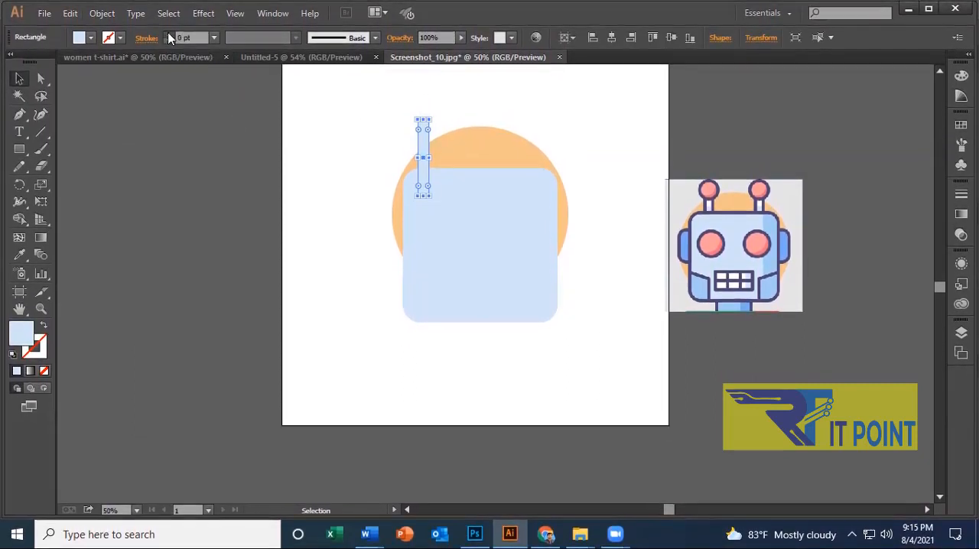
Apply the Registration swatch to the antenna stem's stroke and increase its weight to 5 pt.
left_click(120, 42)
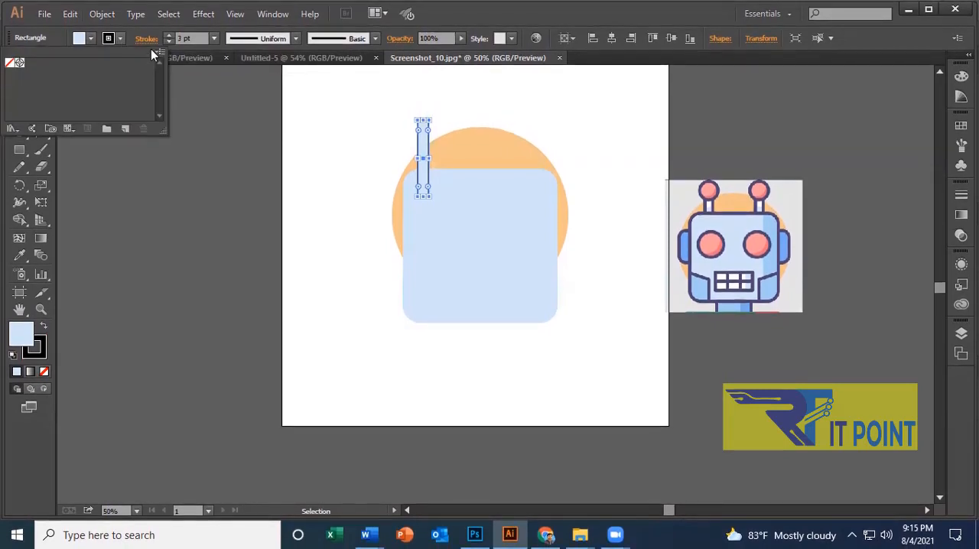
left_click(158, 51)
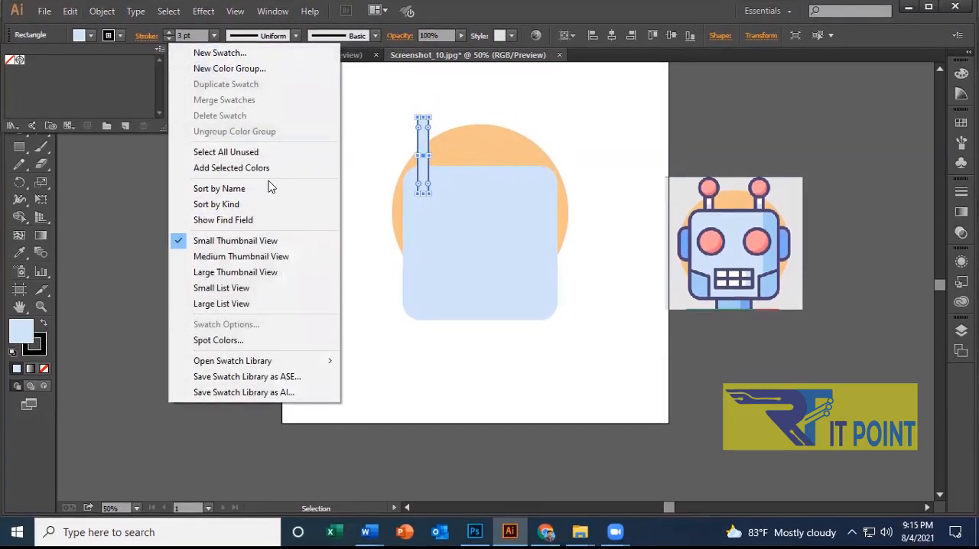
left_click(265, 156)
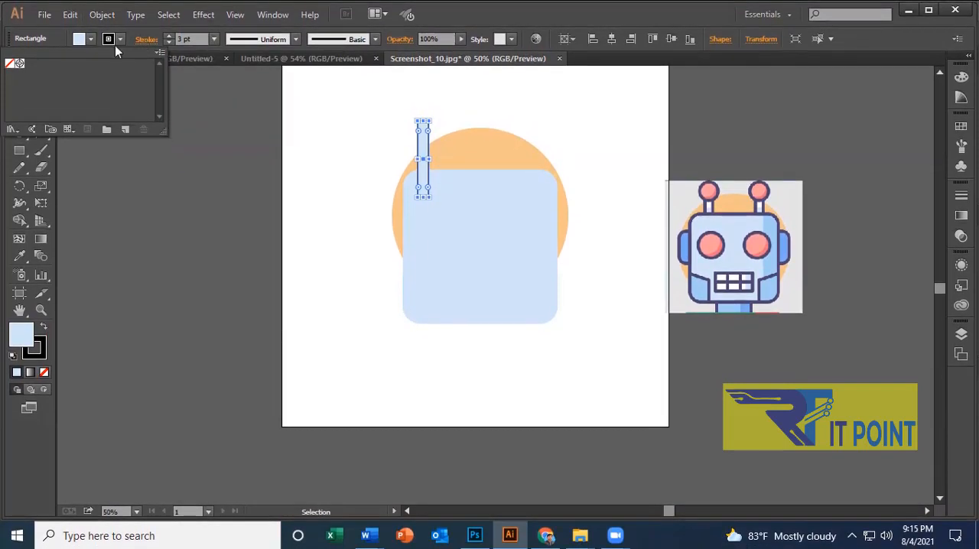
left_click(304, 139)
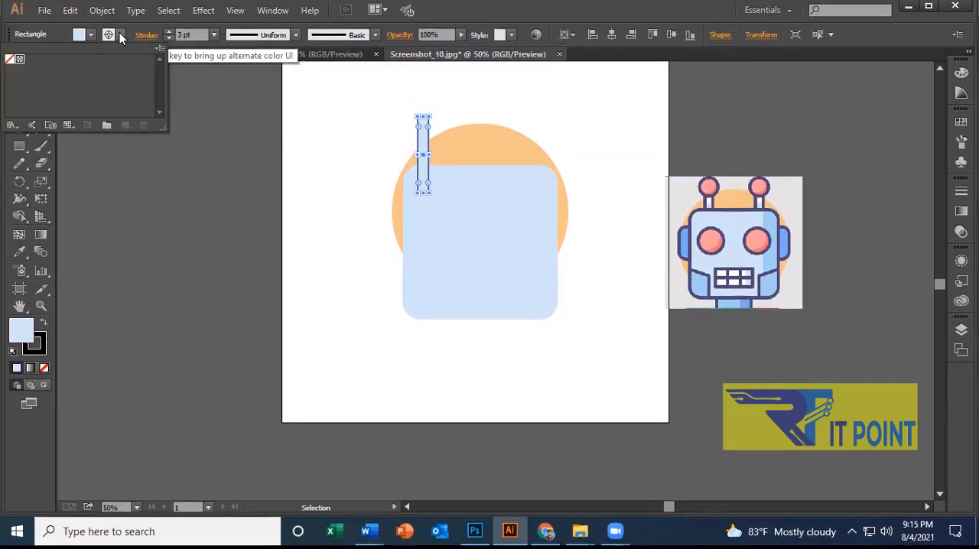
left_click(81, 42)
left_click(167, 35)
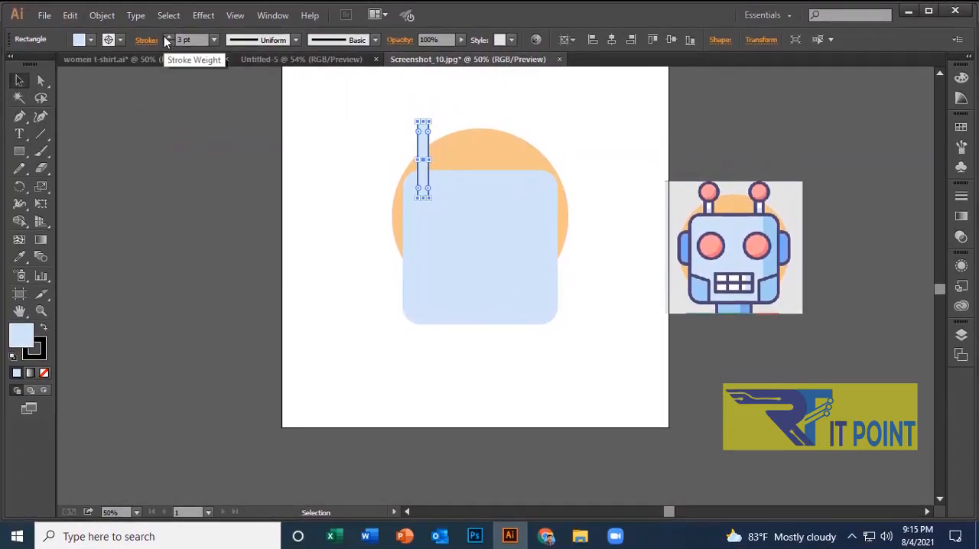
left_click(167, 35)
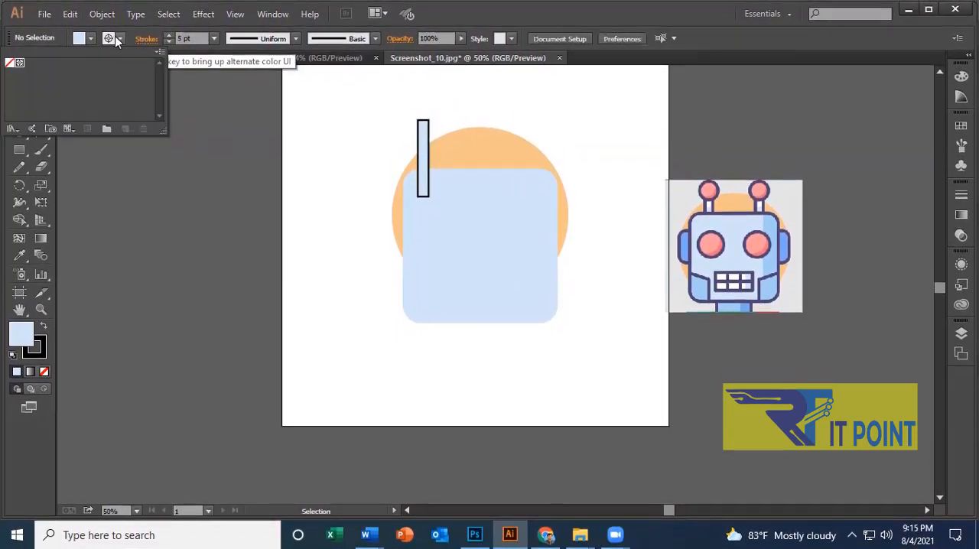
Try to create a new colour group from the stroke swatches.
left_click(121, 36)
left_click(159, 58)
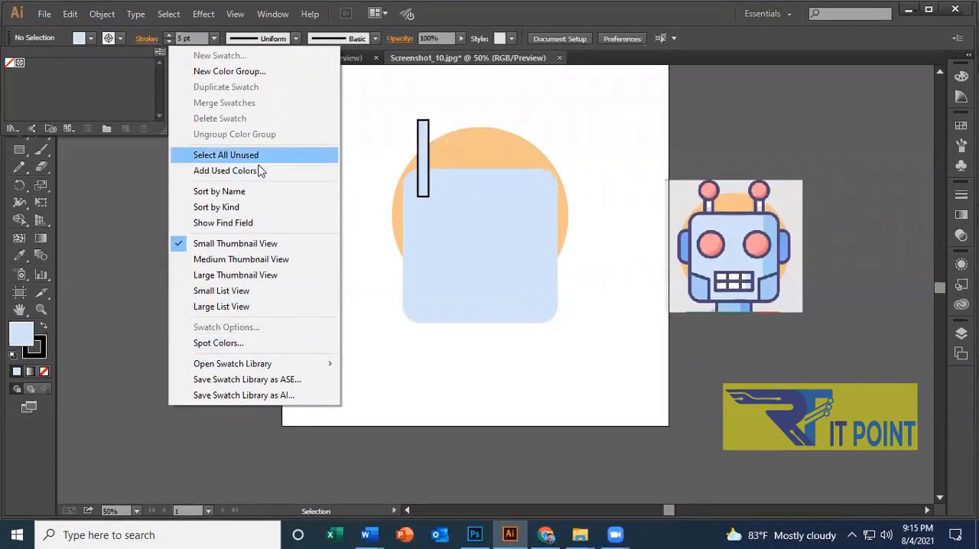
left_click(255, 69)
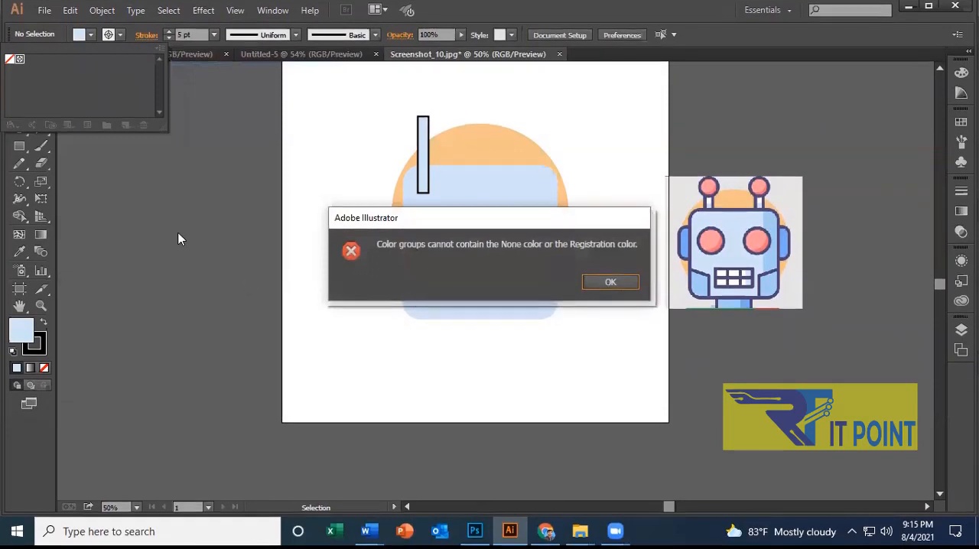
left_click(609, 287)
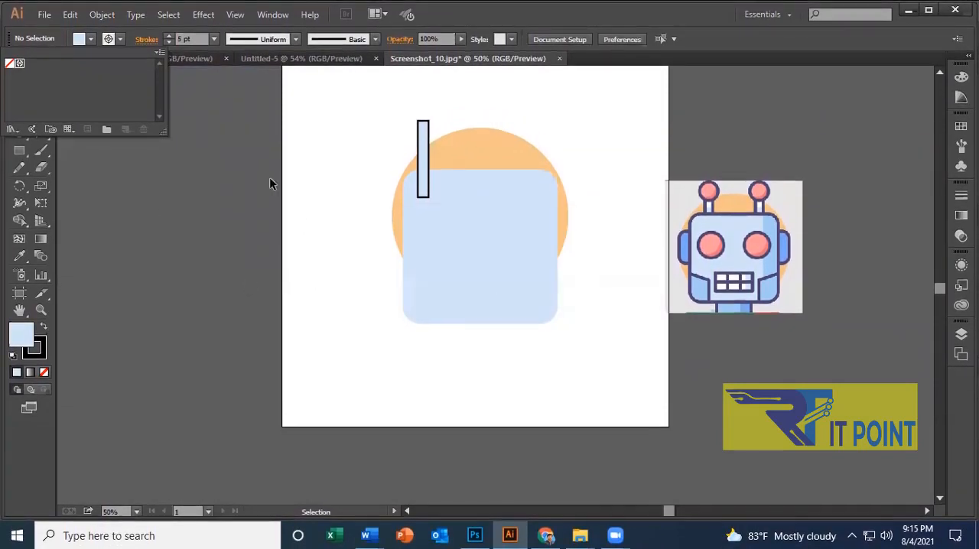
mouse_move(466, 215)
left_mouse_down()
mouse_move(457, 245)
mouse_move(465, 221)
left_mouse_up()
left_click(544, 145)
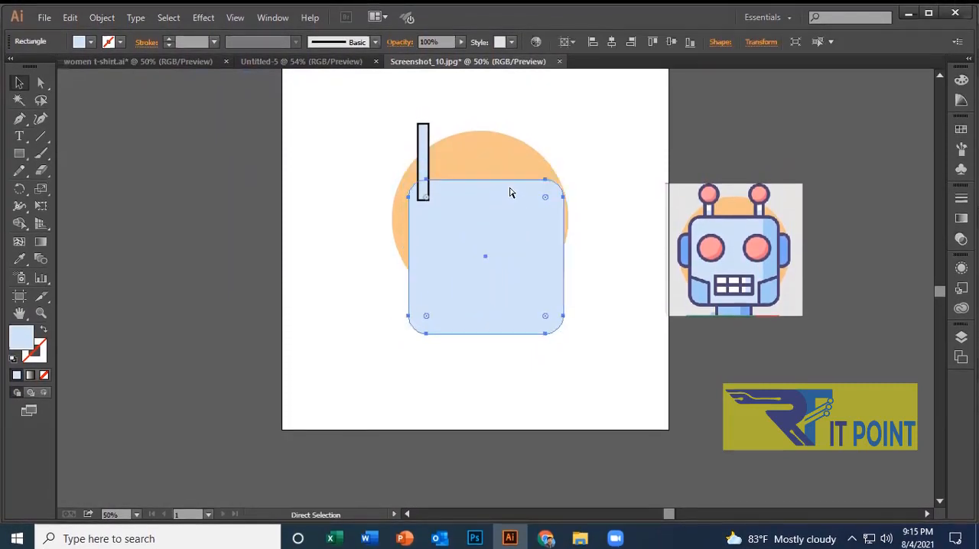
left_click_drag(511, 192, 505, 183)
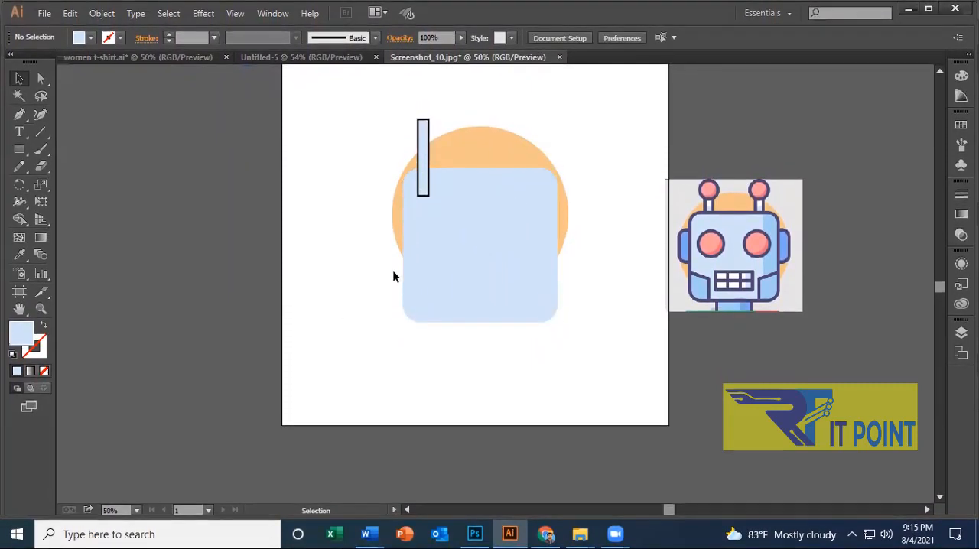
left_click(579, 130)
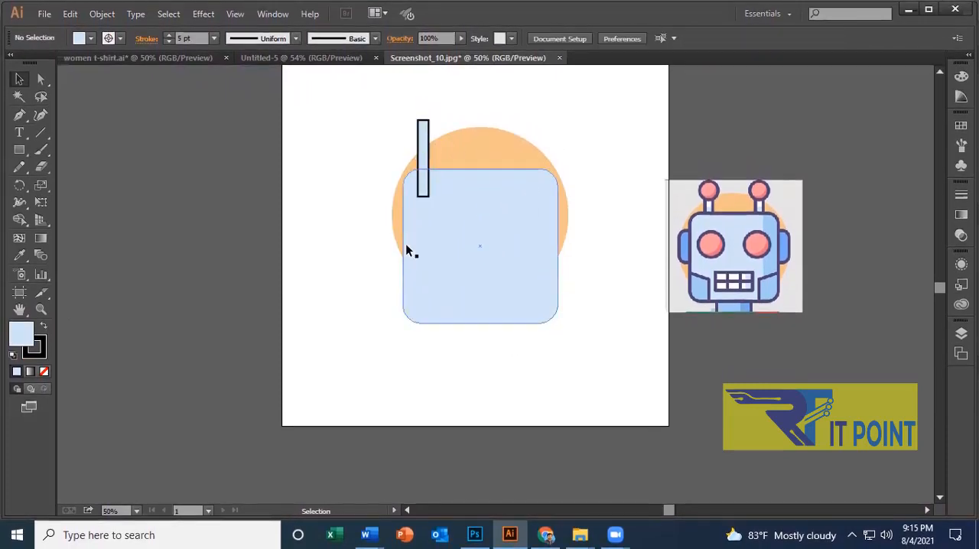
Bring the outlined antenna stem to the front of the stacking order and deselect it.
left_click(428, 182)
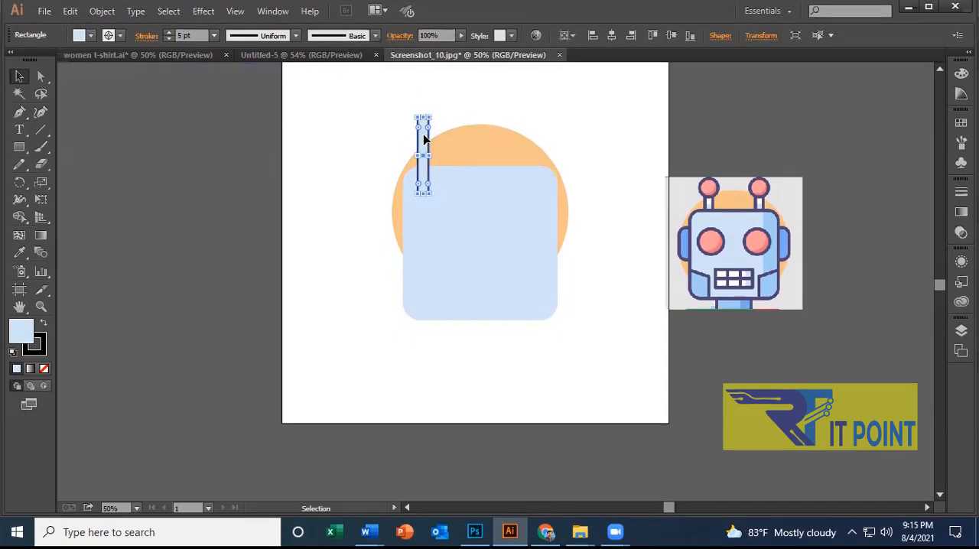
right_click(425, 144)
mouse_move(505, 341)
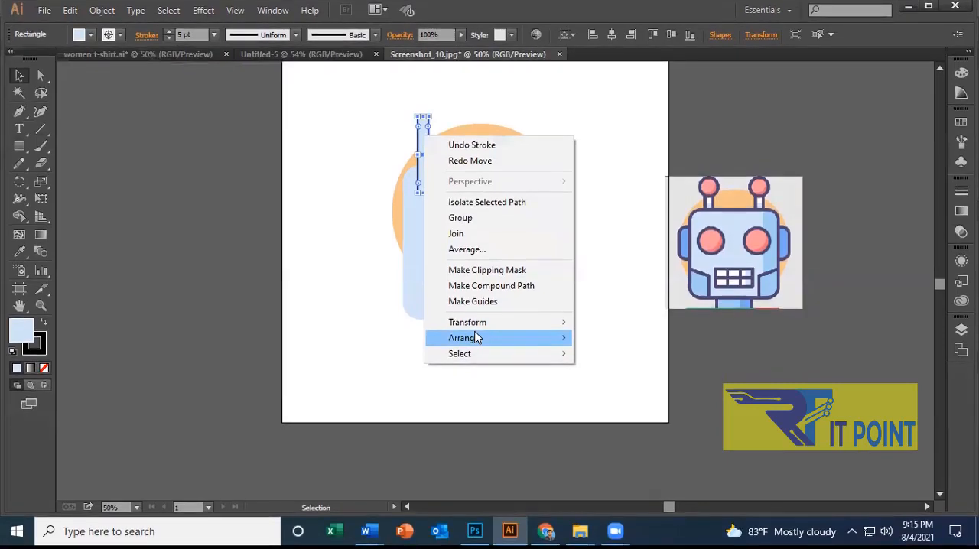
mouse_move(476, 341)
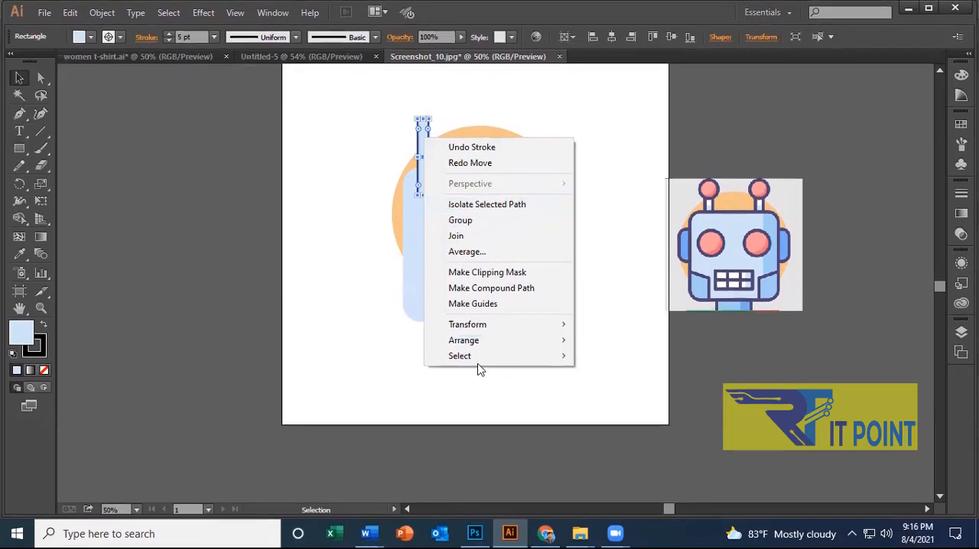
mouse_move(468, 338)
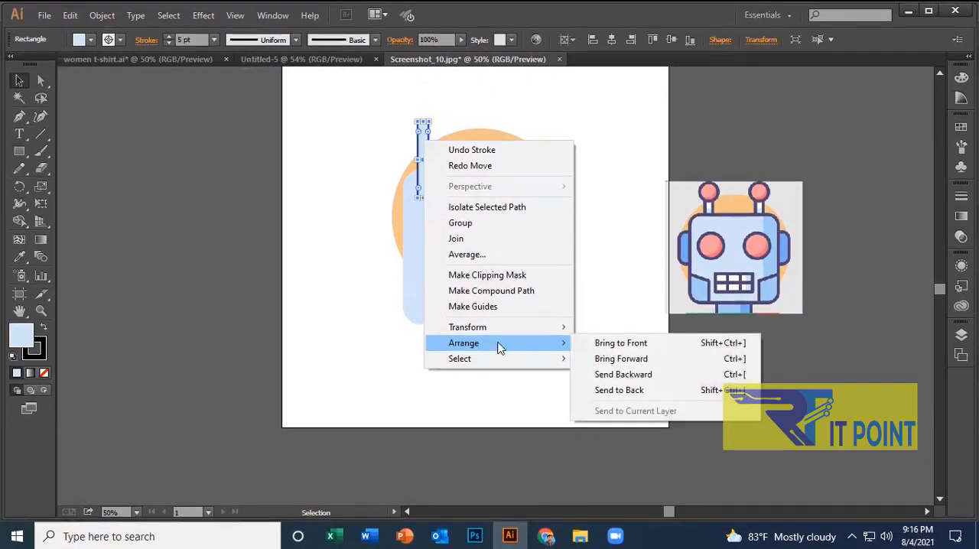
left_click(631, 342)
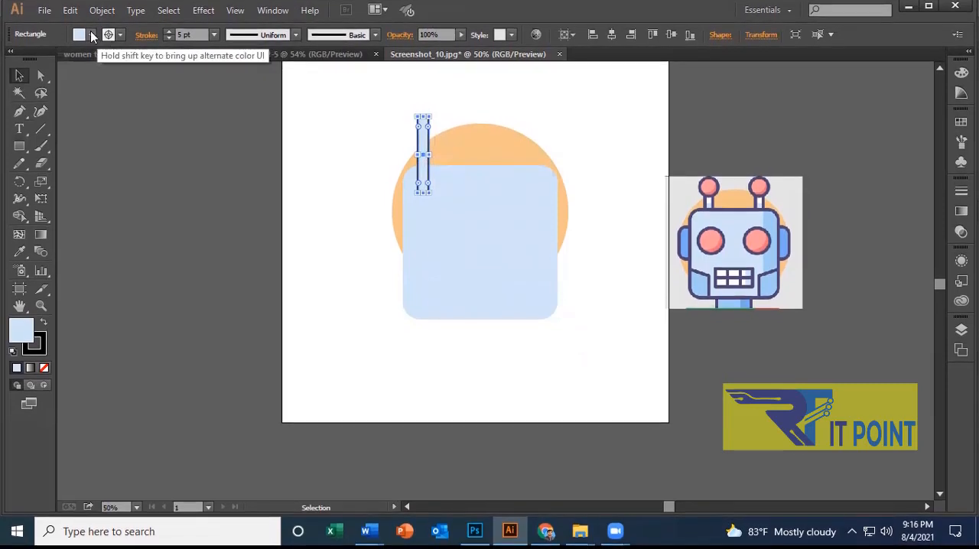
left_click(90, 36)
left_click(517, 123)
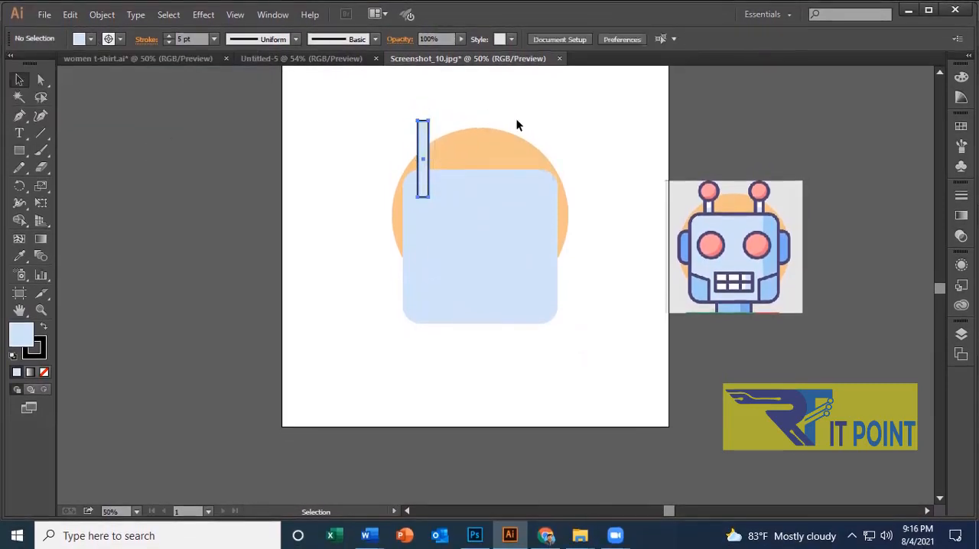
Copy the reference robot image from Screenshot_10.jpg into the Untitled-5 document, then return to Screenshot_10.jpg.
key("ctrl+a")
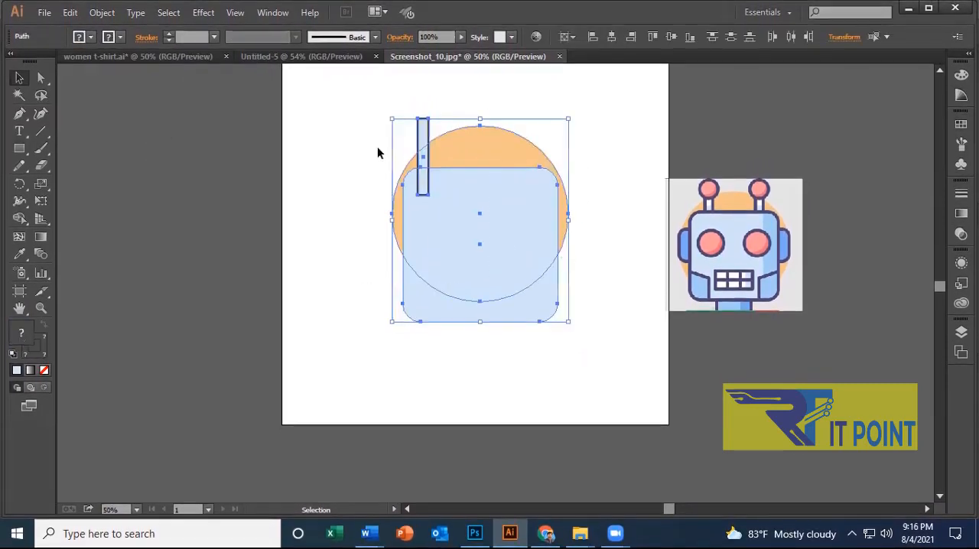
left_click(299, 58)
left_click(448, 60)
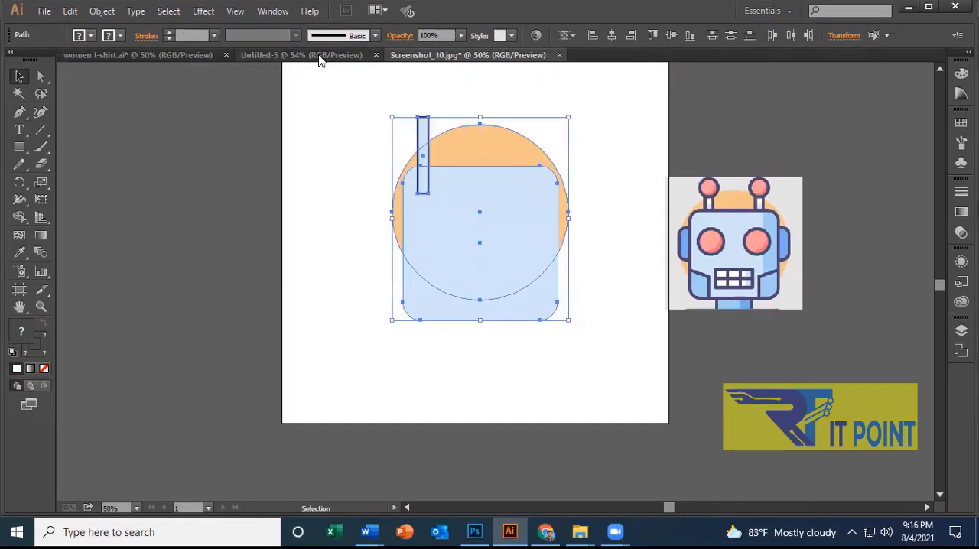
left_click(319, 59)
left_click(489, 59)
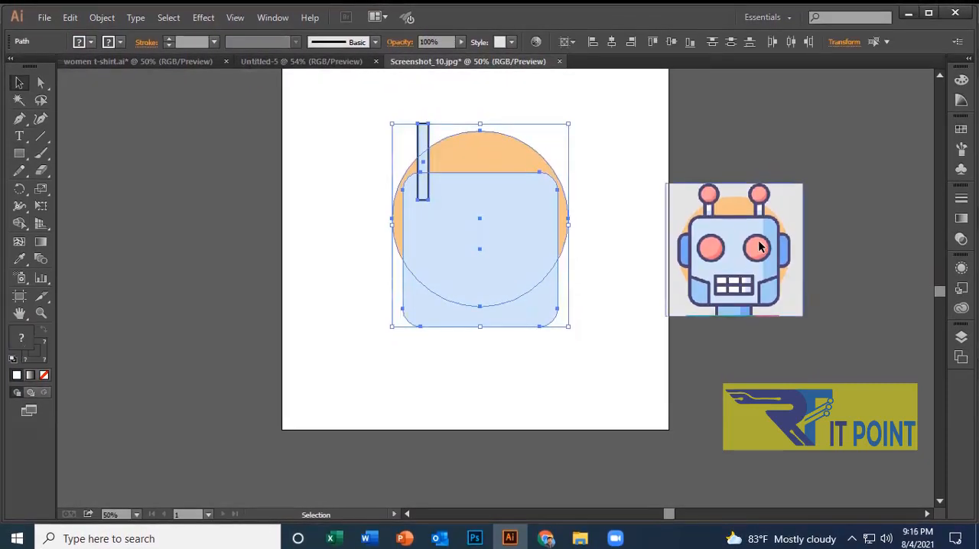
left_click_drag(793, 243, 615, 272)
left_click_drag(537, 277, 750, 290)
left_click_drag(762, 312, 470, 303)
left_click(568, 134)
left_click(621, 269)
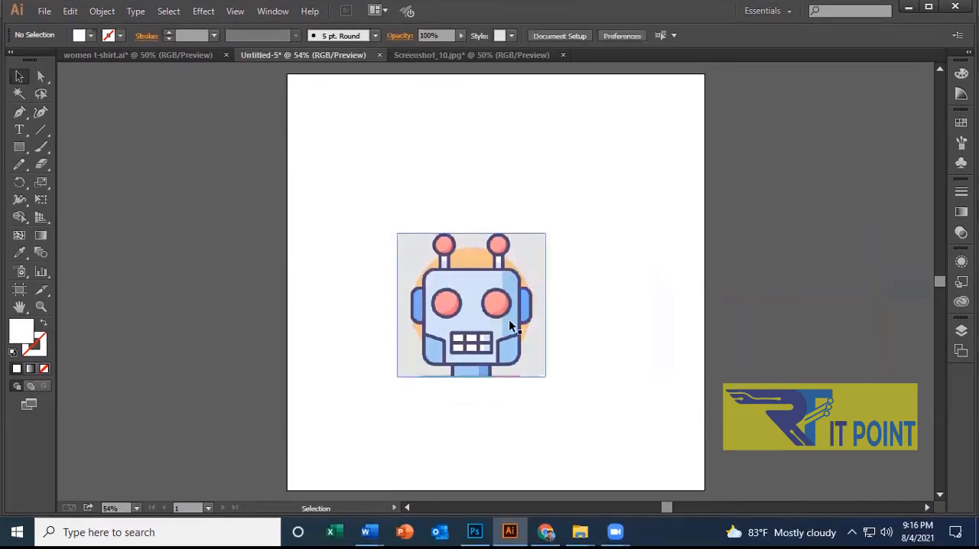
left_click(480, 61)
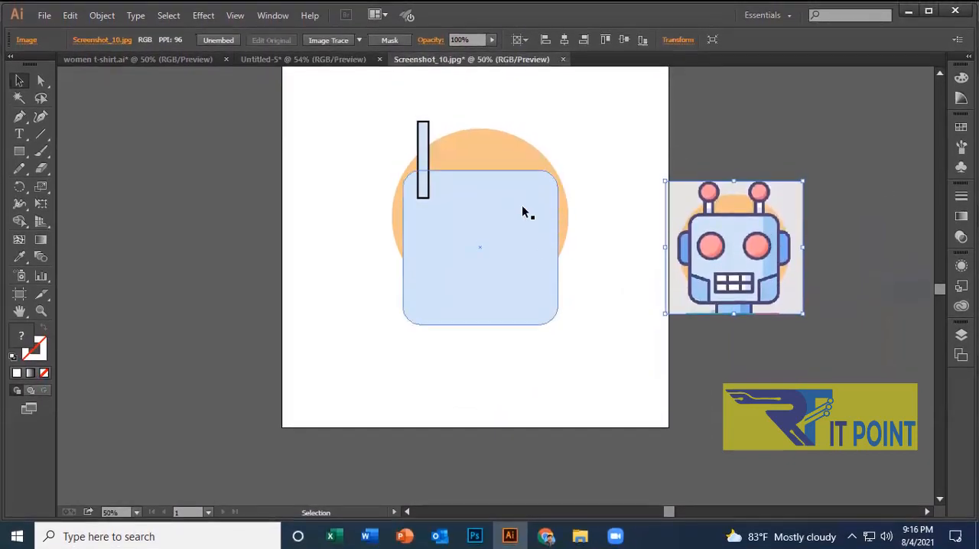
Copy the orange circle to the middle of the Untitled-5 artboard and move the reference image off the artboard beside it.
left_click(529, 149)
left_click_drag(519, 153, 487, 179)
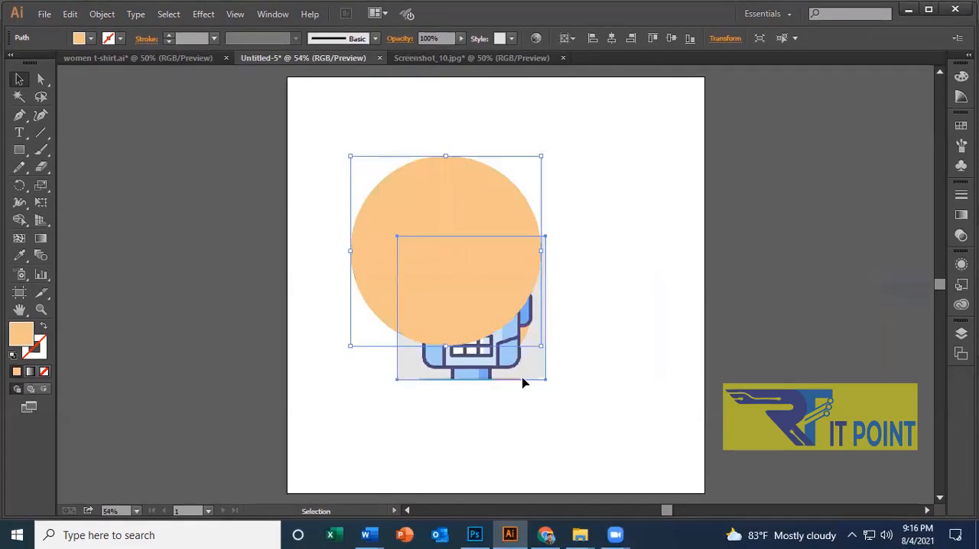
left_click_drag(523, 373, 891, 322)
left_click_drag(412, 247, 487, 302)
left_click_drag(464, 342, 434, 322)
Compare the fill swatches available in Untitled-5 with those in Screenshot_10.jpg.
left_click(80, 39)
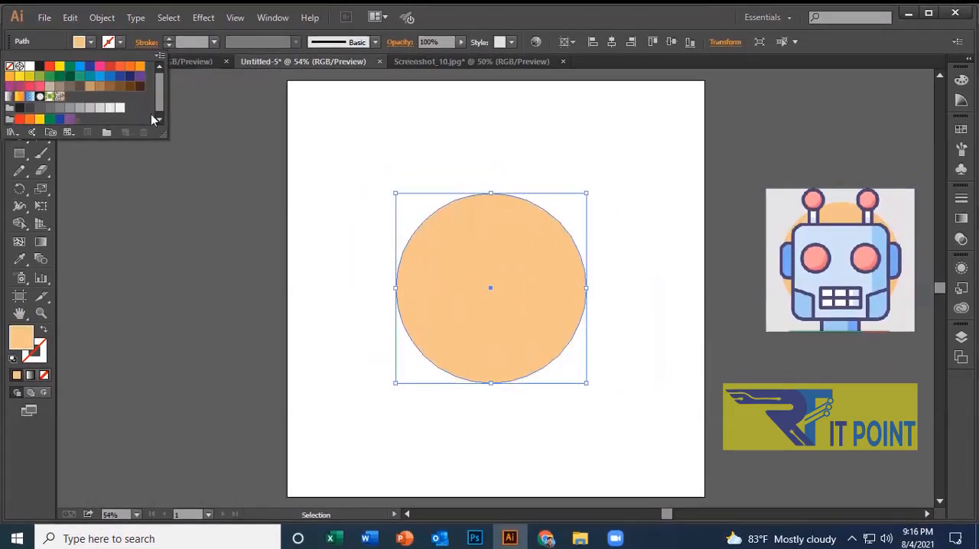
left_click(510, 59)
left_click(510, 54)
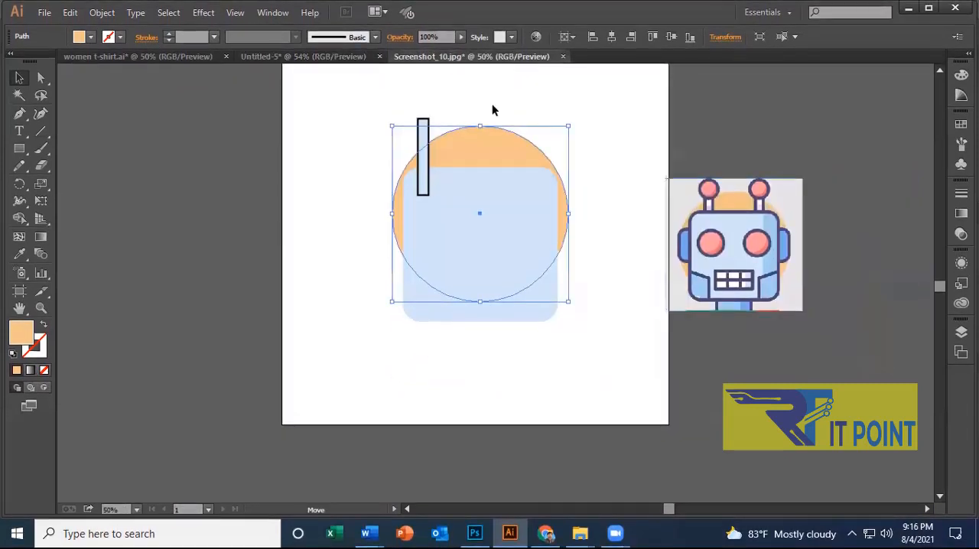
left_click(82, 34)
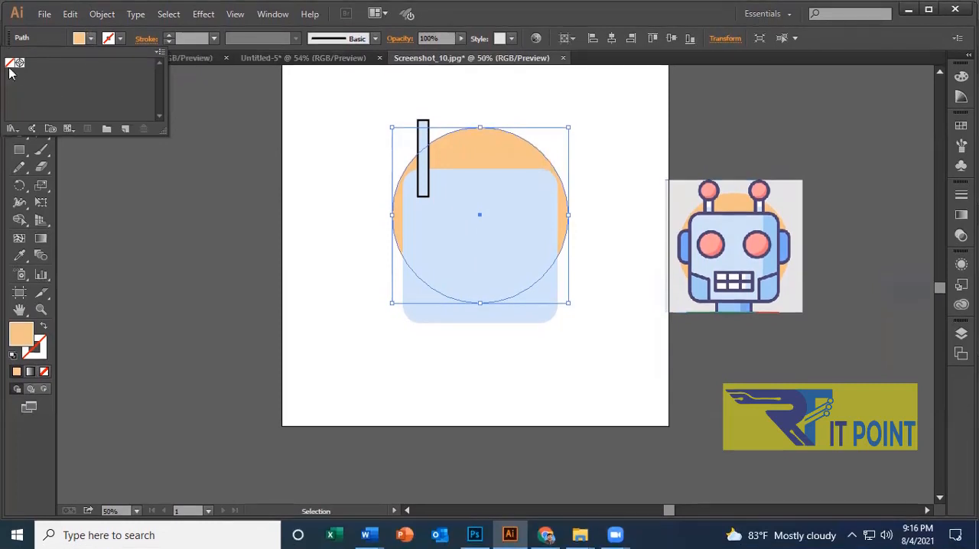
left_click(502, 233)
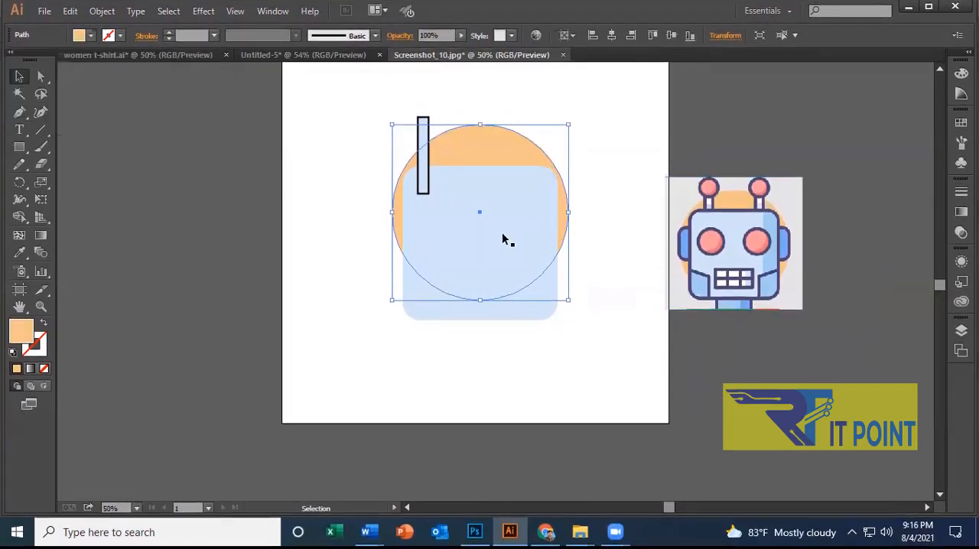
Copy the circle, face and antenna stem together into Untitled-5 and delete the duplicate orange circle there.
left_click_drag(522, 284, 518, 283)
key("ctrl+a")
left_click_drag(504, 238, 485, 354)
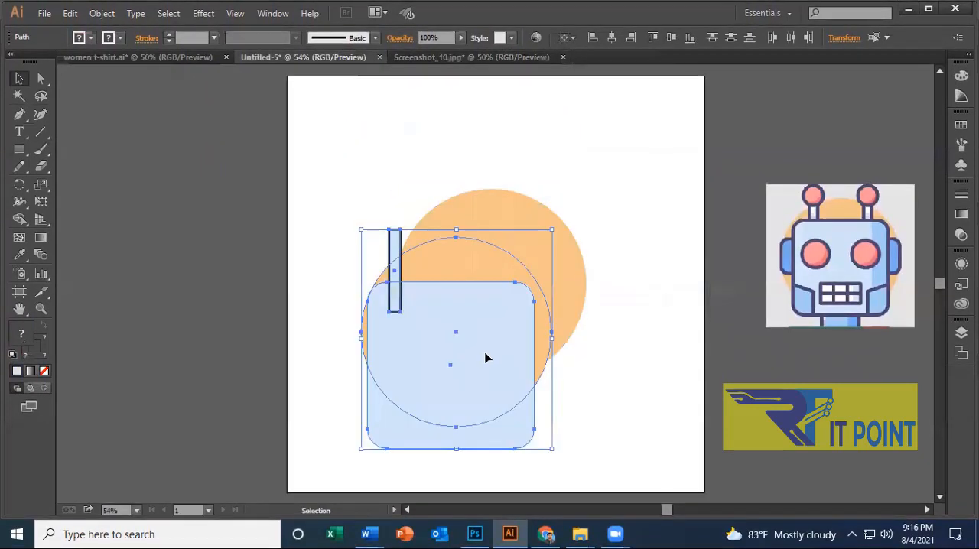
left_click(569, 271)
key("Delete")
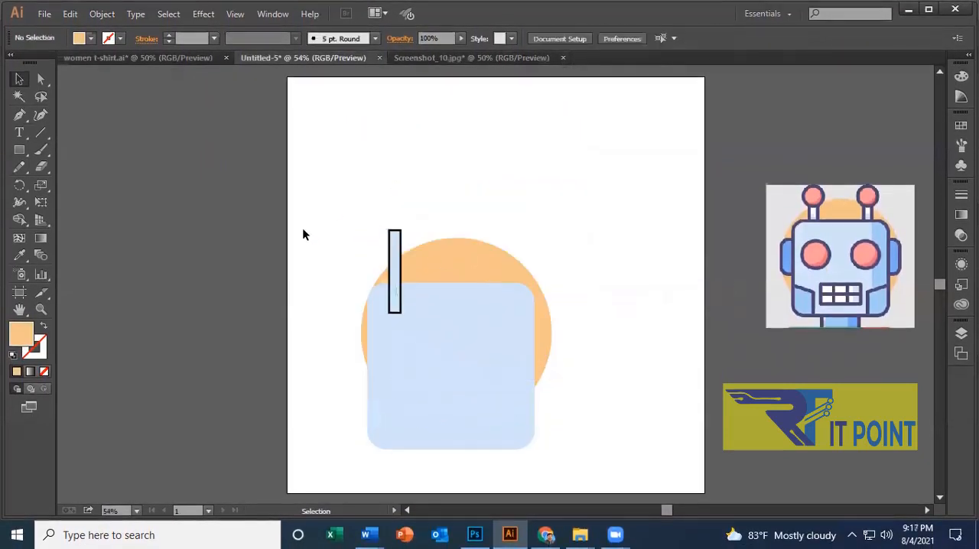
Move the orange circle, face and antenna stem together to the middle of the artboard, leaving their fills alone, and deselect them.
left_click_drag(331, 208, 553, 138)
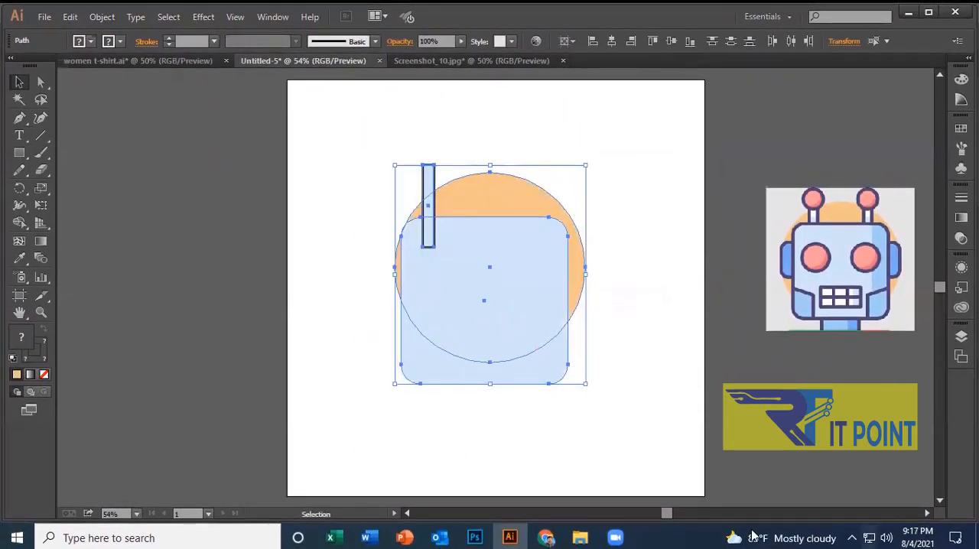
left_click(91, 36)
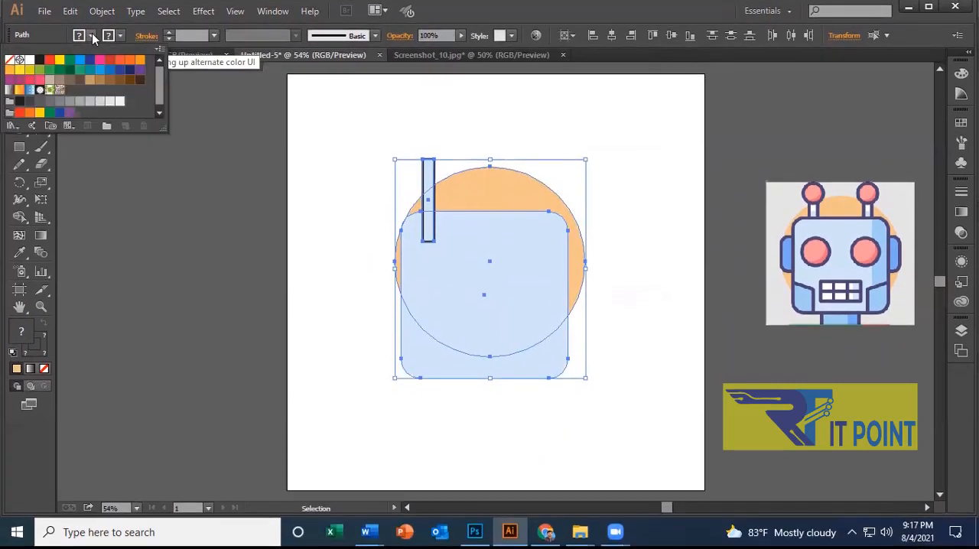
left_click(120, 36)
left_click(119, 39)
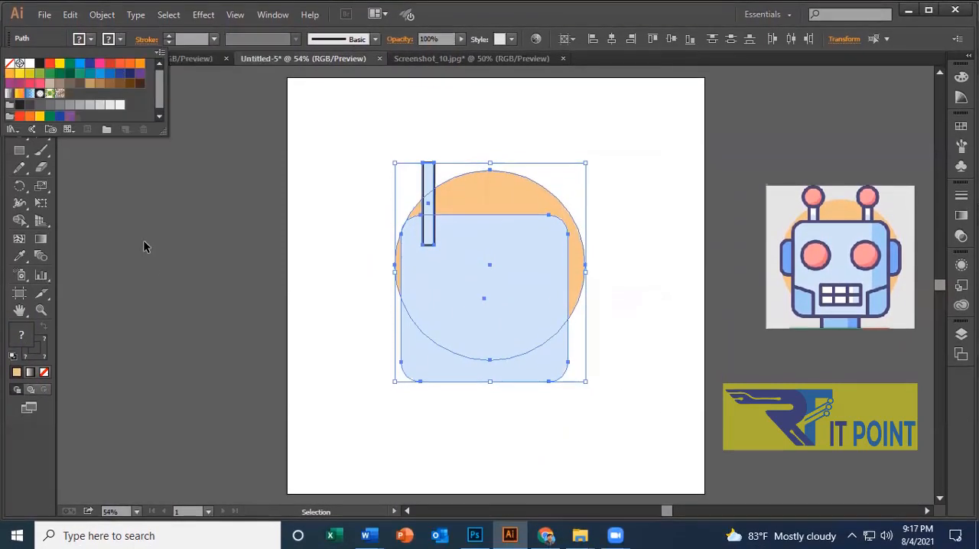
left_click(145, 247)
left_click(815, 248)
left_click(535, 285)
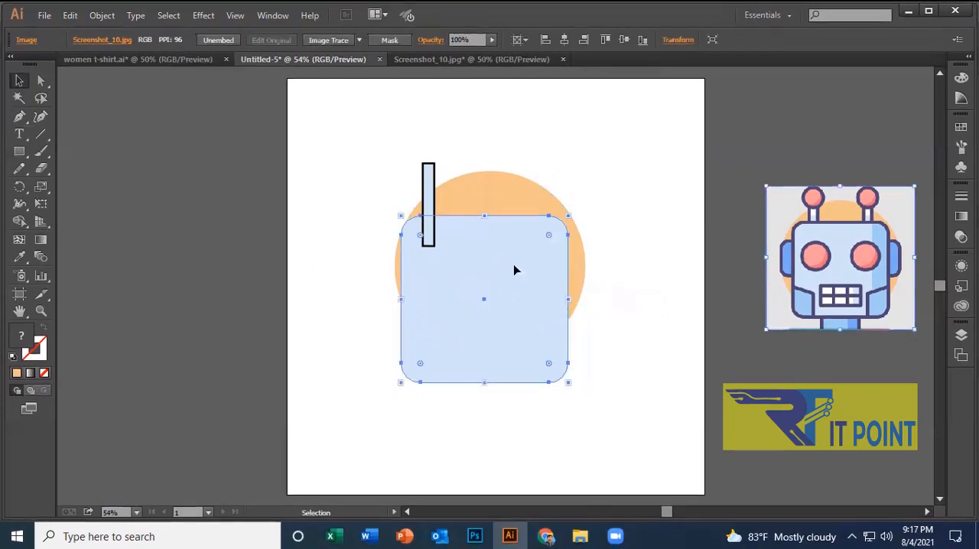
key("ctrl+shift+a")
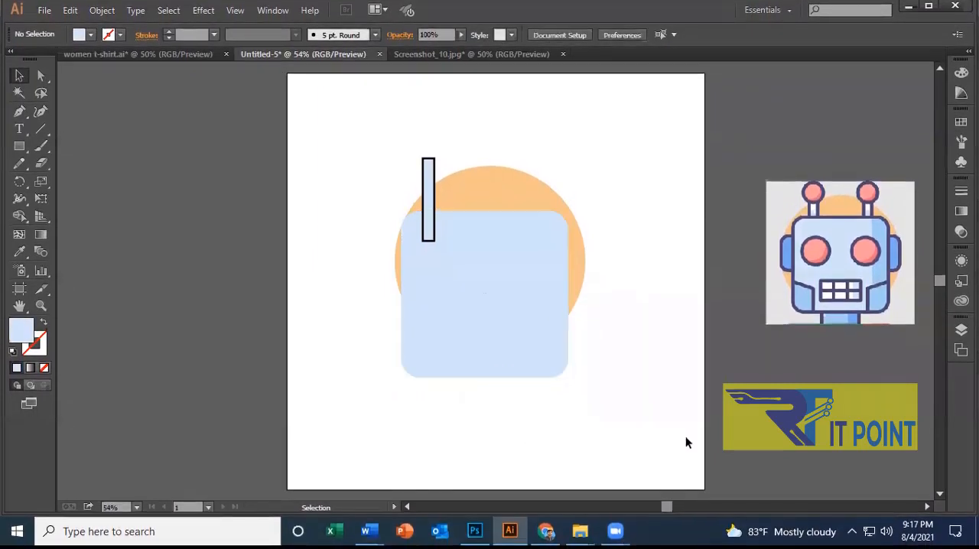
Fill the antenna stem rectangle with the bright pink swatch and deselect it.
left_click(424, 196)
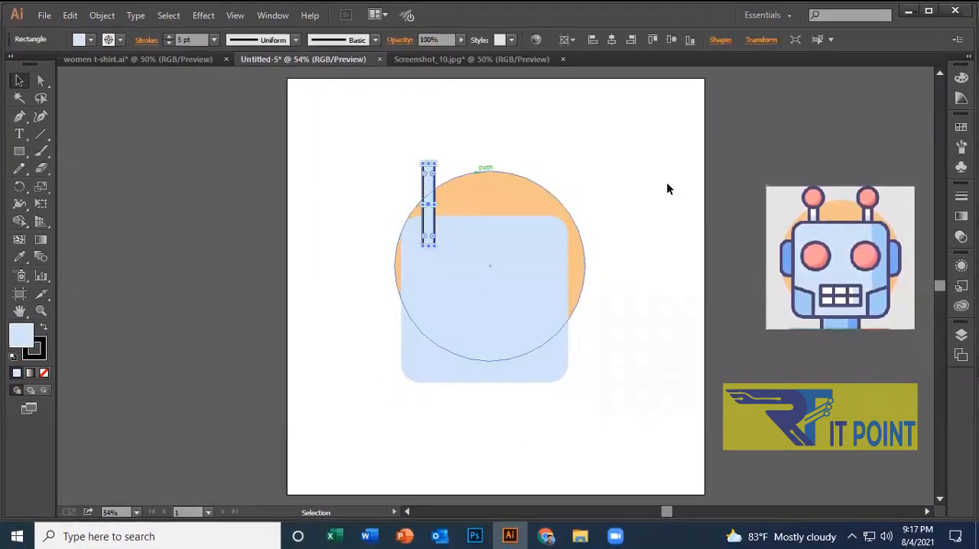
left_click(90, 36)
left_click(101, 66)
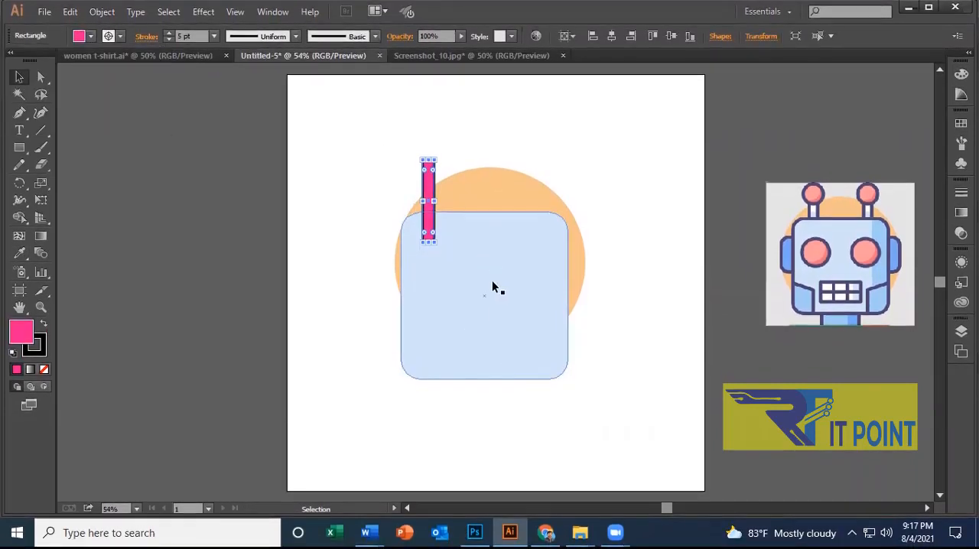
left_click(491, 280)
left_click(470, 93)
left_click(429, 191)
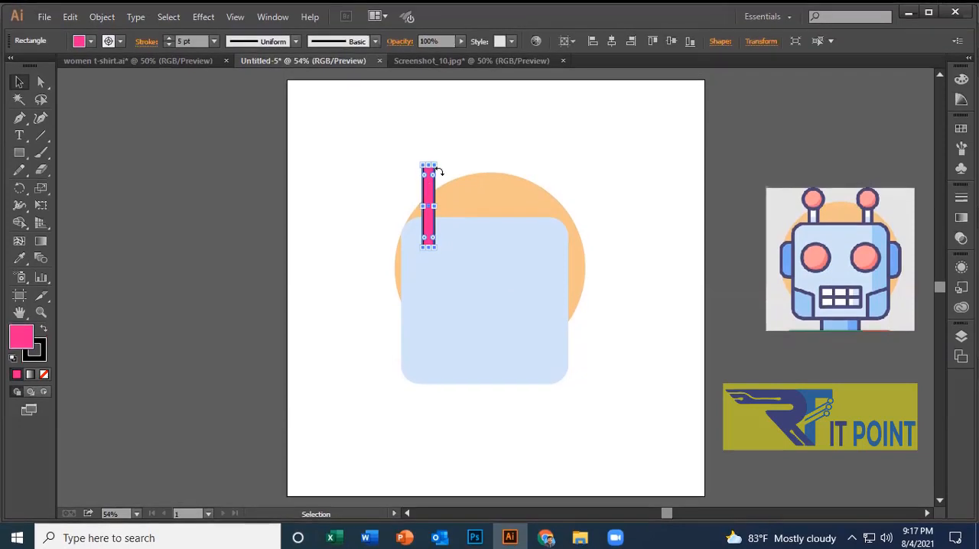
left_click(579, 160)
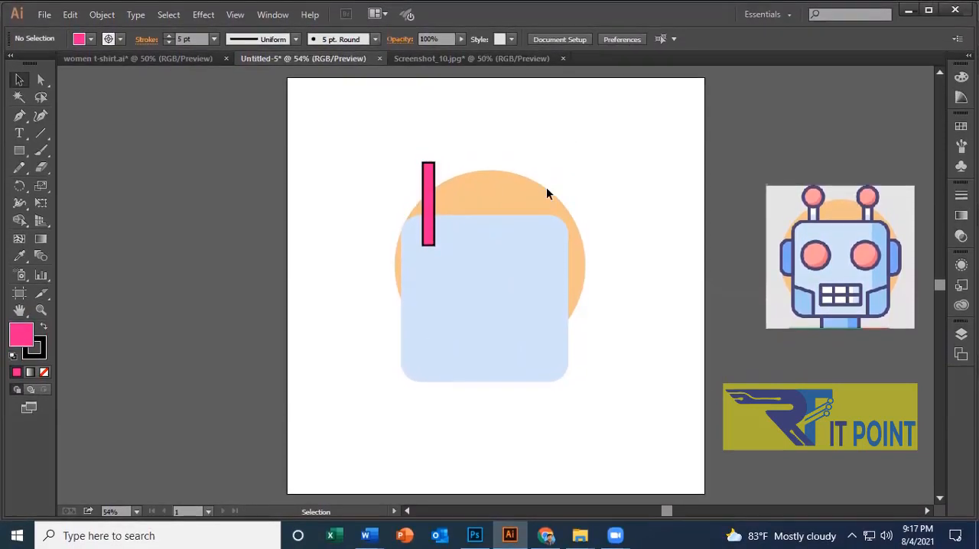
Bring the pink antenna stem to the front of the stack and try to bring it one level further forward.
left_click(475, 267)
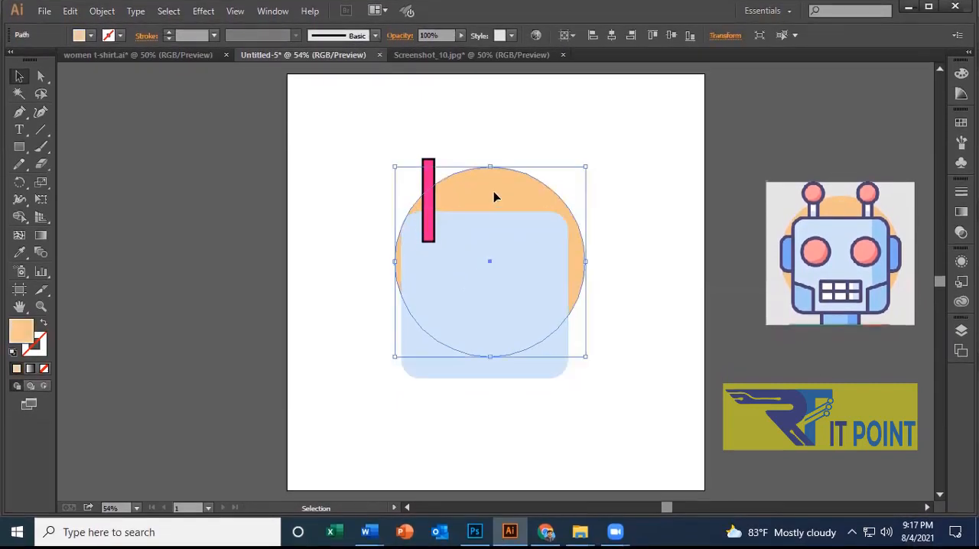
left_click(597, 224)
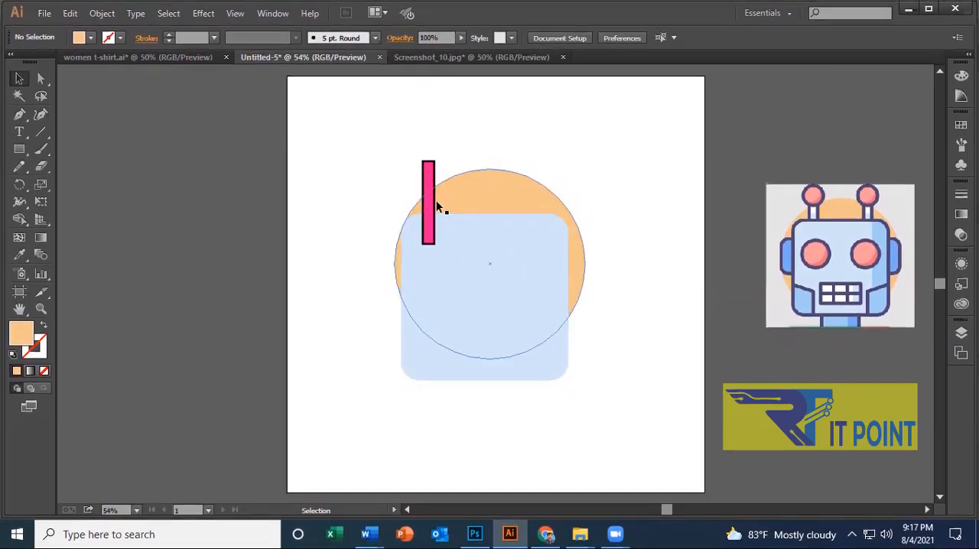
right_click(428, 194)
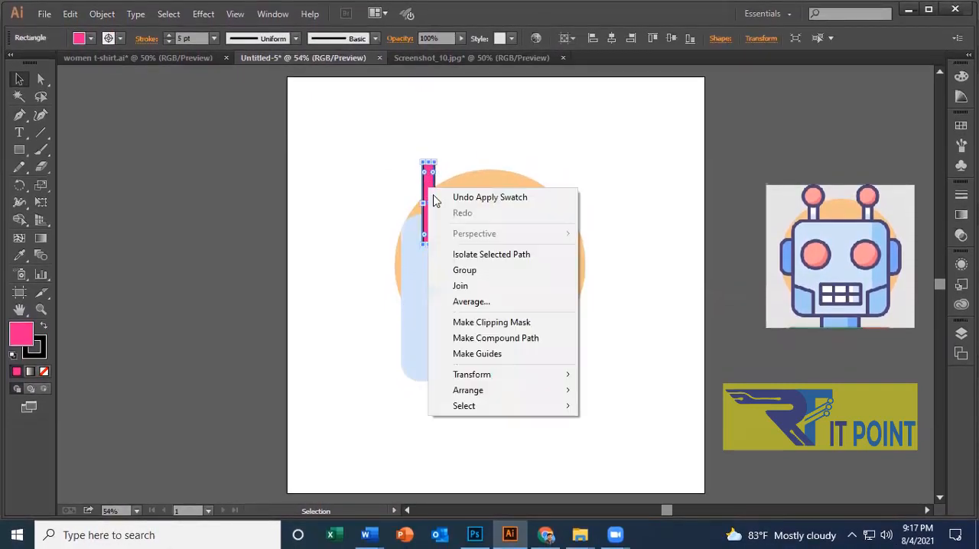
mouse_move(514, 390)
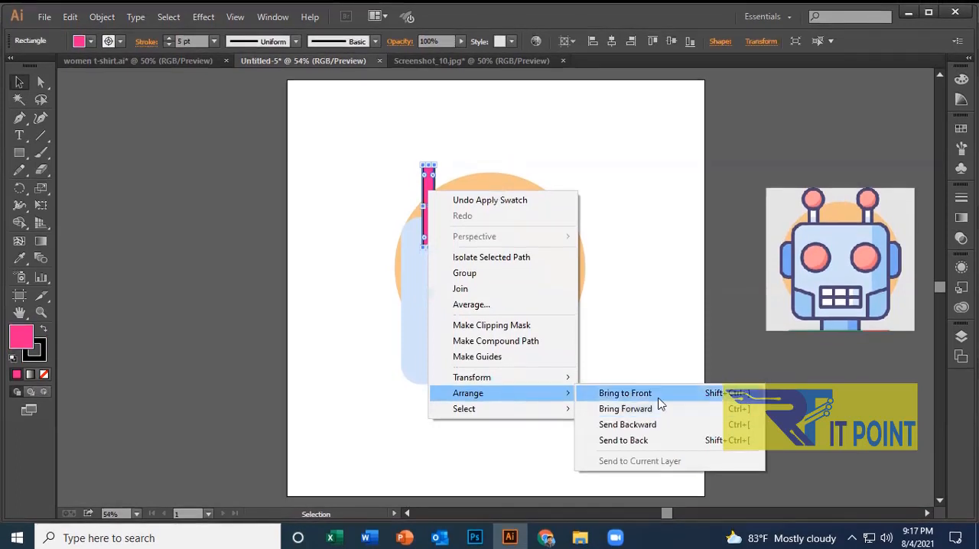
left_click(652, 393)
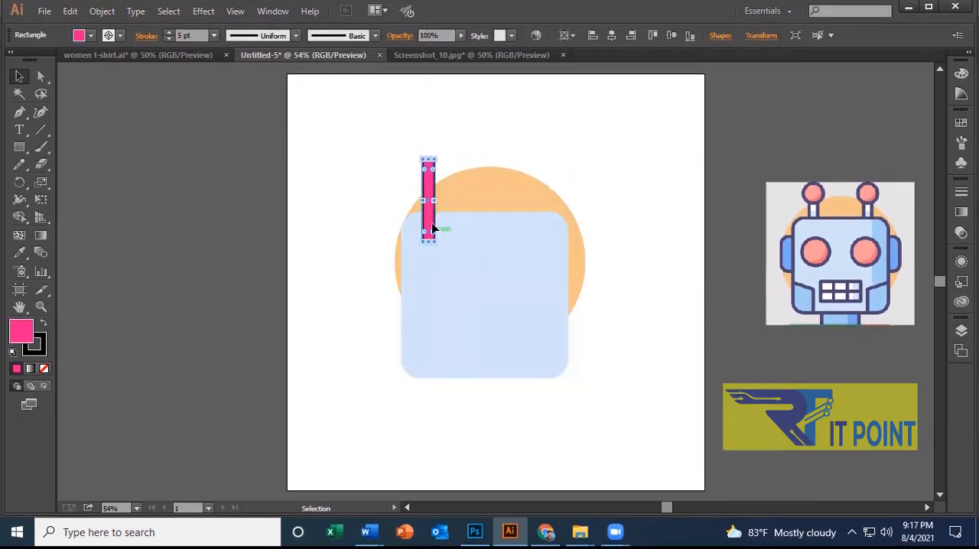
right_click(428, 187)
mouse_move(519, 385)
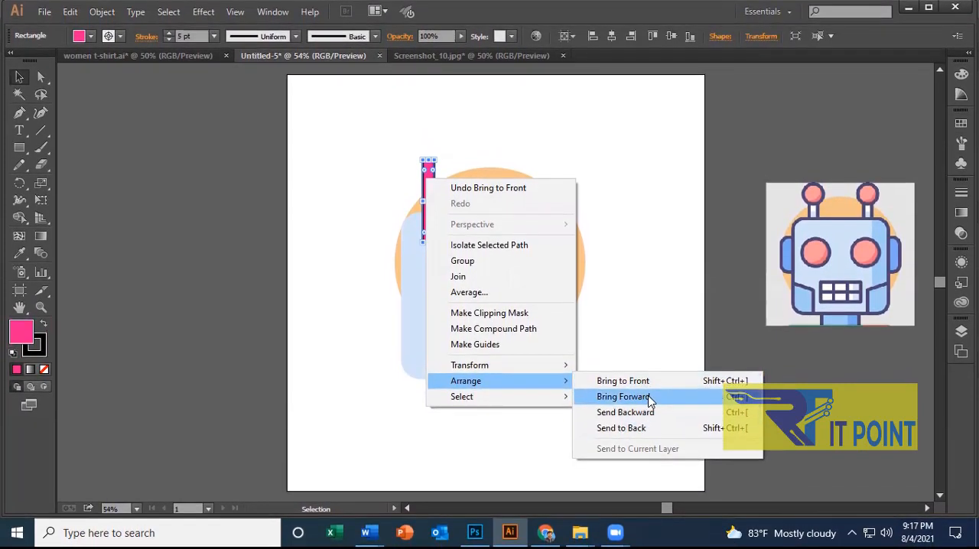
left_click(647, 402)
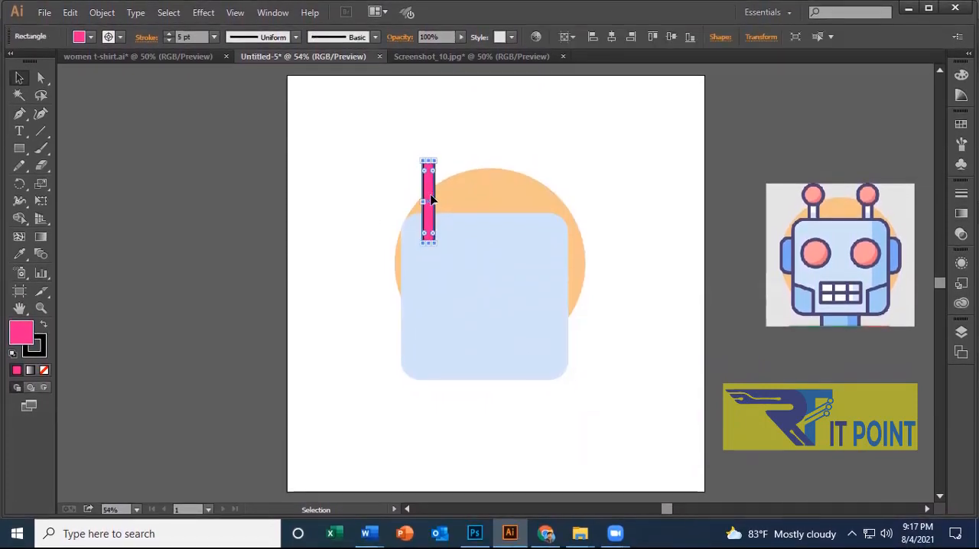
Send the pink antenna stem one level backward behind the face, and send it to the back behind the orange circle.
right_click(431, 199)
mouse_move(526, 407)
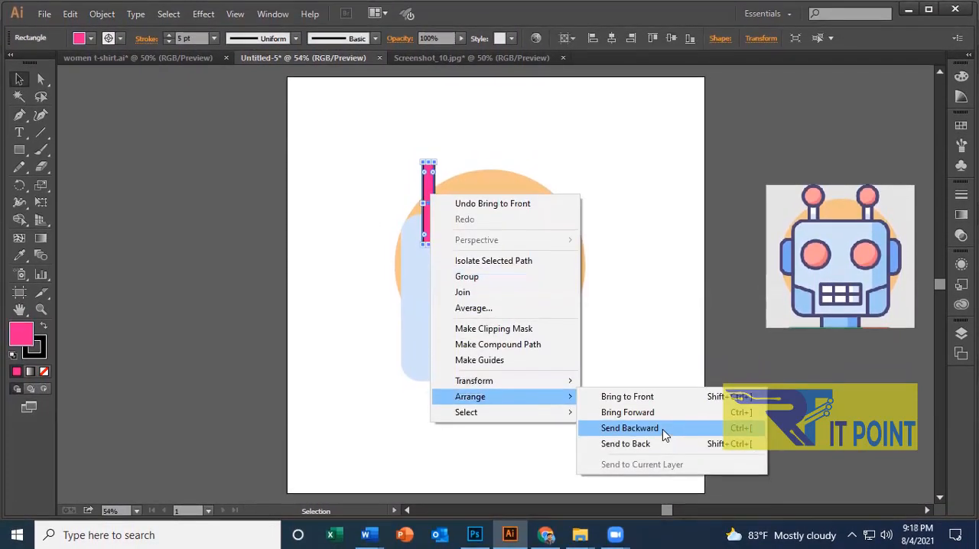
left_click(663, 427)
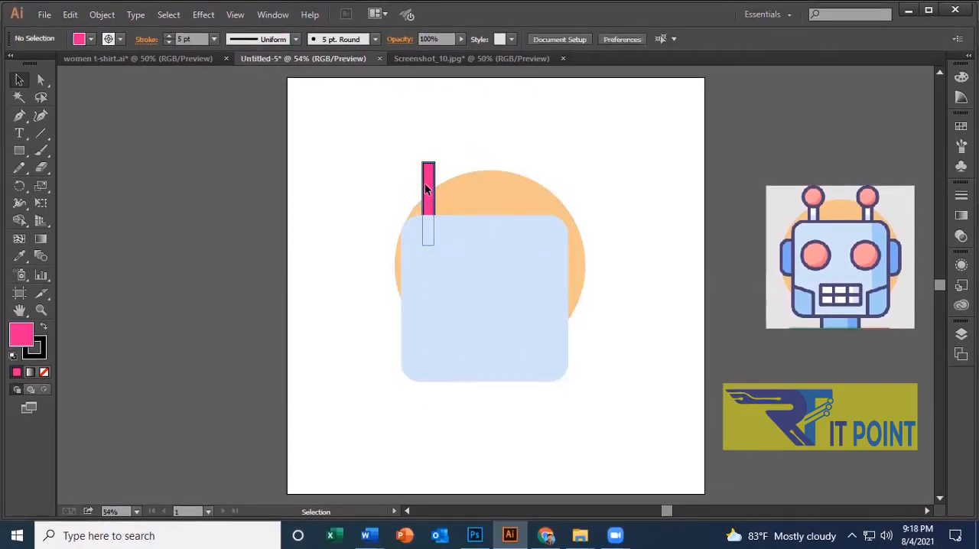
right_click(426, 190)
mouse_move(512, 389)
left_click(612, 431)
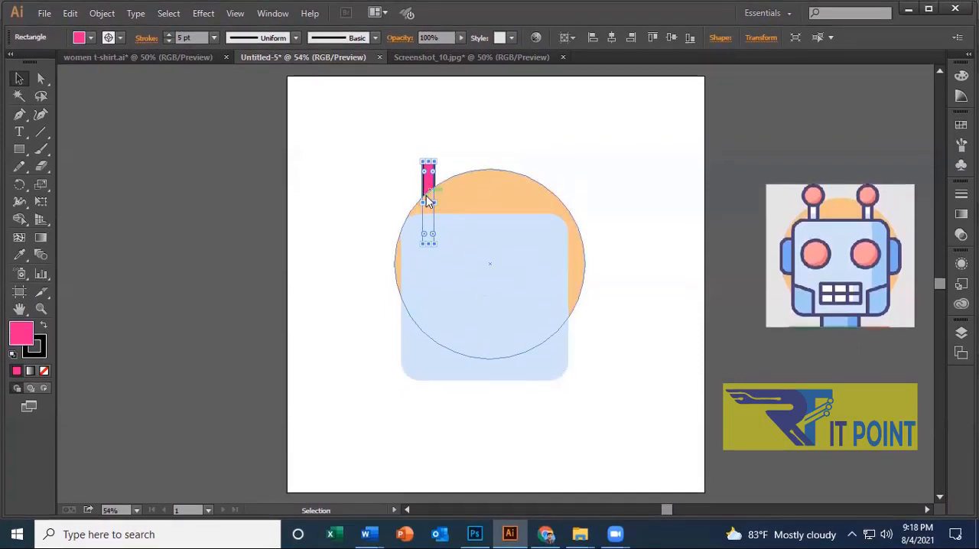
Bring the pink antenna stem to the front again and send it one level backward behind the face.
right_click(427, 199)
mouse_move(494, 401)
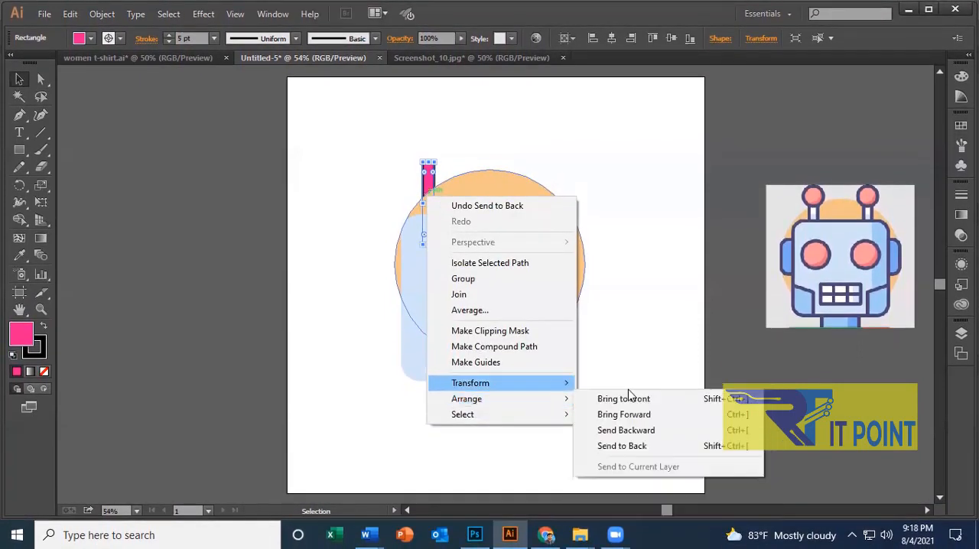
left_click(652, 396)
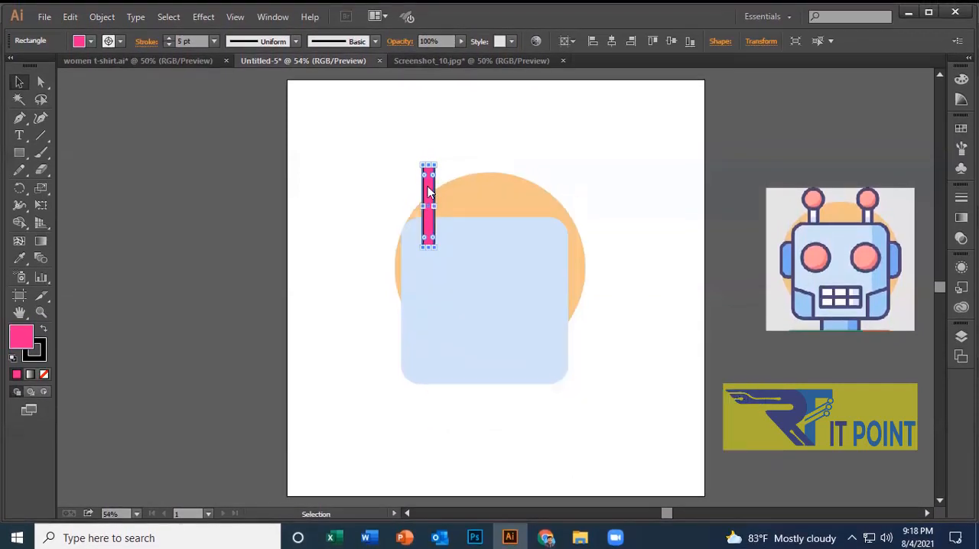
right_click(429, 186)
mouse_move(503, 387)
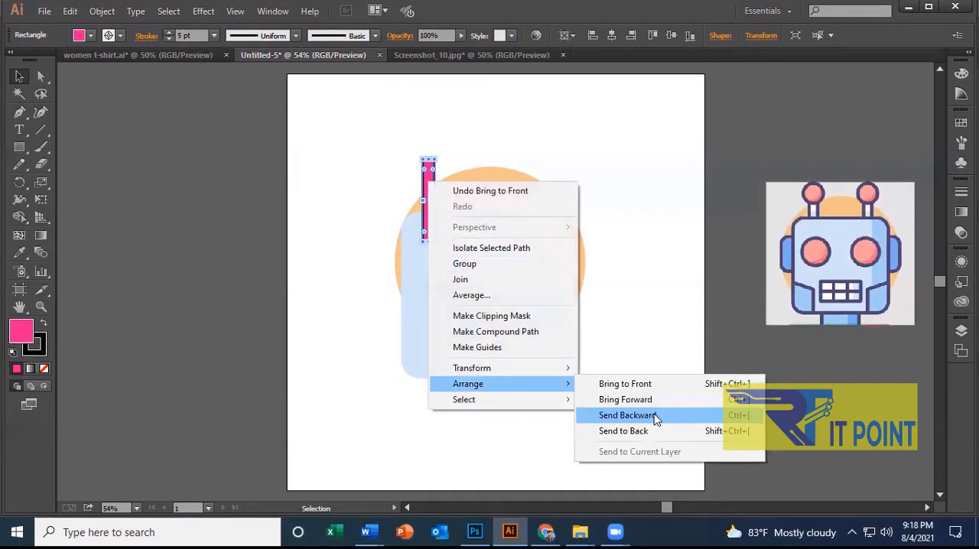
left_click(650, 414)
Bring the pink antenna stem one level forward so it sits above the face.
right_click(429, 193)
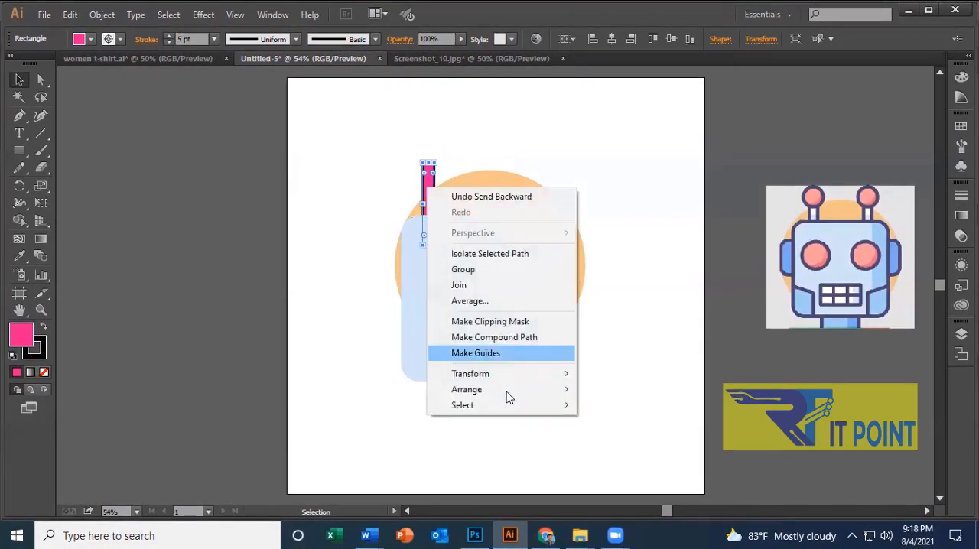
mouse_move(502, 387)
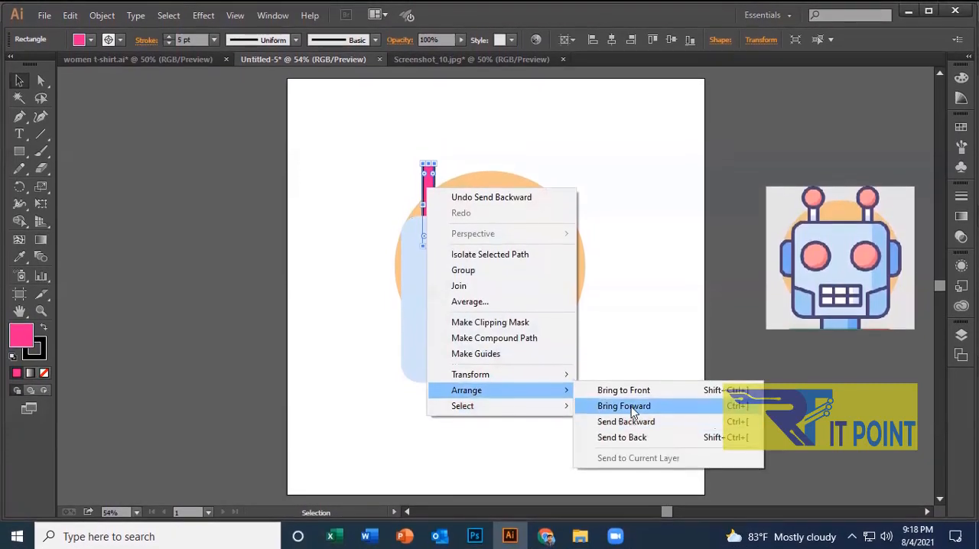
left_click(635, 408)
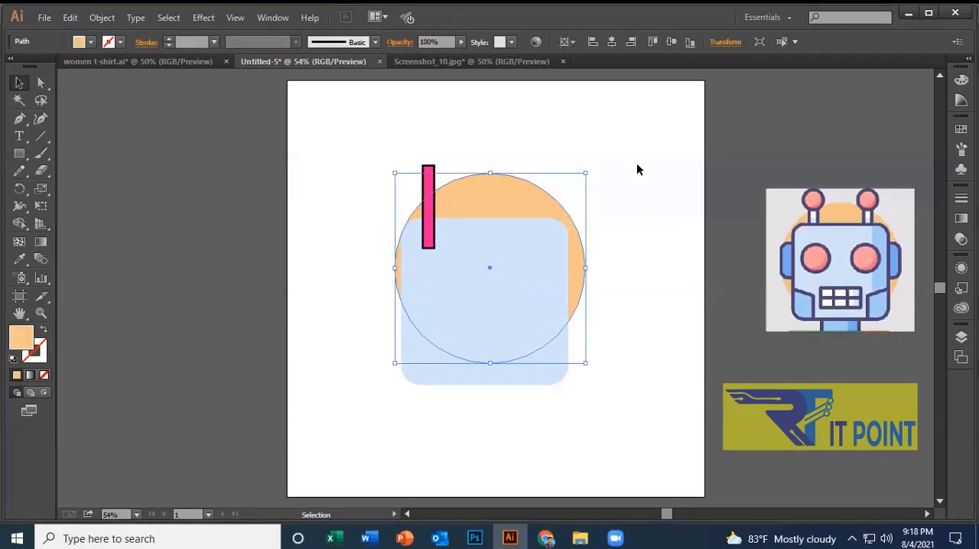
Send the pink antenna stem to the back of the stack, behind both the face and the orange circle.
right_click(430, 189)
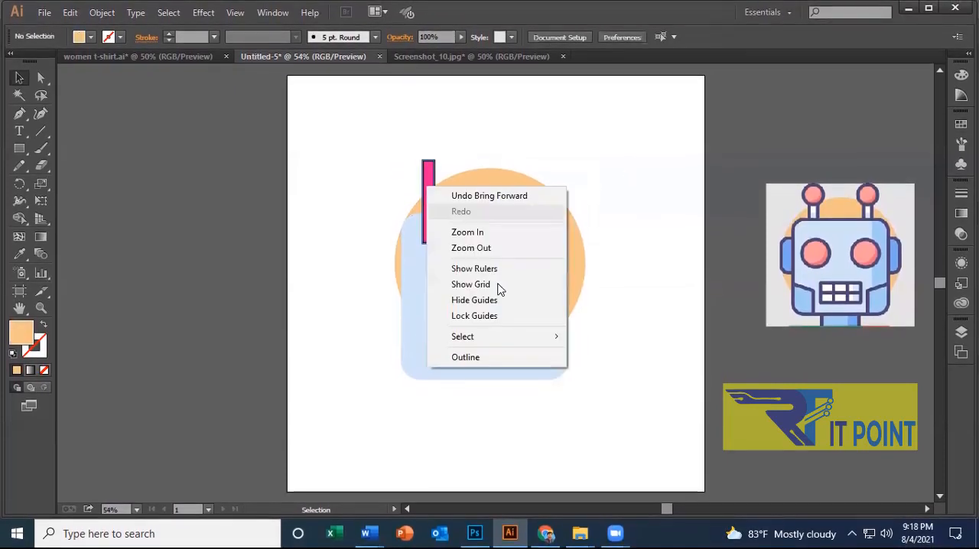
right_click(430, 174)
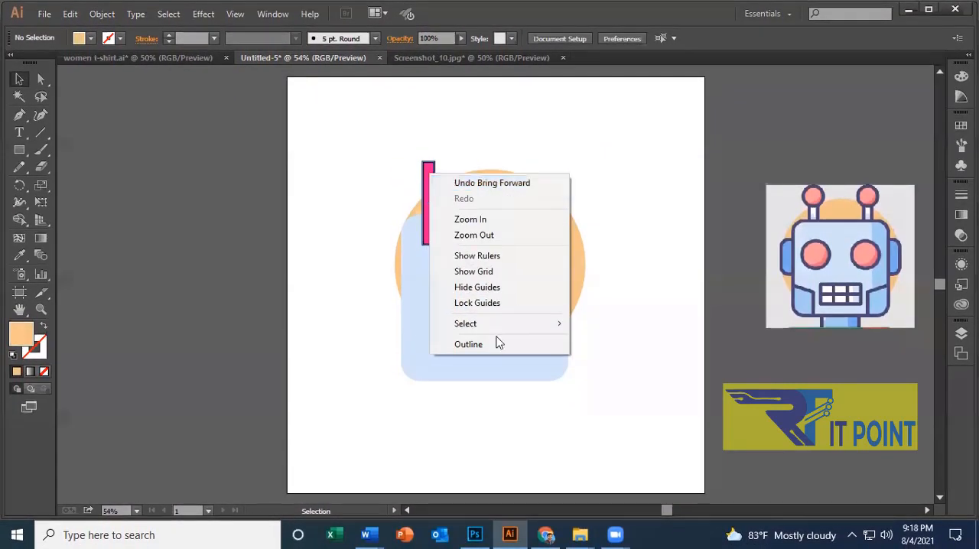
left_click(614, 385)
right_click(428, 184)
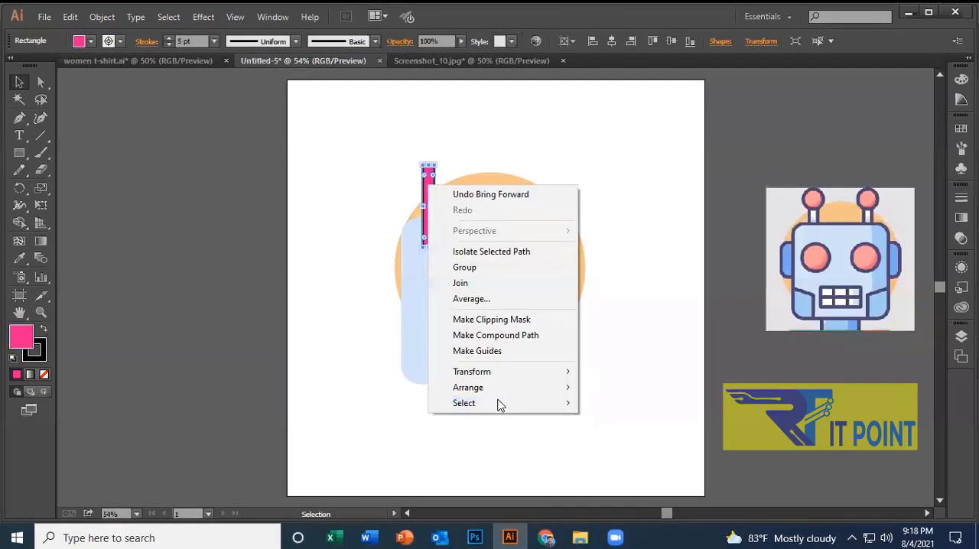
mouse_move(497, 393)
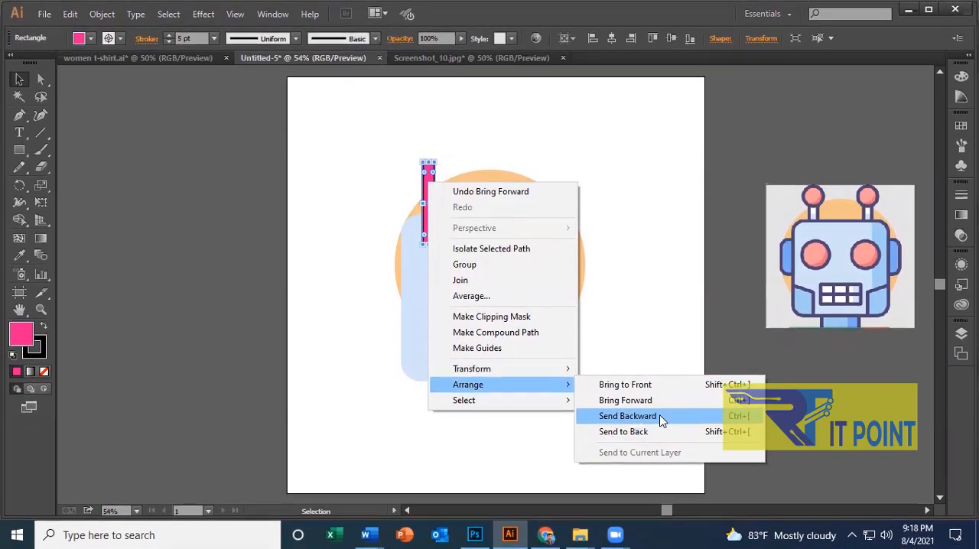
left_click(662, 432)
Try to send the rearmost pink antenna stem further backward twice and to the back once more.
right_click(427, 178)
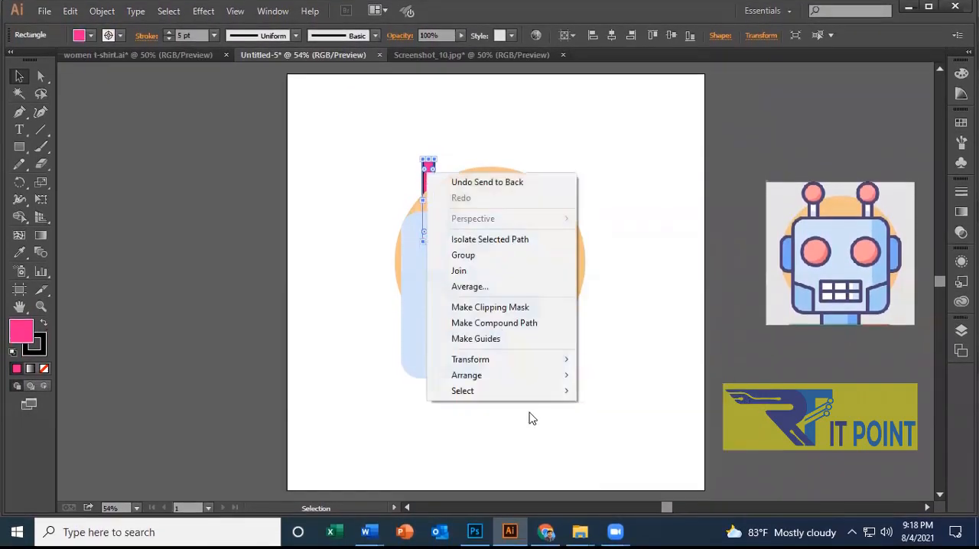
mouse_move(512, 380)
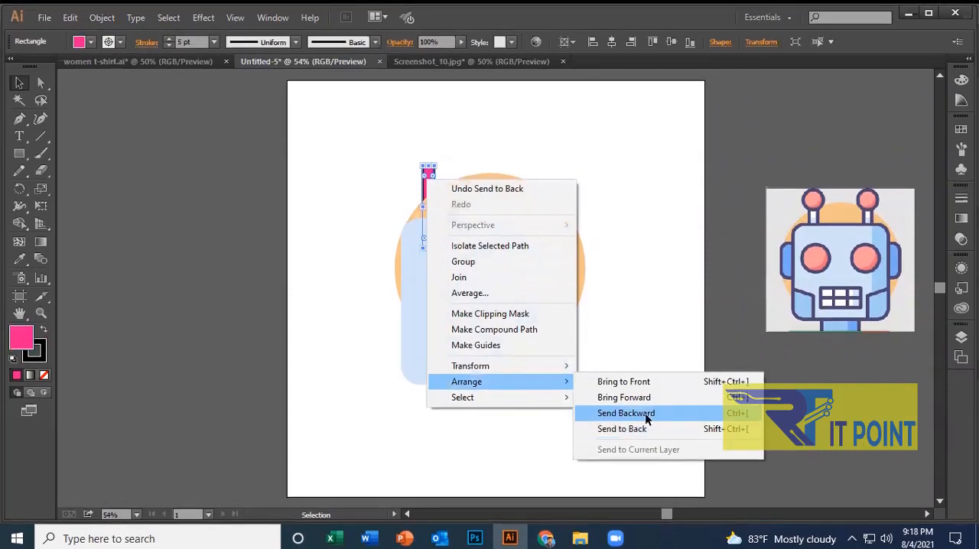
left_click(645, 413)
right_click(426, 179)
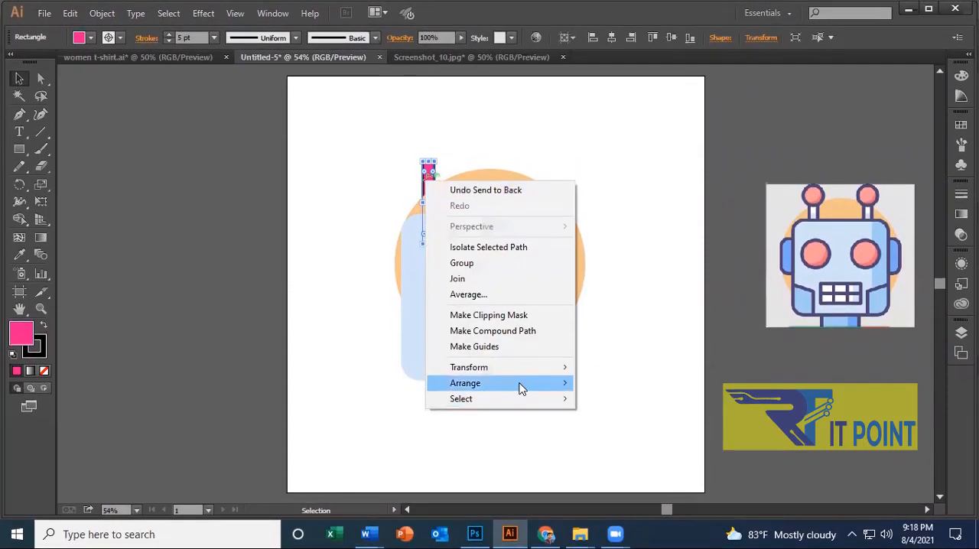
left_click(642, 418)
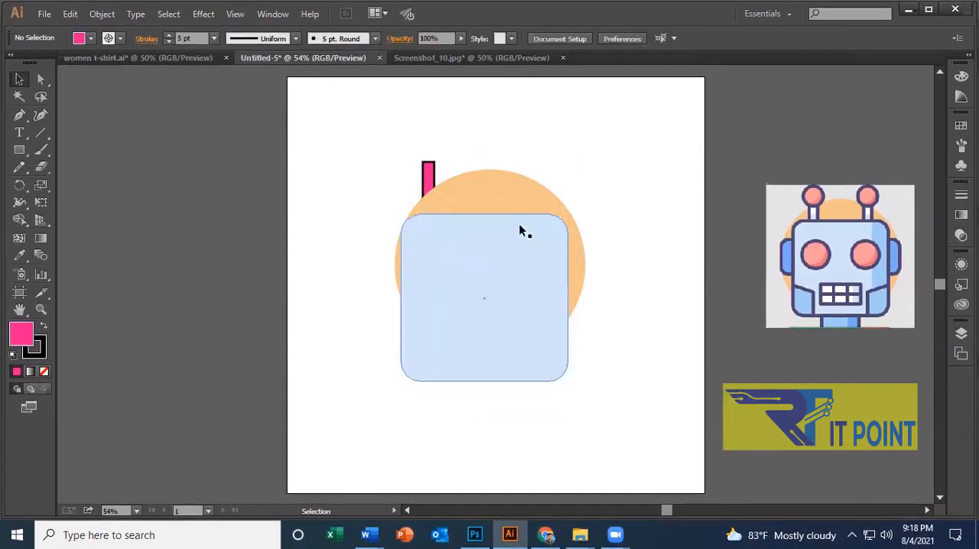
right_click(432, 174)
mouse_move(534, 389)
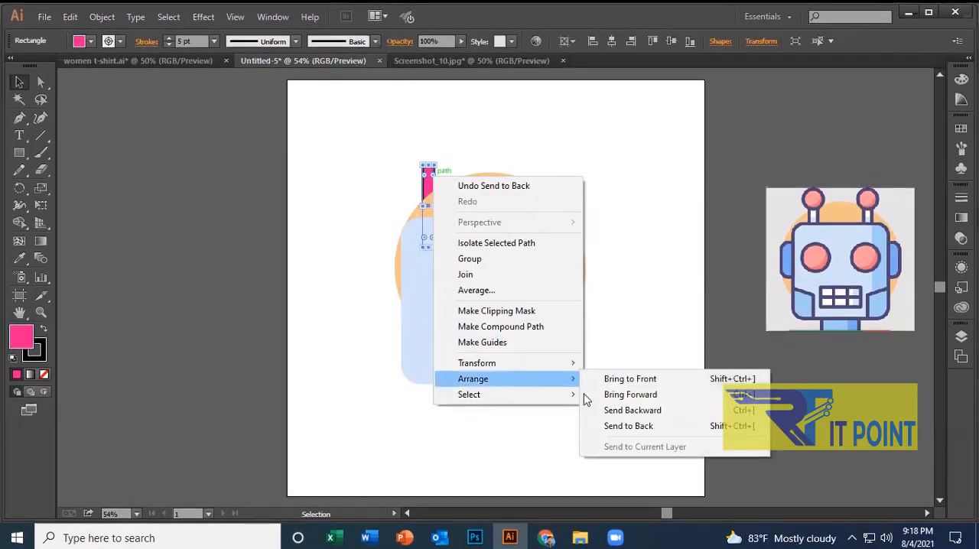
left_click(623, 425)
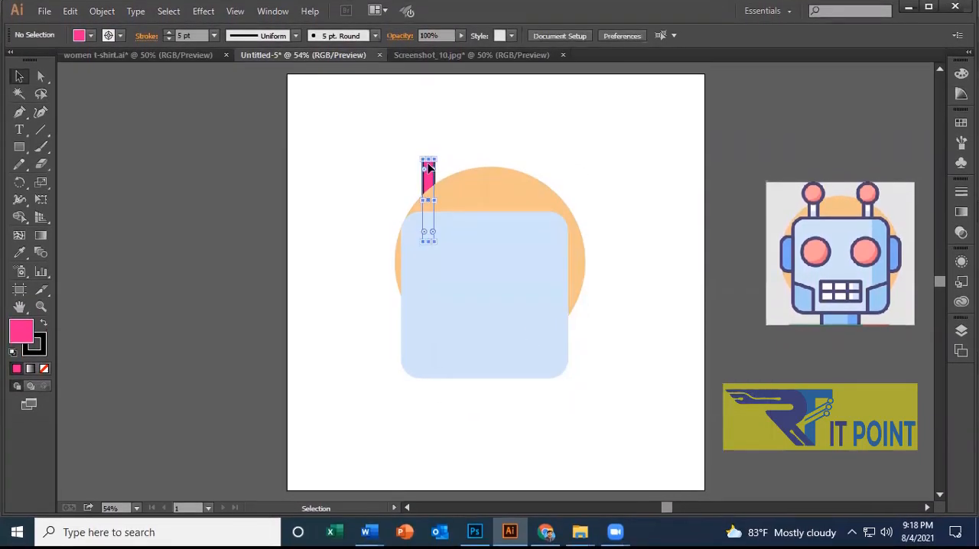
Try to send the pink antenna stem one level backward, and bring it one level forward.
right_click(428, 167)
mouse_move(509, 372)
left_click(655, 403)
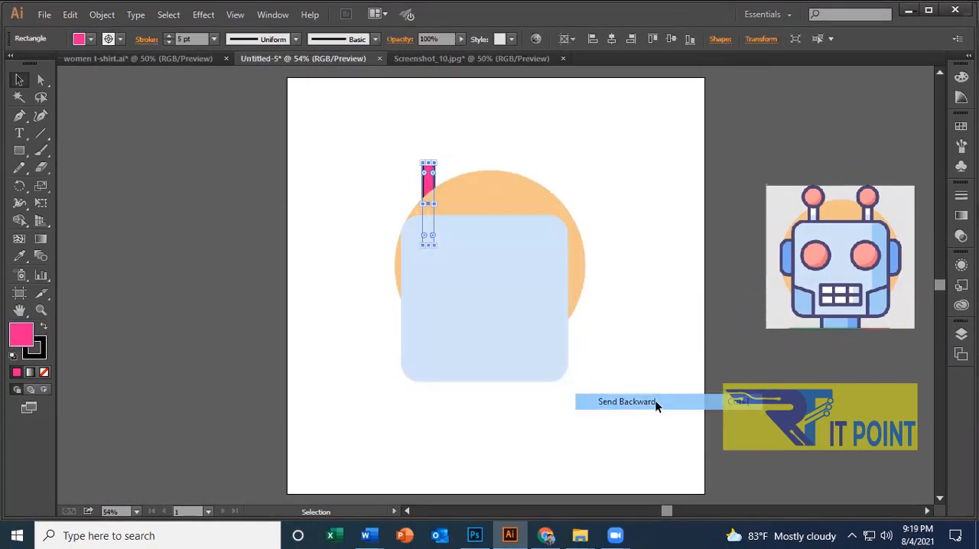
right_click(429, 179)
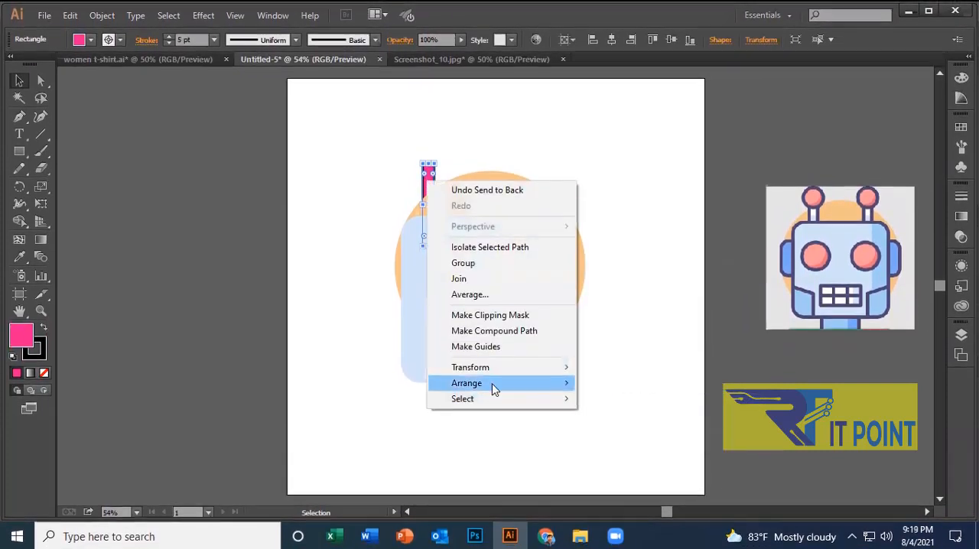
mouse_move(491, 378)
left_click(647, 403)
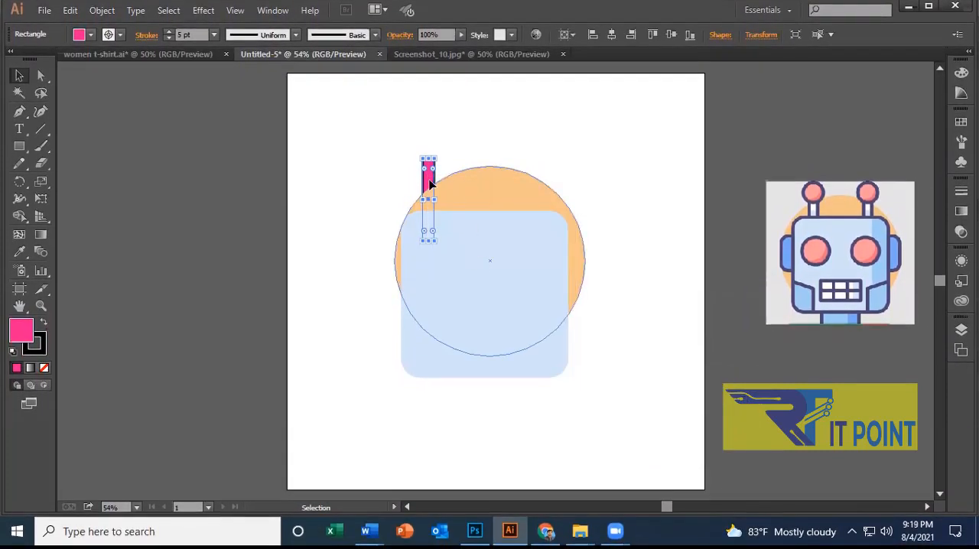
Bring the pink antenna stem to the front and send it one level backward, between the face and the orange circle.
right_click(427, 184)
mouse_move(535, 388)
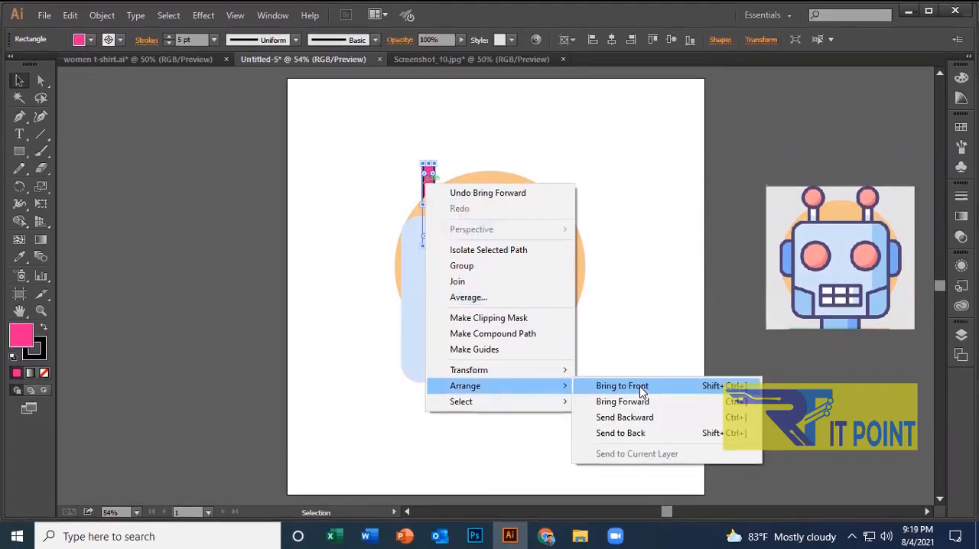
left_click(658, 387)
left_click(374, 206)
right_click(426, 178)
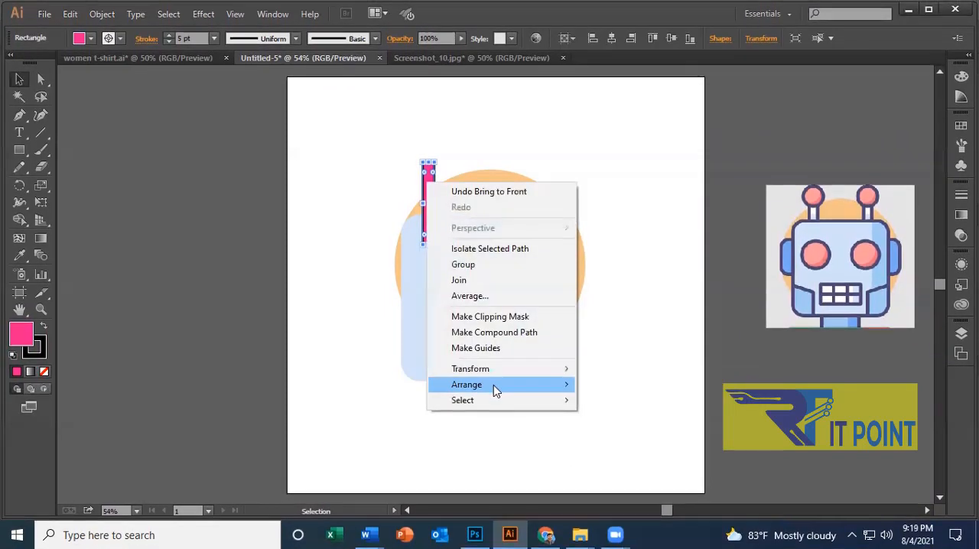
mouse_move(493, 385)
left_click(653, 420)
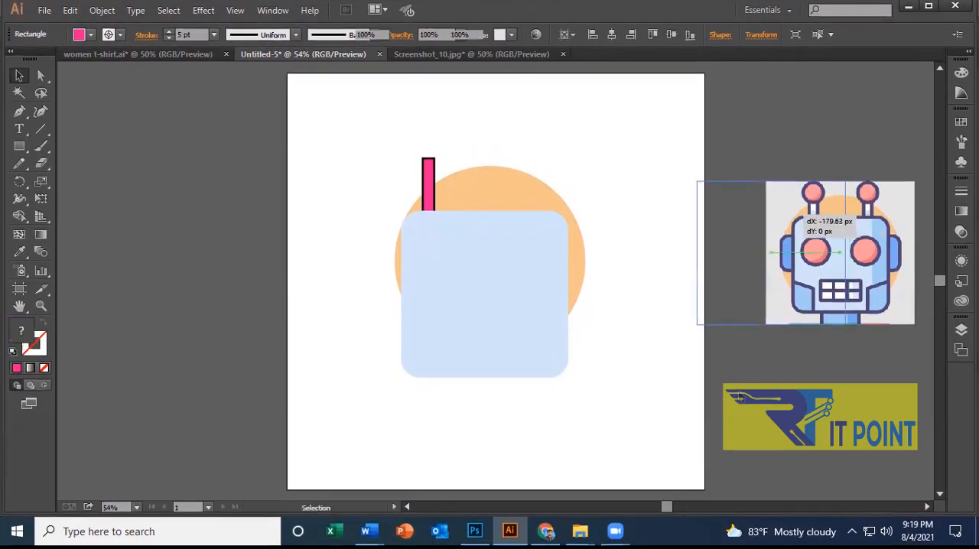
Move the reference image about 180 px left toward the artboard, and pull the face and pink stem away from the orange circle.
left_click_drag(799, 214, 799, 214)
left_click(473, 248)
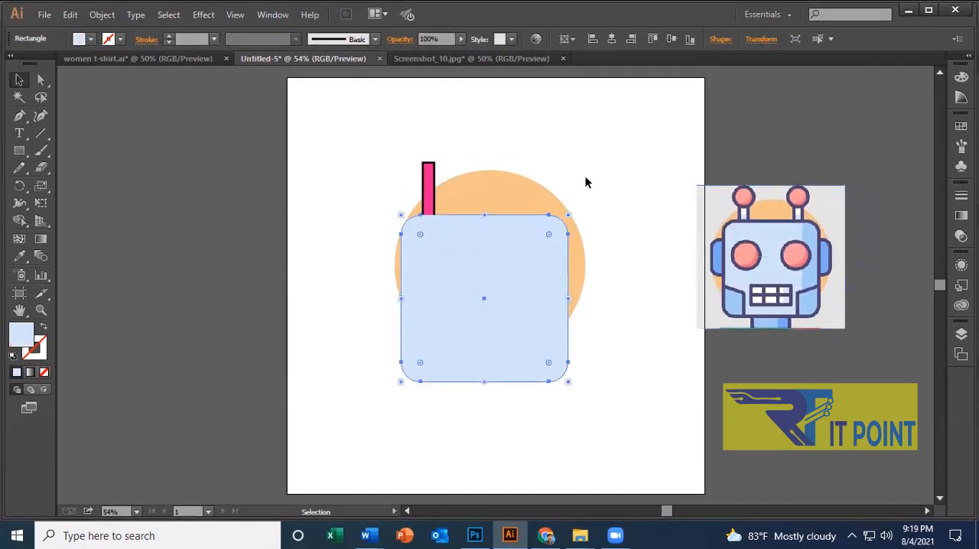
left_click_drag(470, 255, 386, 355)
left_click_drag(433, 195, 566, 139)
left_click_drag(575, 205, 575, 205)
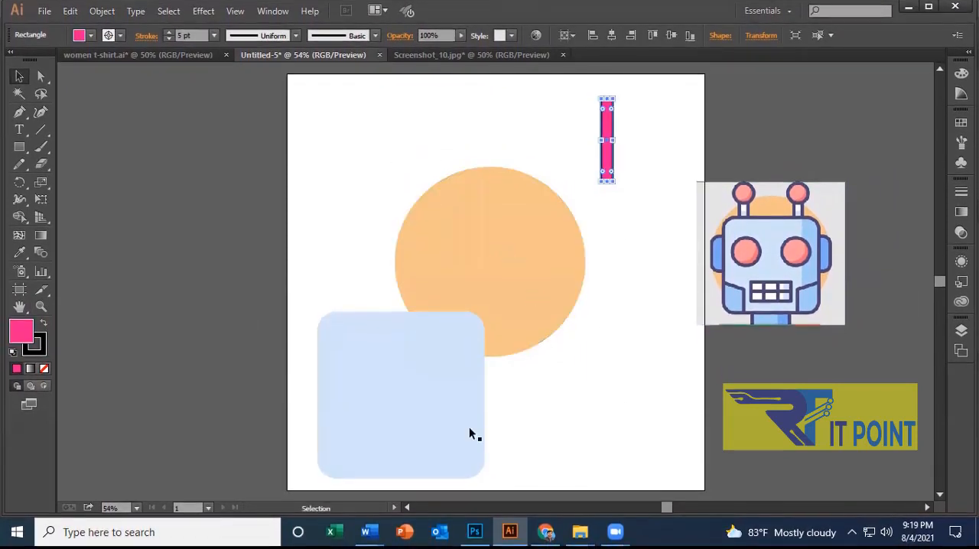
Move the face back over the orange circle, centred horizontally, and place the pink stem behind the face's upper-left edge.
left_click_drag(405, 427, 495, 329)
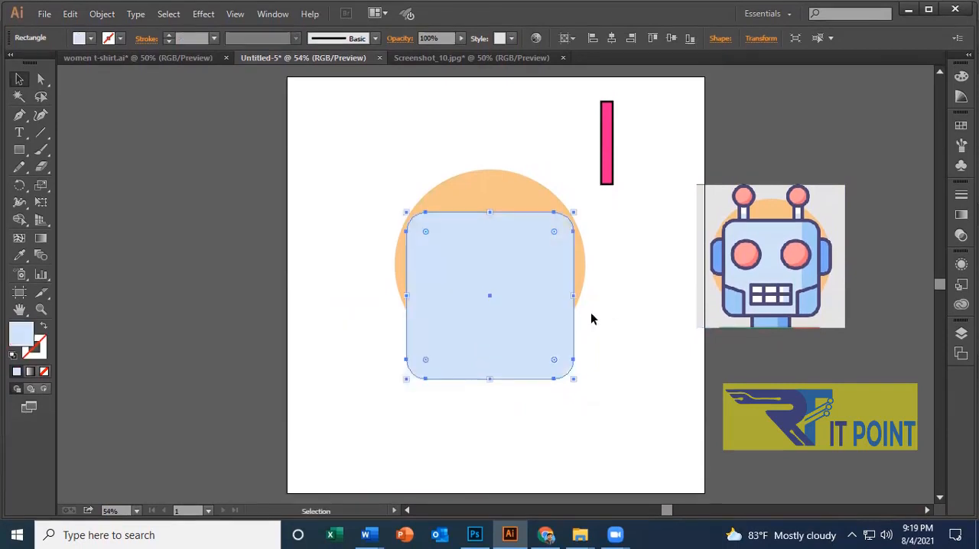
left_click(590, 319)
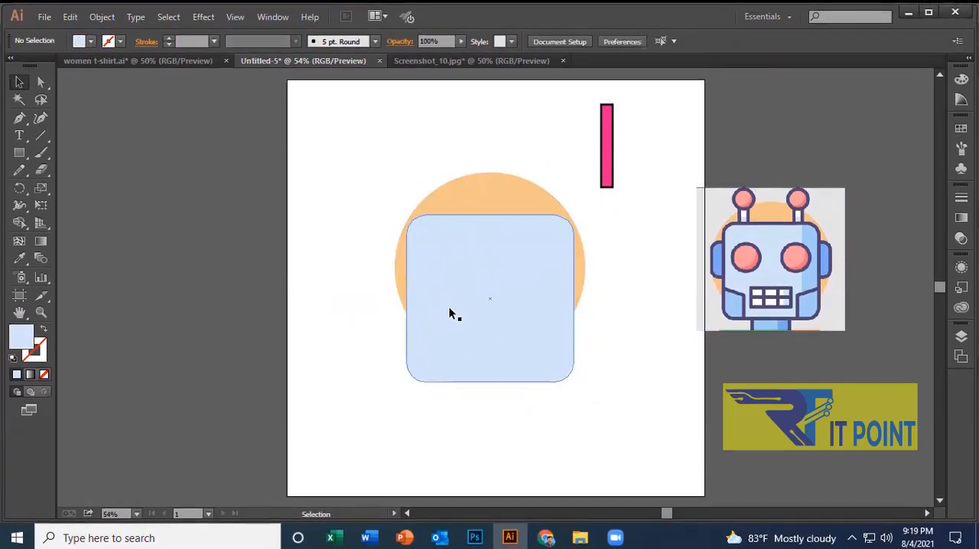
left_click(434, 301)
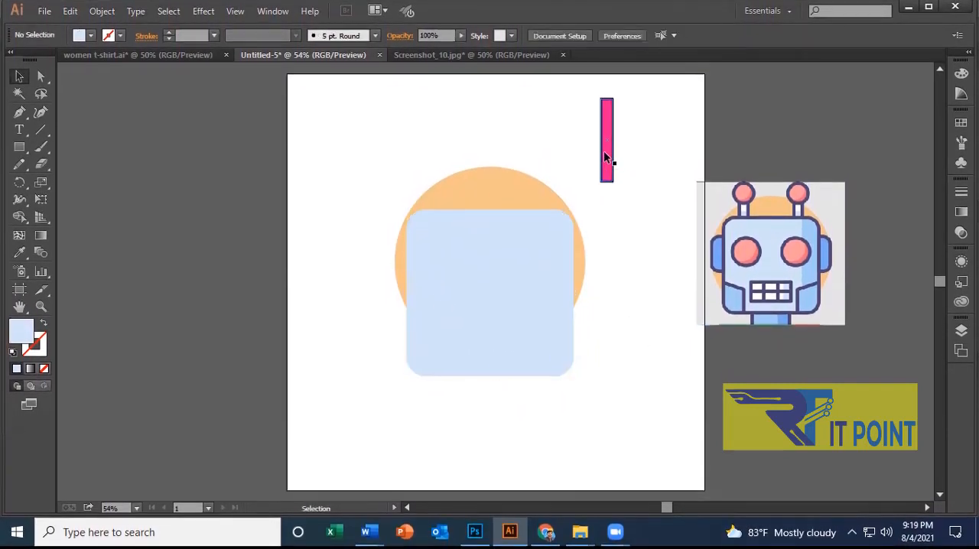
left_click_drag(604, 156, 441, 215)
left_click(625, 230)
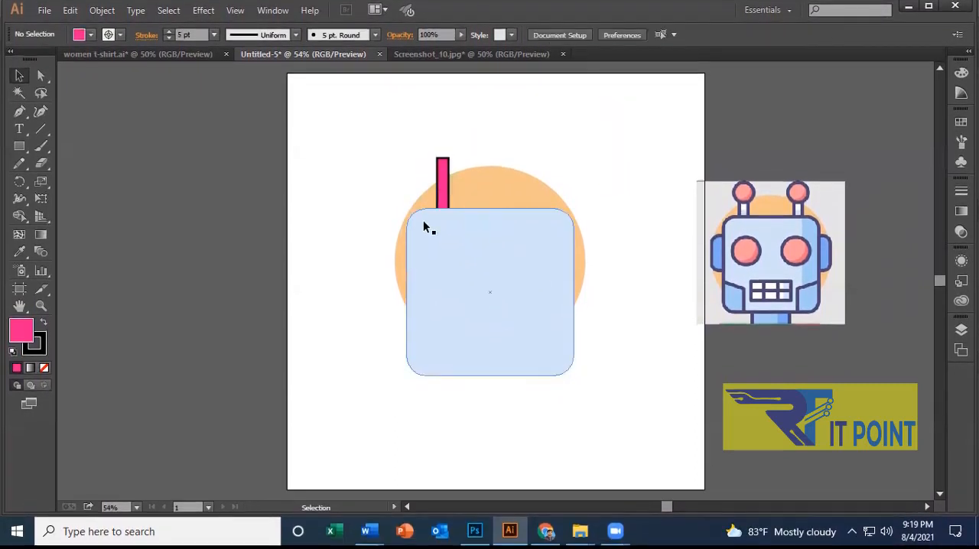
Recolour the pink antenna stem with the light blue sampled from the antenna stem in the reference image.
left_click(444, 186)
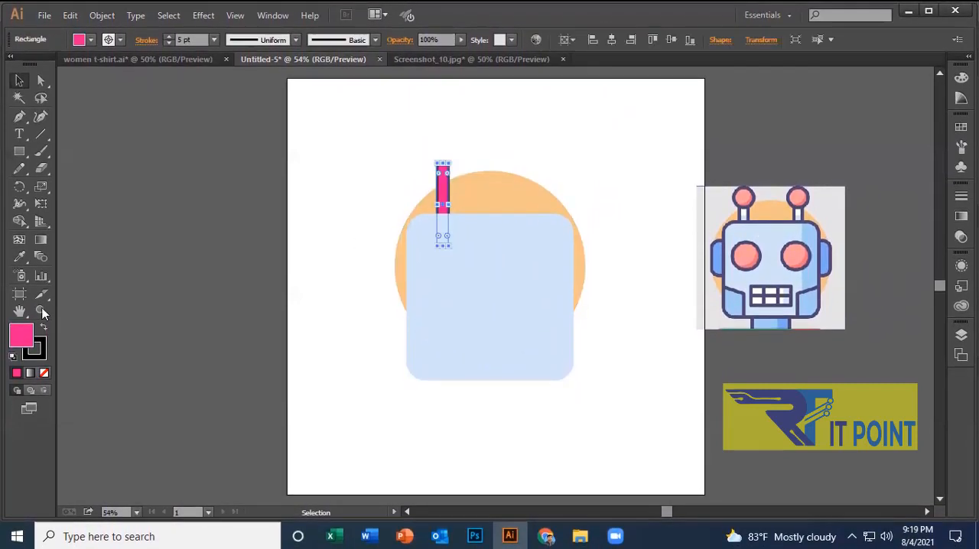
left_click(26, 256)
left_click(748, 210)
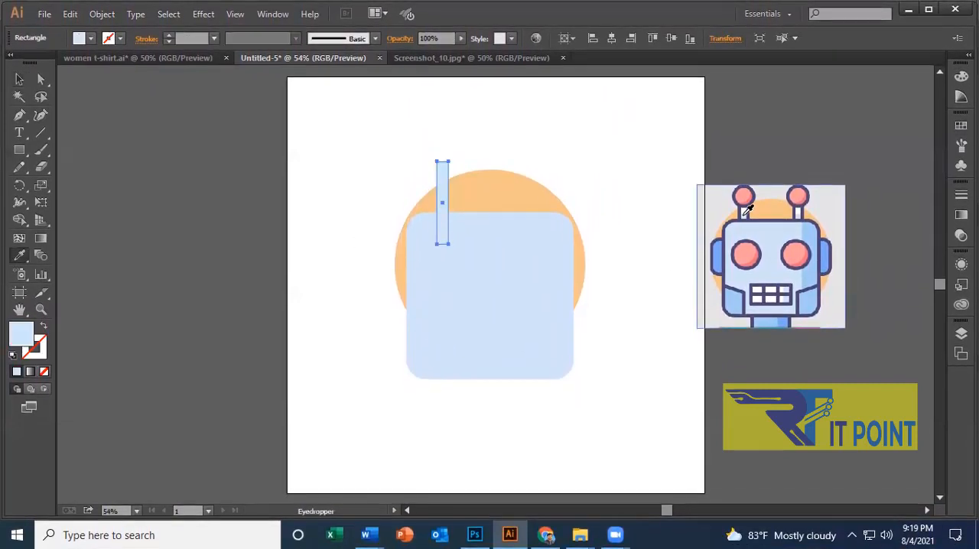
left_click(19, 83)
left_click(547, 132)
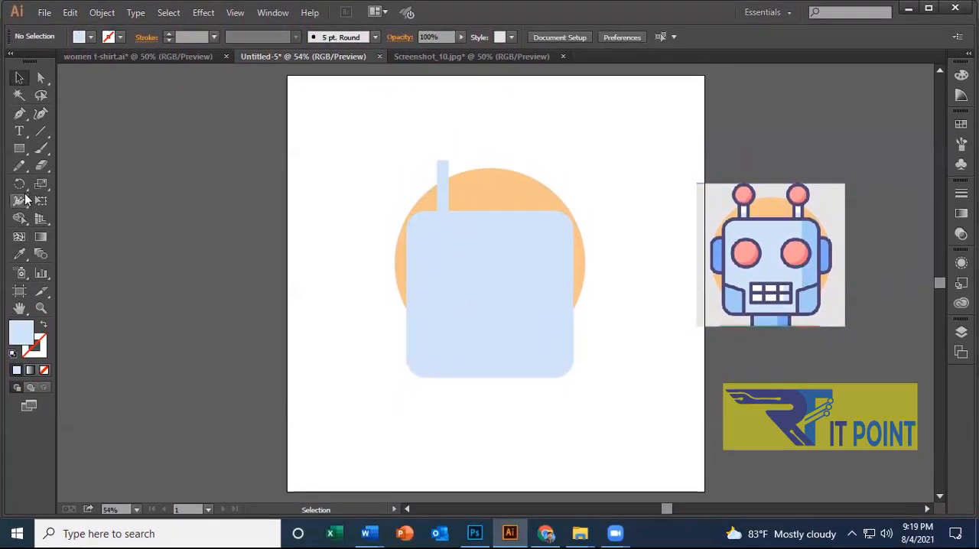
Draw a small circle at the top of the antenna stem and fill it with the pink of the reference antenna ball.
left_click_drag(19, 149, 86, 184)
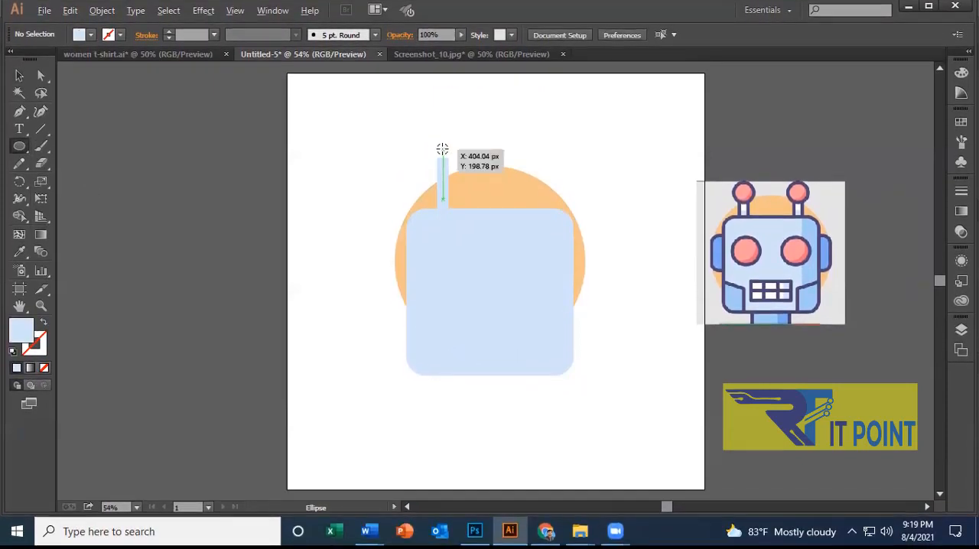
left_click_drag(442, 150, 454, 167)
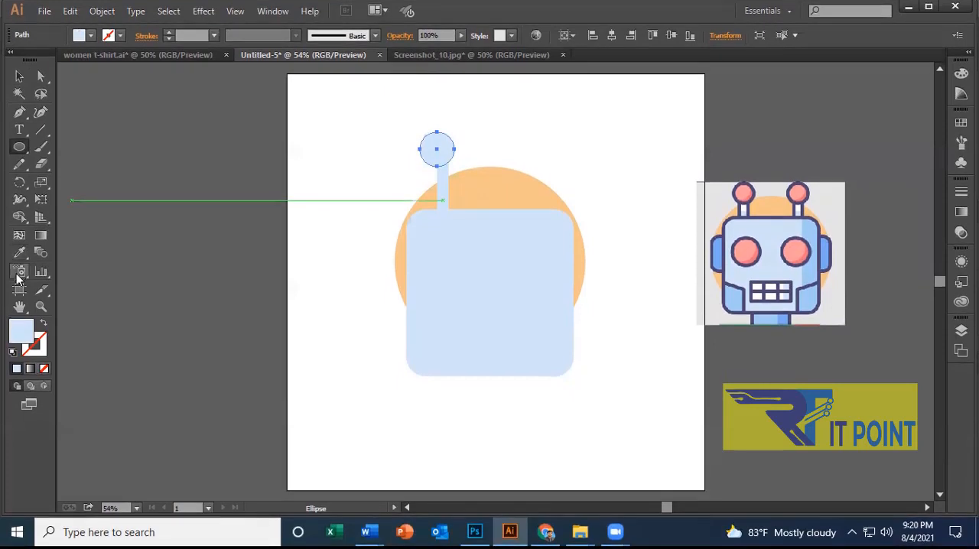
left_click(19, 253)
left_click(744, 193)
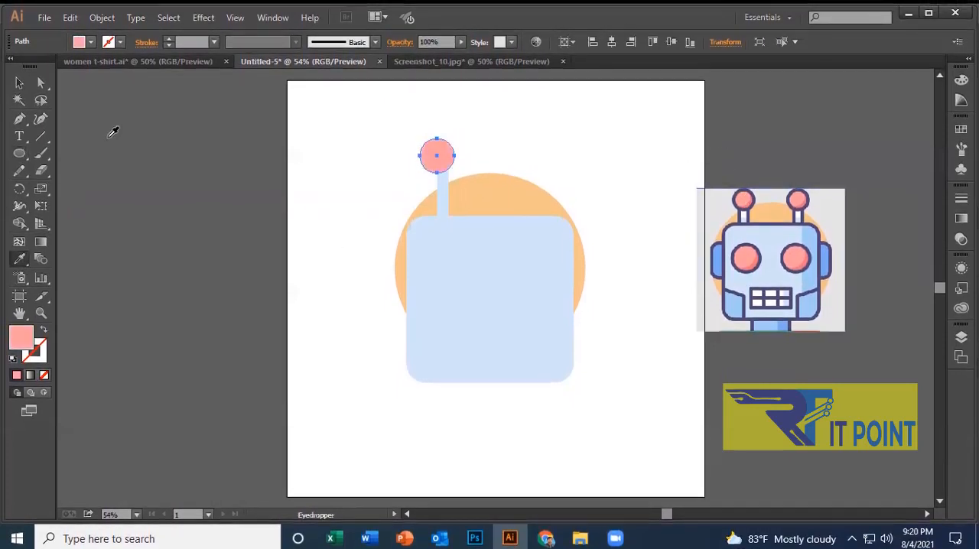
Give the pink antenna circle a black 6 pt stroke.
left_click(170, 38)
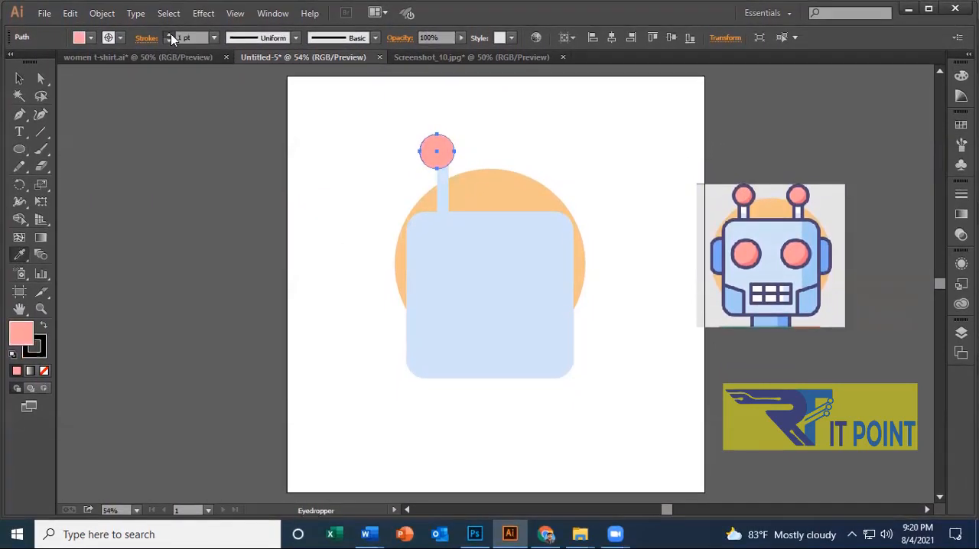
left_click(169, 34)
left_click(169, 34)
left_click(169, 34)
left_click(169, 35)
left_click(120, 38)
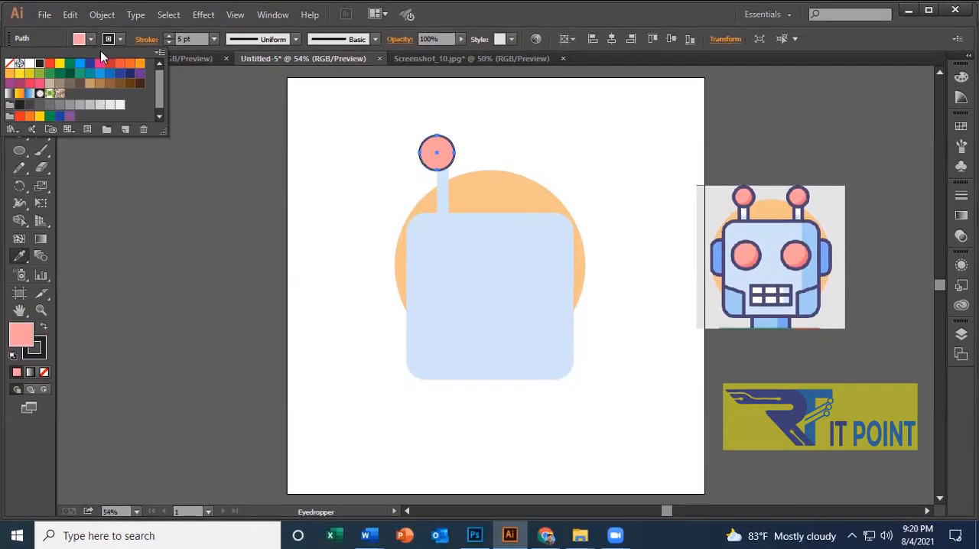
left_click(168, 36)
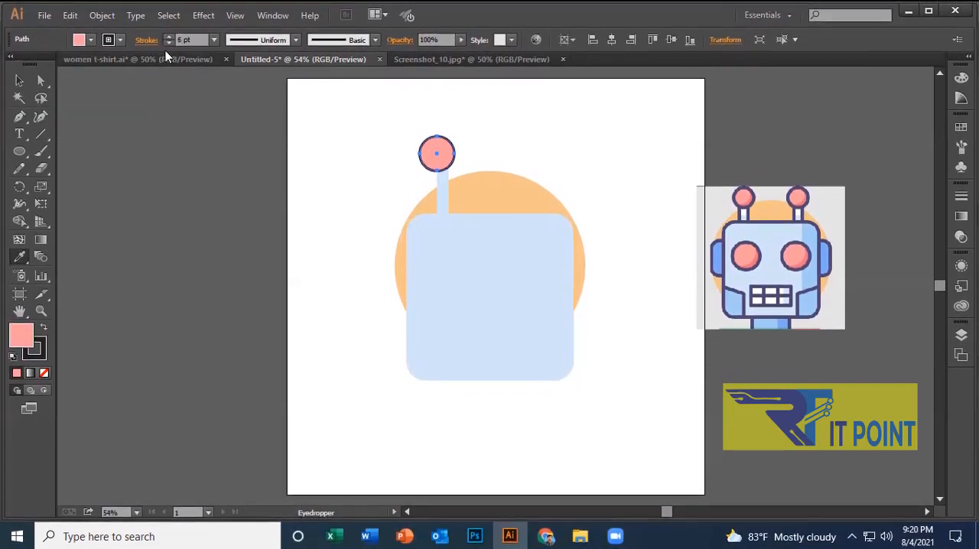
Resize the pink circle slightly smaller than drawn and centre it on top of the antenna stem.
left_click(21, 82)
left_click(542, 152)
mouse_move(437, 158)
left_mouse_down()
mouse_move(445, 156)
mouse_move(432, 142)
left_mouse_up()
left_click(538, 129)
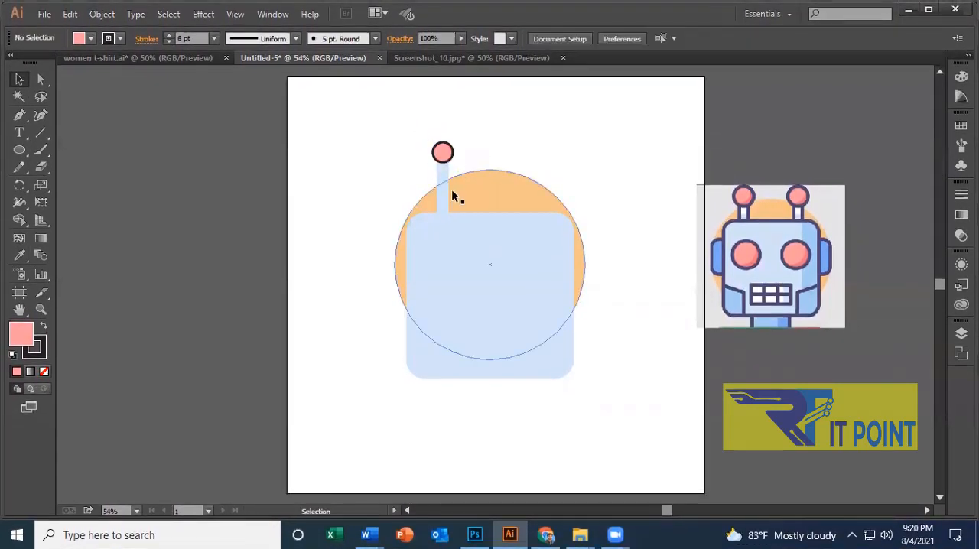
left_click(444, 192)
left_click(443, 151)
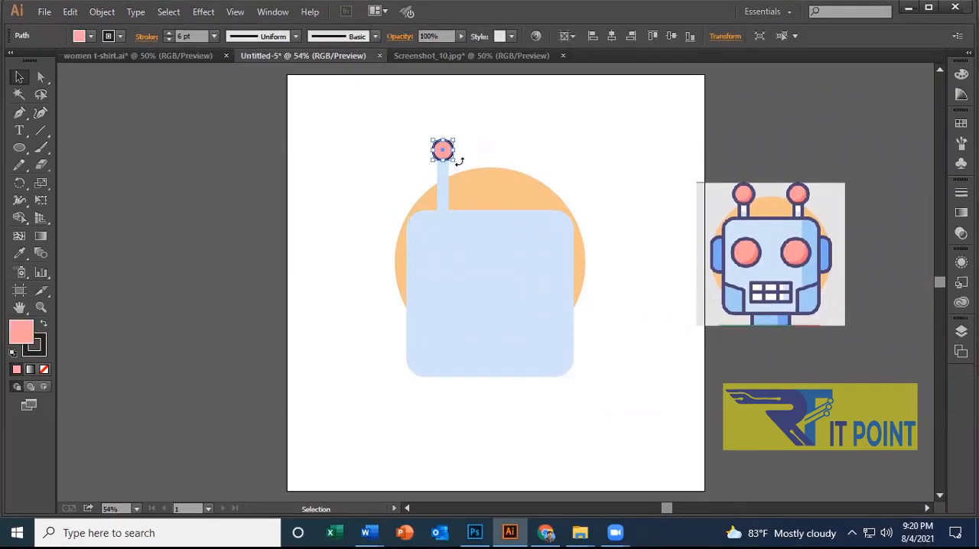
left_click_drag(454, 160, 460, 165)
left_click(518, 125)
Give the light blue antenna stem a black 5 pt stroke.
left_click(444, 183)
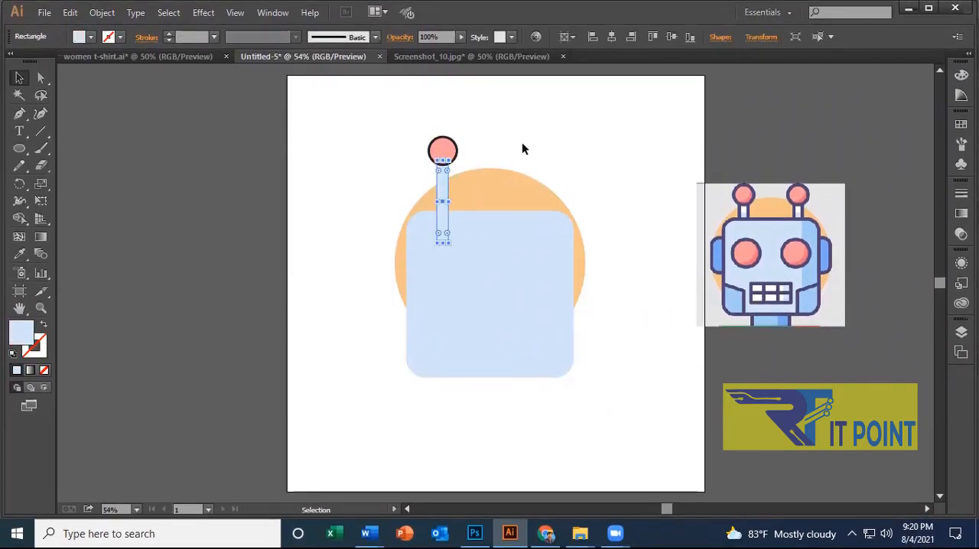
left_click(521, 145)
left_click(443, 204)
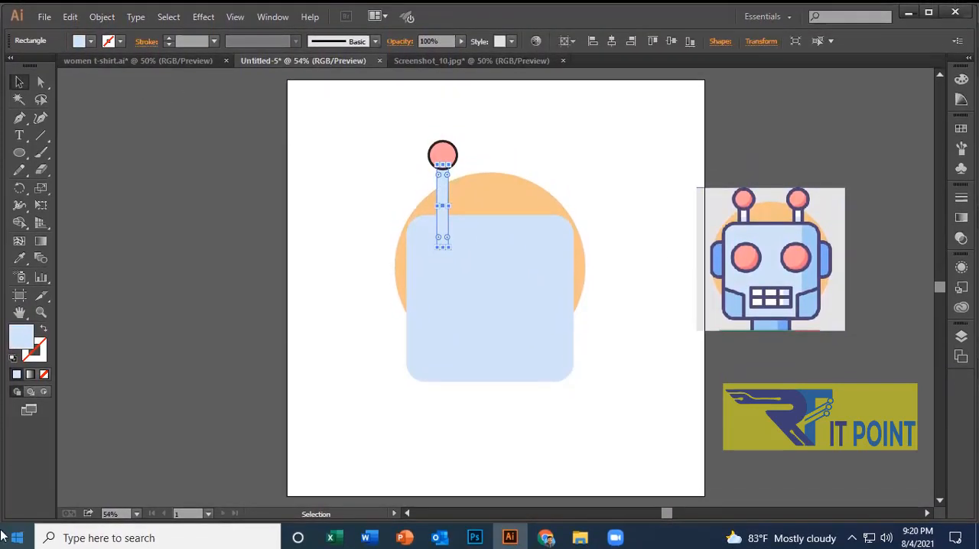
left_click(169, 38)
left_click(170, 38)
left_click(169, 37)
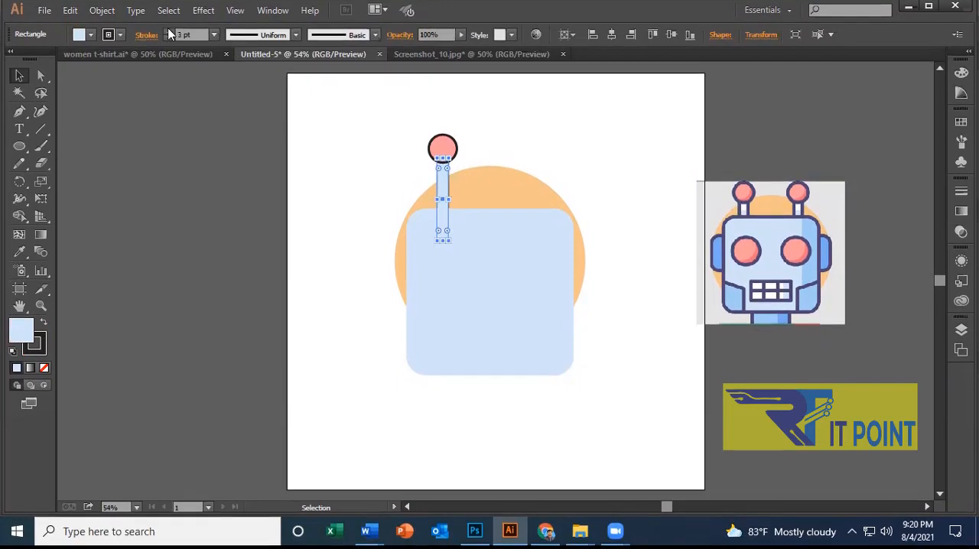
left_click(169, 31)
left_click(169, 31)
left_click(169, 31)
left_click(169, 31)
left_click(169, 31)
left_click(169, 31)
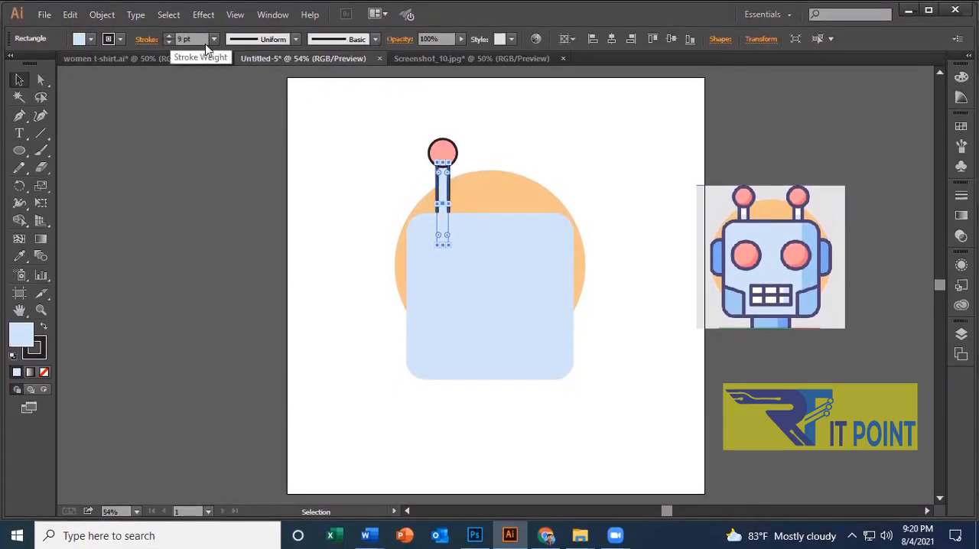
left_click(169, 42)
left_click(170, 42)
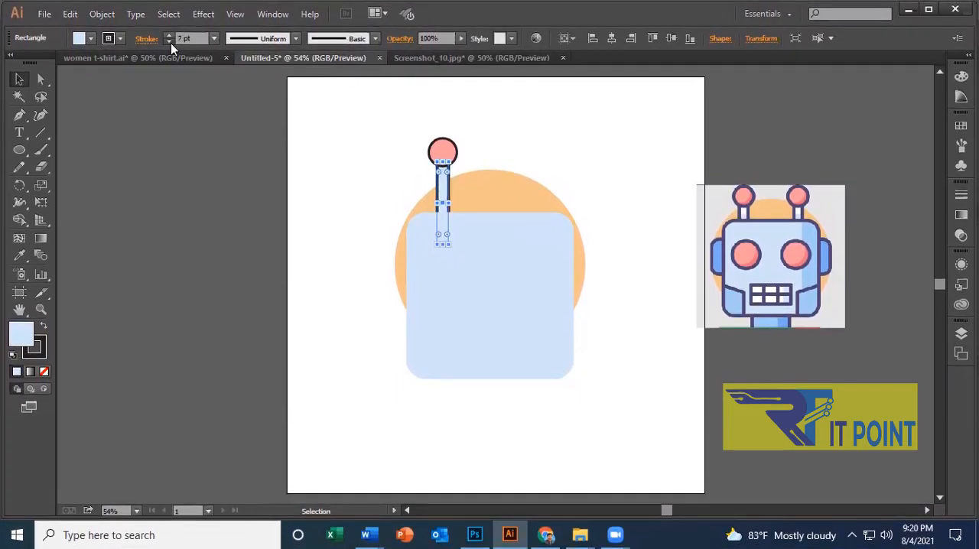
left_click(169, 43)
left_click(169, 43)
left_click(503, 116)
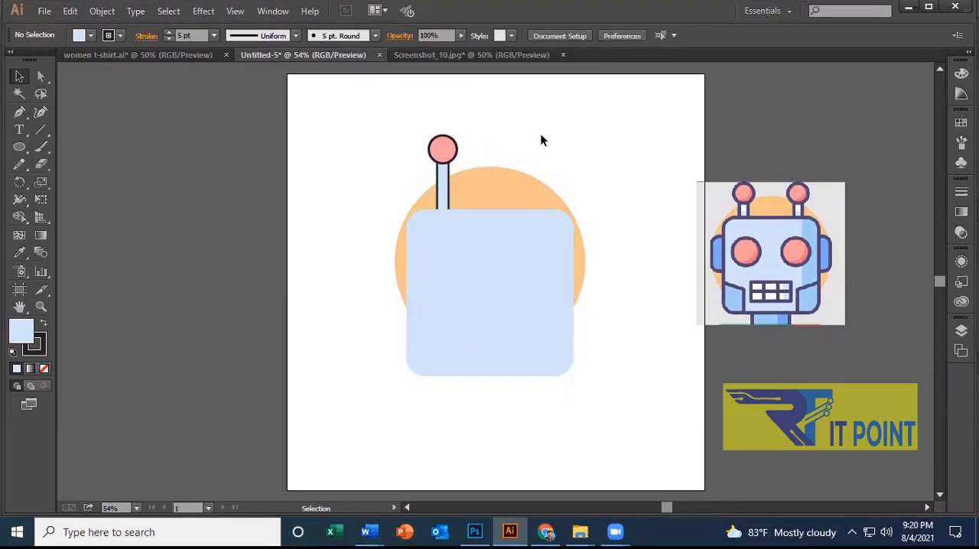
Try horizontally centring the pink circle and antenna stem on the artboard, check the Align To setting, and undo the alignment.
left_click(443, 150)
left_click(444, 188, "shift")
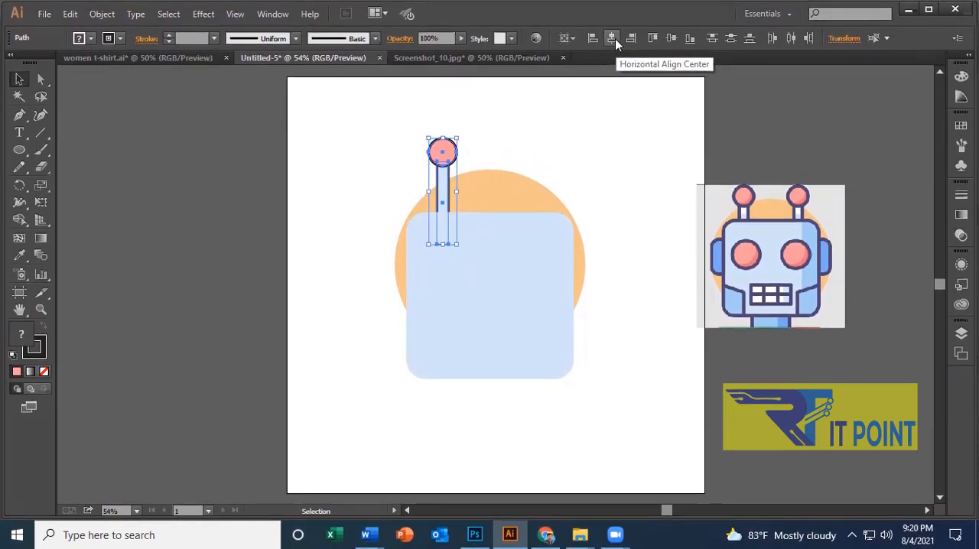
left_click(612, 38)
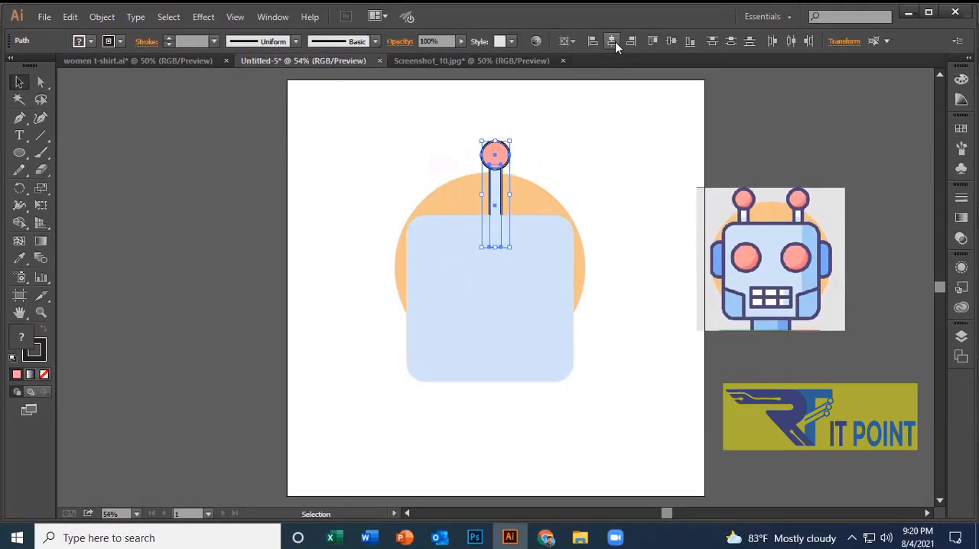
left_click(567, 41)
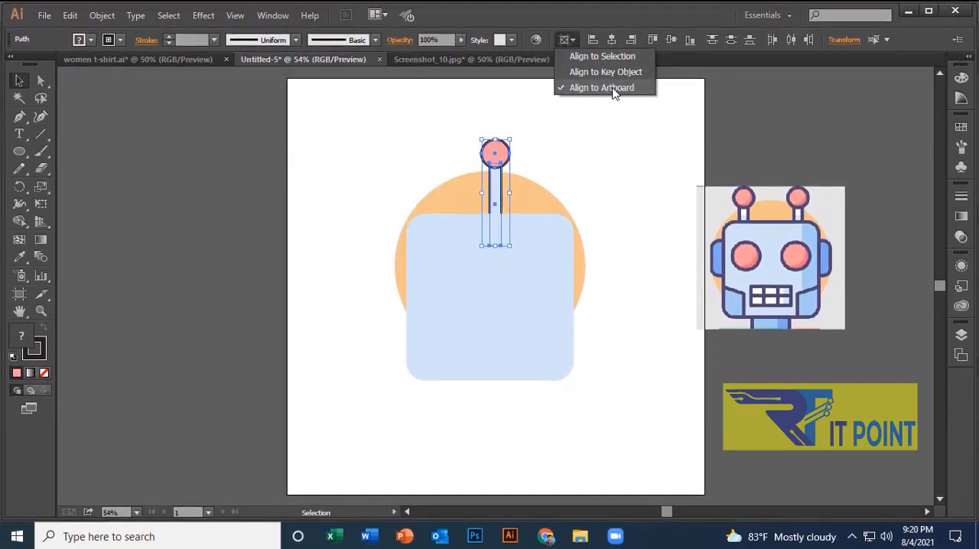
key("a")
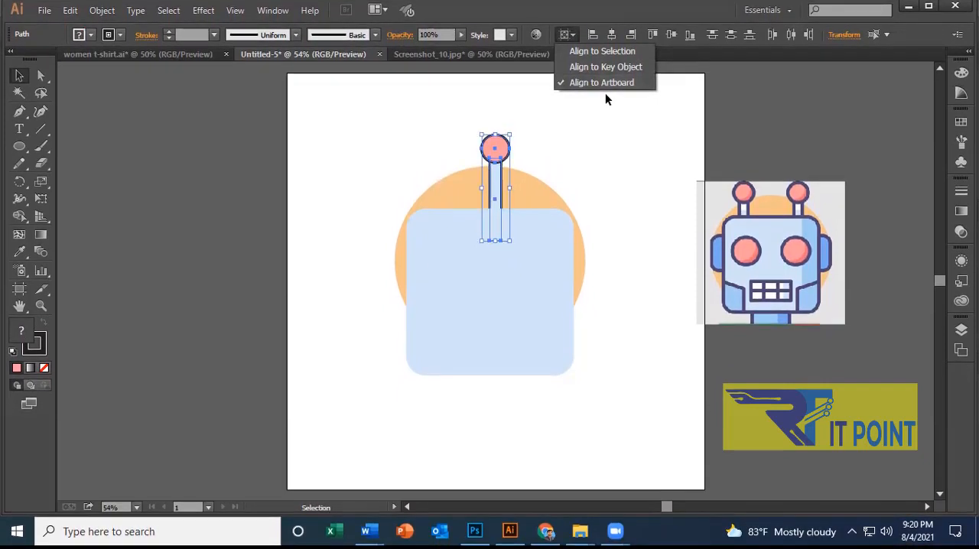
left_click(631, 115)
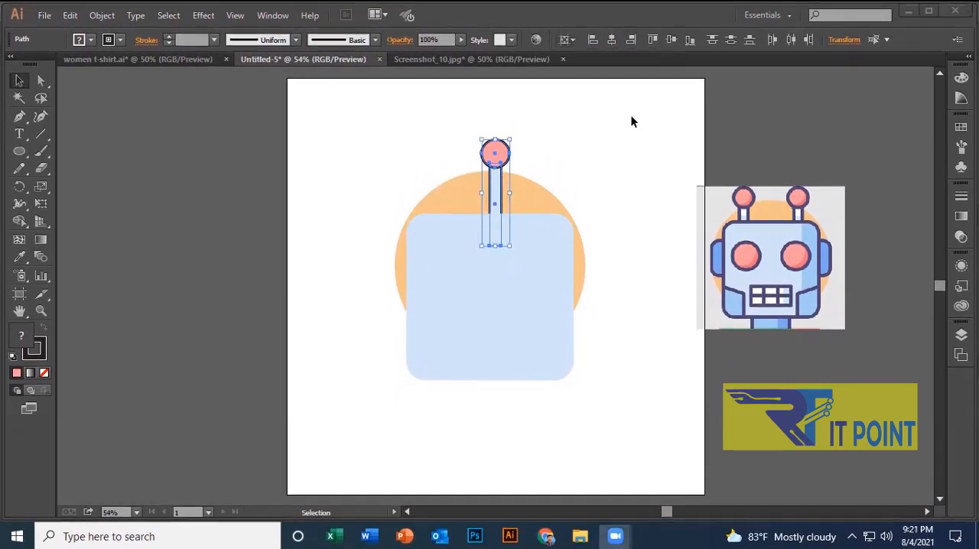
key("v")
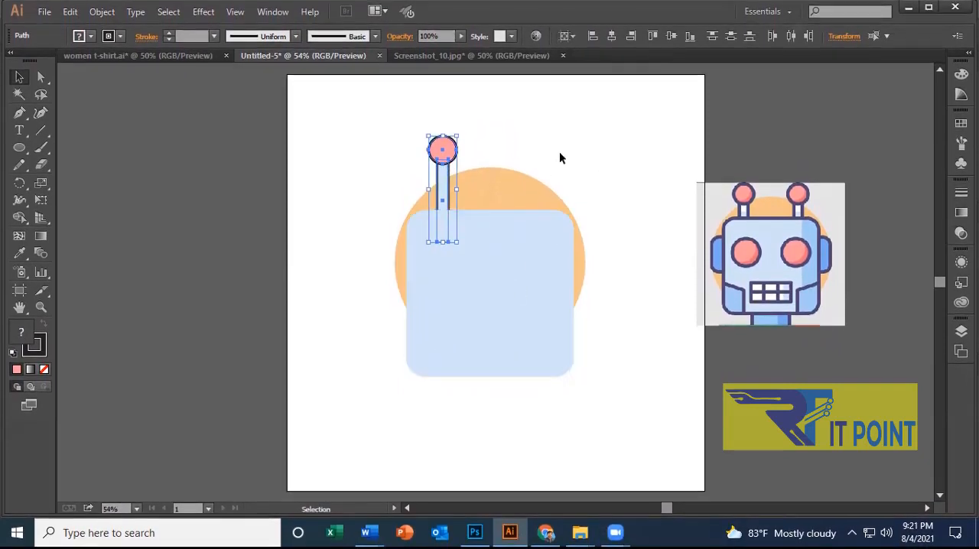
Select the pink ball and stem together and set their alignment reference to the selection.
left_click(560, 155)
left_click_drag(408, 125, 447, 176)
left_click(567, 37)
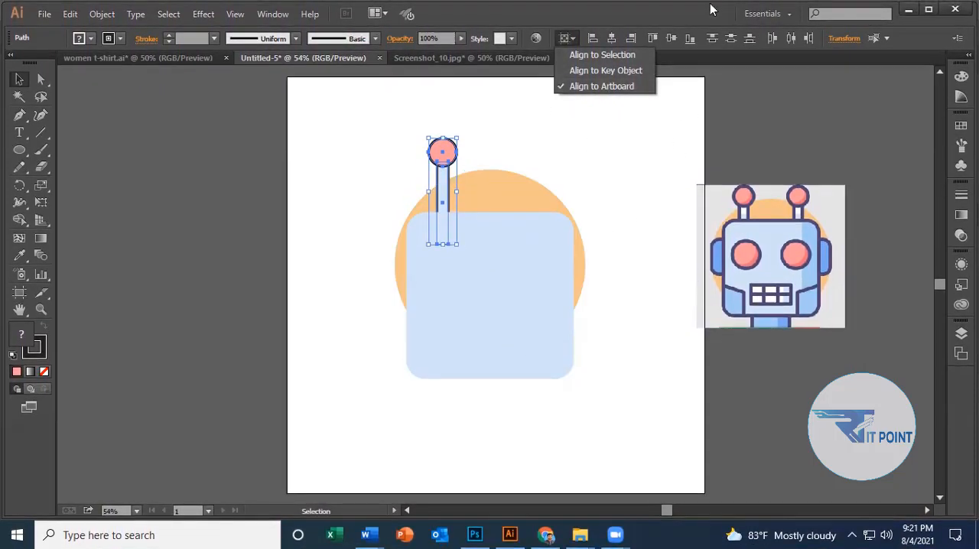
left_click(579, 55)
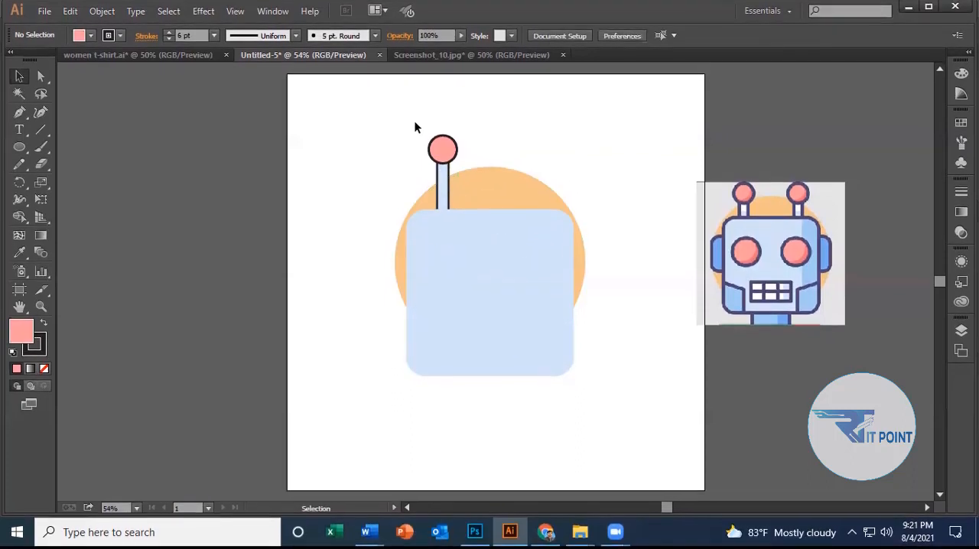
Move the antenna's ball and stem down and slightly right so less of the stem shows above the face.
left_click_drag(415, 124, 449, 164)
left_click(576, 382)
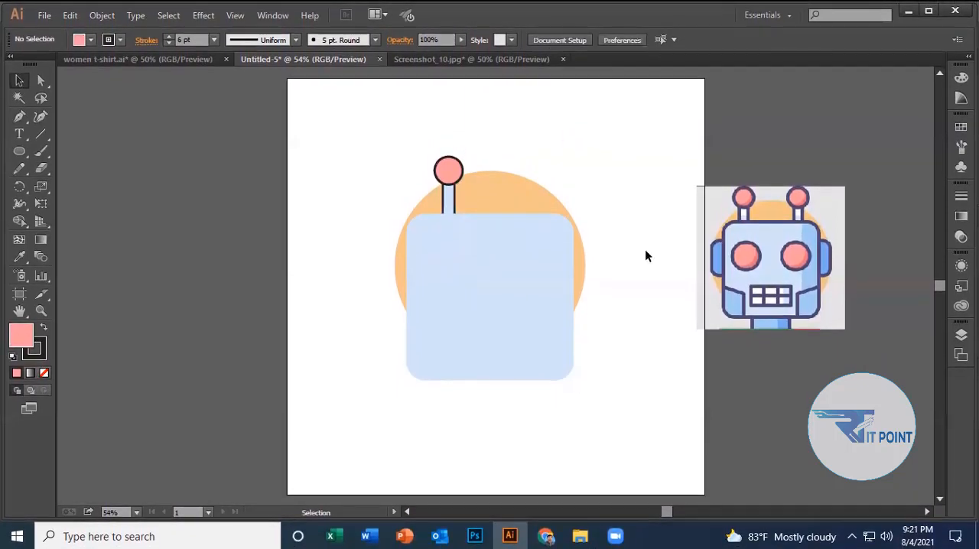
left_click(608, 138)
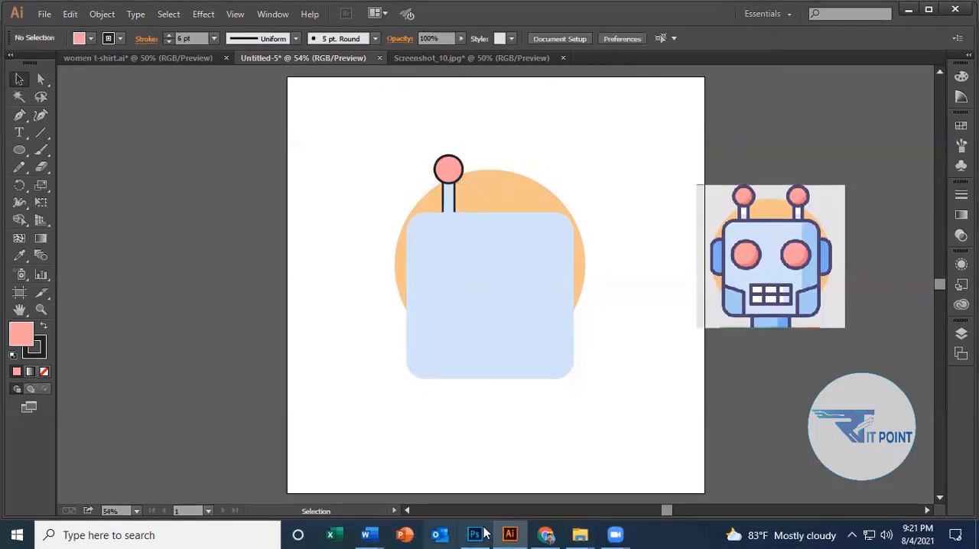
left_click(483, 313)
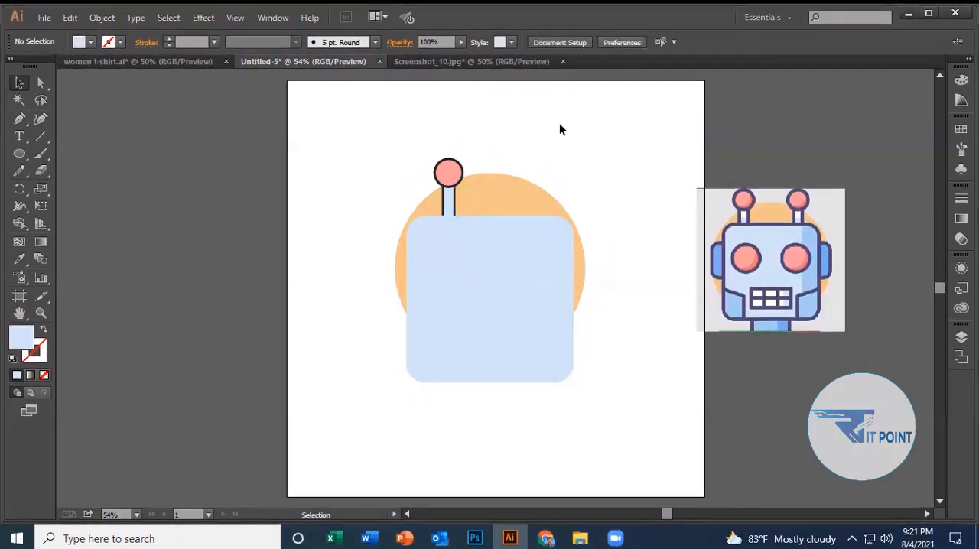
left_click(444, 169)
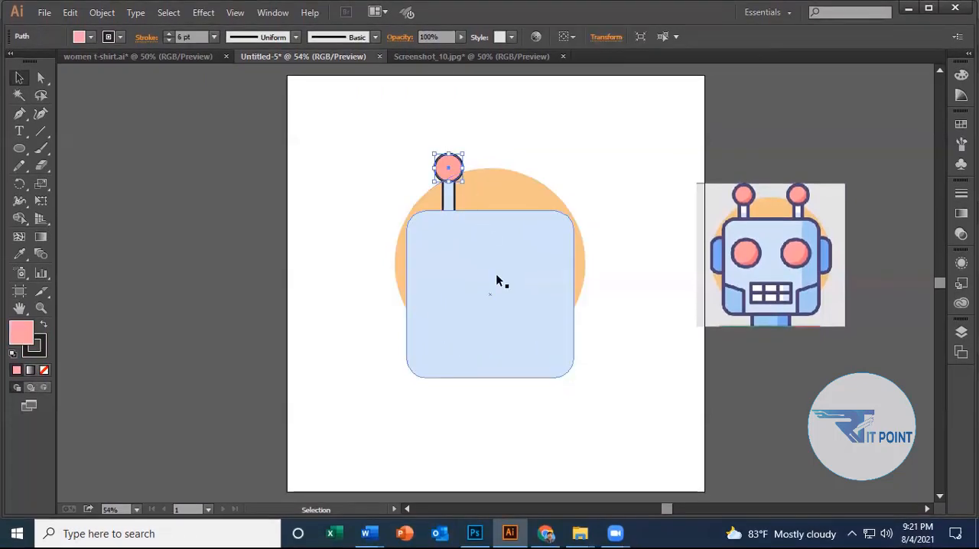
left_click_drag(399, 118, 458, 184)
left_click(417, 162)
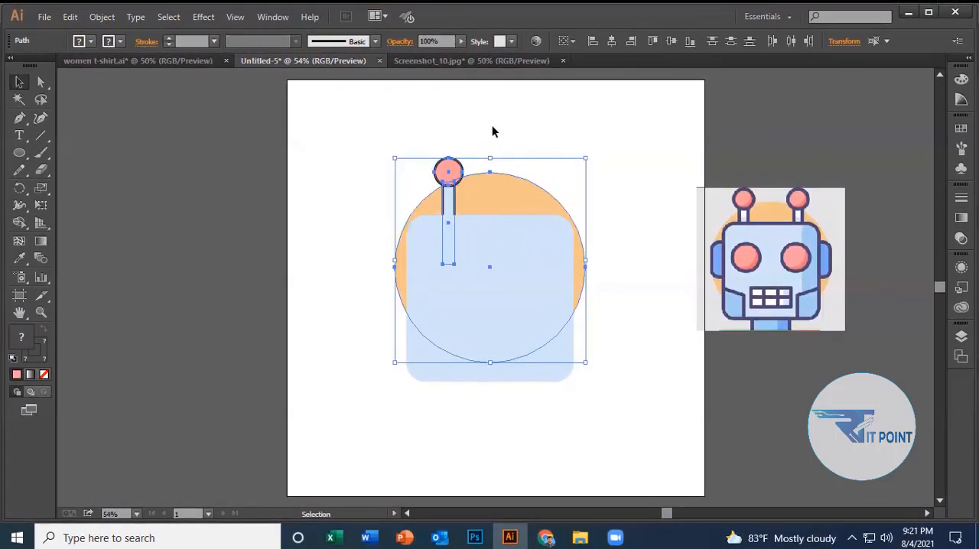
left_click(491, 127)
left_click_drag(451, 133, 455, 193)
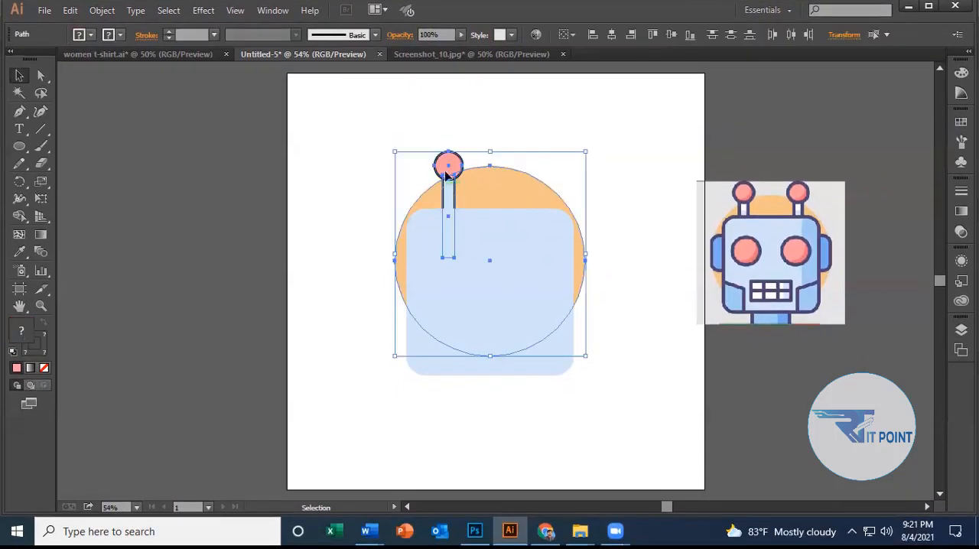
left_click(612, 206)
Group the antenna's pink ball and stem, and place a copy about 200 px to the right at the same height.
left_click_drag(425, 156, 452, 186)
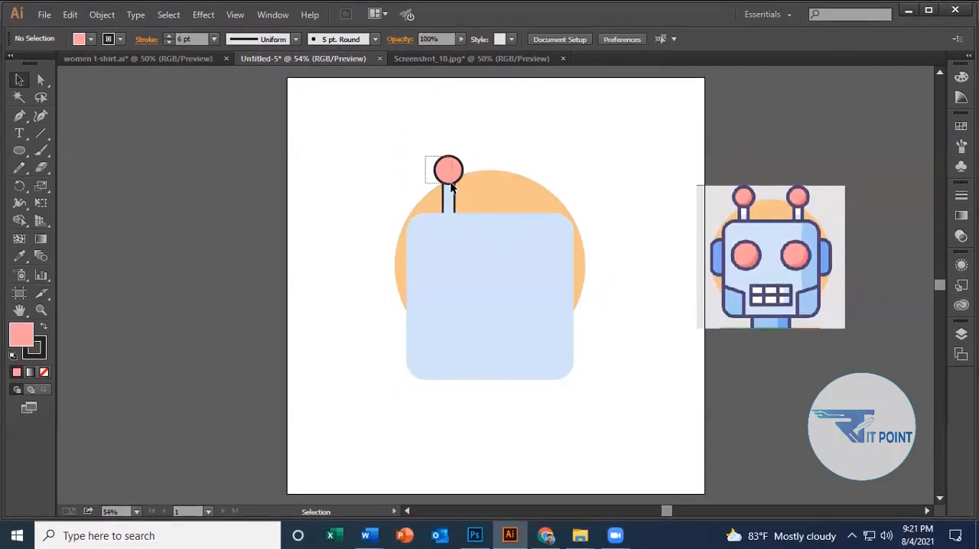
left_click(116, 411)
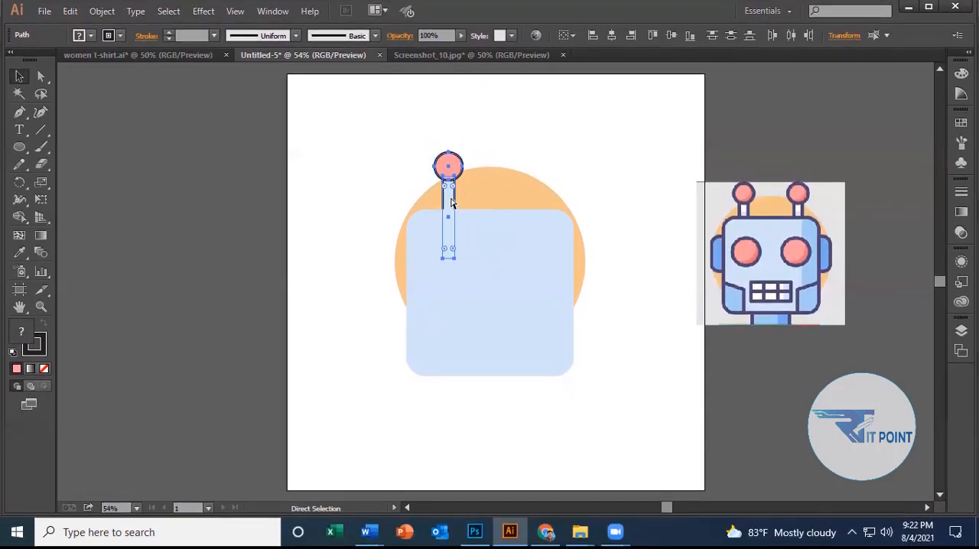
key("v")
right_click(448, 169)
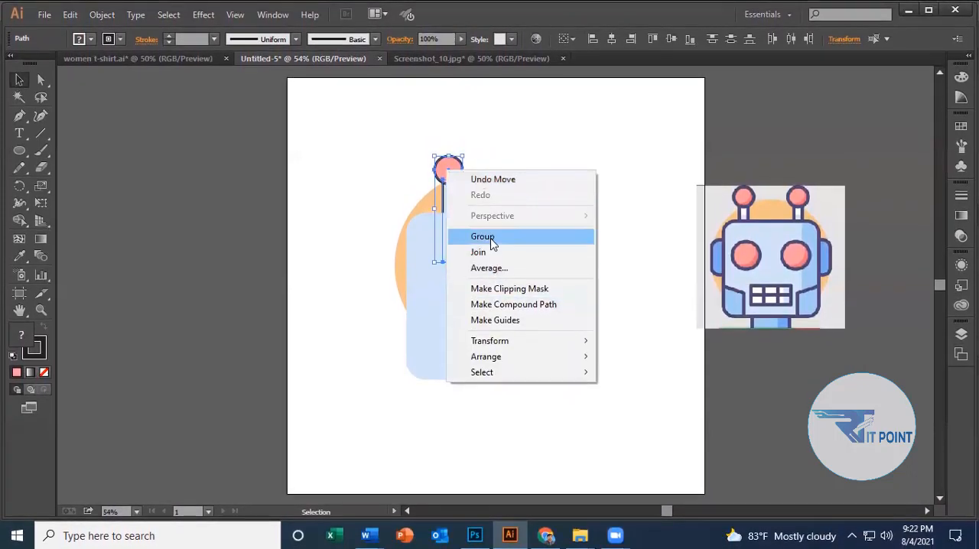
left_click(483, 236)
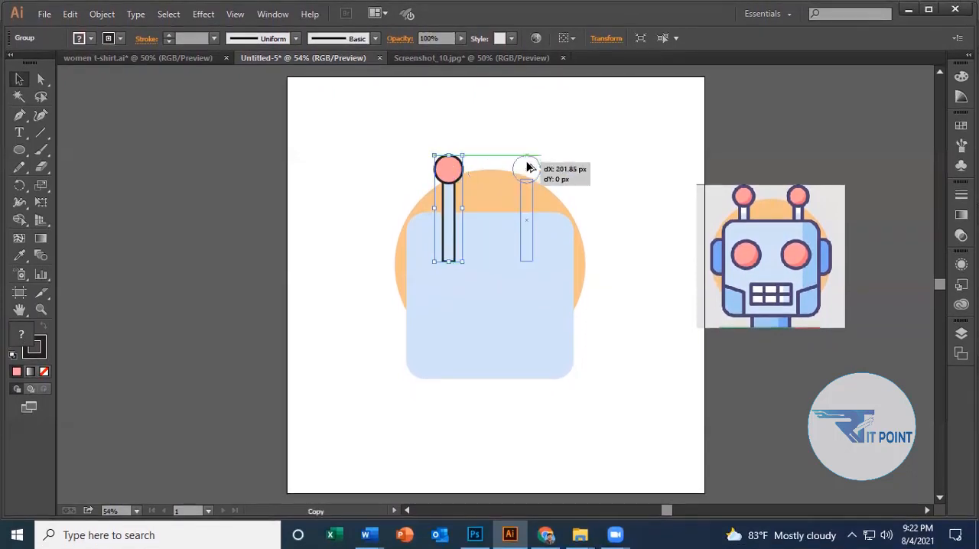
left_click_drag(527, 167, 529, 162)
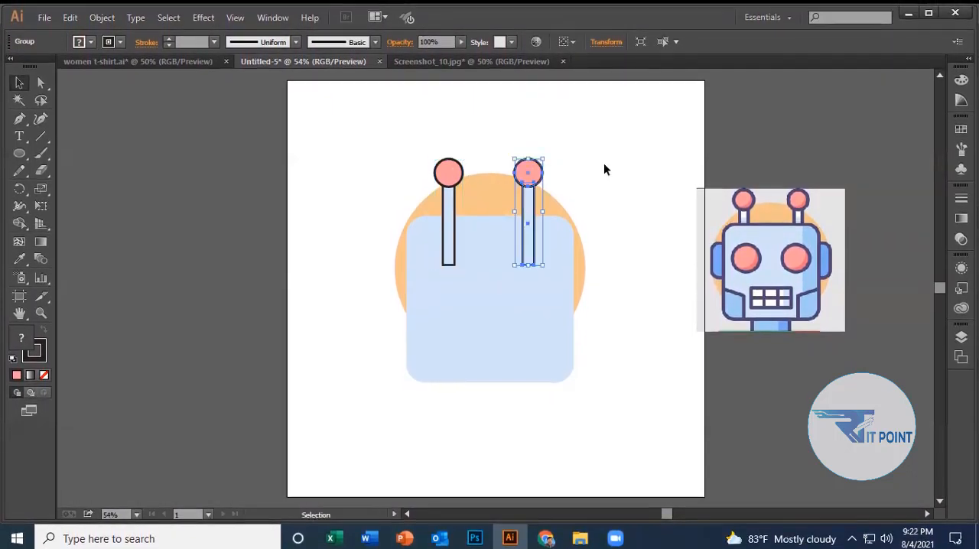
left_click(168, 481)
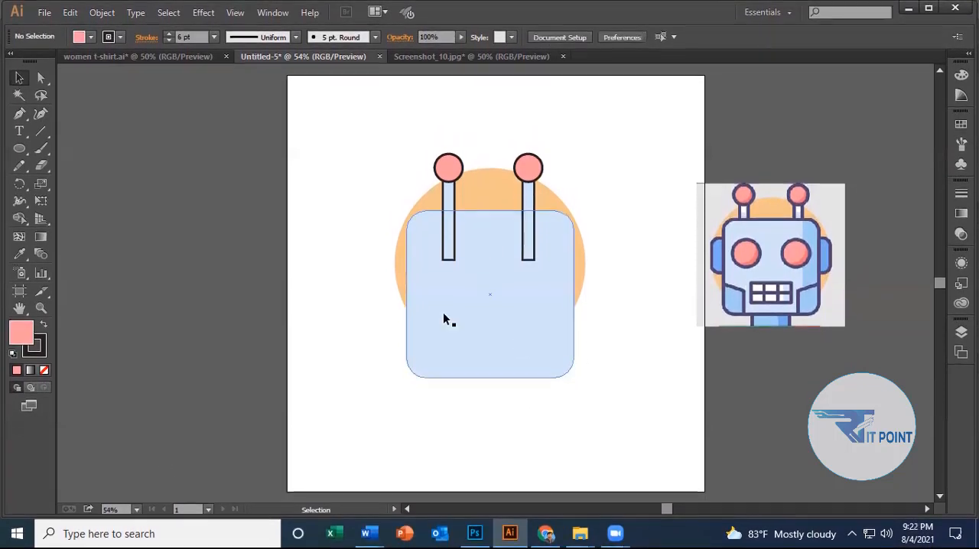
Bring the light blue rounded face to the front so it covers the lower ends of both antenna stems.
left_click(462, 313)
right_click(463, 313)
mouse_move(543, 282)
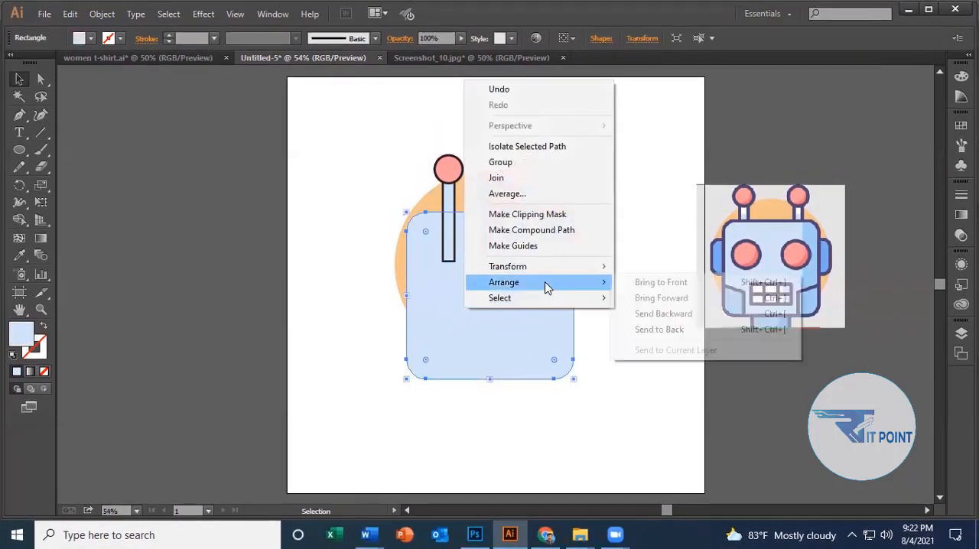
left_click(661, 280)
left_click(295, 394)
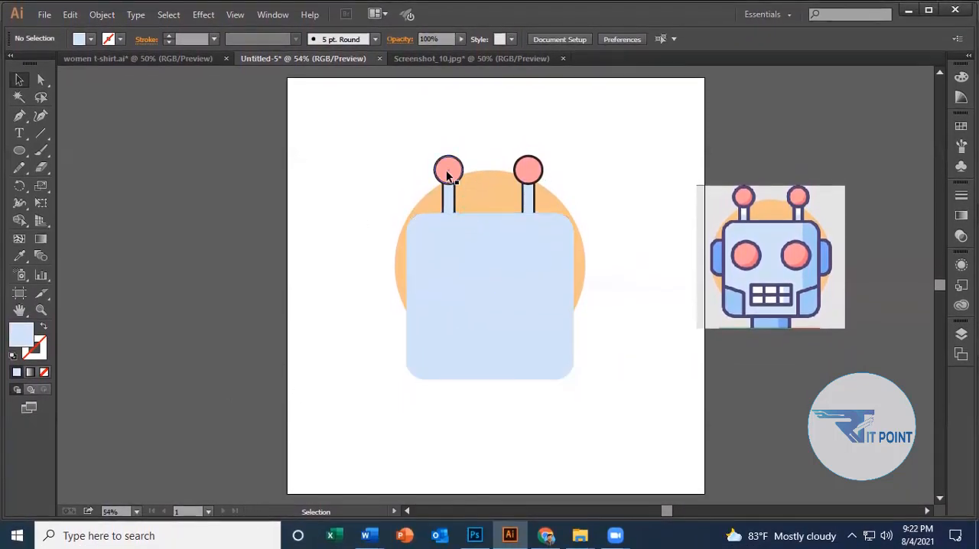
left_click(608, 150)
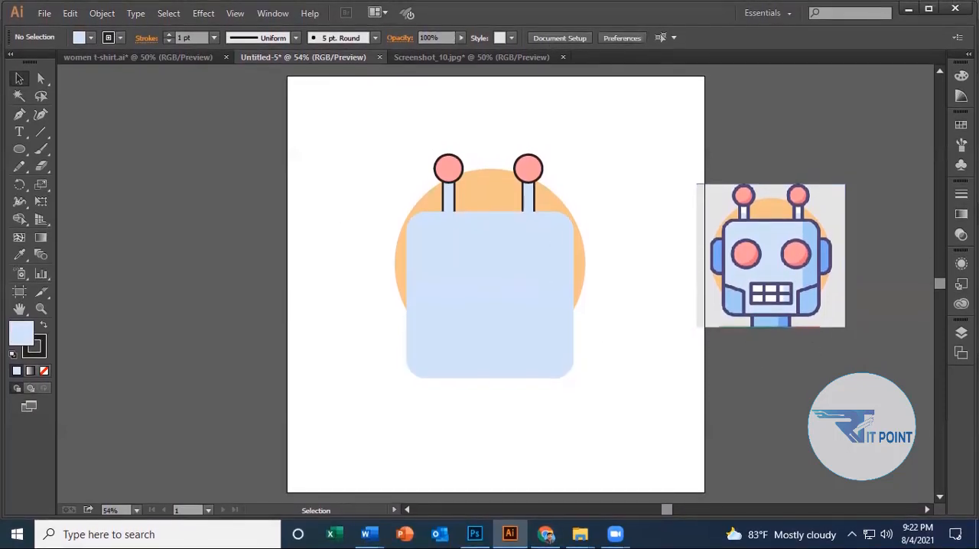
Draw a small circle for the left eye on the face, directly below the left antenna.
left_click(21, 151)
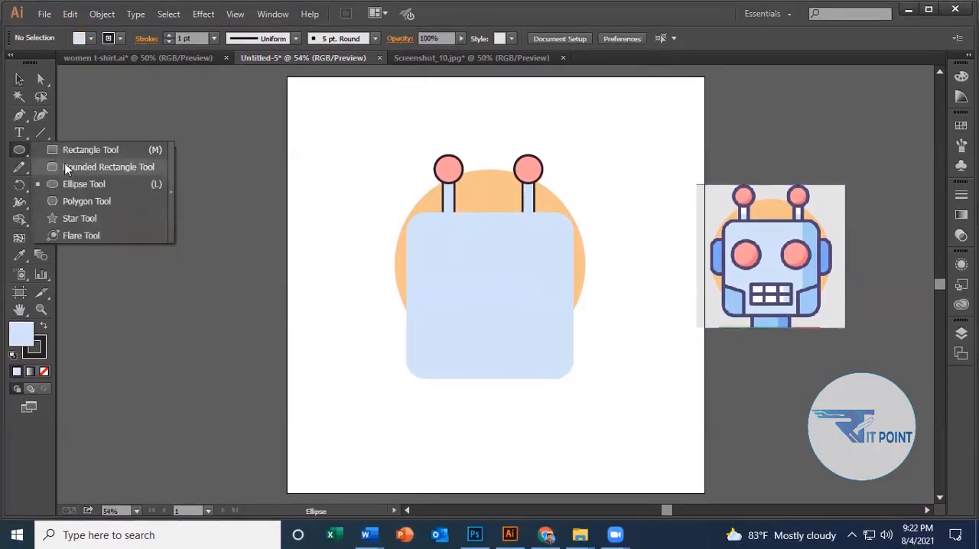
left_click(93, 187)
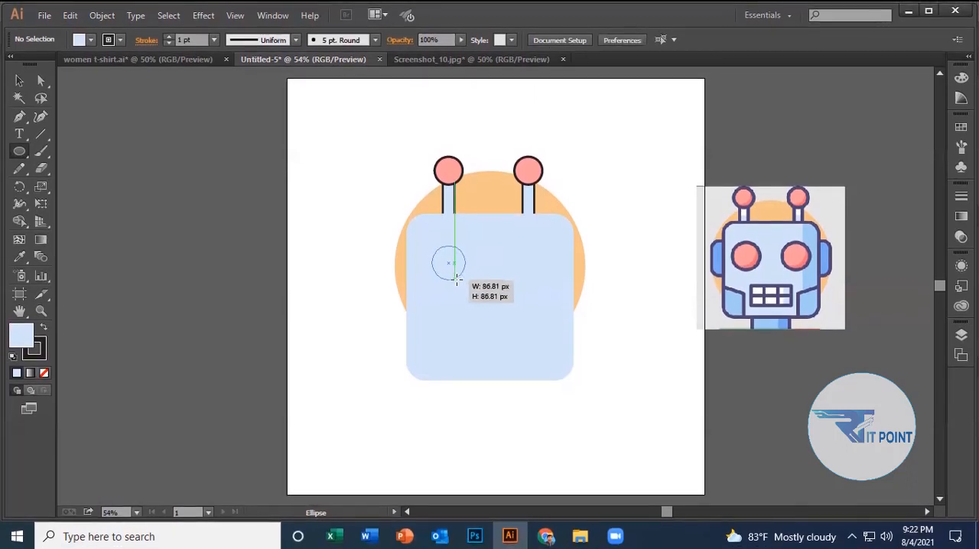
left_click_drag(453, 278, 452, 278)
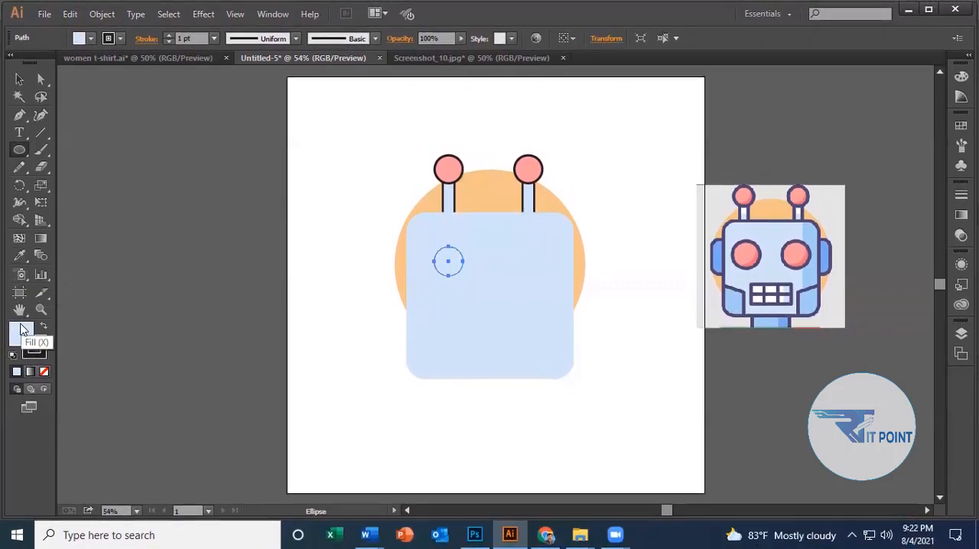
Fill the left eye circle with the pink sampled from the reference robot's eye.
double_click(21, 329)
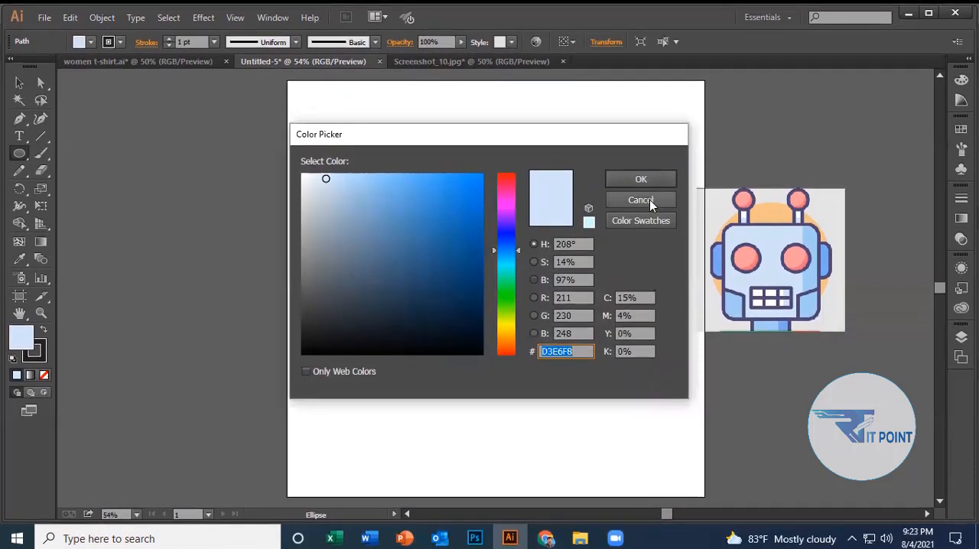
left_click(641, 200)
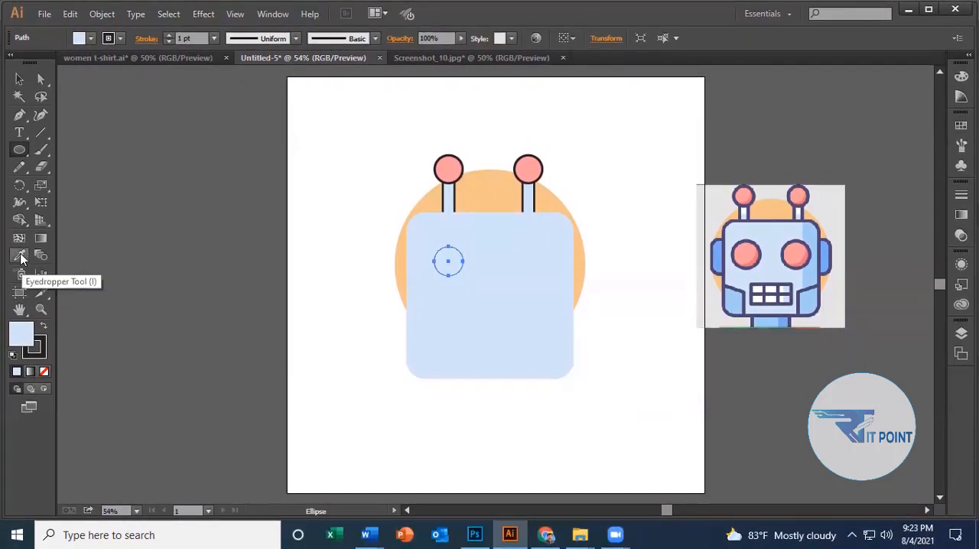
left_click(743, 252)
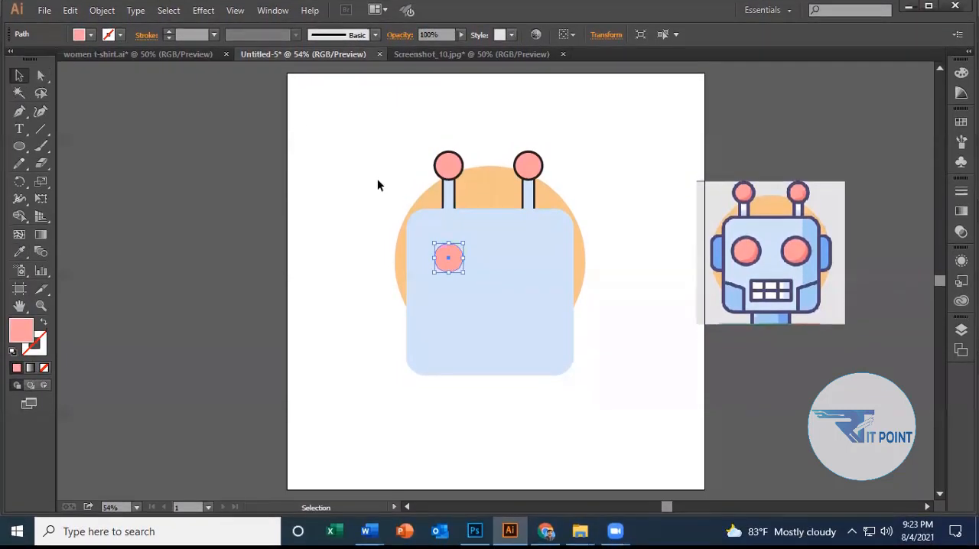
left_click(628, 262)
Give the pink left eye a black 9 pt stroke.
left_click(448, 263)
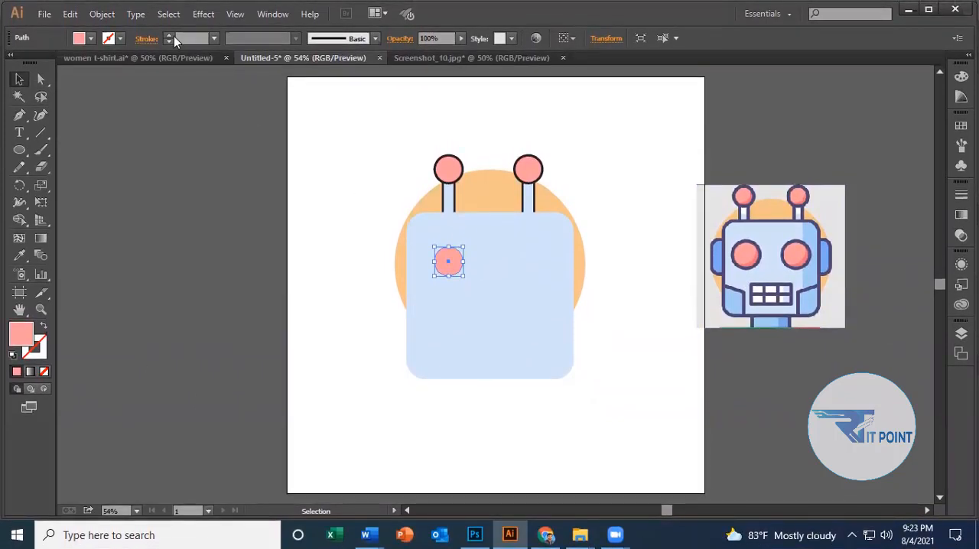
left_click(170, 36)
left_click(169, 36)
left_click(169, 36)
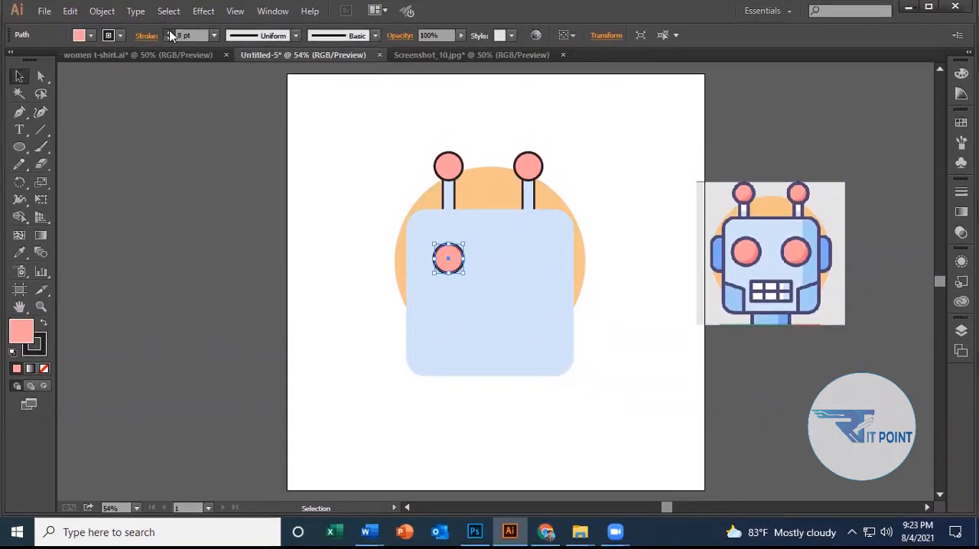
left_click(169, 36)
left_click(169, 35)
left_click(623, 321)
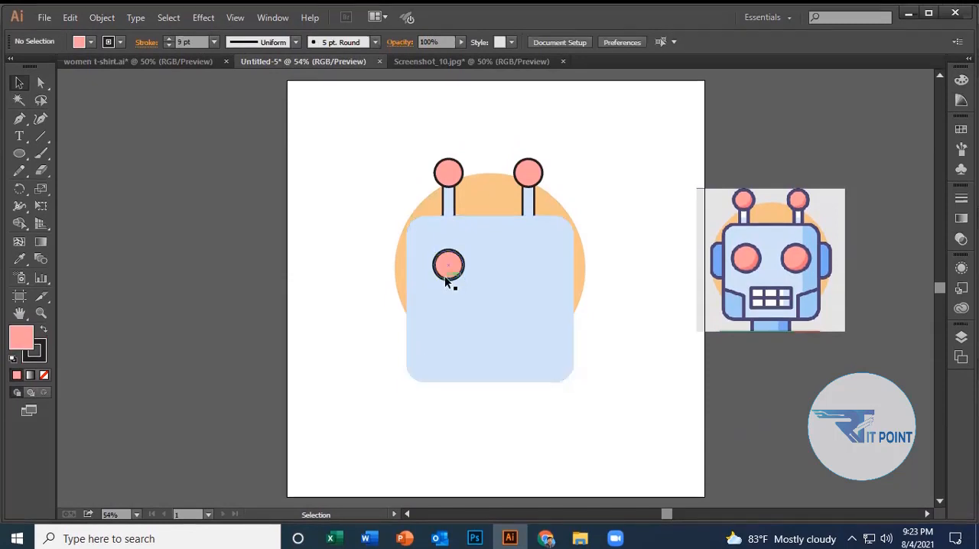
Duplicate the outlined left eye horizontally to form the right eye below the other antenna.
left_click(445, 268)
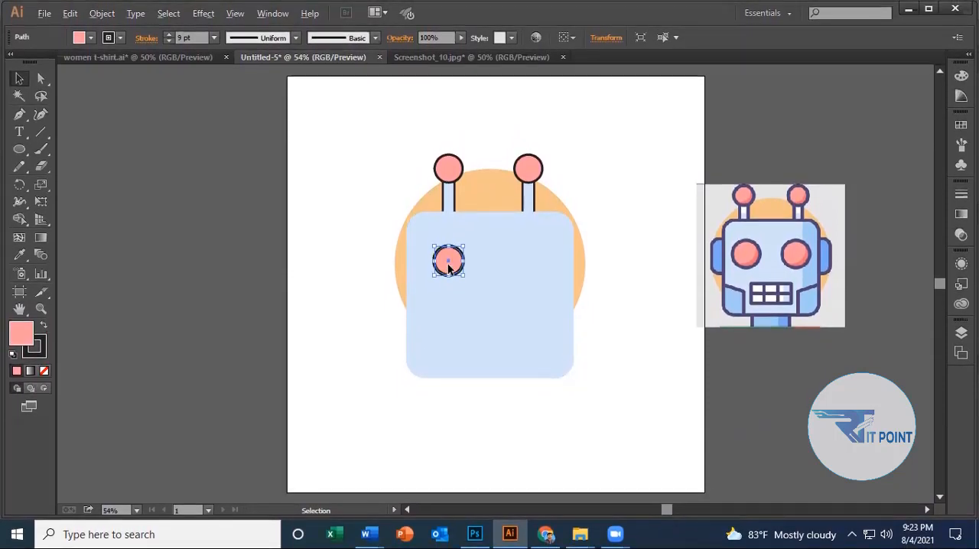
left_click_drag(447, 262, 522, 267)
left_click(627, 185)
Align both eyes by their vertical centres relative to the selection.
left_click(446, 263)
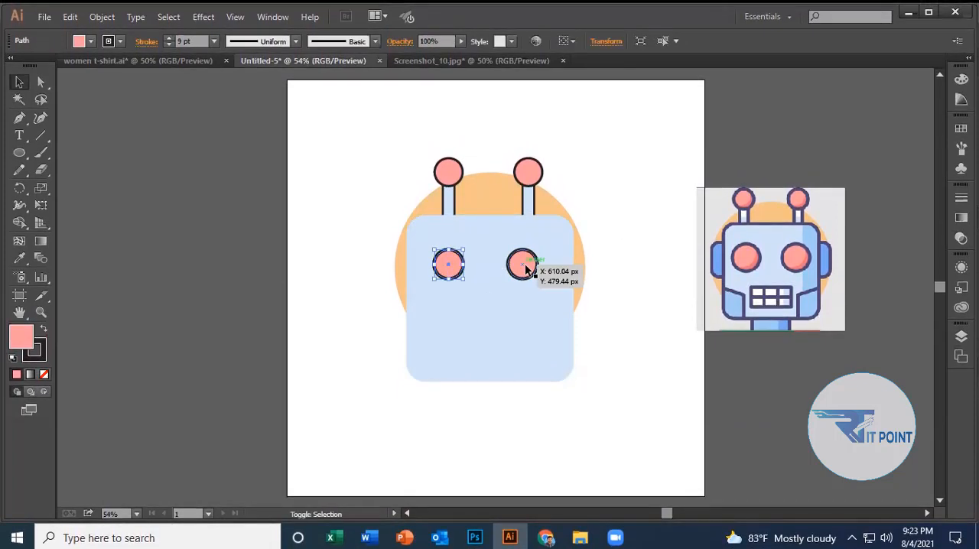
left_click(525, 270, "shift")
left_click(572, 41)
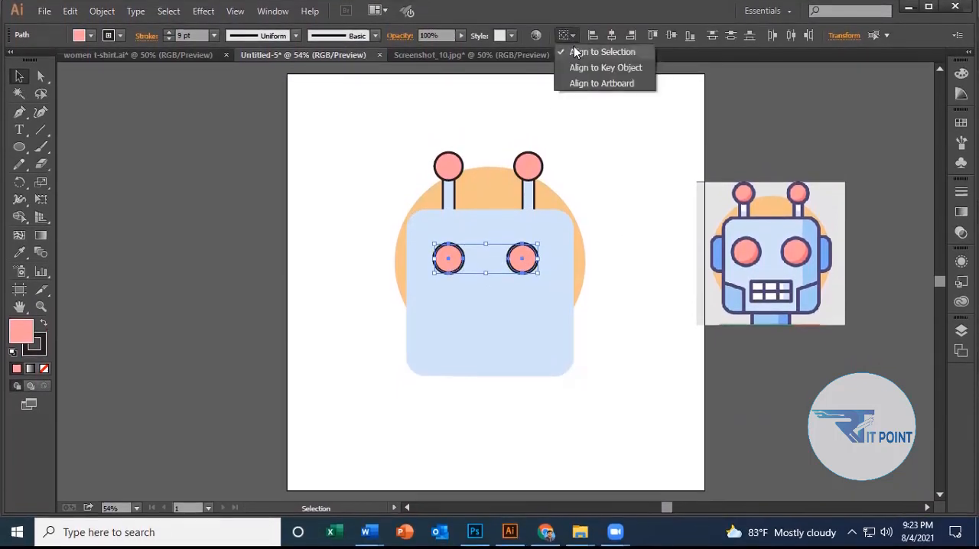
left_click(604, 52)
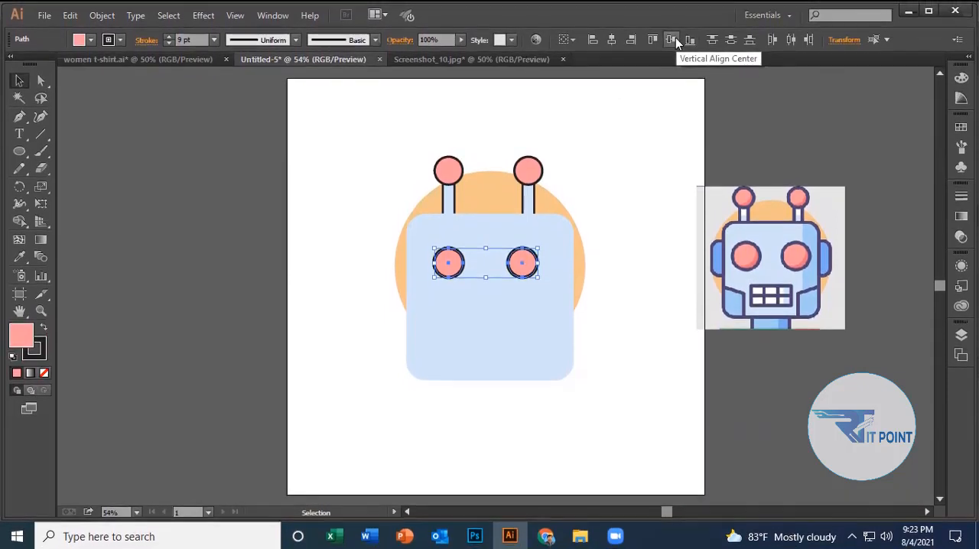
left_click(672, 40)
left_click(651, 294)
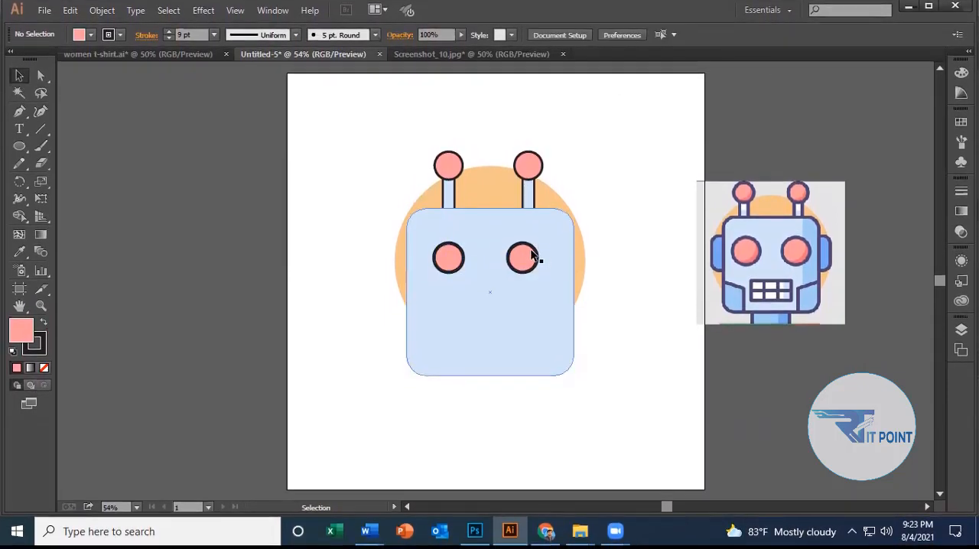
Move the right eye straight down so it sits lower than the left eye.
left_click_drag(527, 271, 527, 289)
left_click(674, 247)
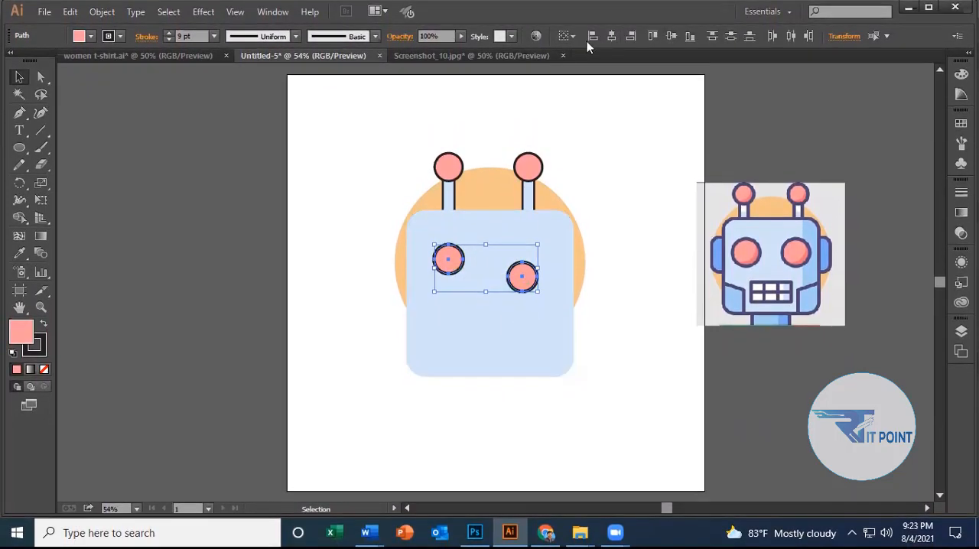
Try aligning the eyes' vertical centres with the right eye as key object, and undo the alignment.
left_click(574, 35)
left_click(600, 70)
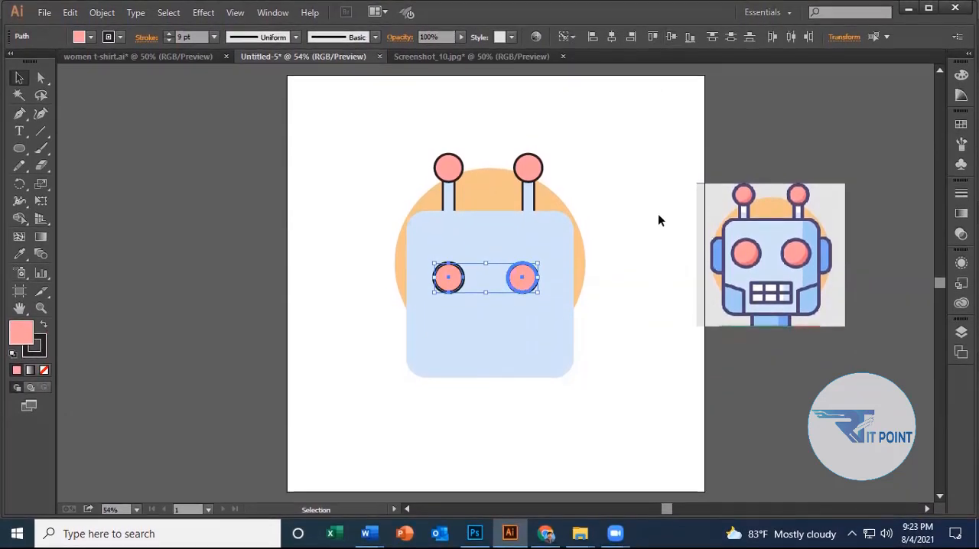
left_click(658, 217)
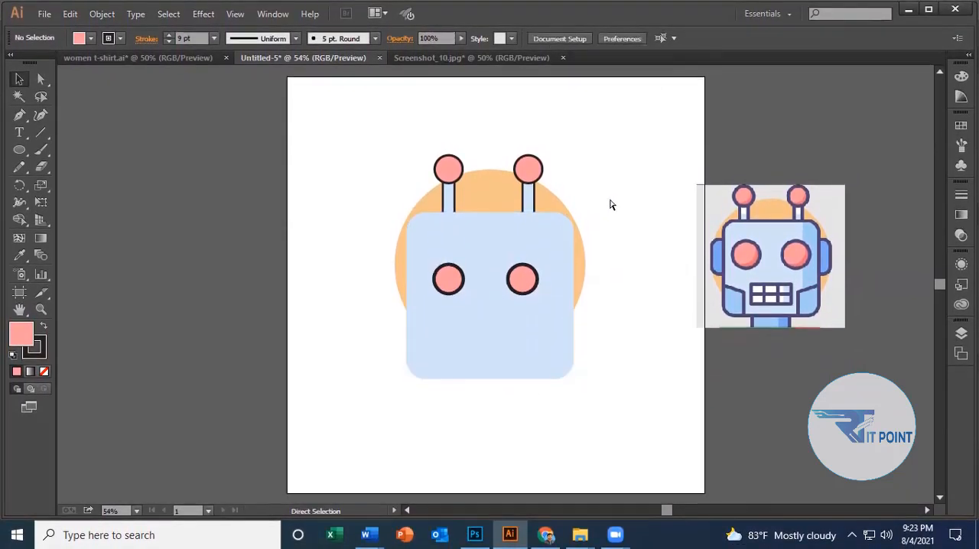
key("ctrl+z")
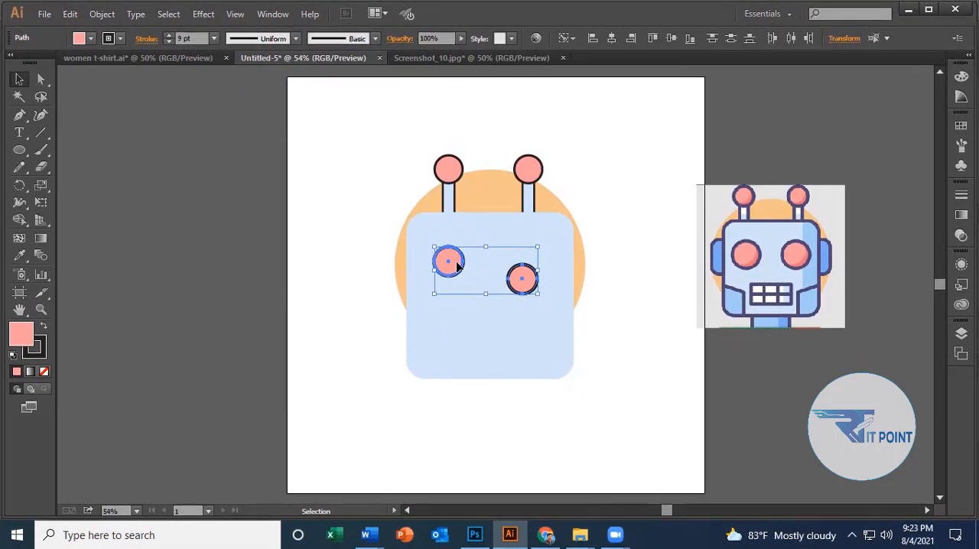
Try aligning the eyes' vertical centres with the left eye as key object, and undo the alignment.
left_click(671, 39)
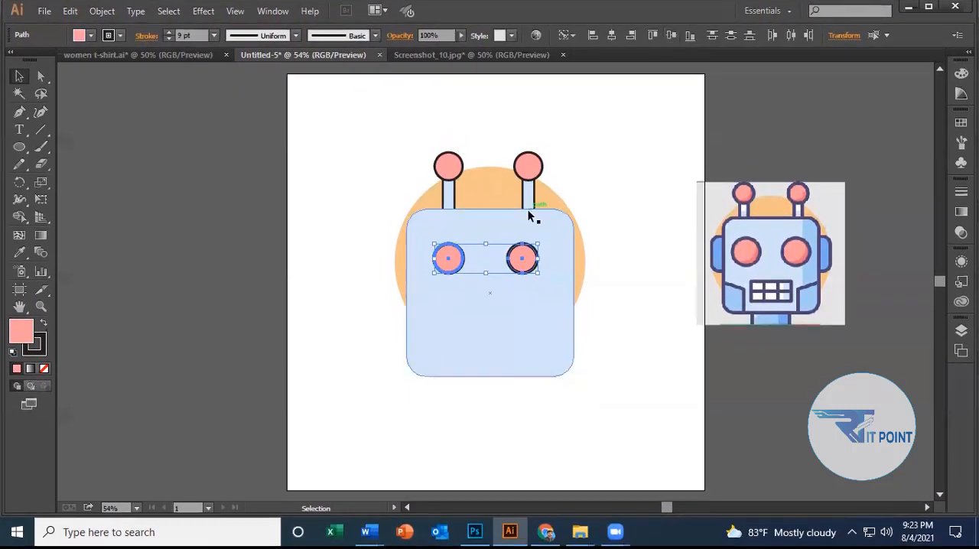
left_click(632, 348)
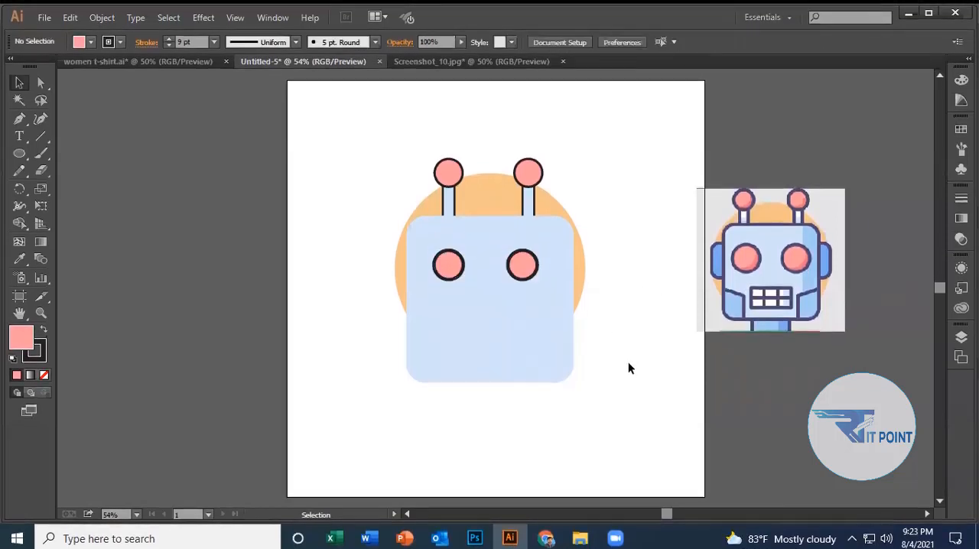
key("ctrl+z")
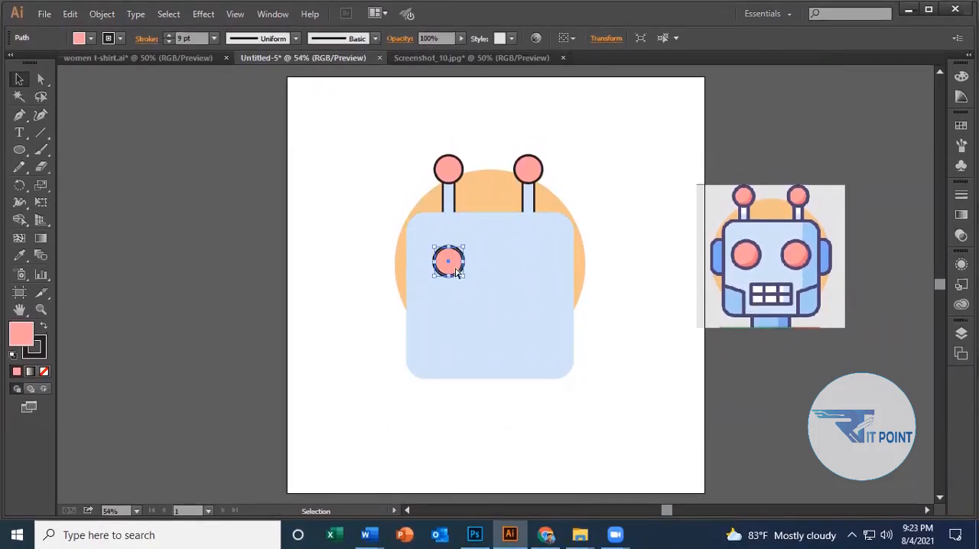
key("ctrl+z")
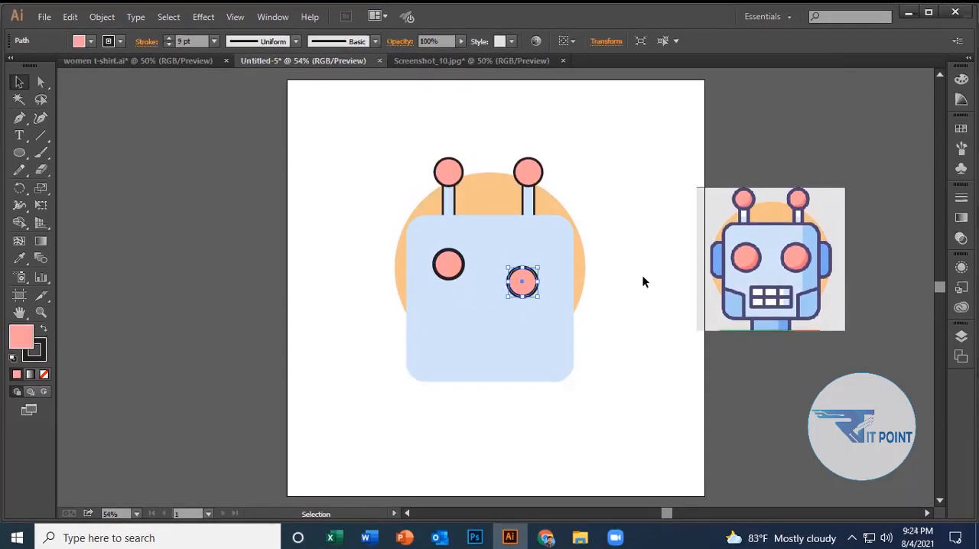
left_click(643, 280)
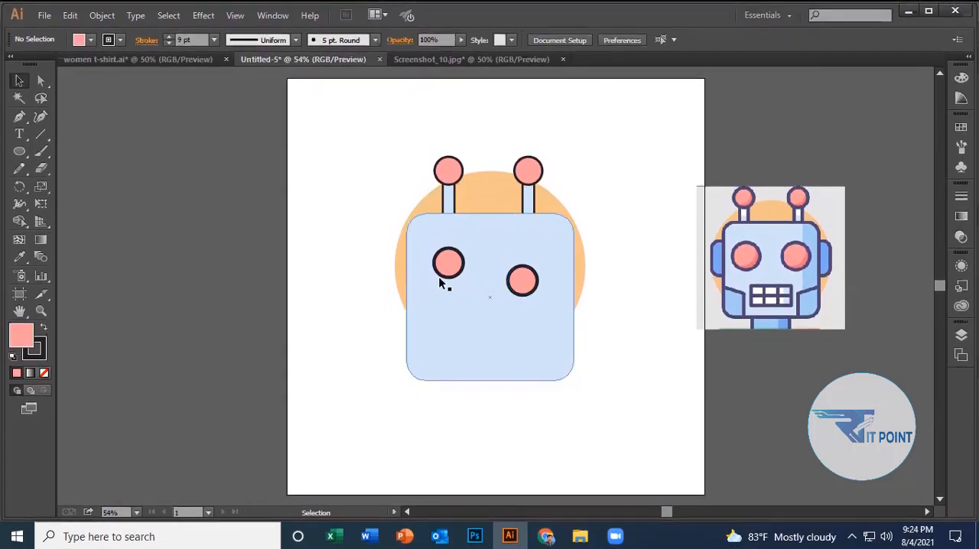
Align both eyes by their vertical centres, using the left eye as the fixed key object.
left_click(448, 267)
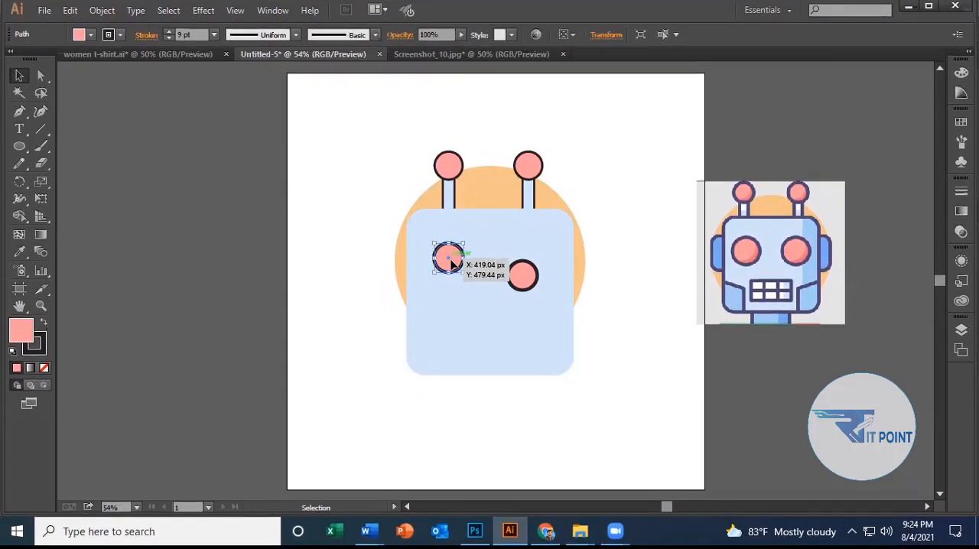
left_click(523, 283, "shift")
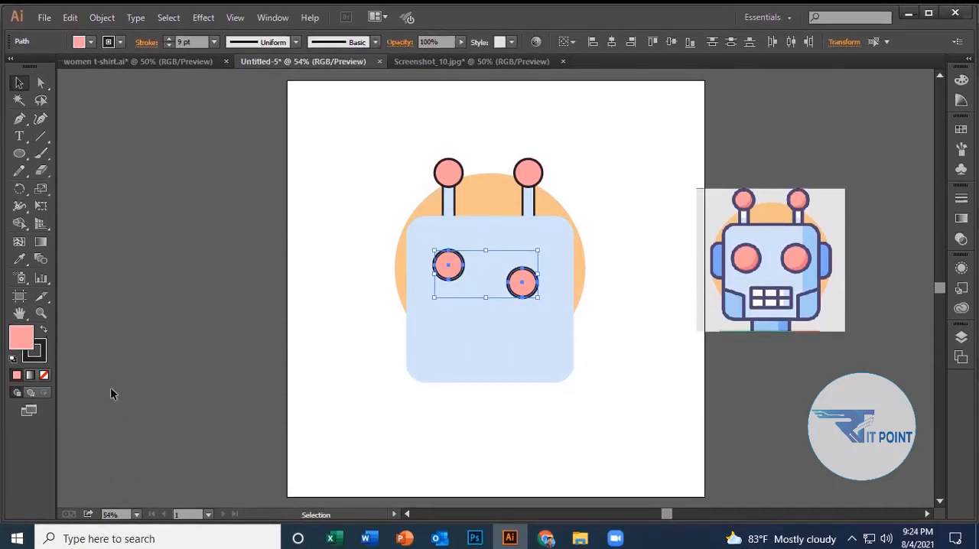
left_click(454, 262)
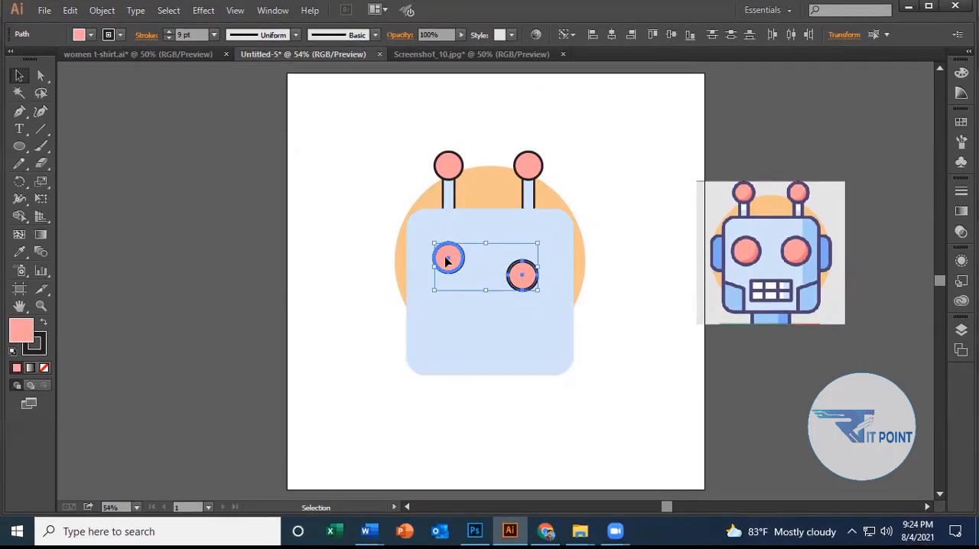
left_click(670, 39)
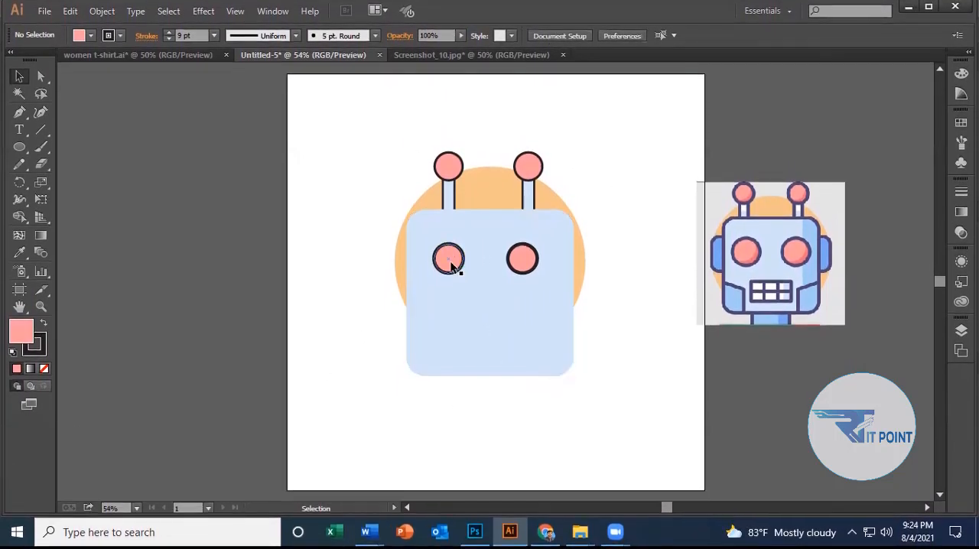
Move both eyes higher on the face, shifting the right one slightly outward so each sits beneath its antenna.
left_click_drag(452, 261, 451, 254)
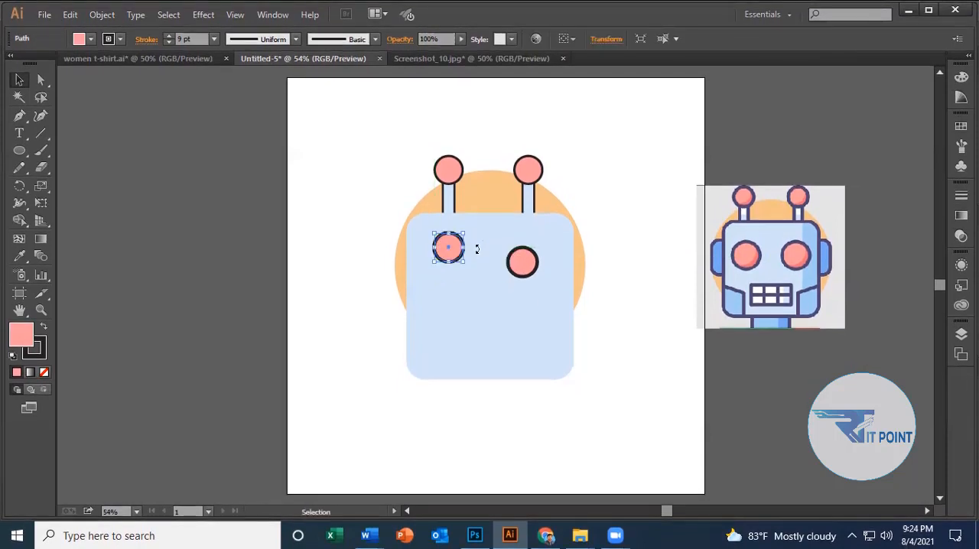
left_click_drag(517, 261, 523, 242)
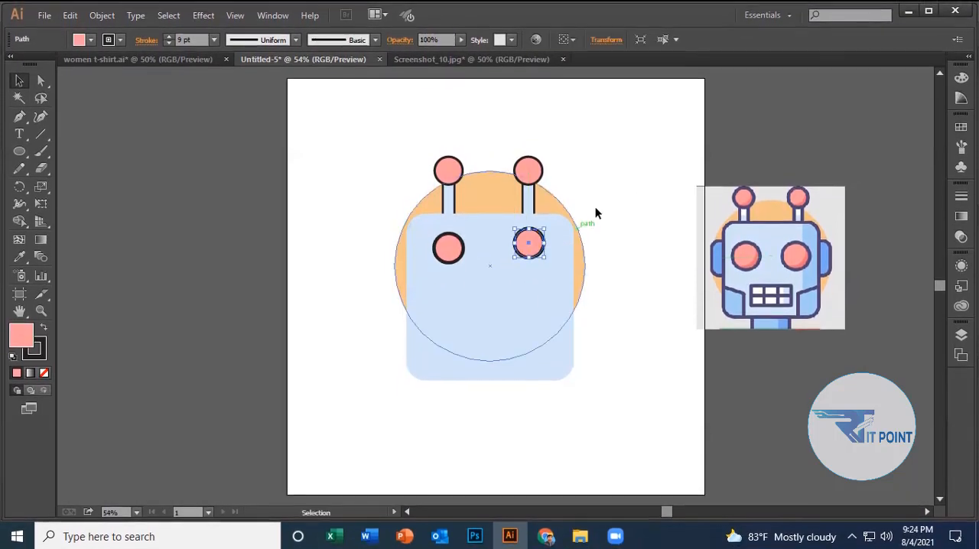
left_click(594, 212)
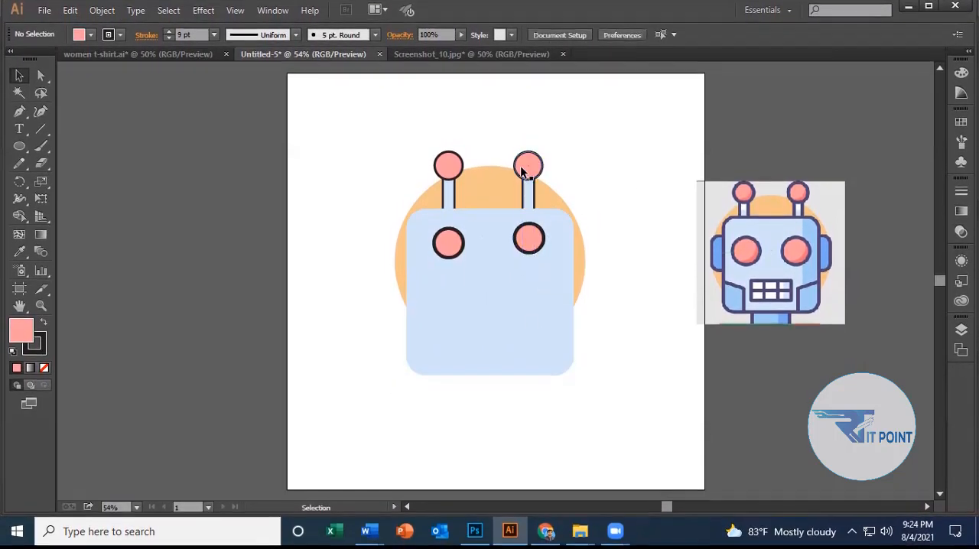
Align each eye with the antenna above it by their horizontal centres, first the right pair and then the left pair.
left_click(527, 239, "shift")
left_click(527, 242, "shift")
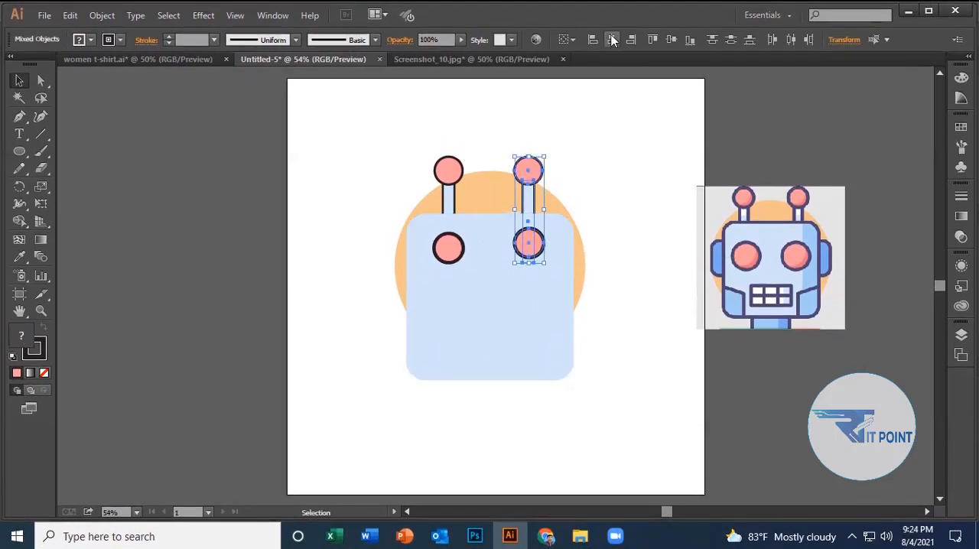
left_click(456, 245)
left_click(449, 180)
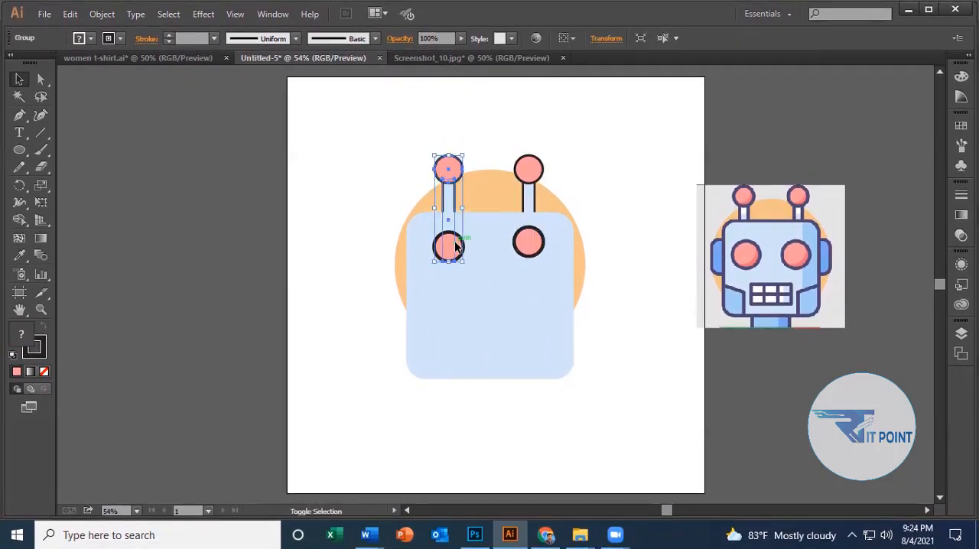
left_click(456, 248)
left_click(452, 185, "shift")
left_click(455, 250, "shift")
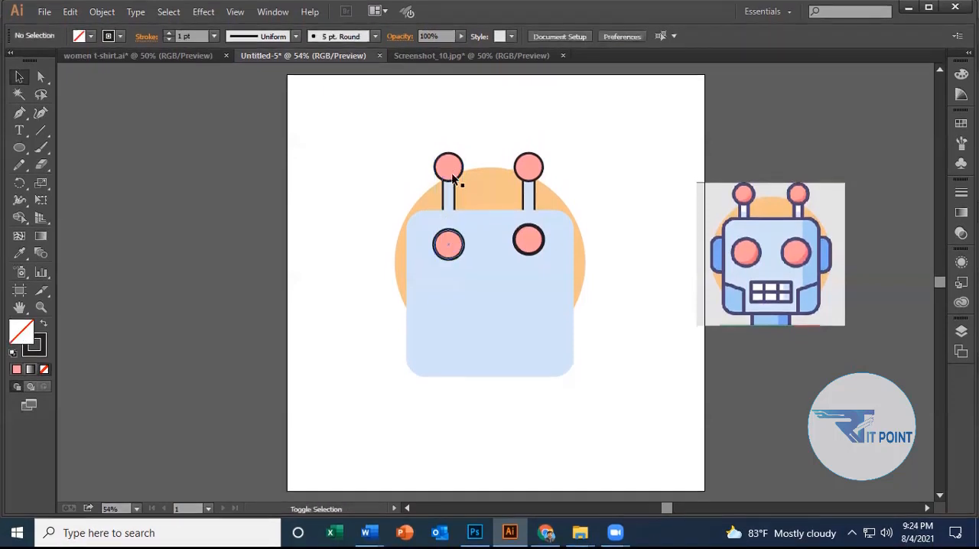
left_click(452, 175)
left_click(449, 245, "shift")
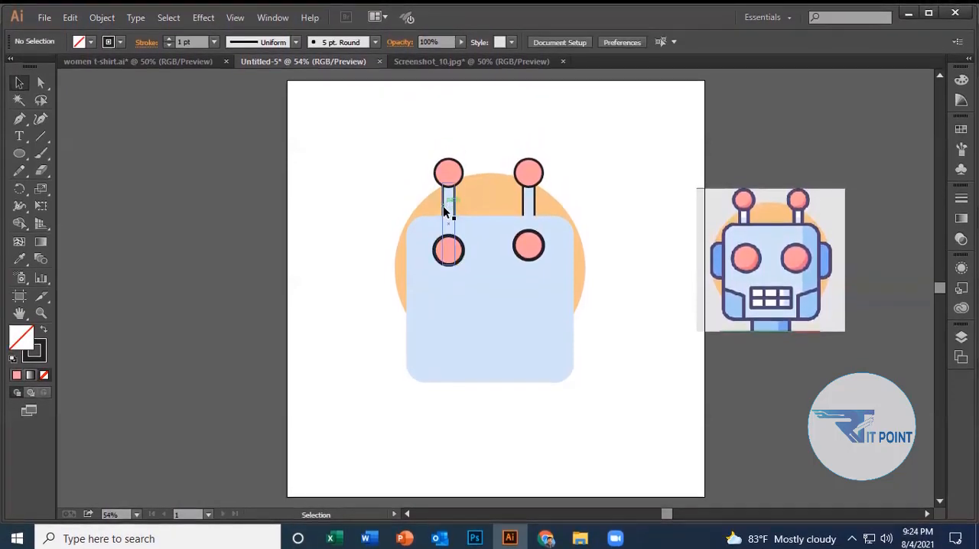
left_click(453, 252, "shift")
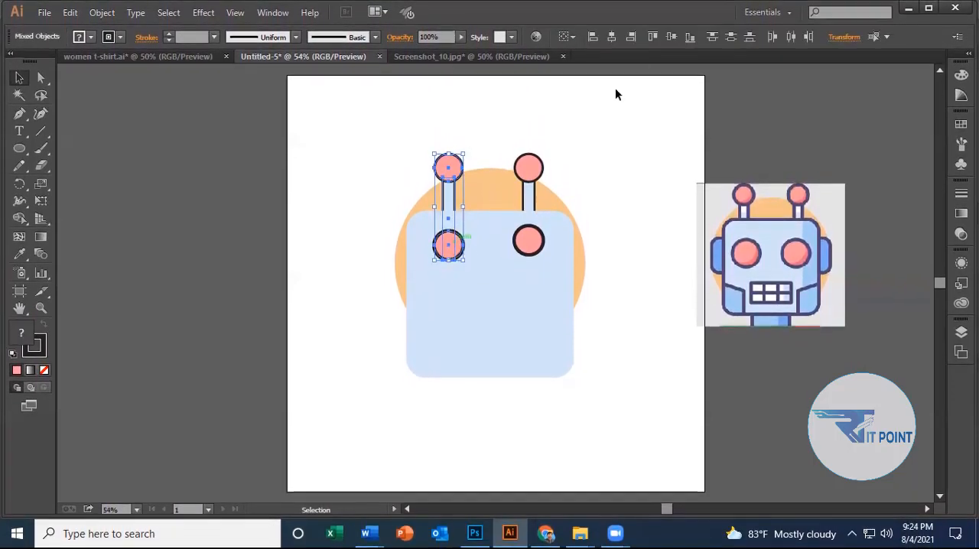
left_click(618, 278)
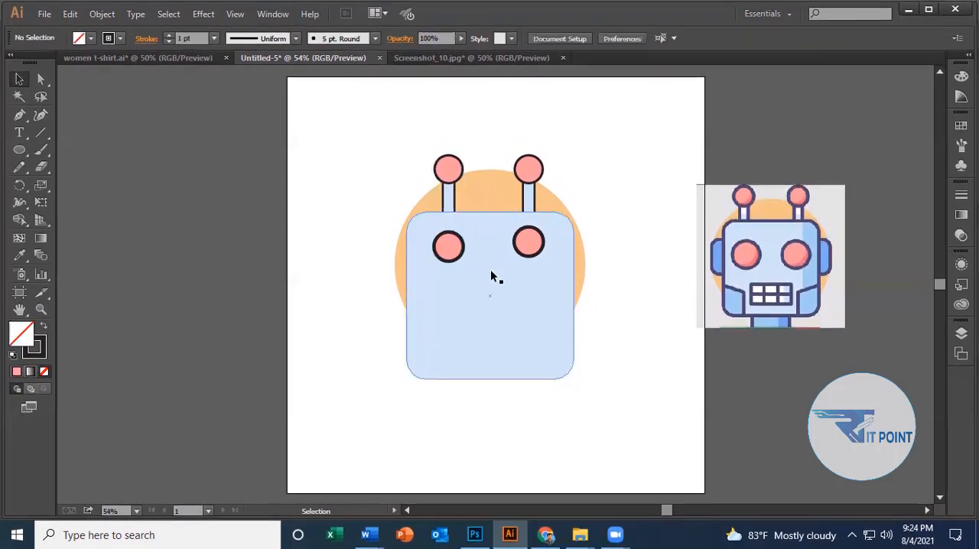
Align the two eyes with each other by their vertical centres.
left_click(448, 243)
left_click(536, 245, "shift")
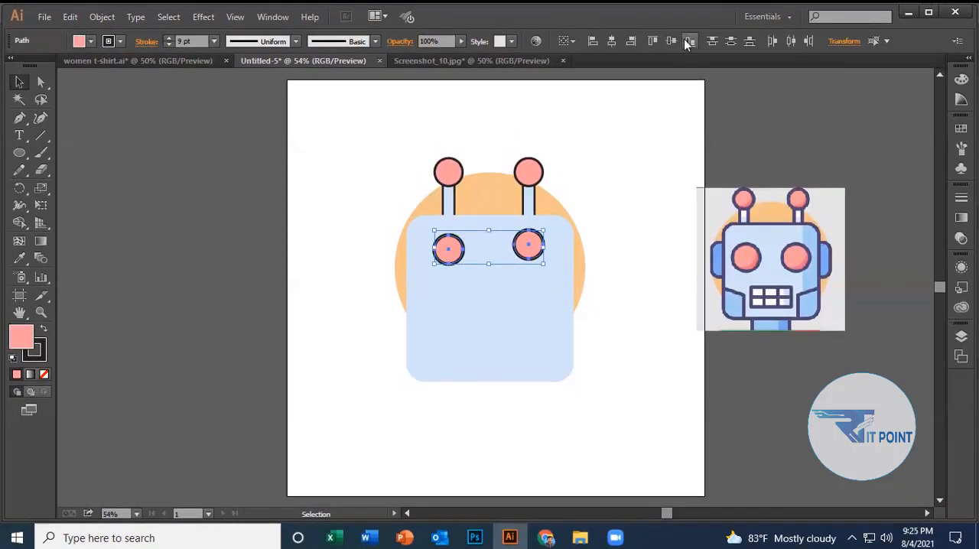
left_click(641, 229)
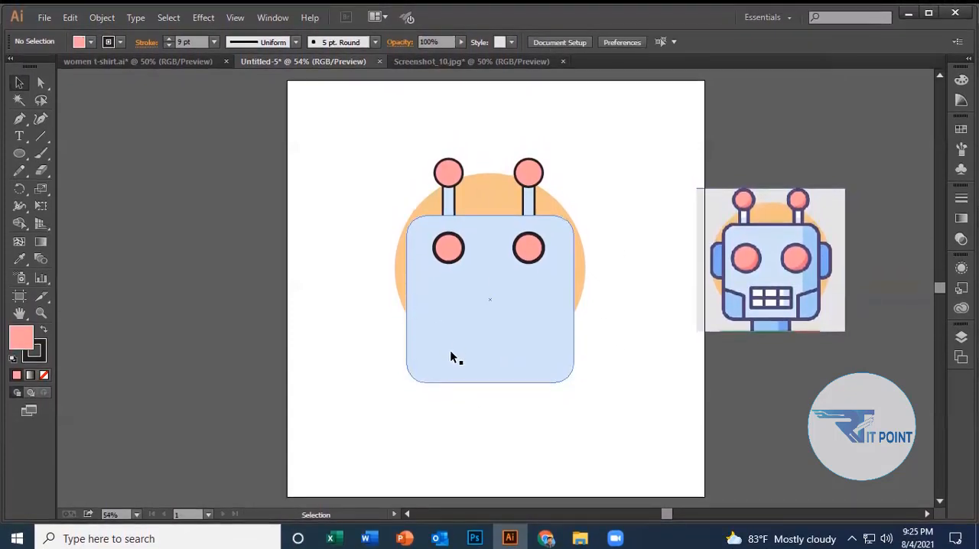
Draw a tall, narrow rounded rectangle in the artboard's upper-left area and fill it with the blue sampled from the reference robot's ear.
left_click(21, 151)
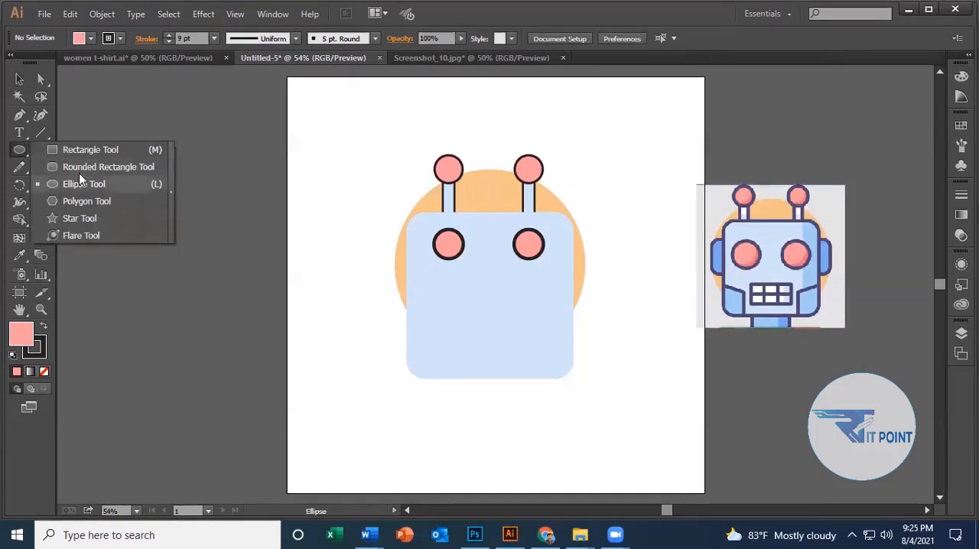
left_click(79, 163)
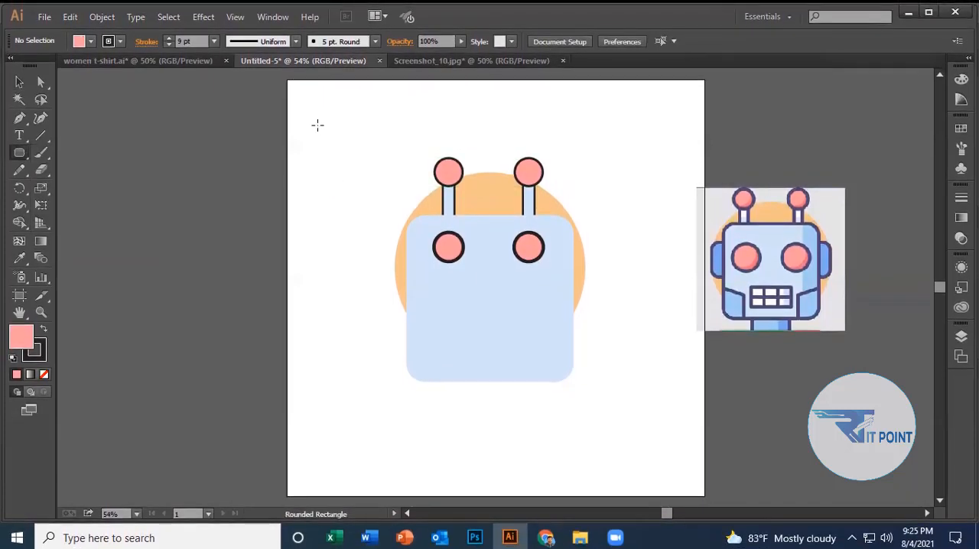
mouse_move(317, 123)
left_mouse_down()
mouse_move(349, 202)
mouse_move(339, 213)
mouse_move(334, 186)
left_mouse_up()
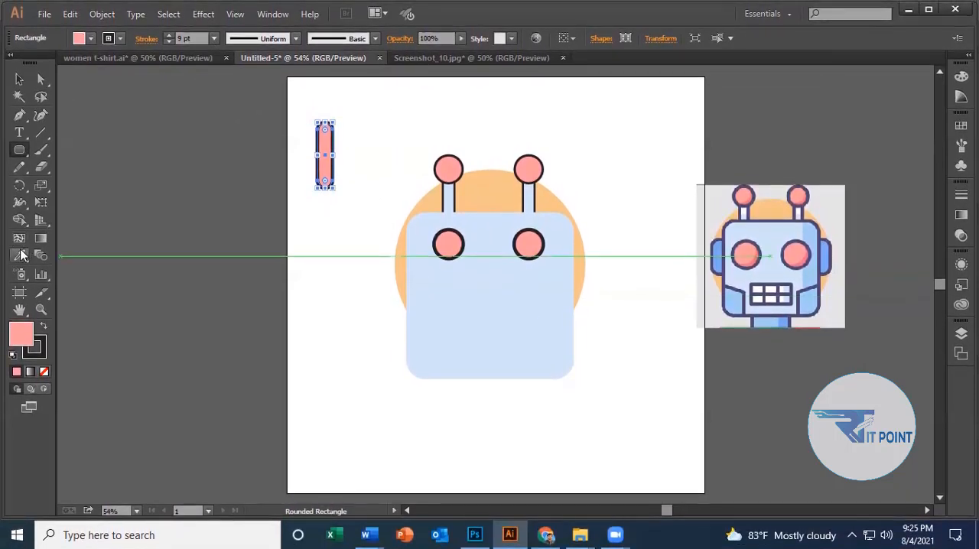
key("i")
left_click(825, 257)
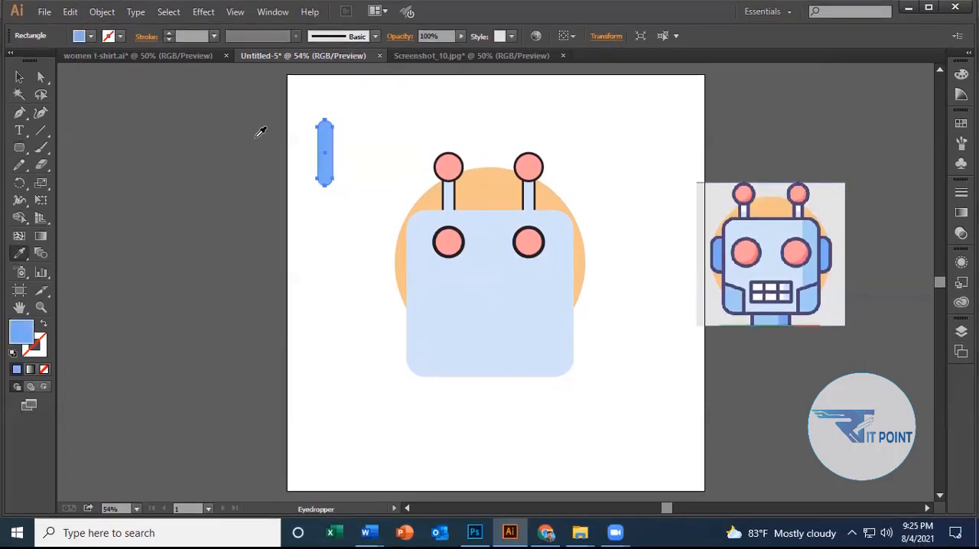
Widen the blue rounded rectangle slightly and place it over the face's right edge, just below eye level, as an ear.
left_click(20, 79)
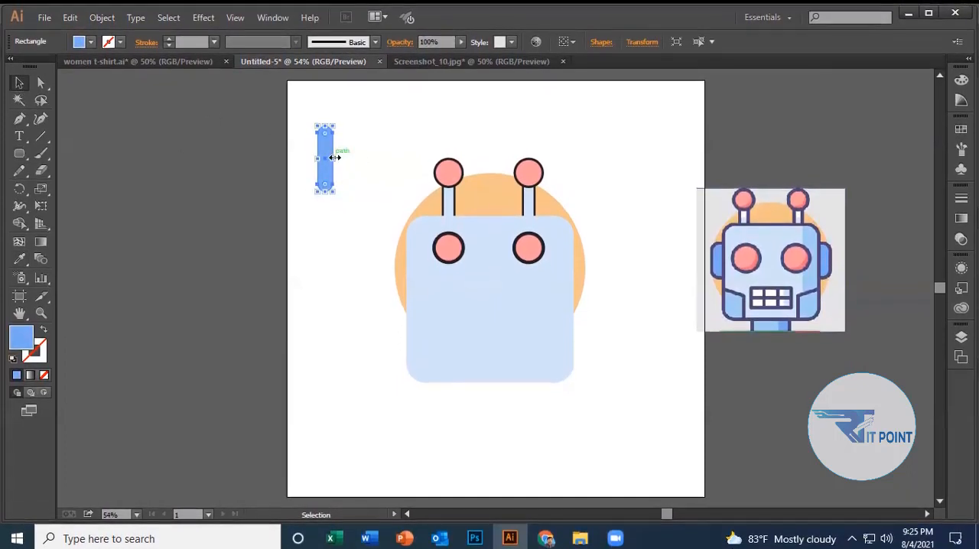
left_click_drag(333, 154, 571, 264)
left_click(638, 253)
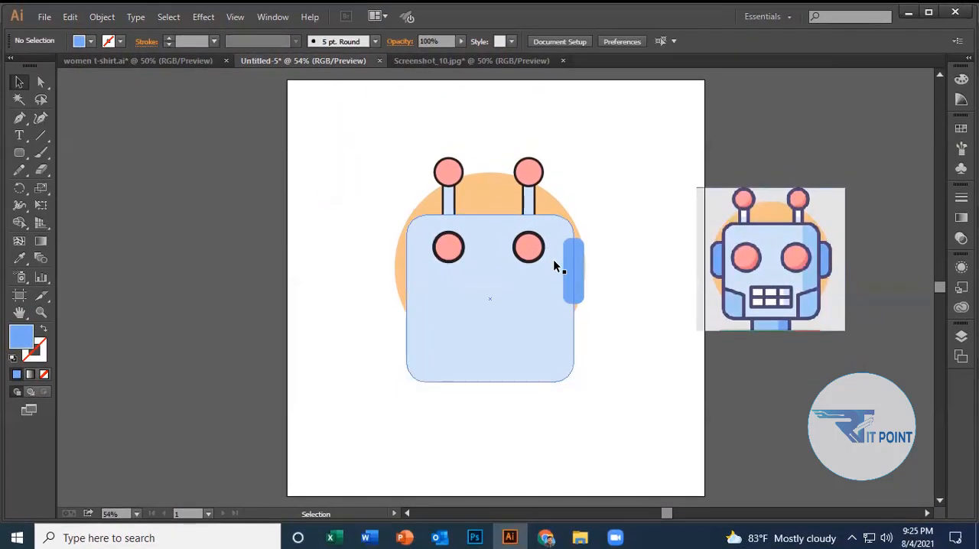
left_click(555, 261)
left_click(618, 270)
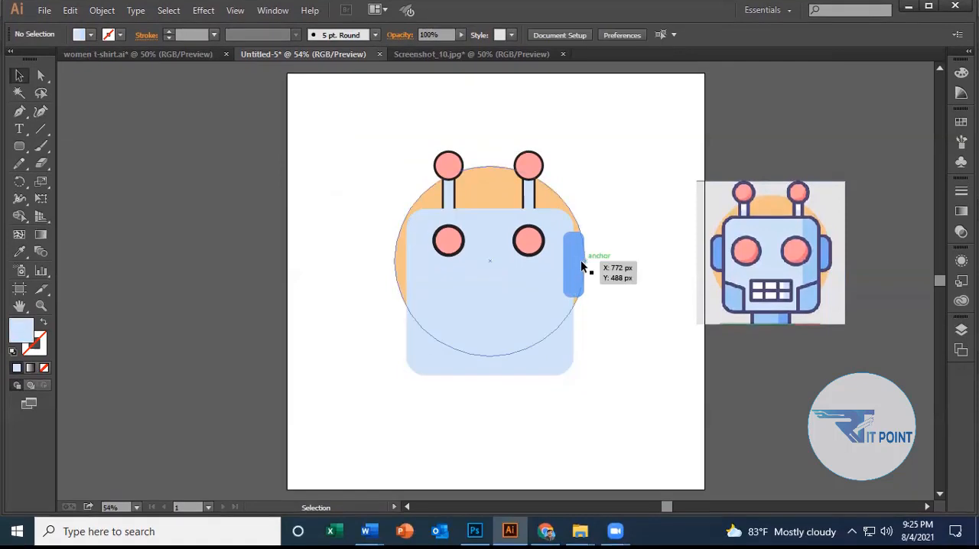
Send the blue ear backward two levels in the stacking order.
left_click(575, 266)
right_click(581, 266)
mouse_move(649, 473)
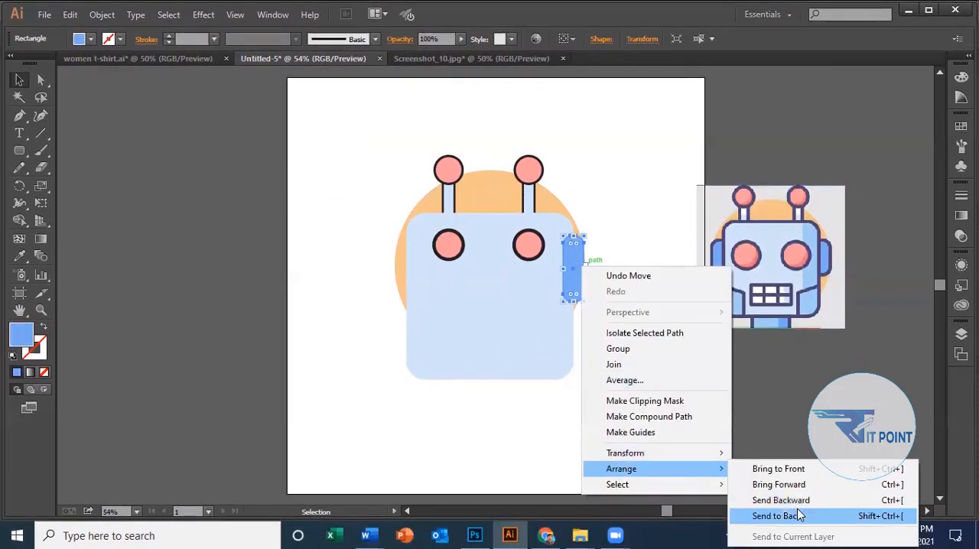
left_click(790, 502)
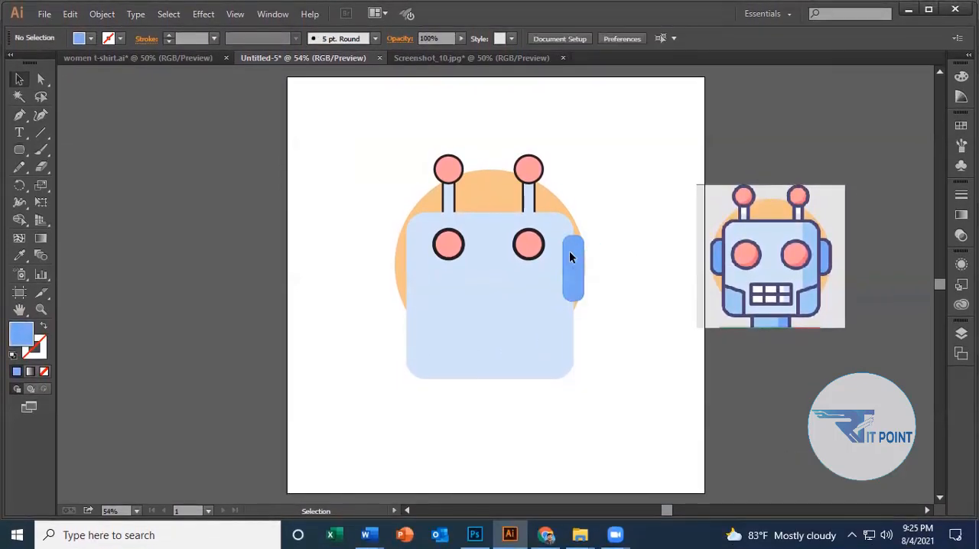
left_click(570, 257)
right_click(571, 255)
mouse_move(650, 456)
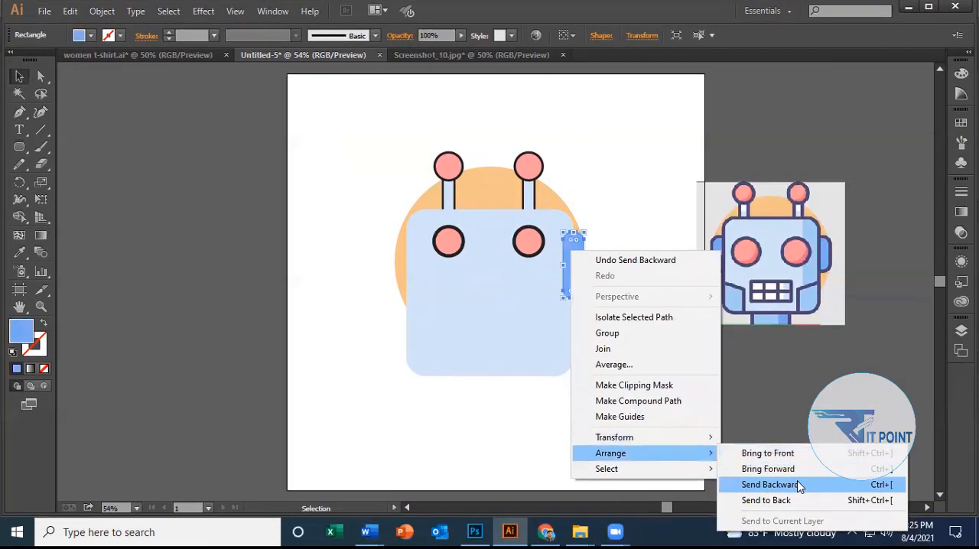
left_click(797, 484)
left_click(556, 223)
left_click(628, 212)
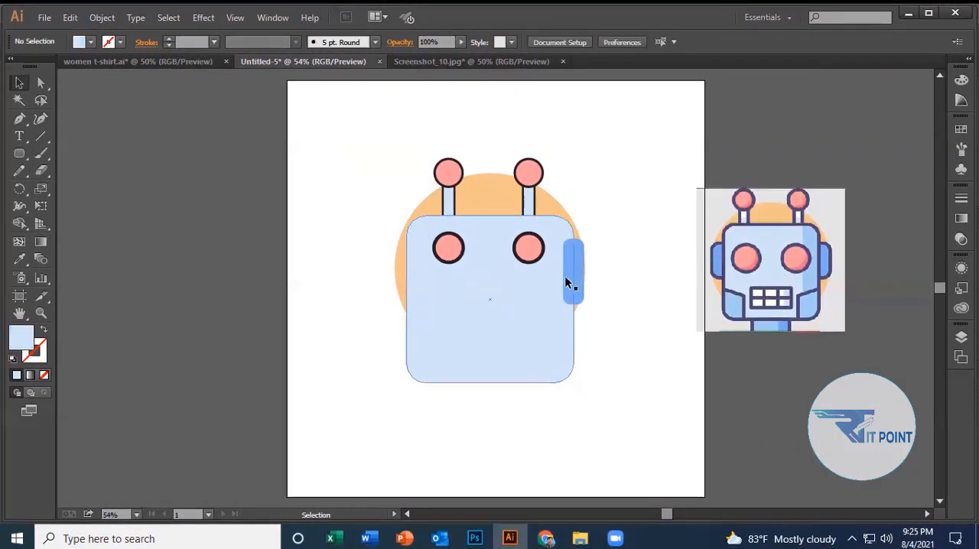
Bring the blue ear forward one level in the stacking order.
right_click(577, 257)
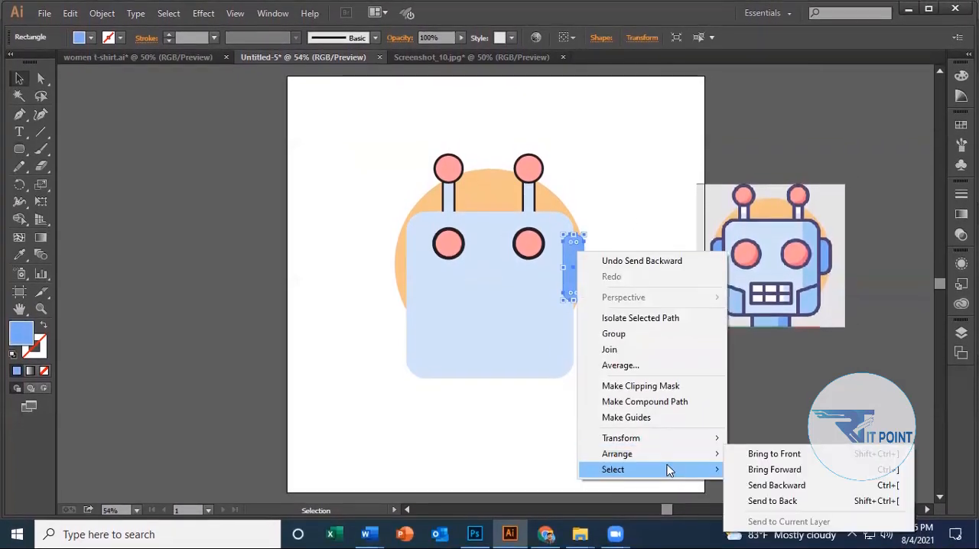
mouse_move(680, 457)
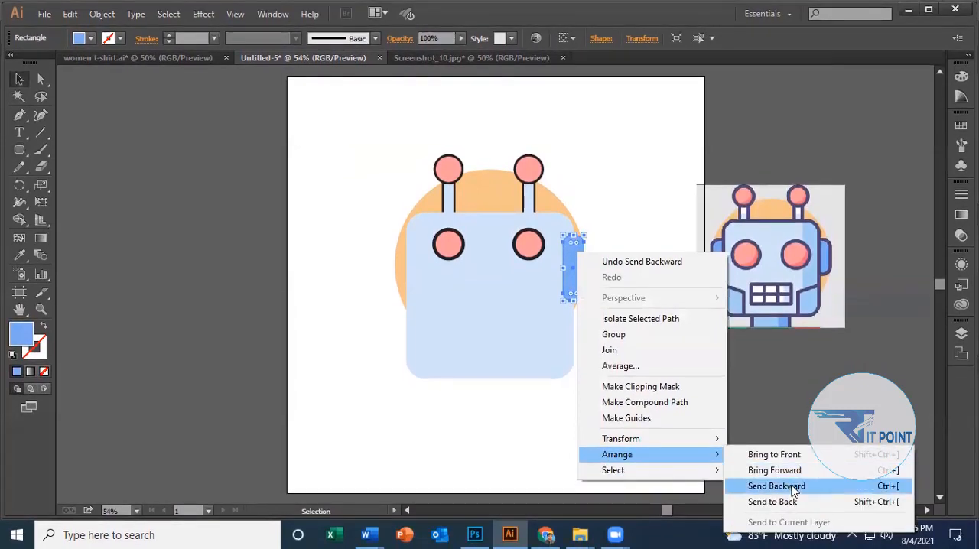
left_click(778, 470)
Send the blue ear to the back, behind the face and the orange circle.
right_click(572, 266)
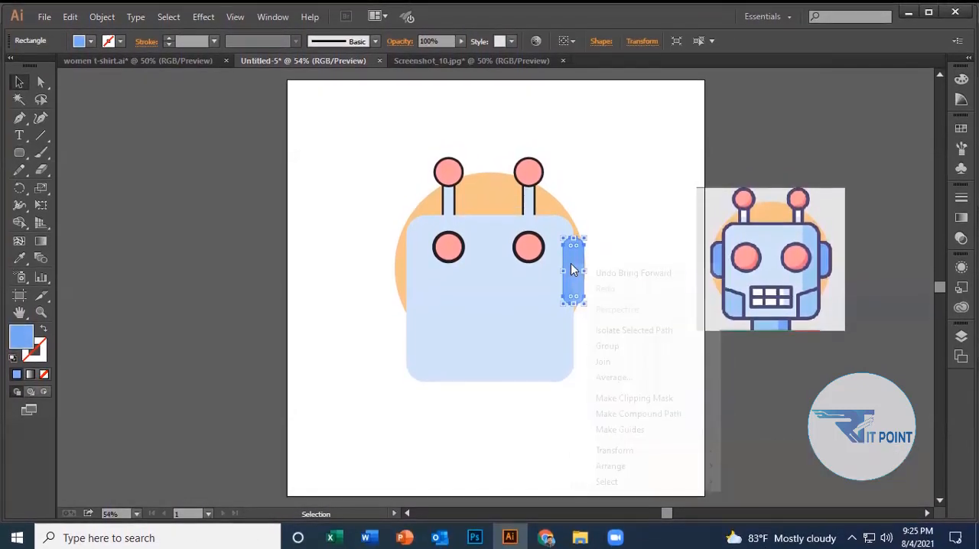
mouse_move(621, 466)
left_click(765, 507)
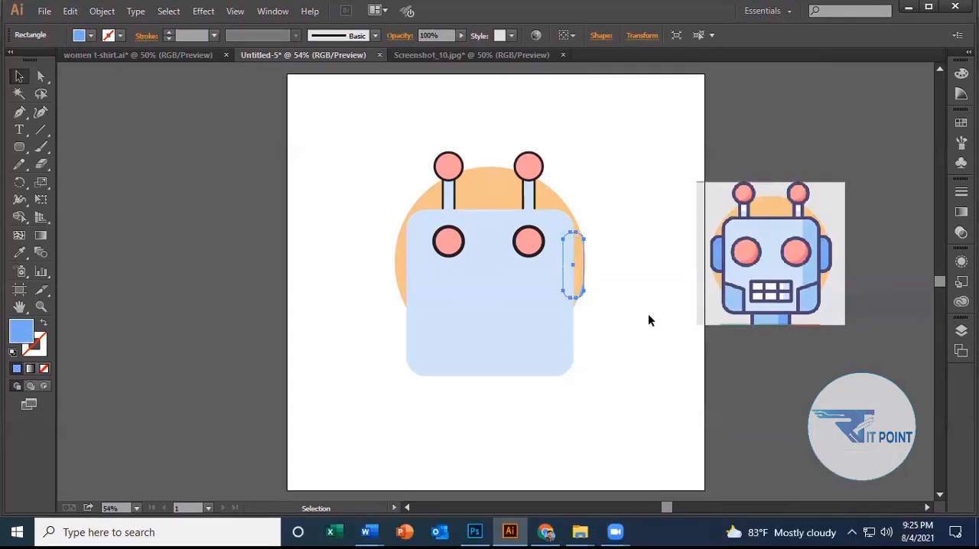
Undo the last Send to Back on the blue ear and send it one level backward instead.
key("a")
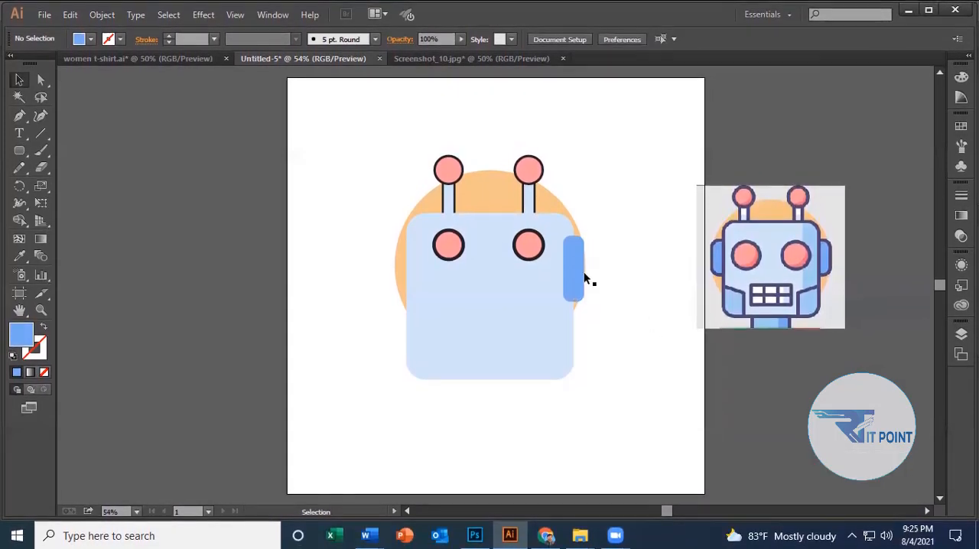
right_click(572, 252)
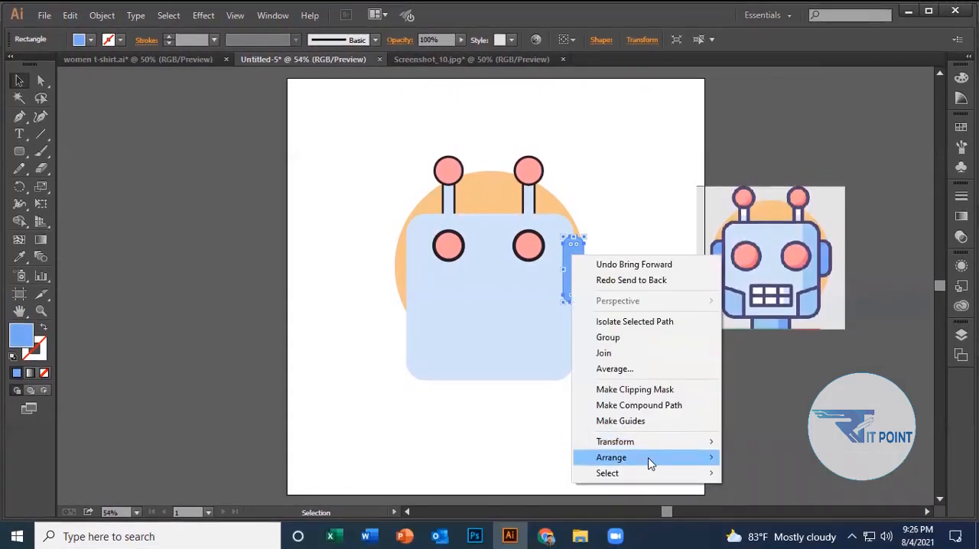
mouse_move(647, 453)
left_click(800, 489)
Bring the light blue face forward one level so it covers the ear's inner half, then deselect it.
left_click(552, 345)
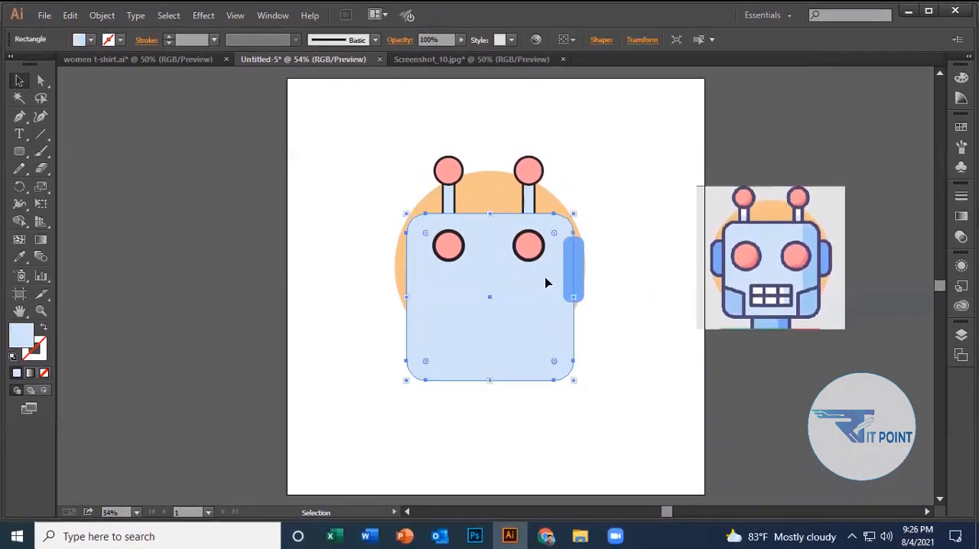
right_click(546, 277)
mouse_move(629, 480)
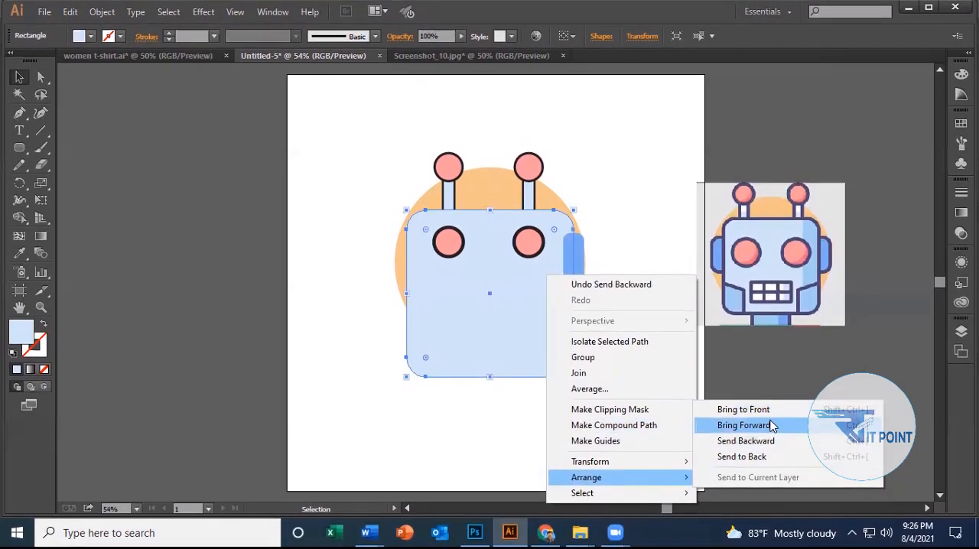
left_click(758, 413)
left_click(651, 292)
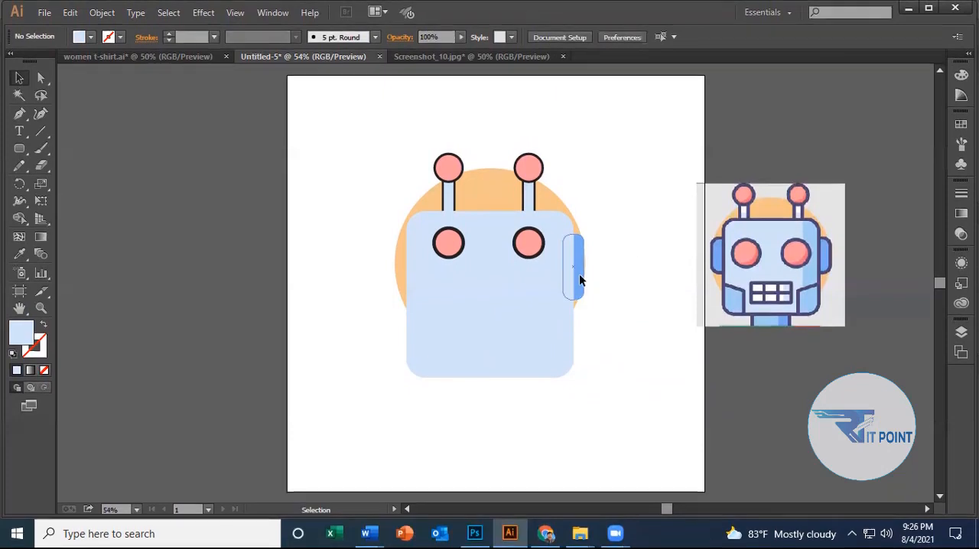
Widen the blue ear slightly at its outer edge and shorten it slightly from its lower edge.
left_click_drag(584, 269, 586, 269)
left_click(625, 247)
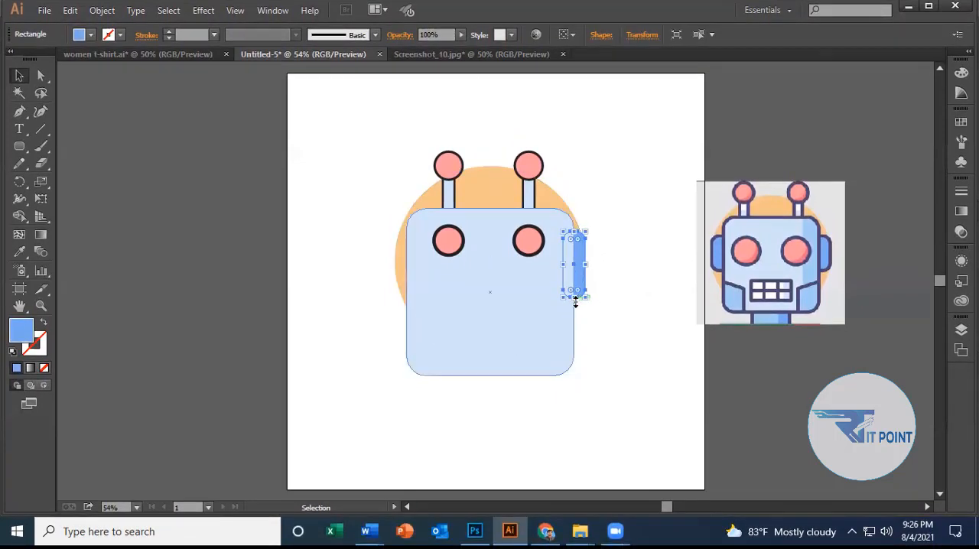
left_click_drag(575, 300, 576, 298)
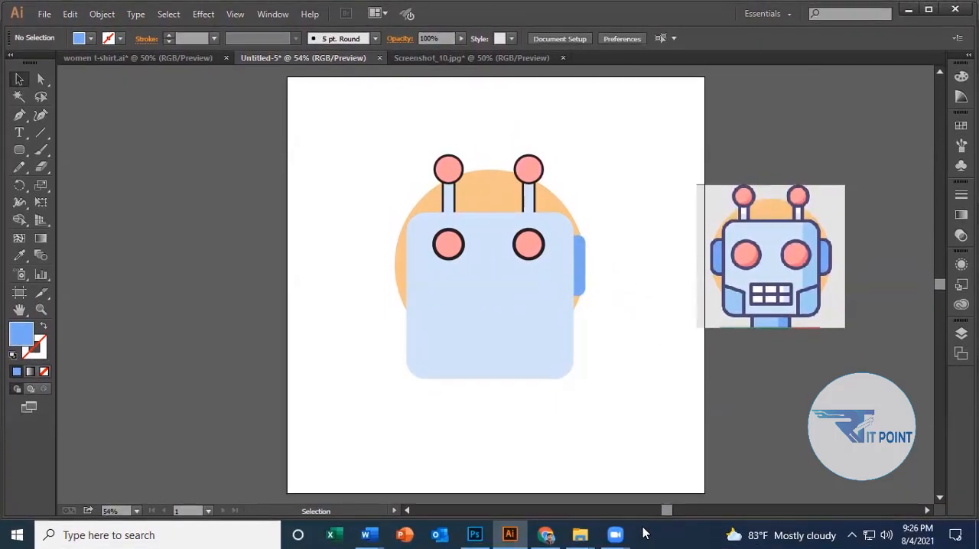
Try to reduce how far the blue ear sticks out beyond the face's edge.
left_click(583, 266)
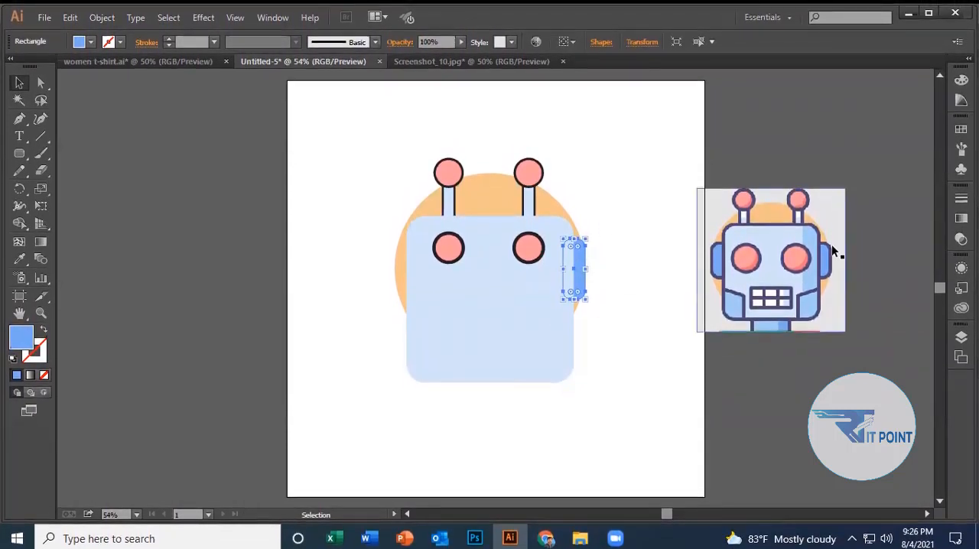
mouse_move(588, 248)
left_mouse_down()
mouse_move(573, 254)
mouse_move(577, 242)
left_mouse_up()
left_click(667, 296)
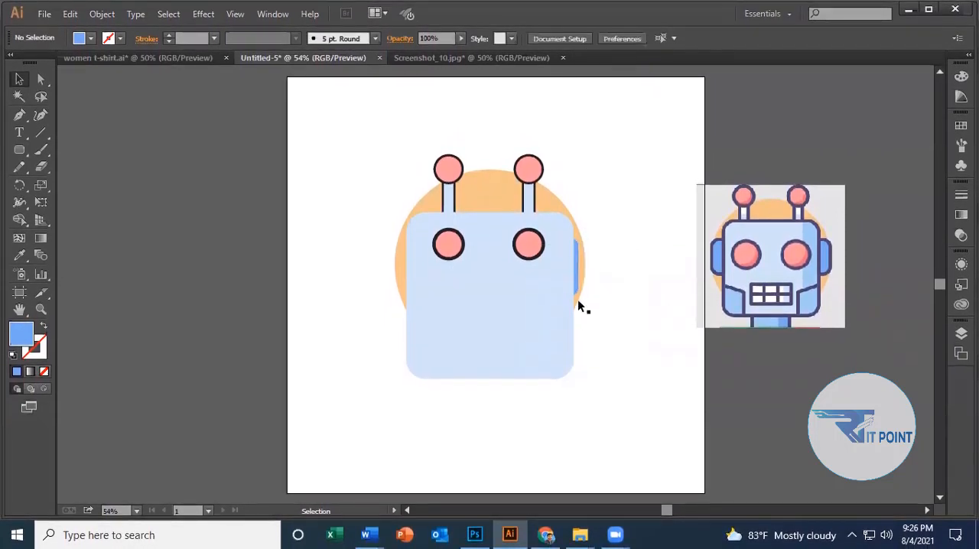
left_click(575, 262)
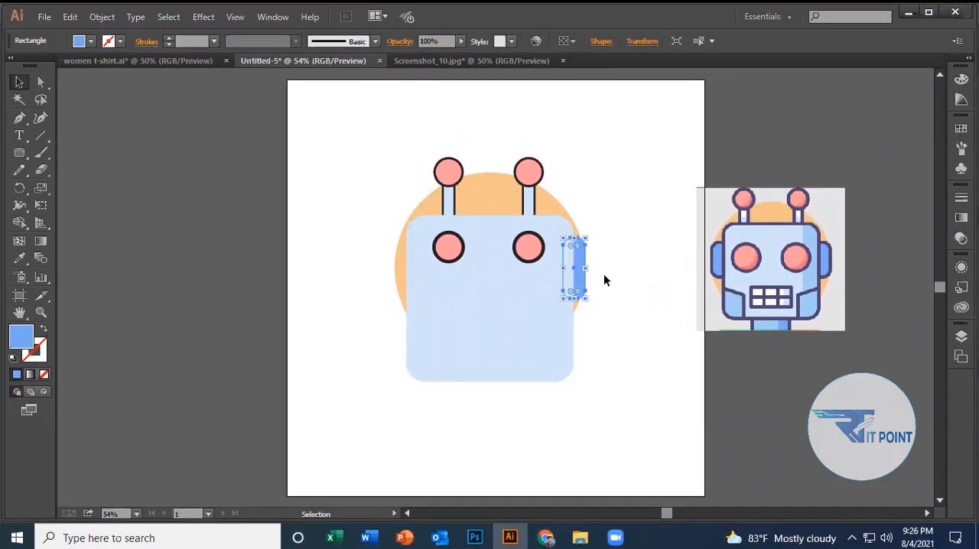
Select the blue ear and switch to the Direct Selection tool to work on its individual corners.
scroll(599, 264, "up", 3)
left_click(651, 205)
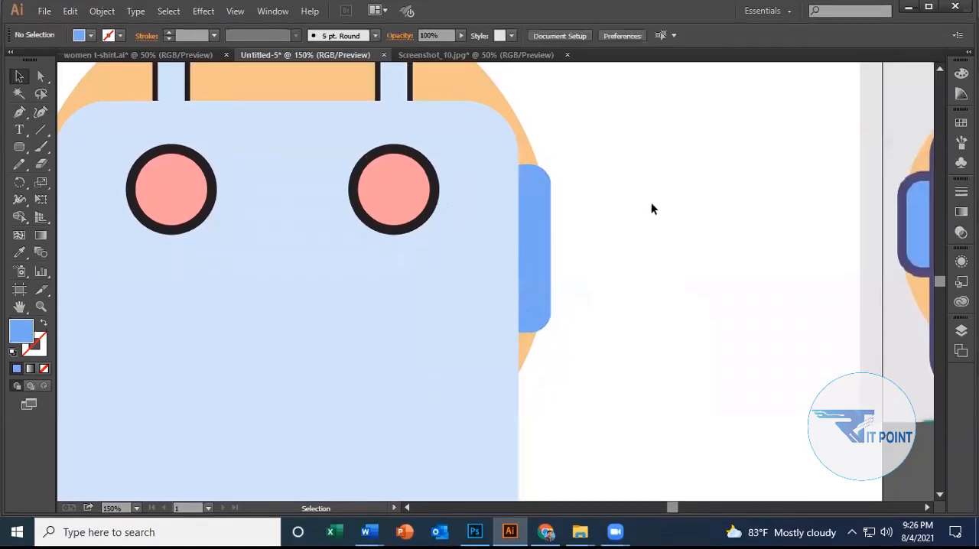
left_click(535, 206)
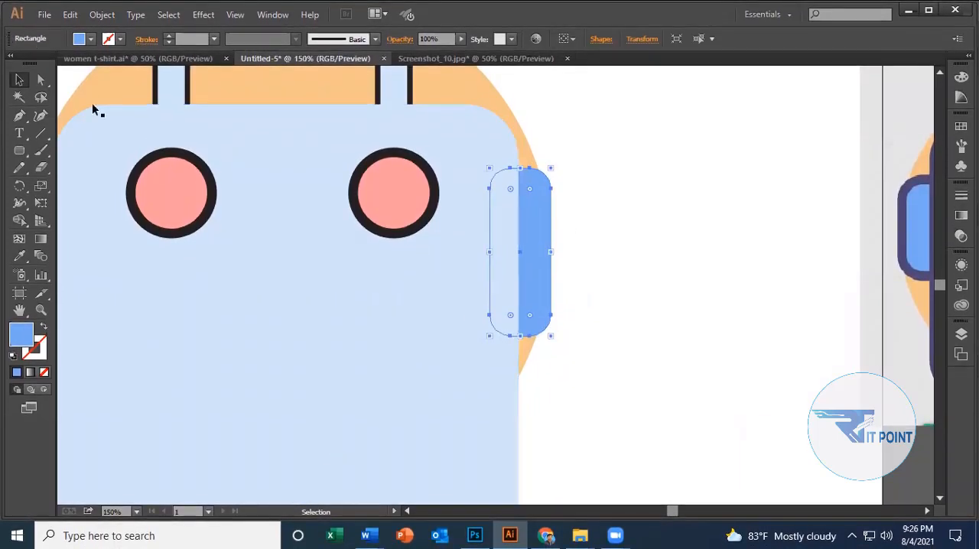
left_click(43, 81)
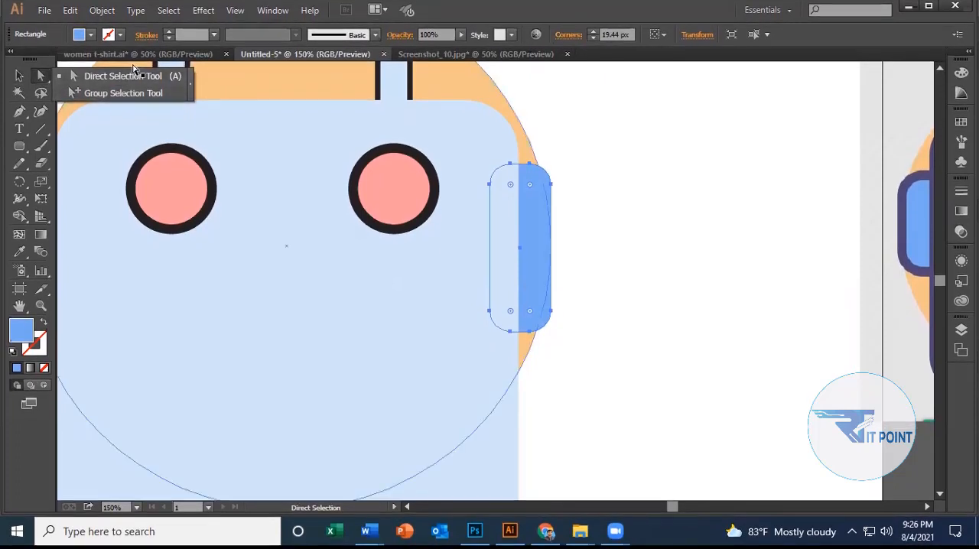
left_click(141, 76)
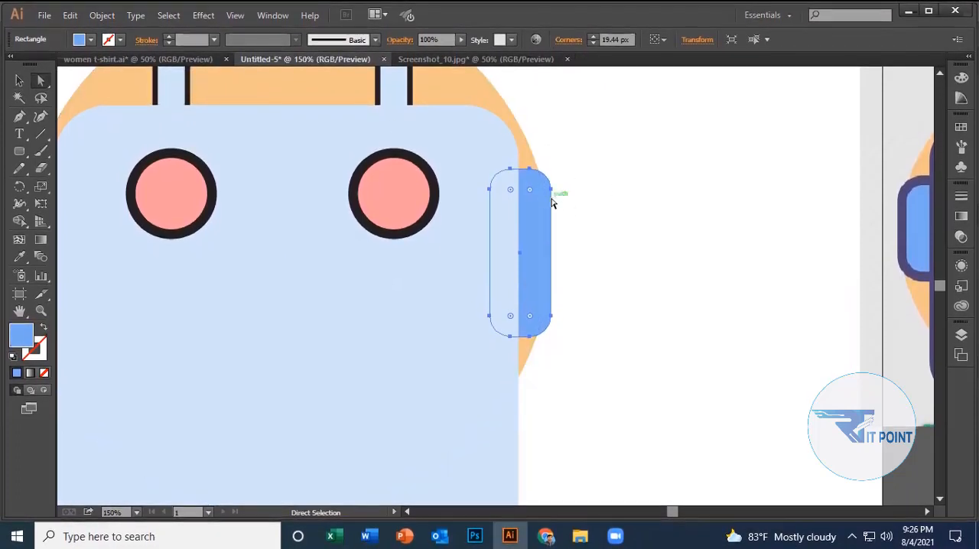
Reselect the blue ear's path with Direct Selection and isolate its upper outer corner for a radius adjustment.
left_click(638, 278)
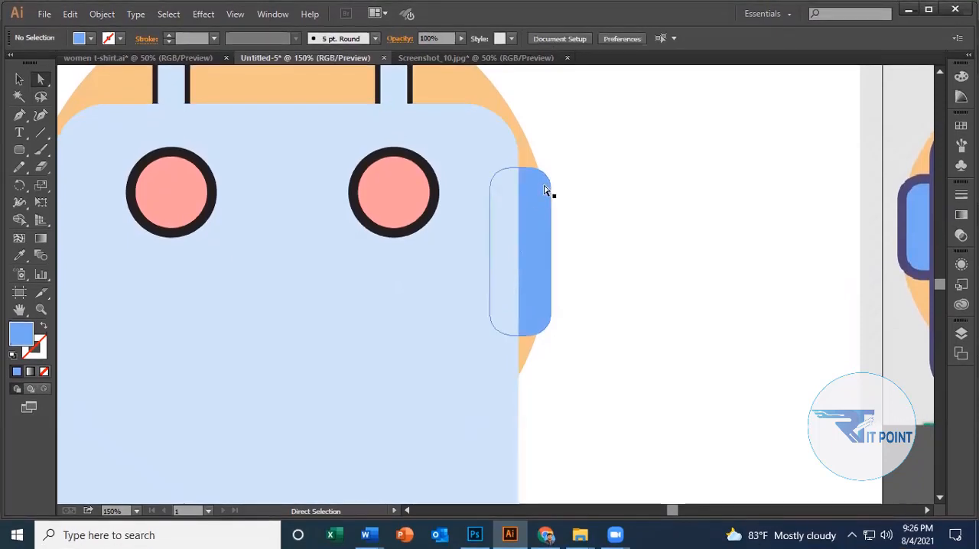
left_click(533, 194)
left_click(563, 192)
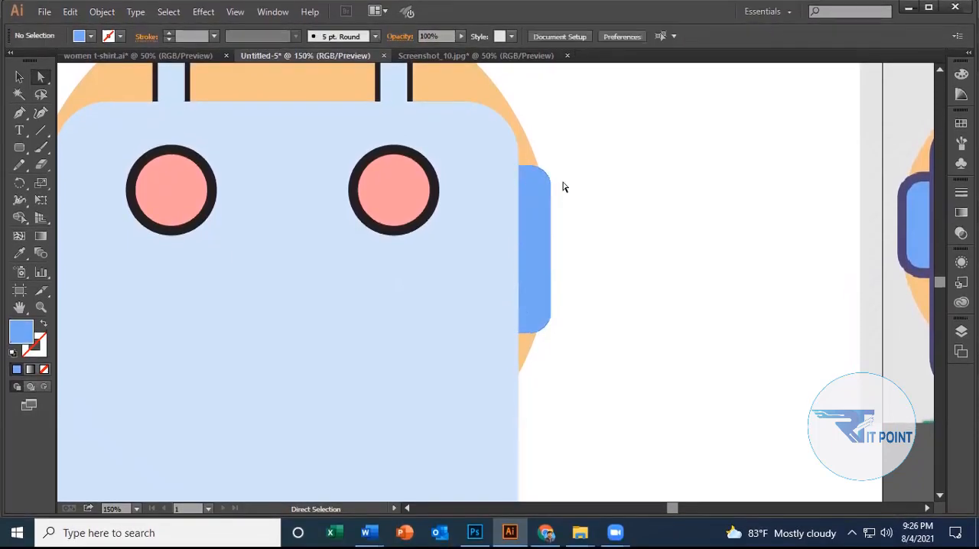
left_click(540, 185)
left_click(571, 189)
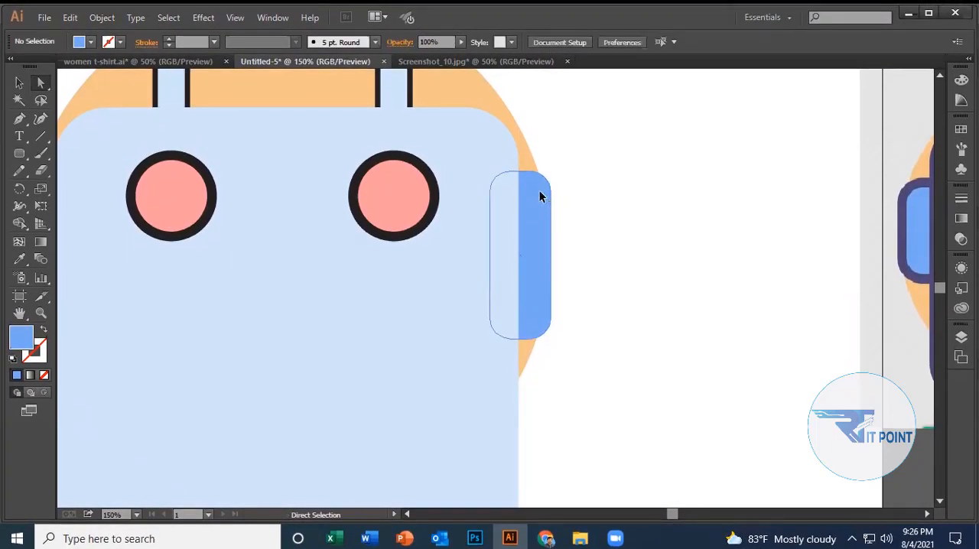
left_click(530, 192)
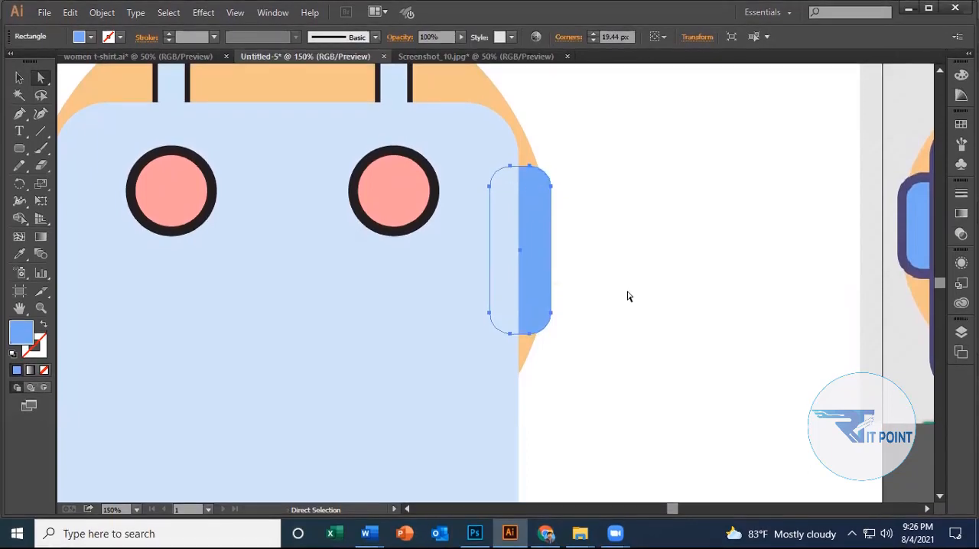
left_click(629, 295)
left_click(525, 209)
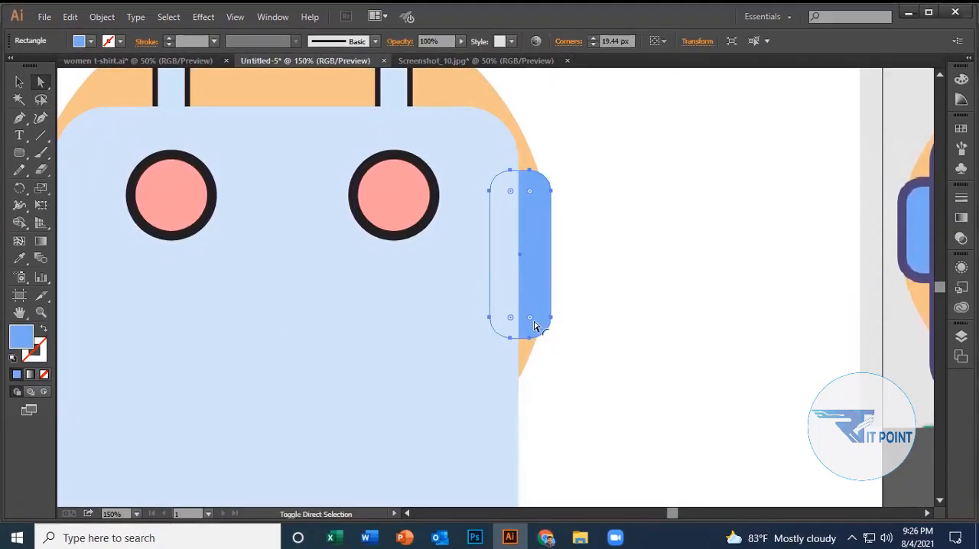
left_click(585, 307)
left_click(524, 201)
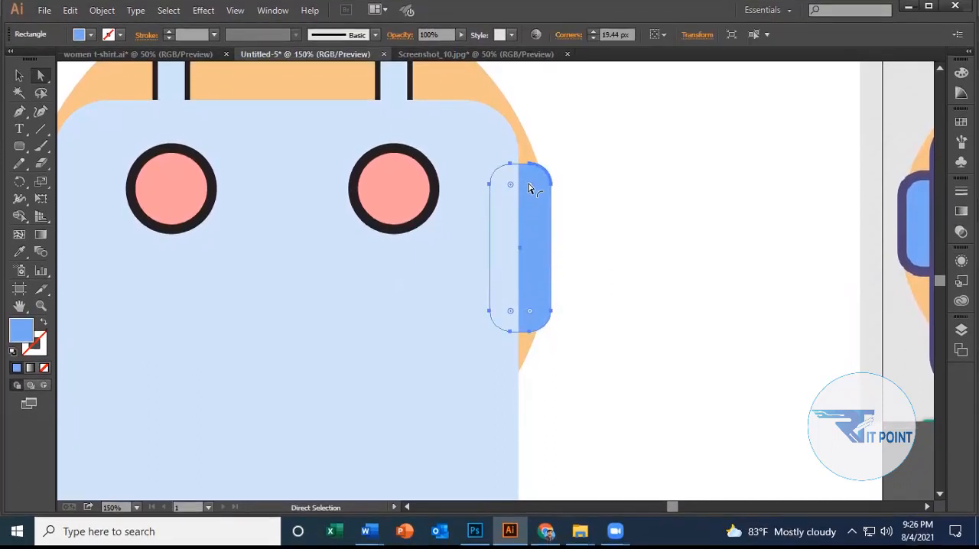
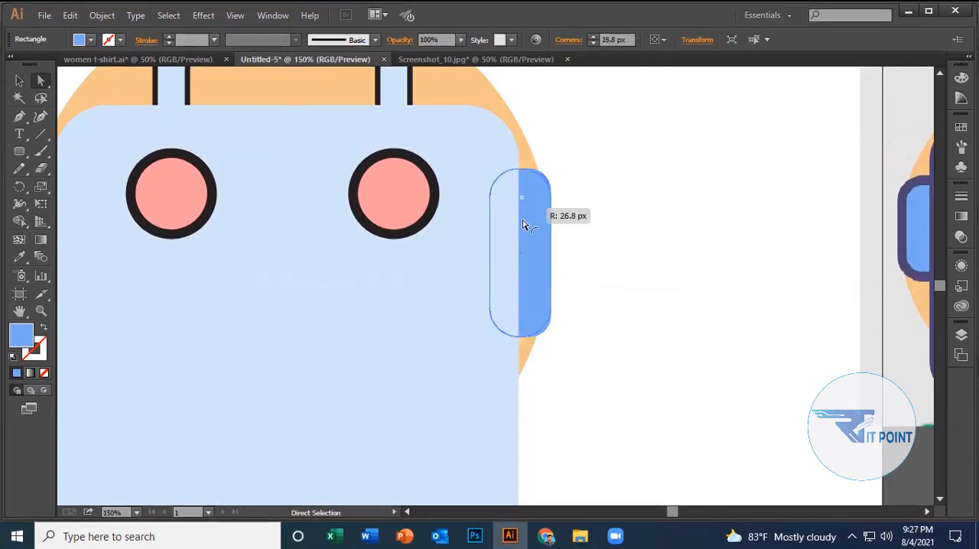
Increase the blue ear's corner radius to about 28 px so its ends become fully rounded.
left_click_drag(523, 224, 517, 277)
left_click(590, 255)
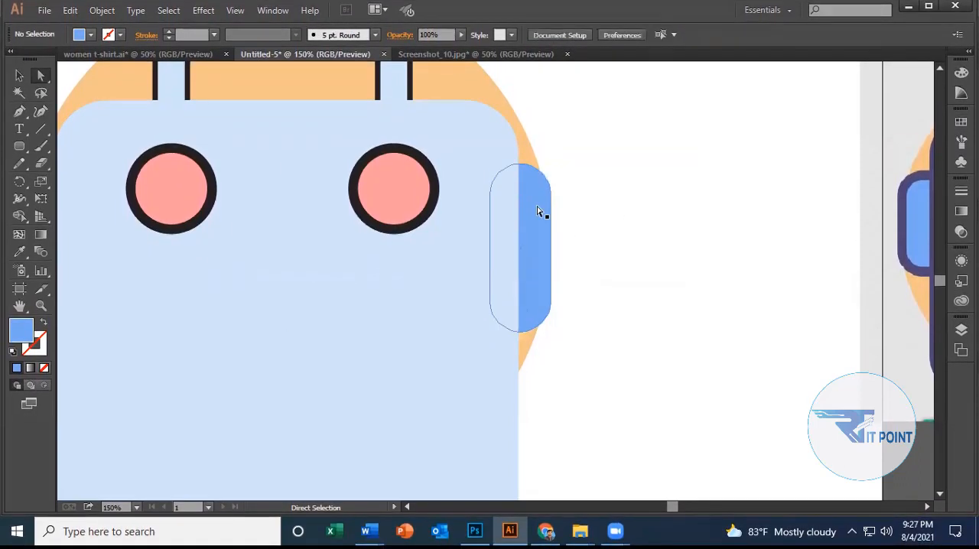
scroll(545, 260, "down", 5)
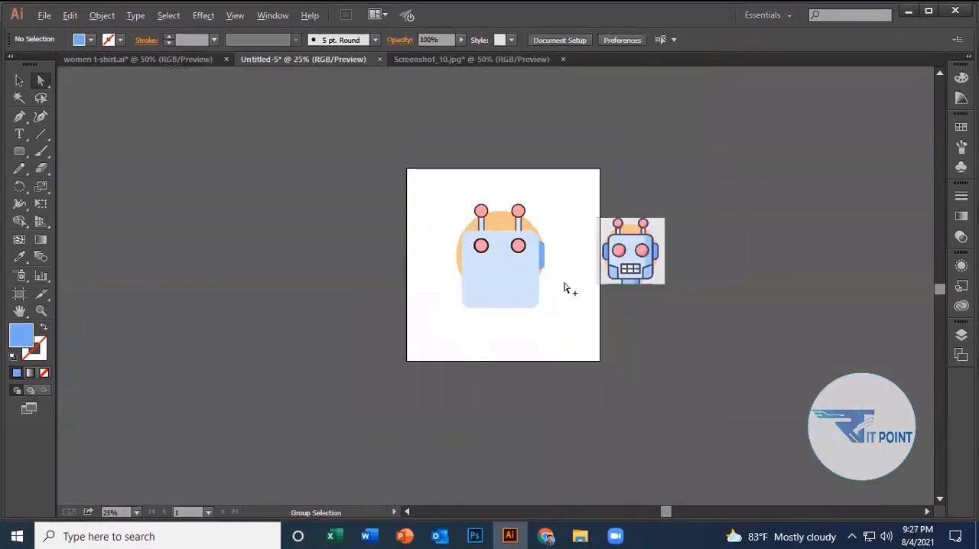
scroll(562, 281, "up", 2)
scroll(596, 230, "up", 2)
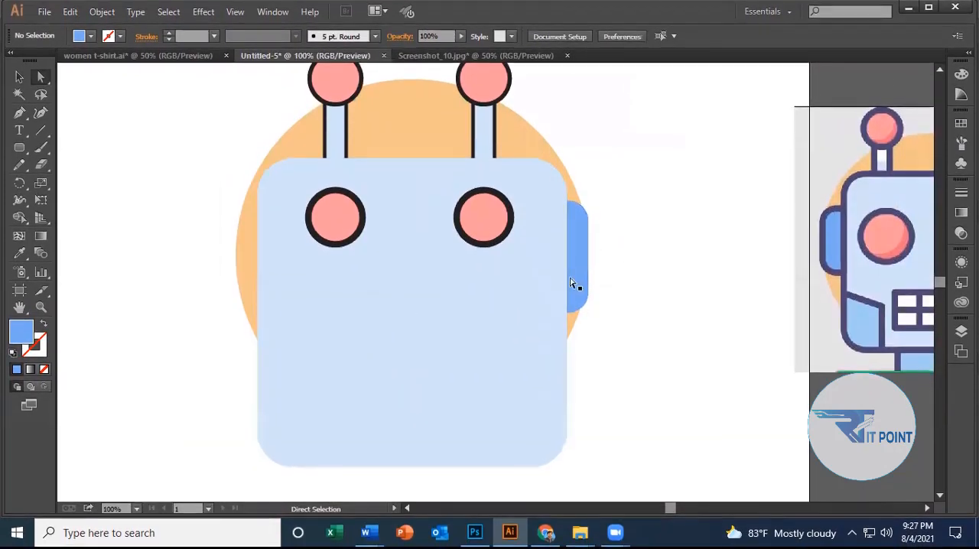
Give the blue ear an 8 pt black outline.
scroll(629, 245, "down", 1)
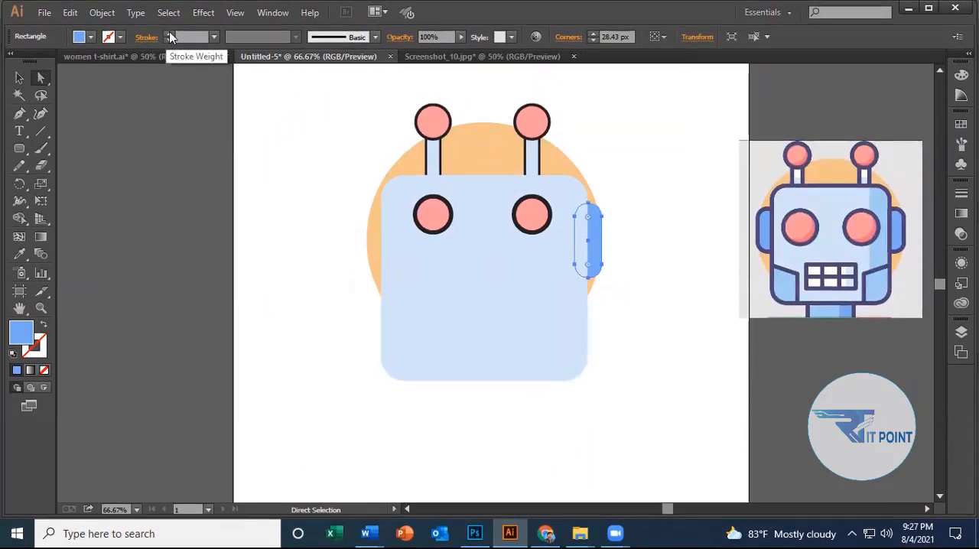
left_click(169, 37)
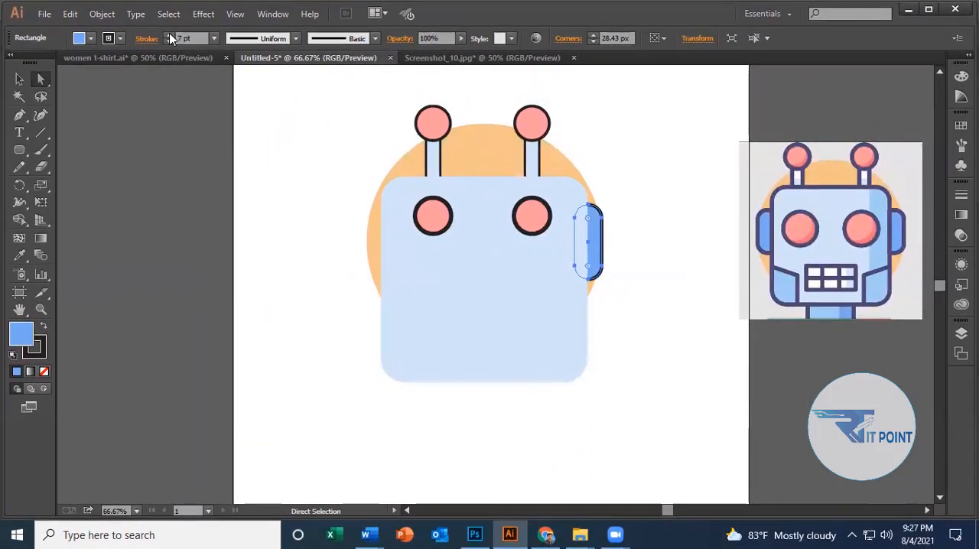
left_click(169, 34)
left_click(620, 249)
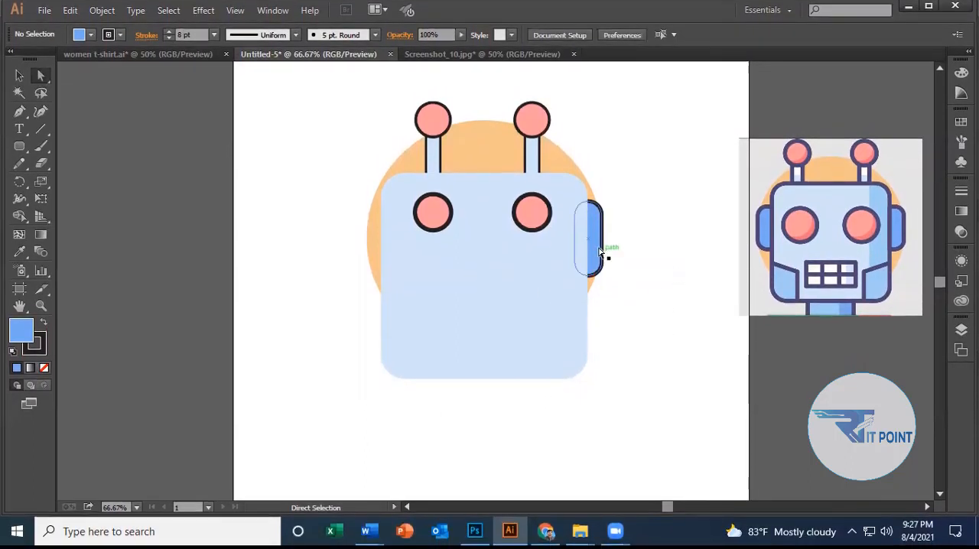
Duplicate the outlined ear onto the opposite side of the face, roughly level with the original.
left_click(600, 250)
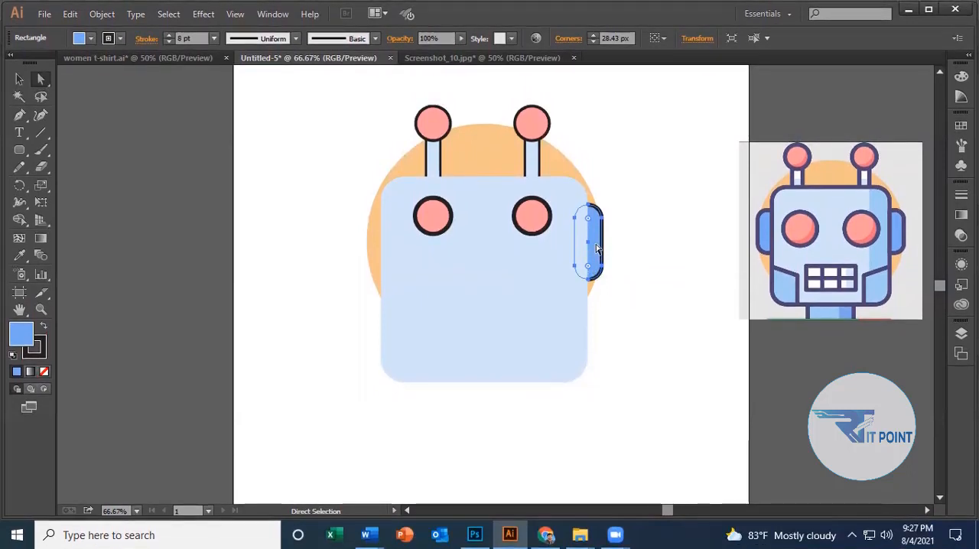
left_click_drag(597, 249, 388, 251)
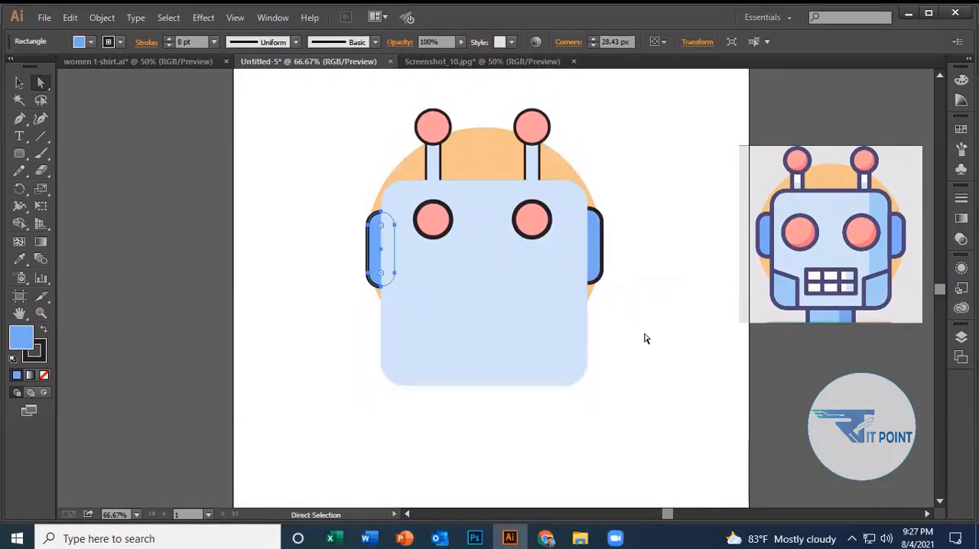
left_click(644, 338)
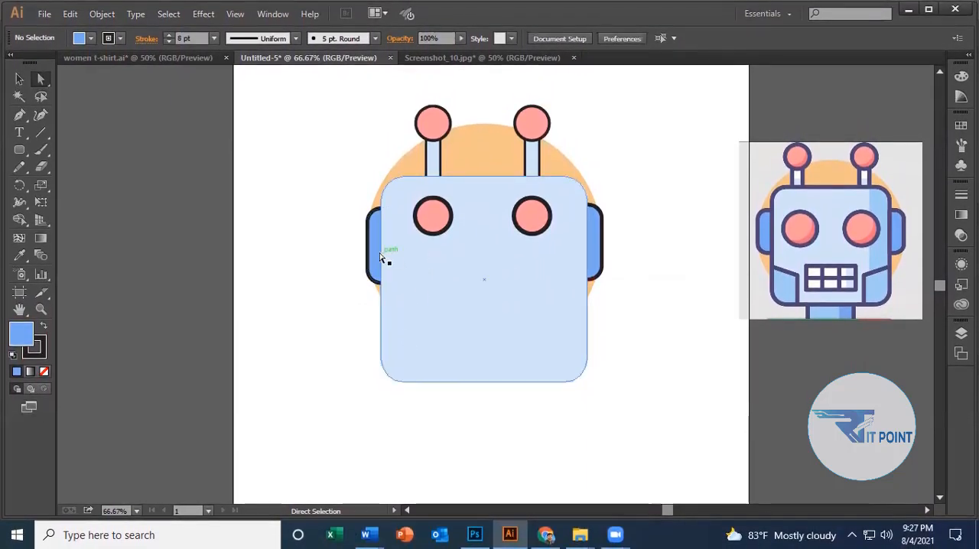
Select both blue ears and align their vertical centers.
left_click(381, 258)
left_click(599, 252, "shift")
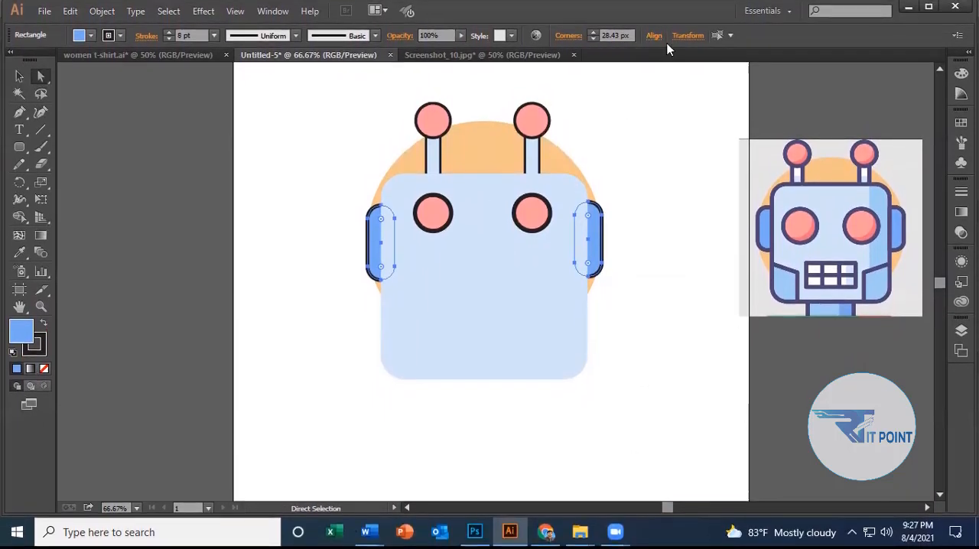
left_click(655, 36)
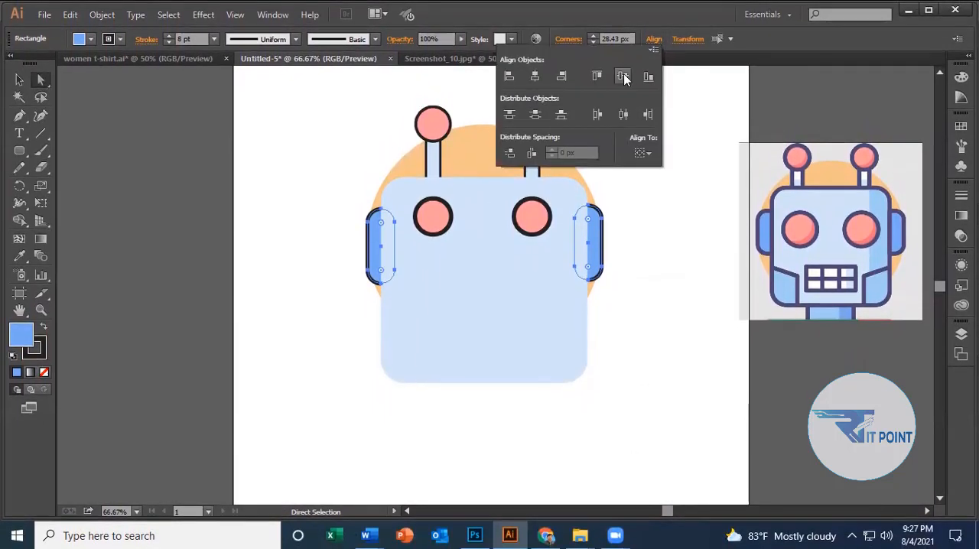
left_click(623, 77)
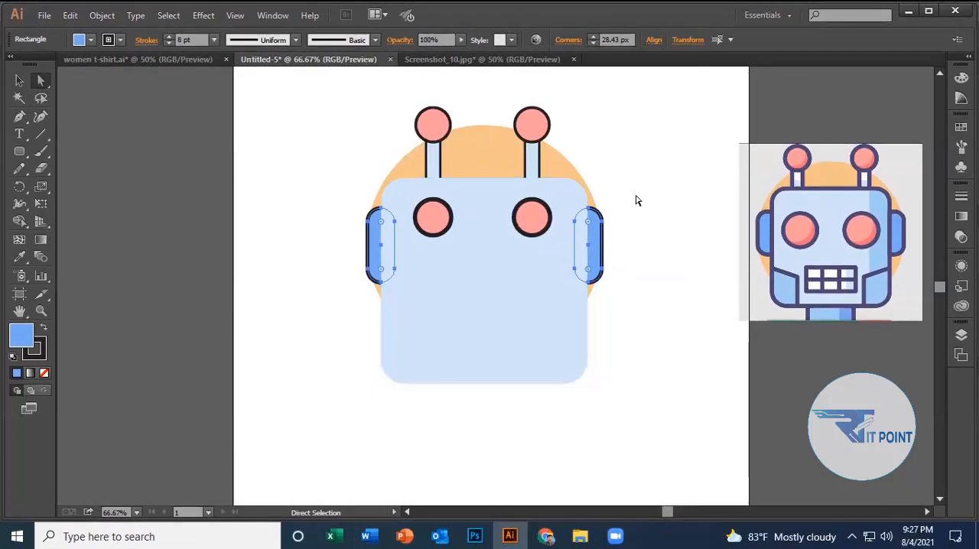
left_click(637, 200)
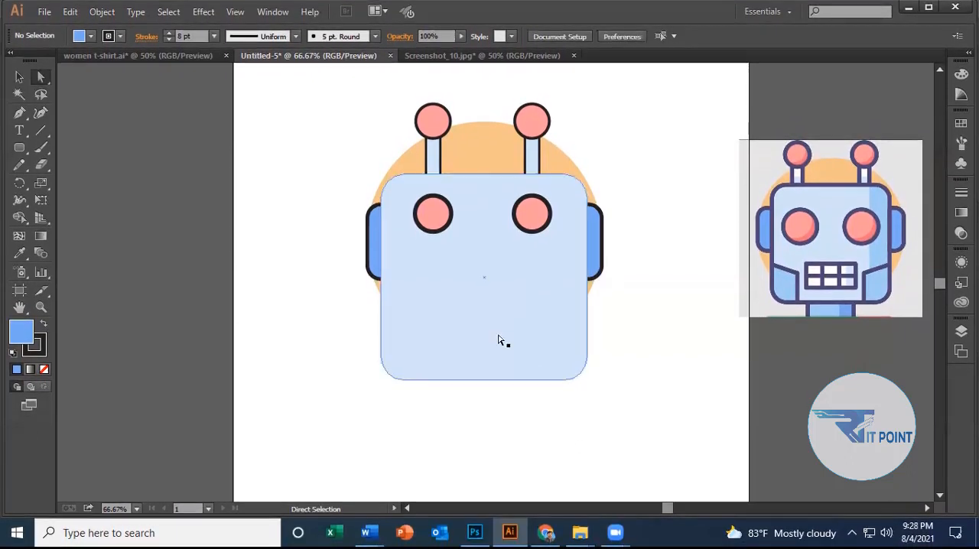
Give the light blue face an 11 pt black outline.
left_click(498, 341)
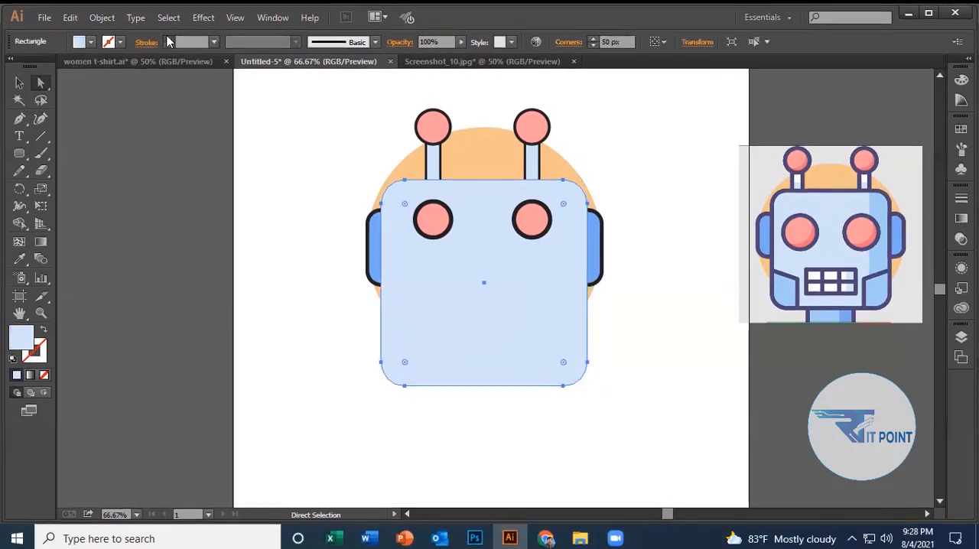
left_click(168, 38)
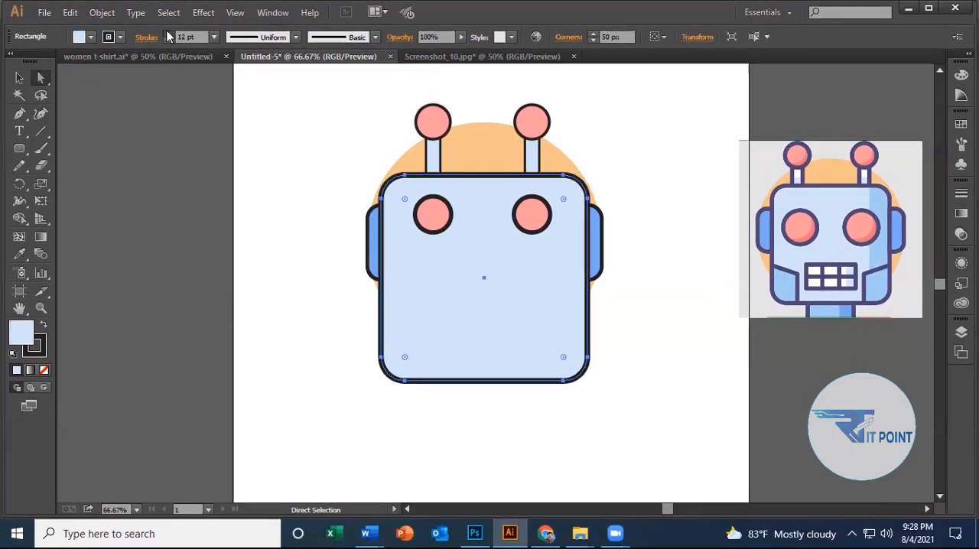
left_click(168, 34)
left_click(168, 35)
left_click(168, 35)
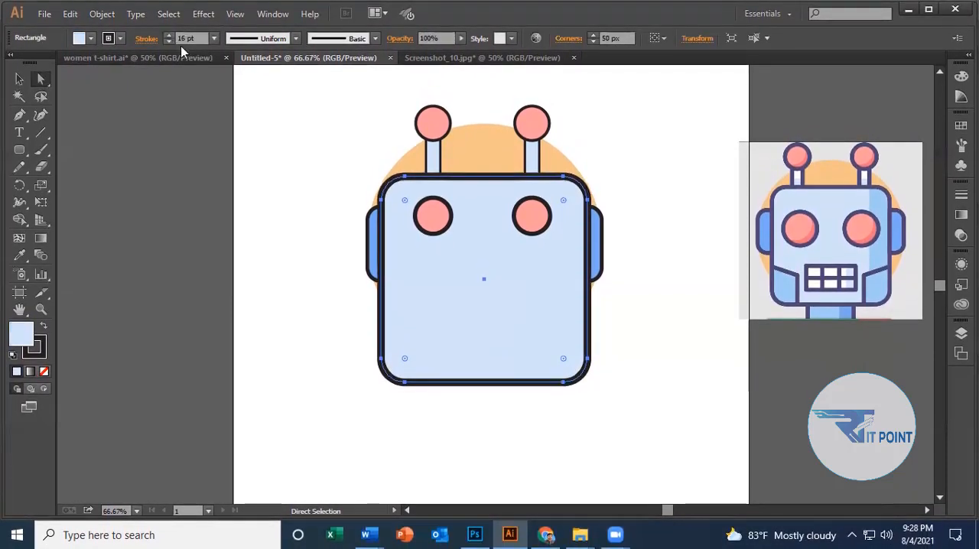
left_click(168, 39)
left_click(168, 38)
left_click(168, 38)
left_click(168, 38)
left_click(168, 39)
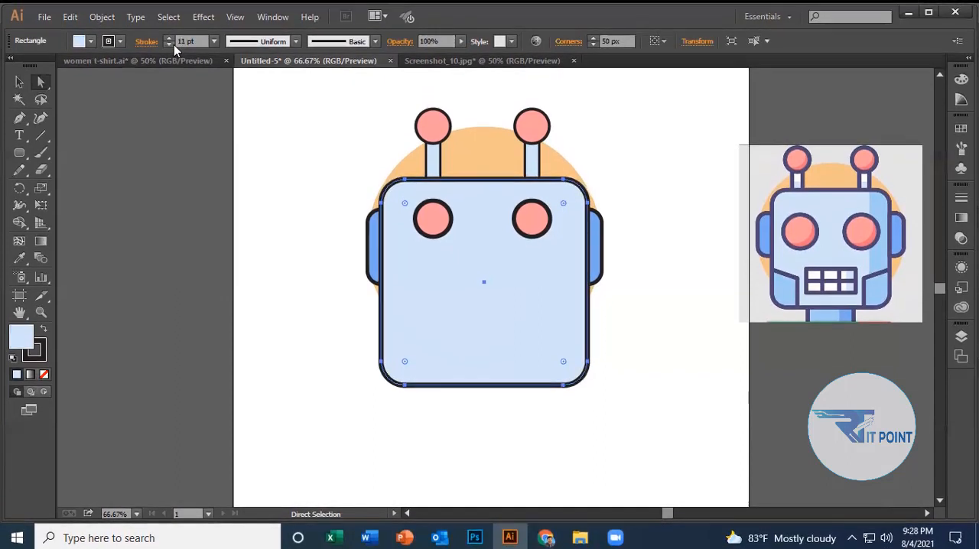
left_click(740, 383)
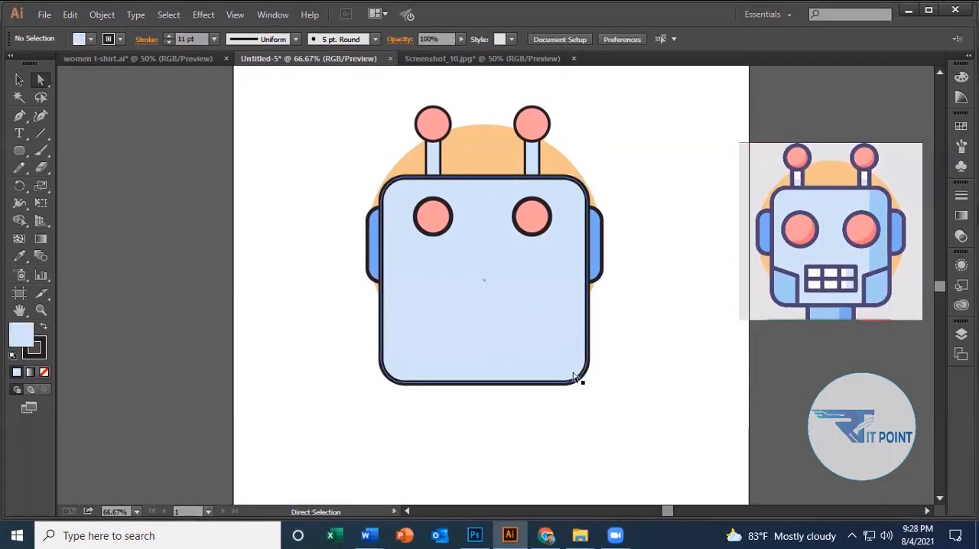
Draw a rectangle about 94 by 84 px at the face's lower left corner and move it flush with the lower edge.
scroll(579, 375, "down", 1)
left_click_drag(22, 155, 81, 158)
scroll(461, 340, "down", 2)
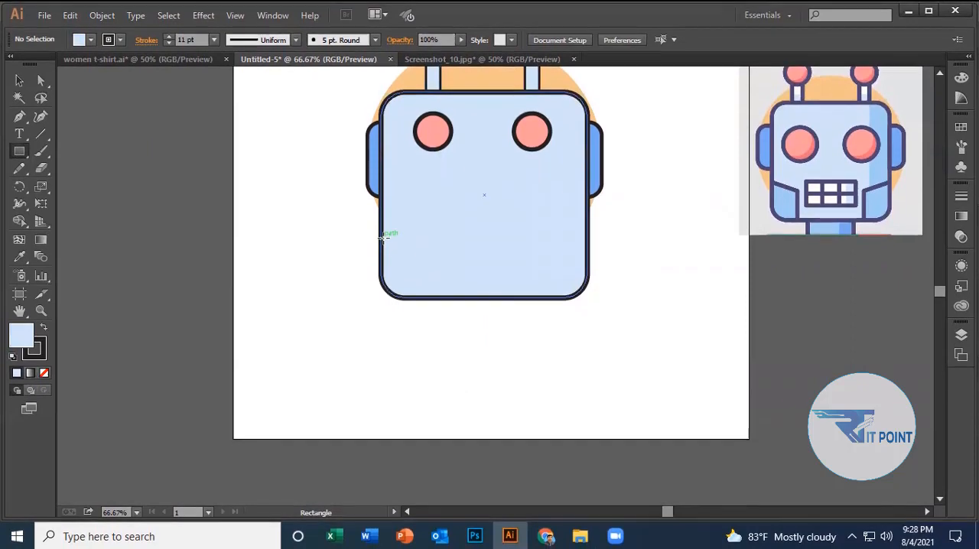
left_click_drag(383, 240, 427, 287)
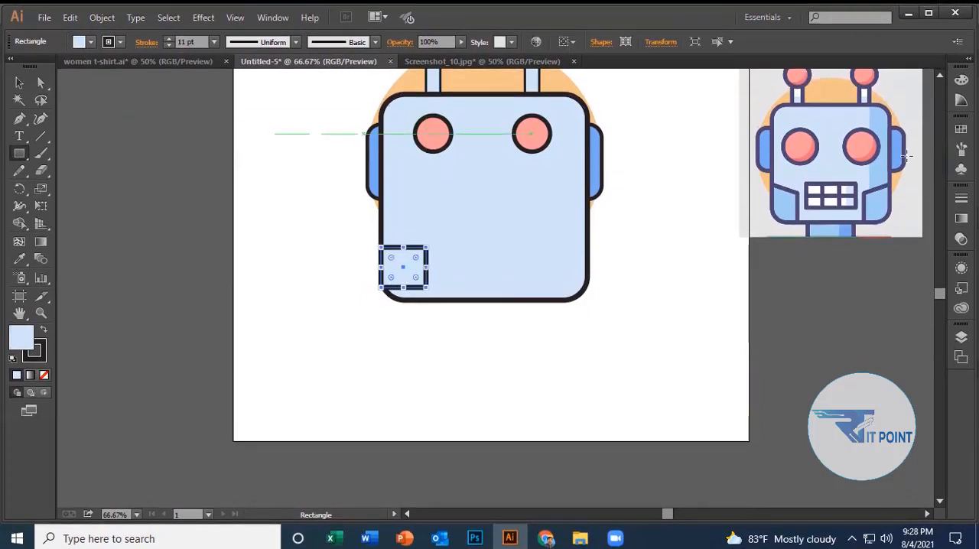
key("v")
mouse_move(419, 264)
left_mouse_down()
mouse_move(403, 258)
mouse_move(415, 280)
mouse_move(405, 276)
left_mouse_up()
left_click(425, 322)
left_click(426, 321)
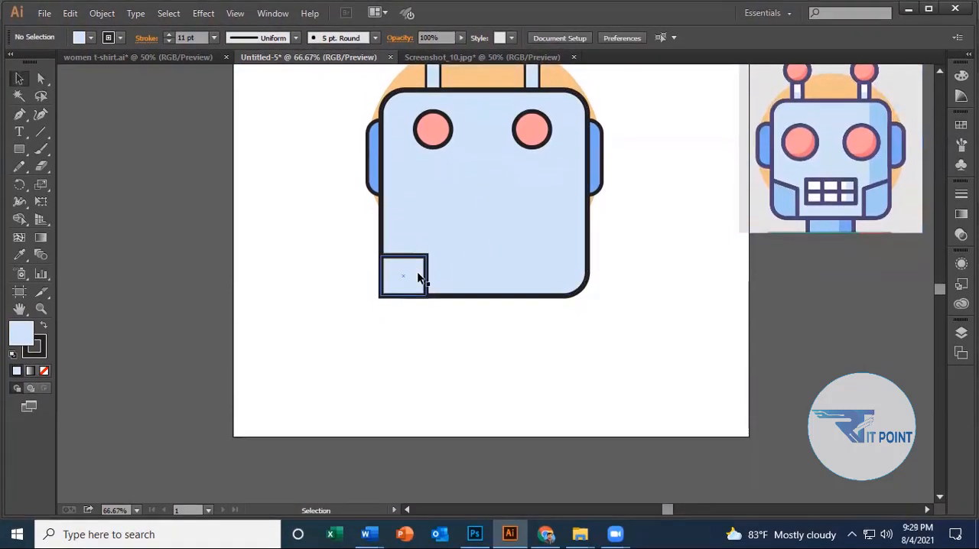
Lower the small rectangle's upper inner corner slightly so that its top edge slopes down toward the face's center.
left_click(427, 283)
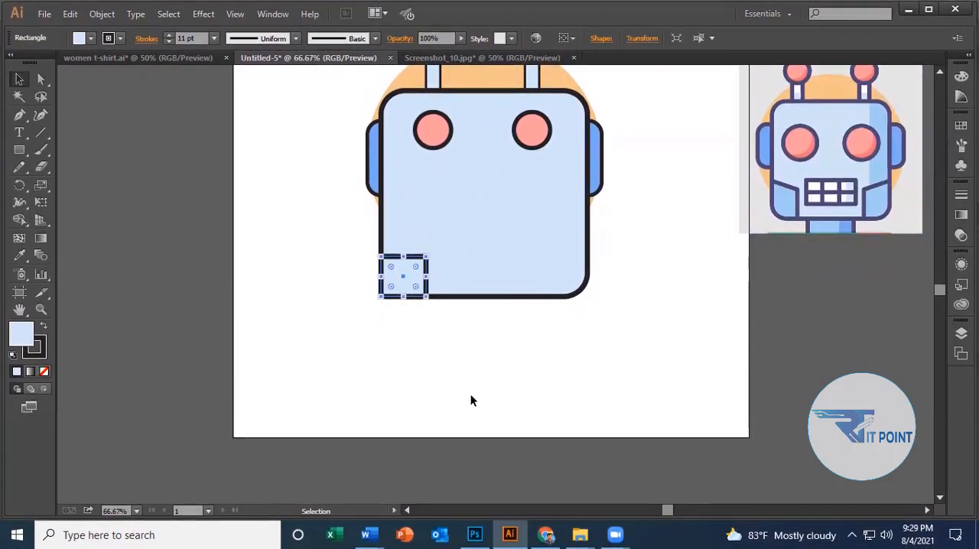
left_click_drag(49, 80, 99, 81)
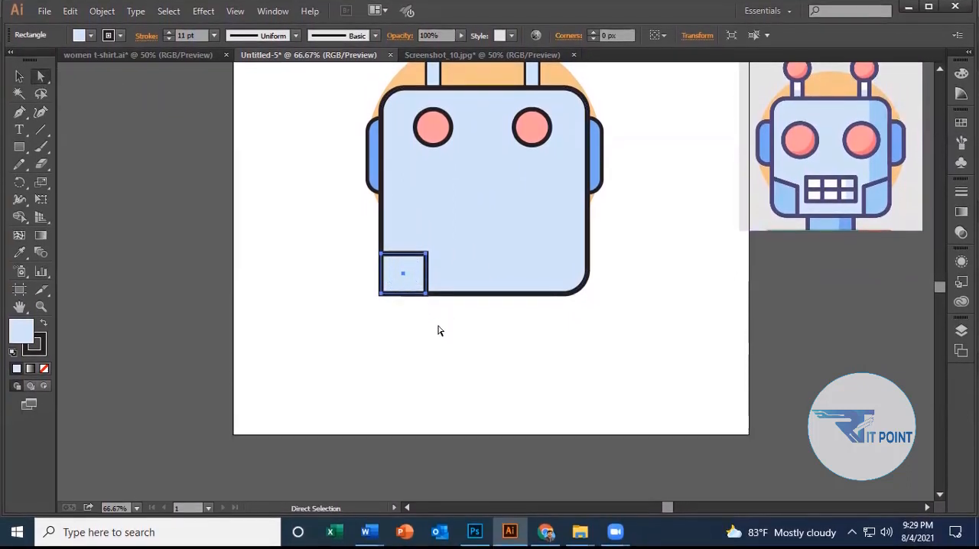
left_click(439, 327)
left_click(426, 255)
mouse_move(426, 265)
left_mouse_down()
mouse_move(418, 270)
mouse_move(426, 272)
left_mouse_up()
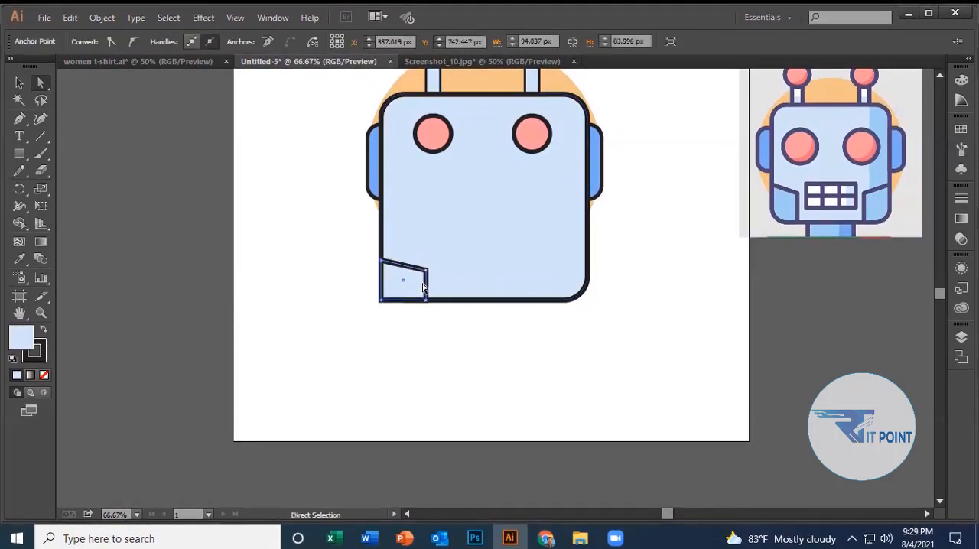
Narrow the slanted jaw panel from its inner edge and stretch it slightly taller from its upper edge.
left_click(18, 77)
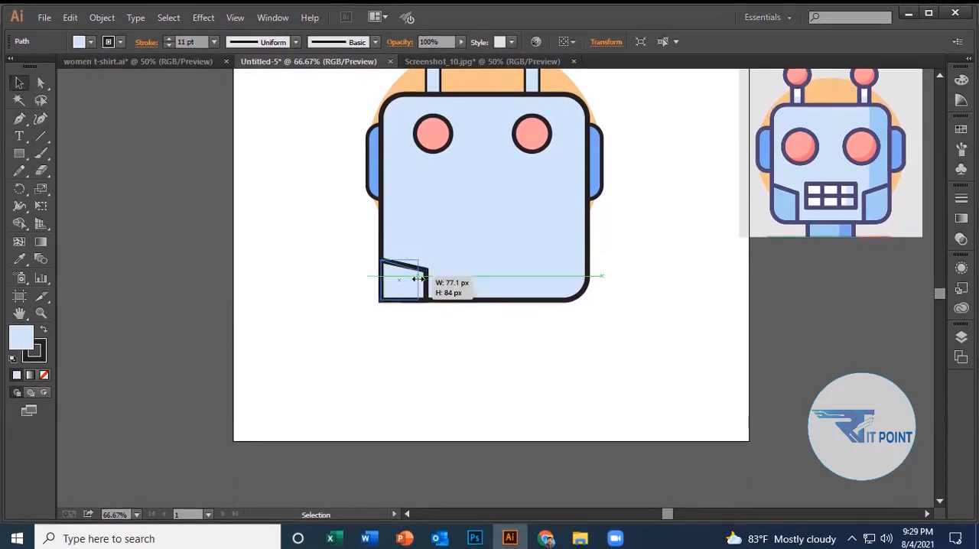
left_click_drag(419, 279, 419, 280)
left_click(374, 459)
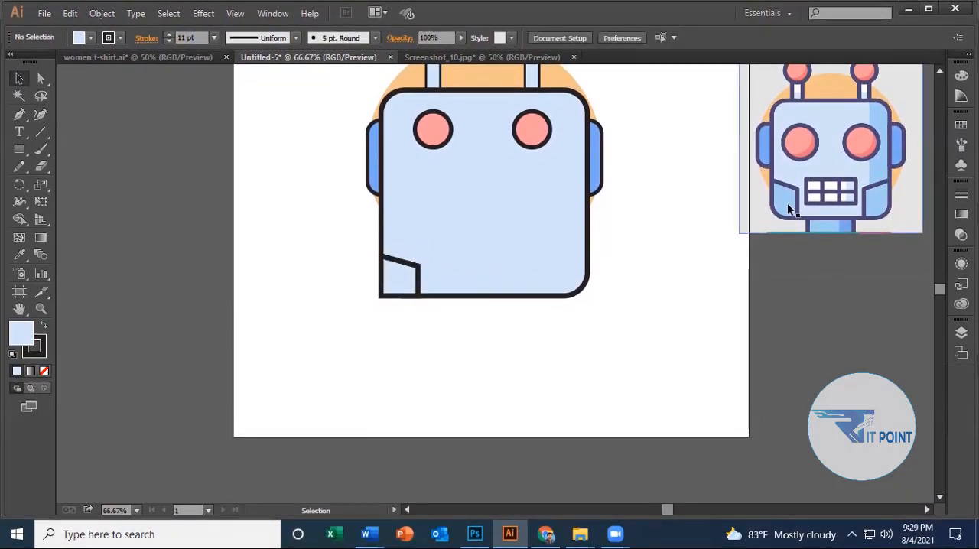
left_click(399, 274)
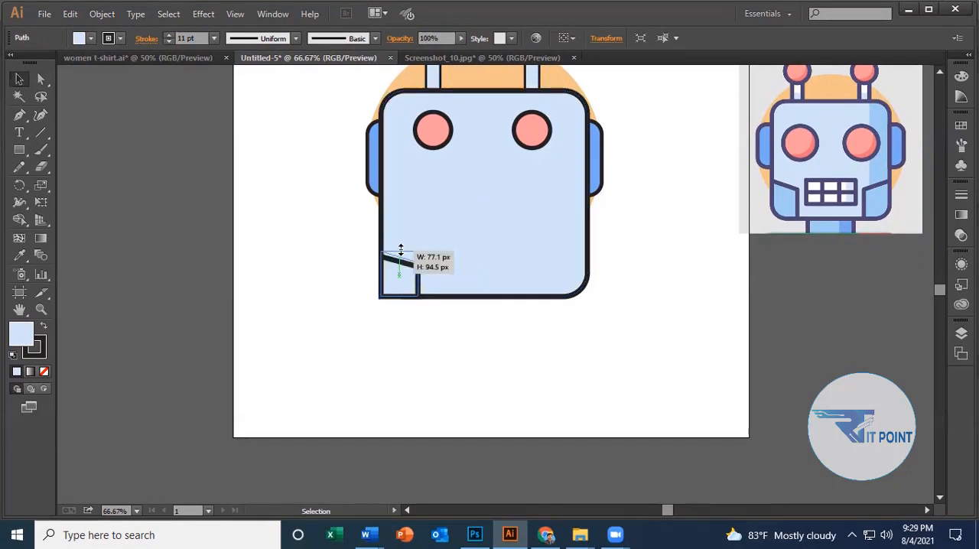
left_click_drag(400, 250, 400, 248)
left_click(387, 363)
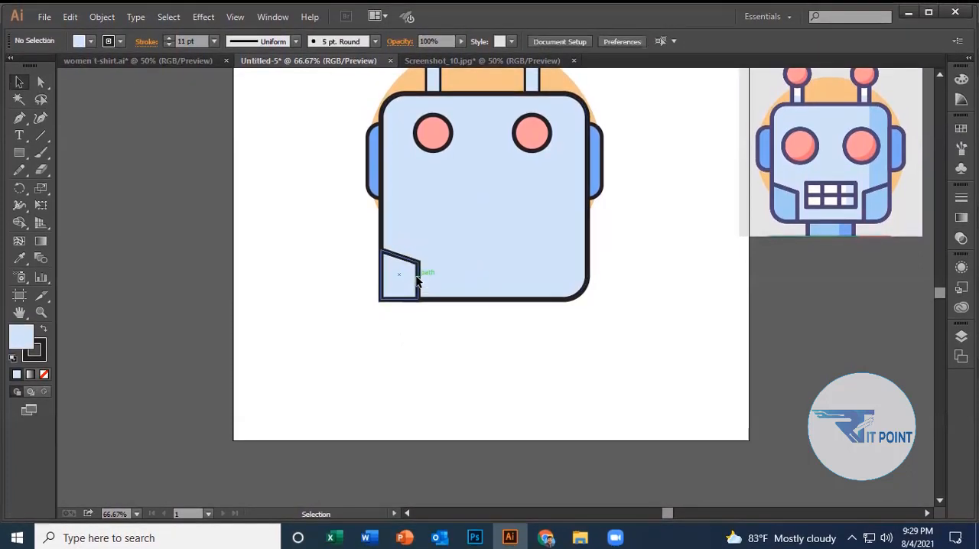
left_click(418, 280)
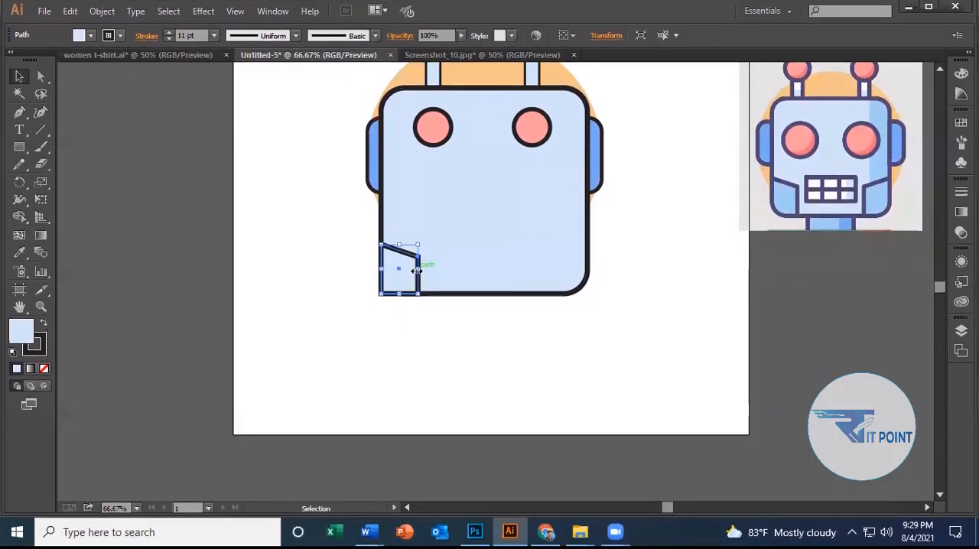
left_click_drag(416, 271, 413, 272)
left_click(469, 421)
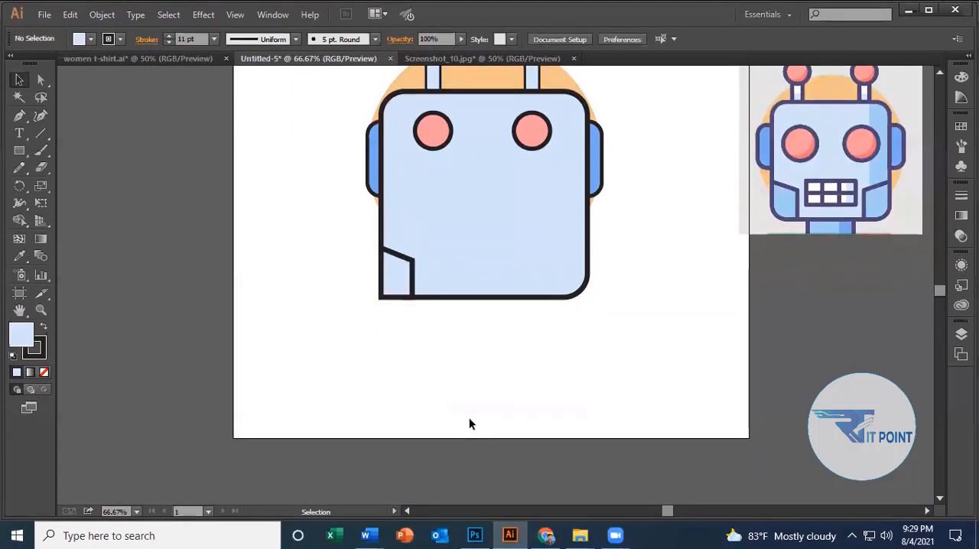
Fill the jaw panel with the medium blue sampled from the reference robot's matching jaw piece.
left_click(394, 267)
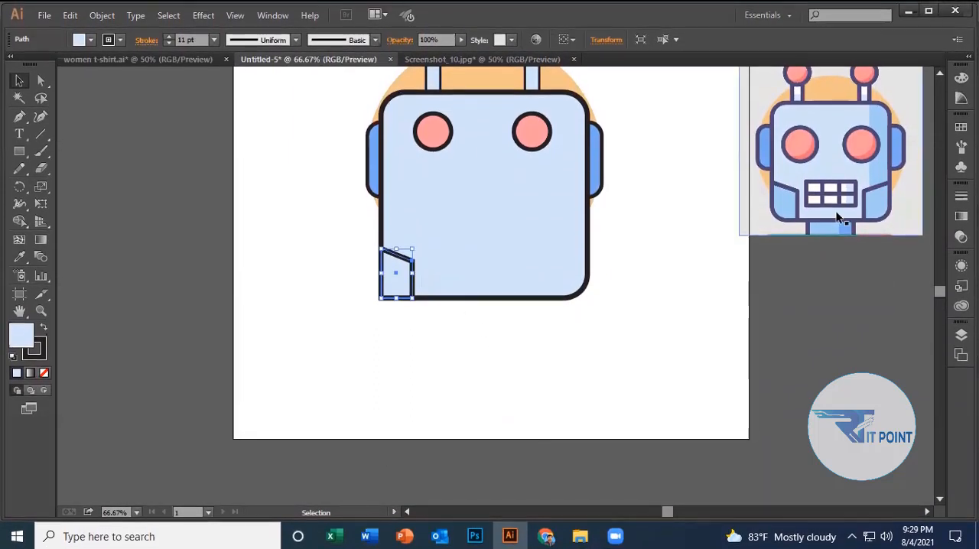
left_click(20, 256)
left_click(778, 227)
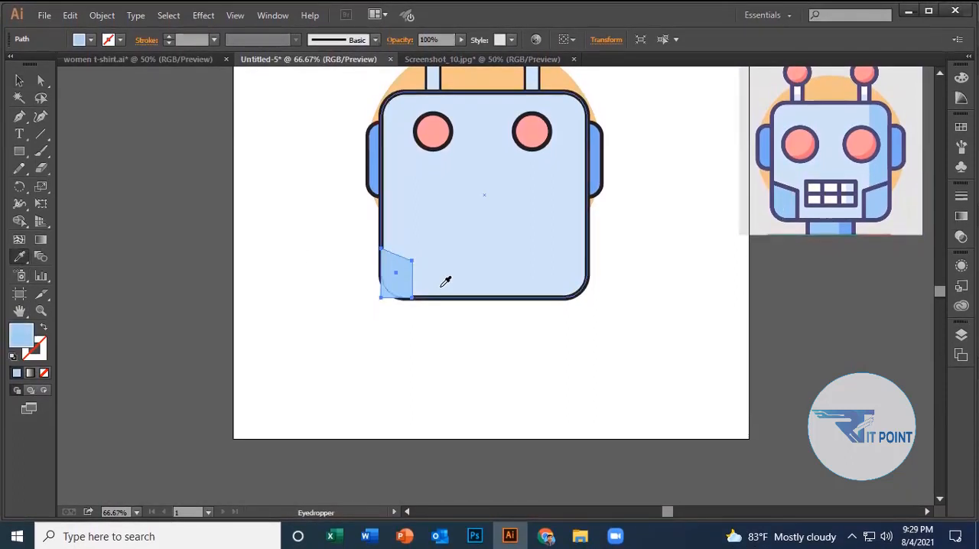
left_click(19, 80)
left_click(490, 390)
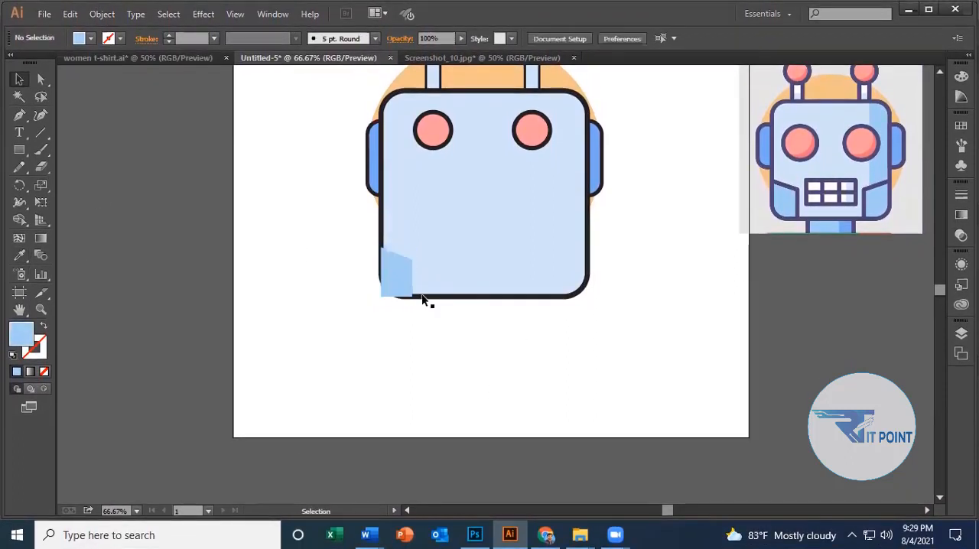
Give the slanted jaw panel a black 9 pt outline matching the face.
left_click(398, 280)
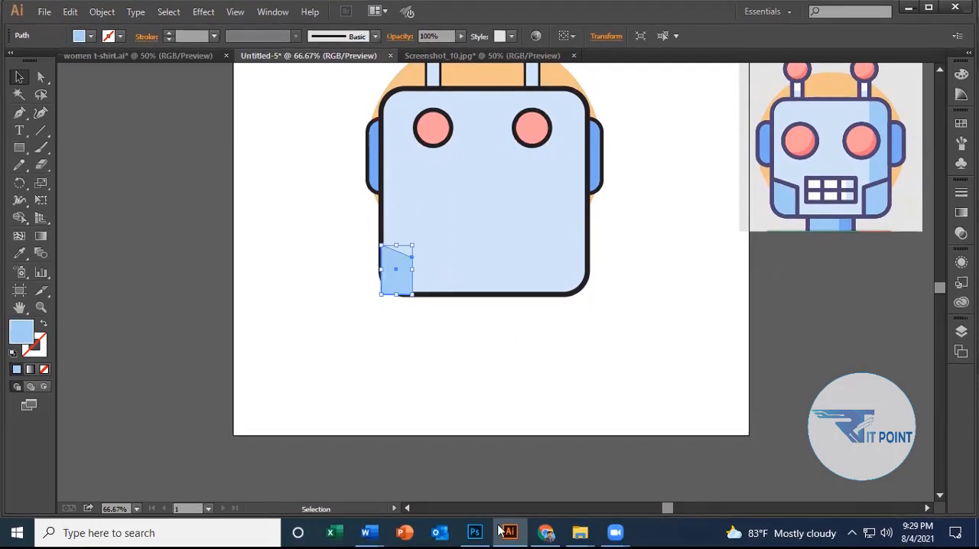
left_click(168, 32)
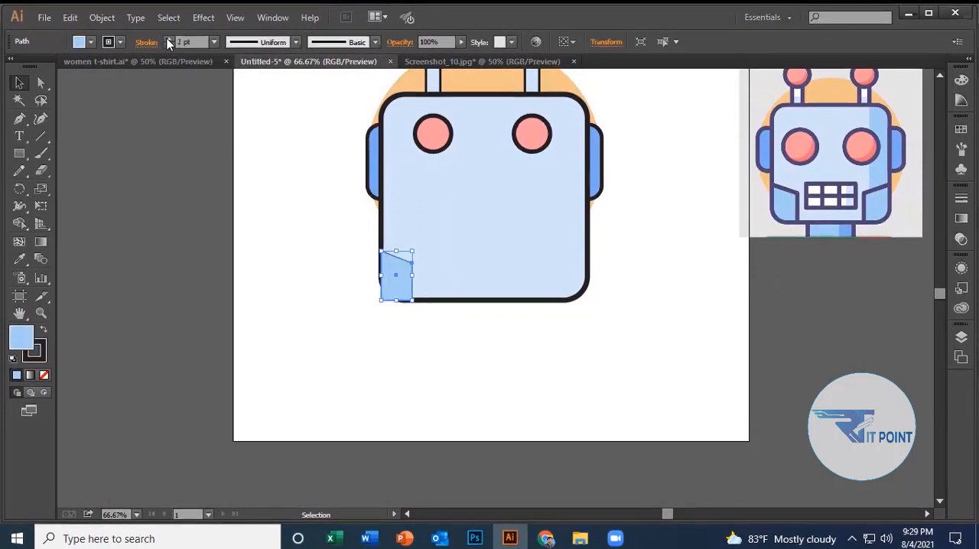
left_click(169, 36)
left_click(168, 36)
left_click(168, 35)
left_click(169, 36)
left_click(168, 36)
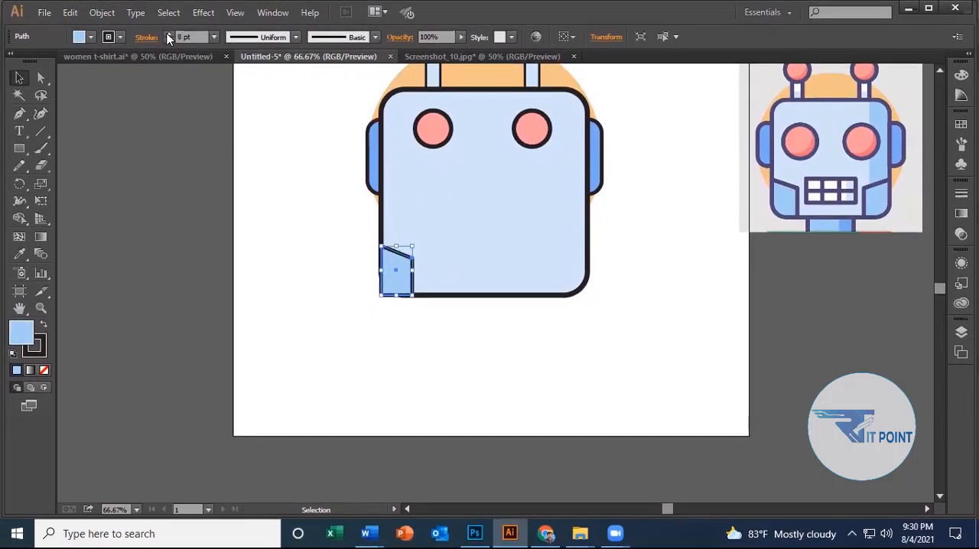
left_click(356, 378)
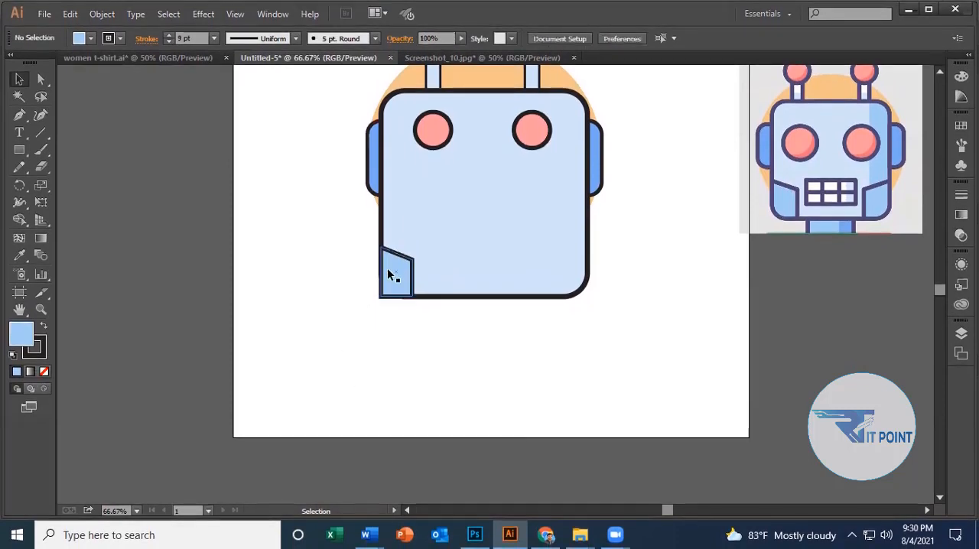
left_click(384, 230)
left_click(394, 257, "shift")
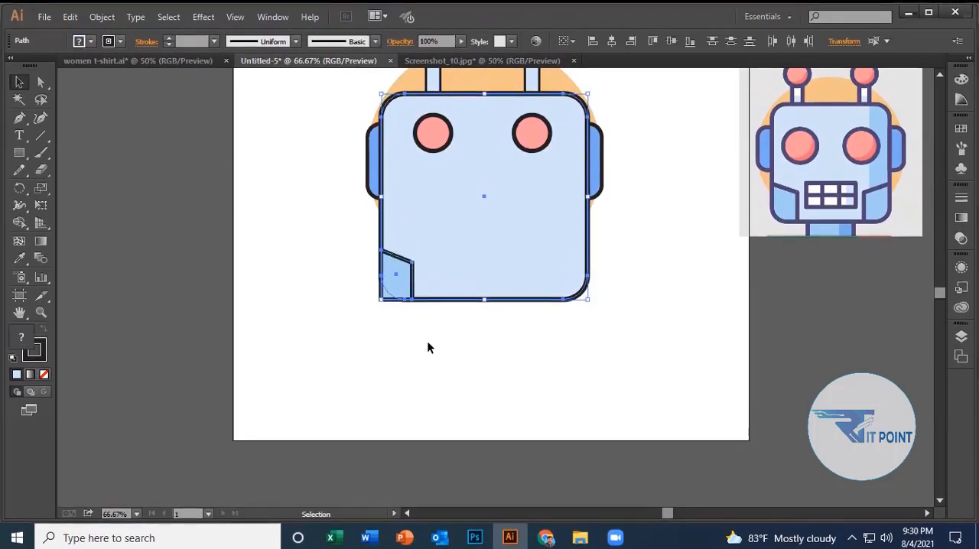
left_click(428, 341)
left_click(385, 284)
left_click(354, 448)
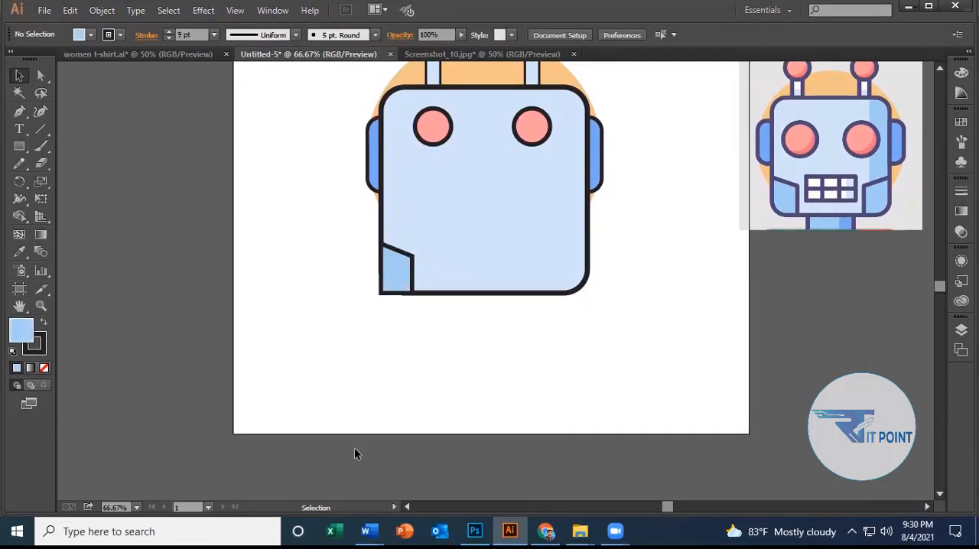
scroll(380, 325, "up", 2)
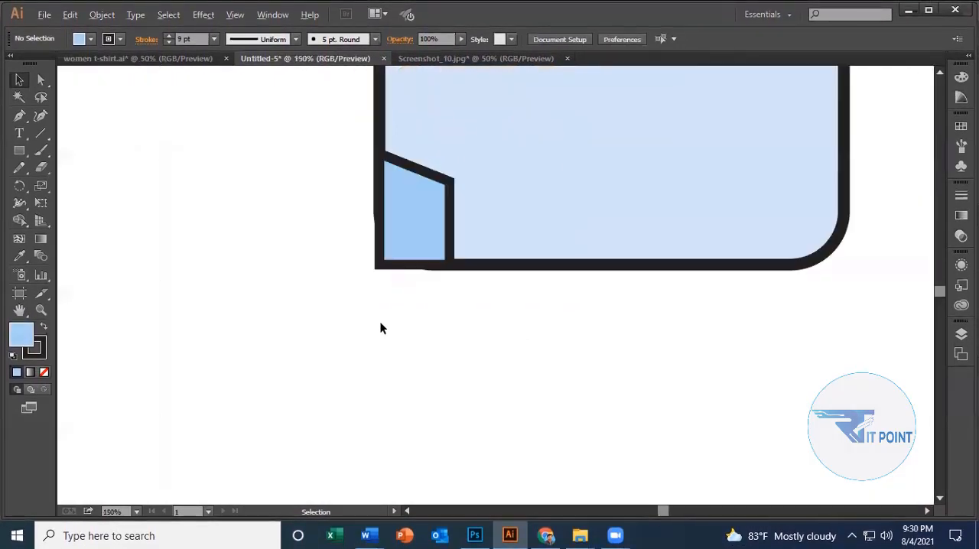
left_click(384, 245)
left_click(452, 308)
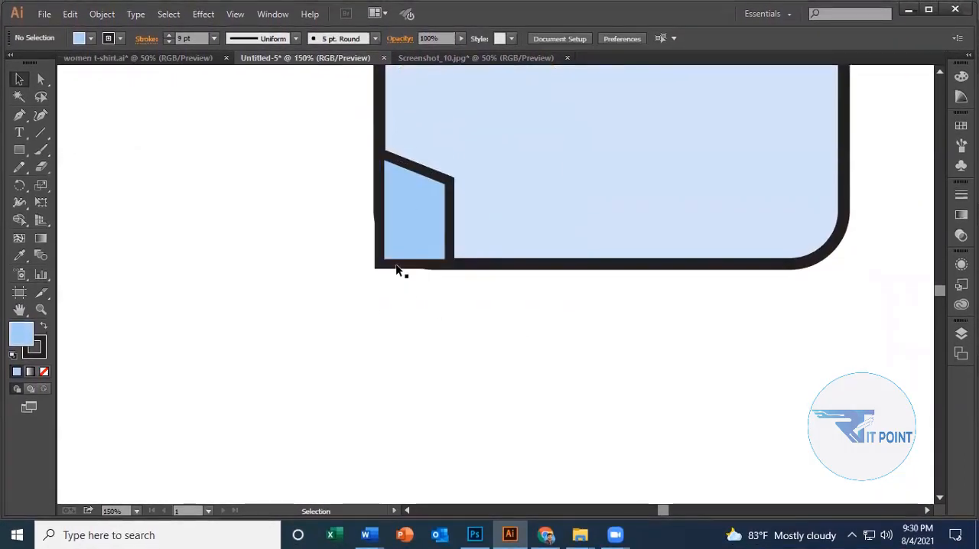
Try rounding all corners of the slanted jaw panel slightly, and undo back to its 8 pt outline with sharp corners.
left_click(390, 266)
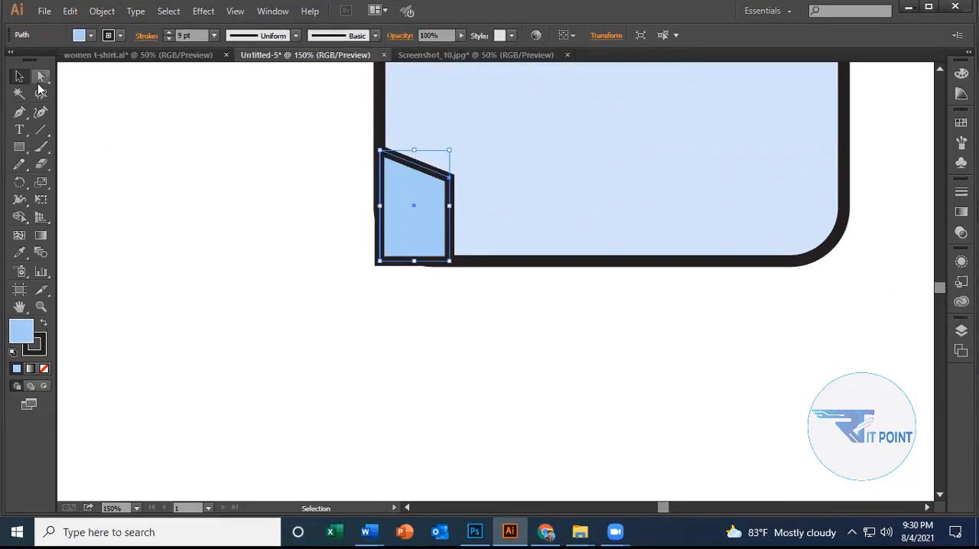
key("a")
left_click_drag(389, 251, 392, 254)
scroll(404, 312, "up", 3)
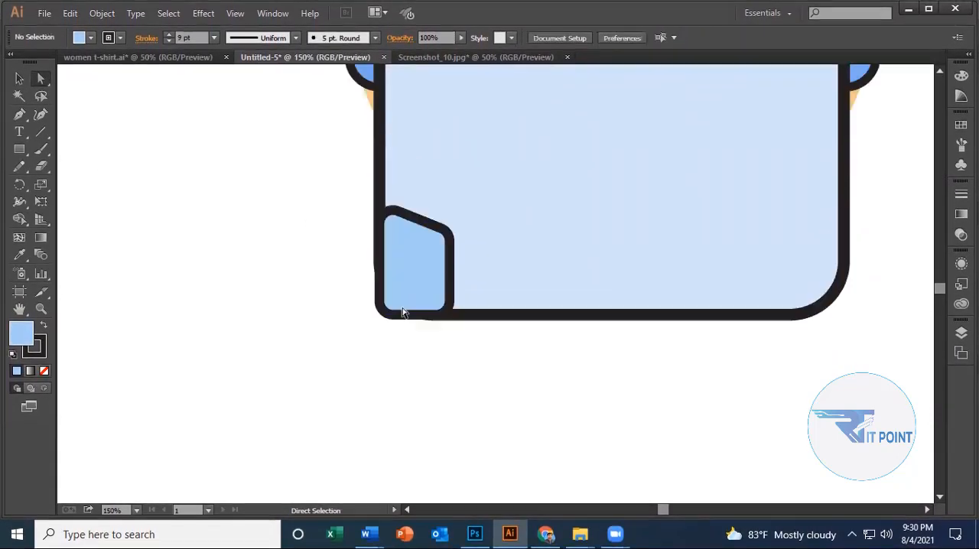
scroll(402, 315, "down", 2)
left_click_drag(520, 290, 505, 282)
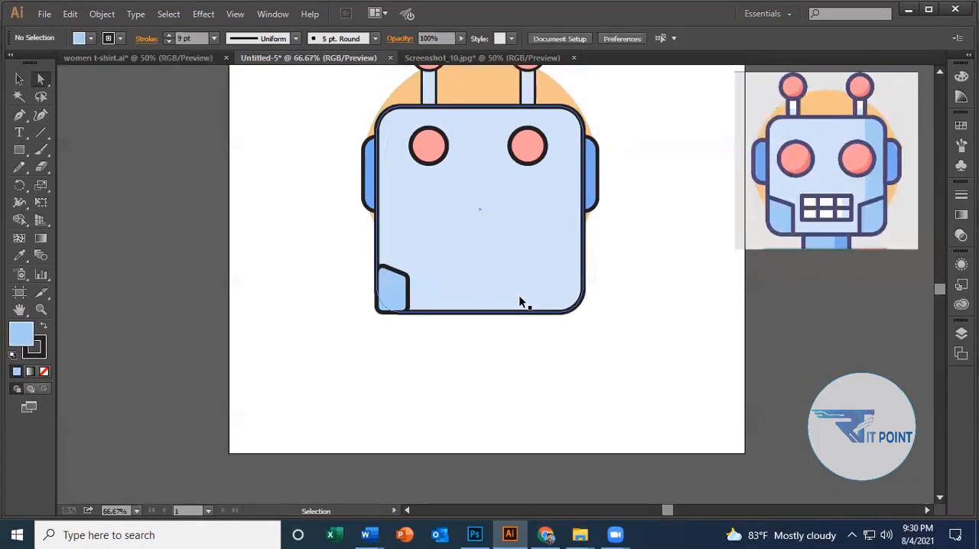
key("ctrl+z")
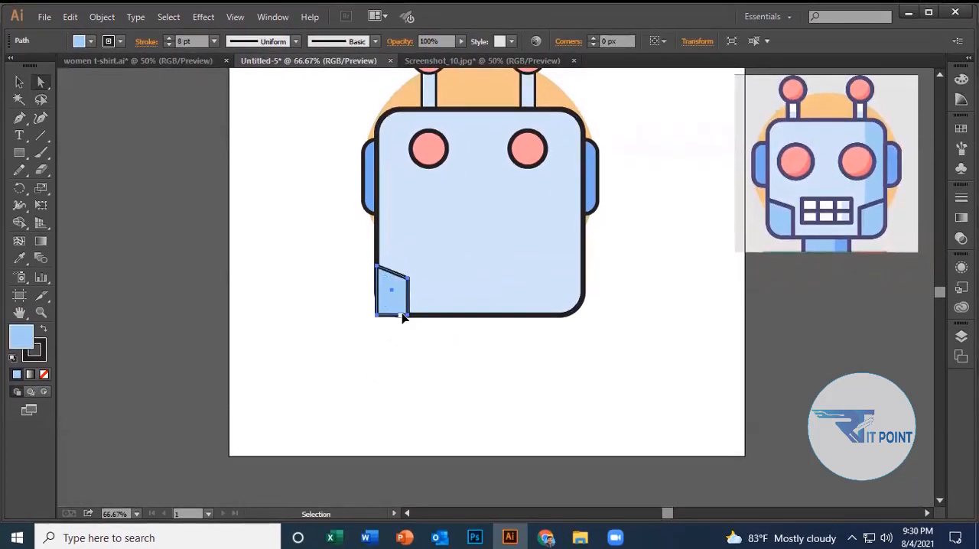
Round only the jaw panel's lower outer corner to a radius of about 15 px.
key("a")
scroll(420, 329, "up", 1, "alt")
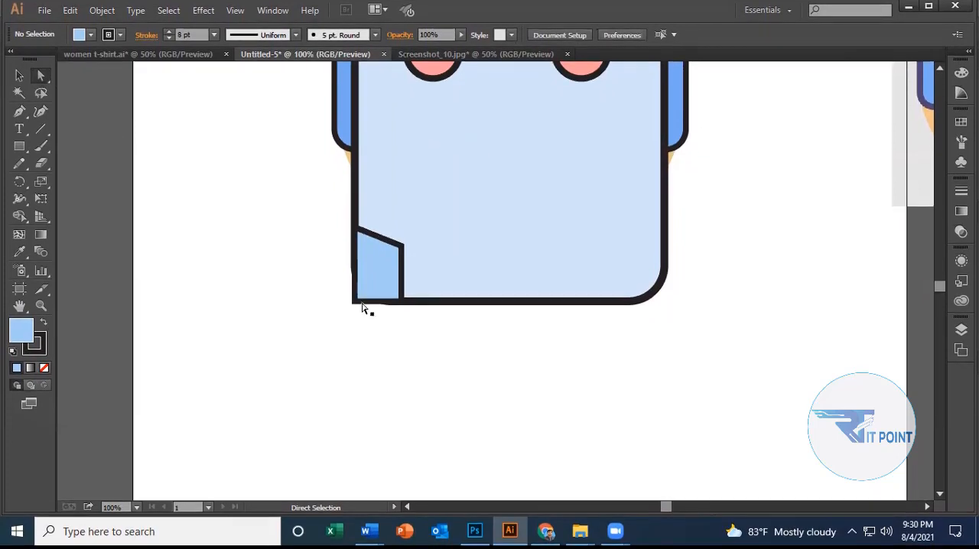
left_click_drag(359, 311, 360, 294)
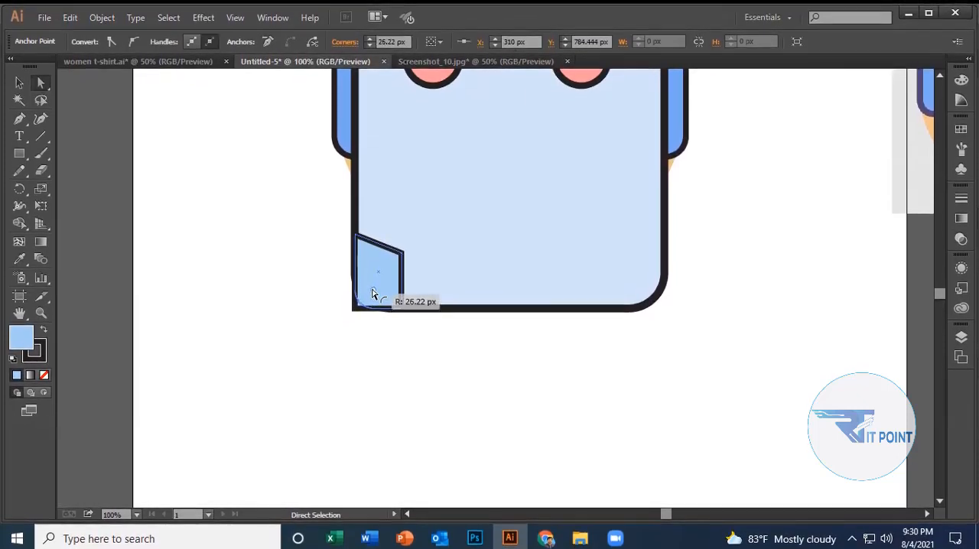
left_click_drag(364, 295, 362, 295)
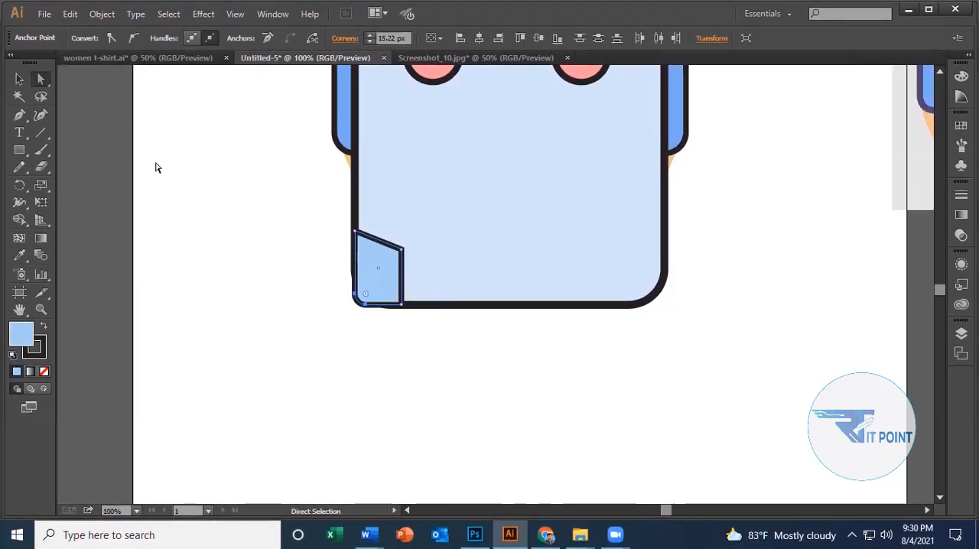
left_click(19, 82)
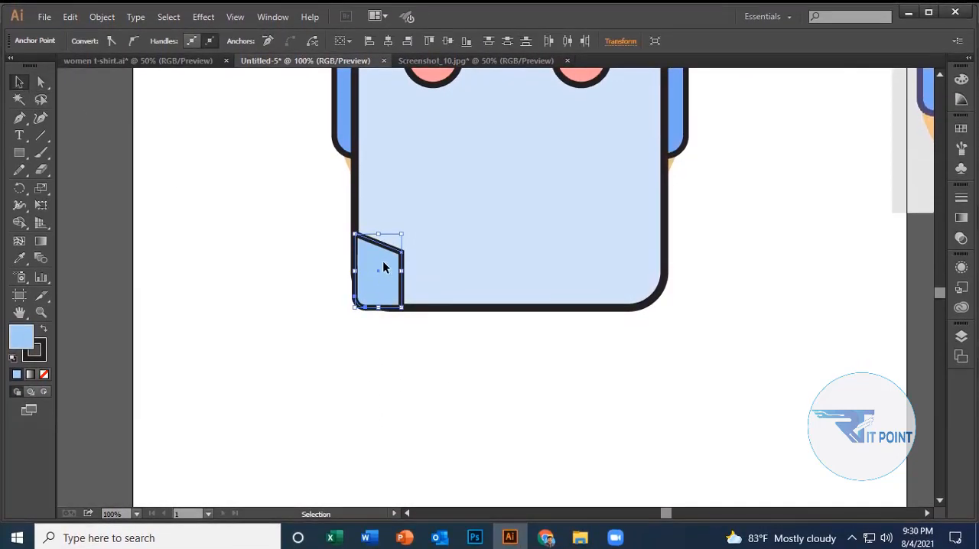
left_click_drag(383, 261, 402, 289)
left_click(413, 340)
left_click(390, 355)
Look at the face rectangle's shape properties.
scroll(390, 350, "up", 5)
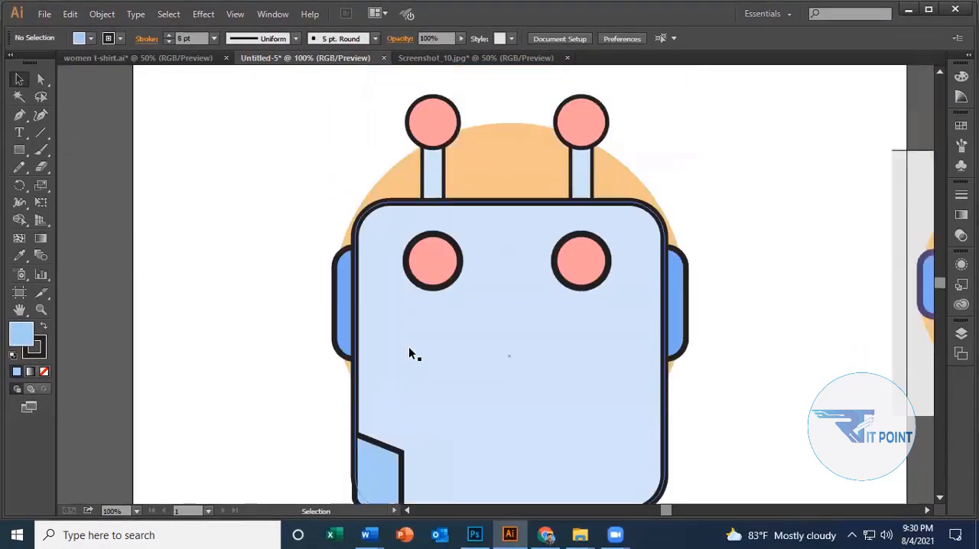
scroll(405, 340, "down", 3, "alt")
scroll(510, 342, "up", 1, "alt")
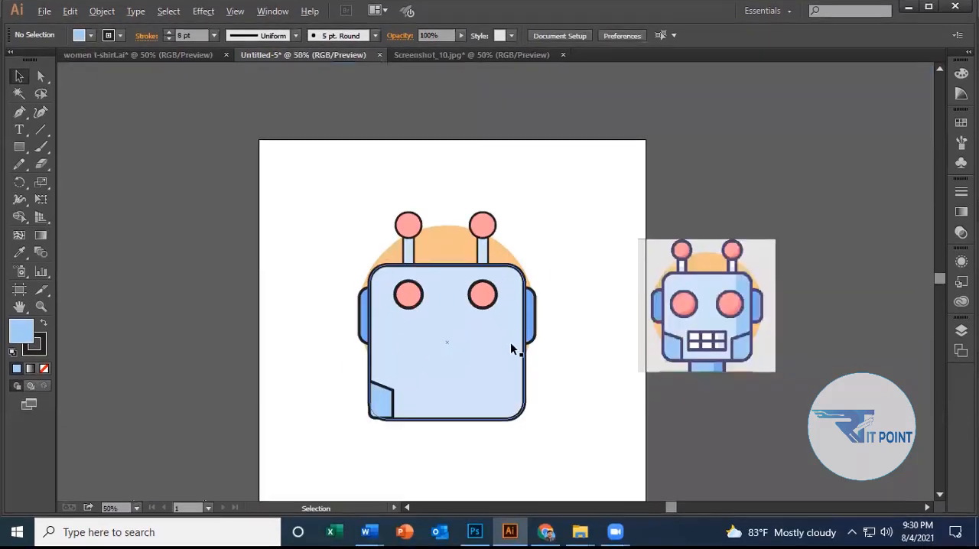
left_click(368, 374)
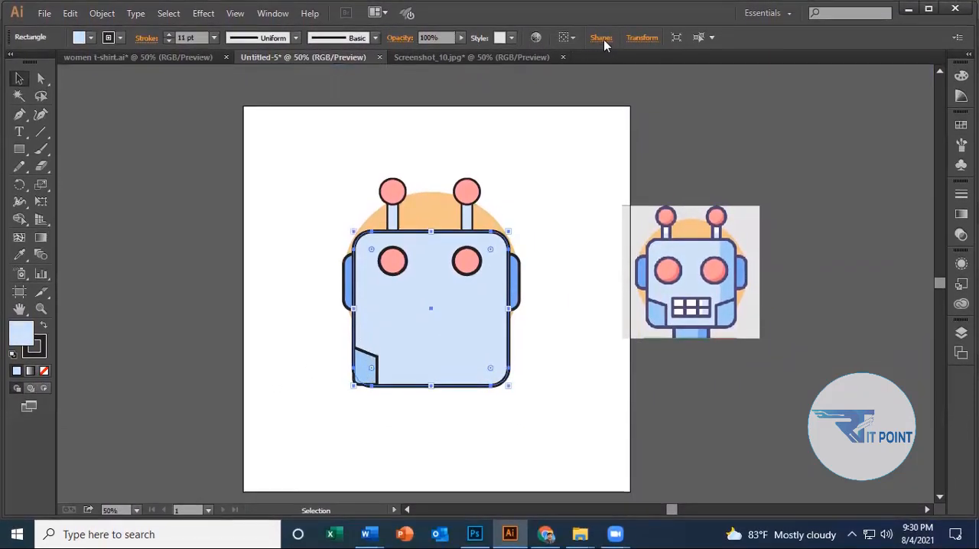
left_click(602, 37)
left_click(711, 118)
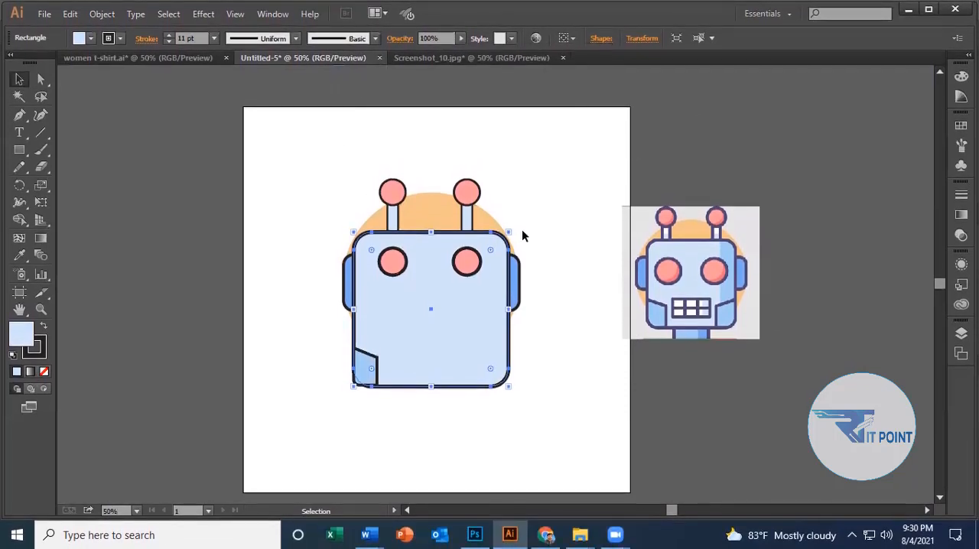
left_click(520, 184)
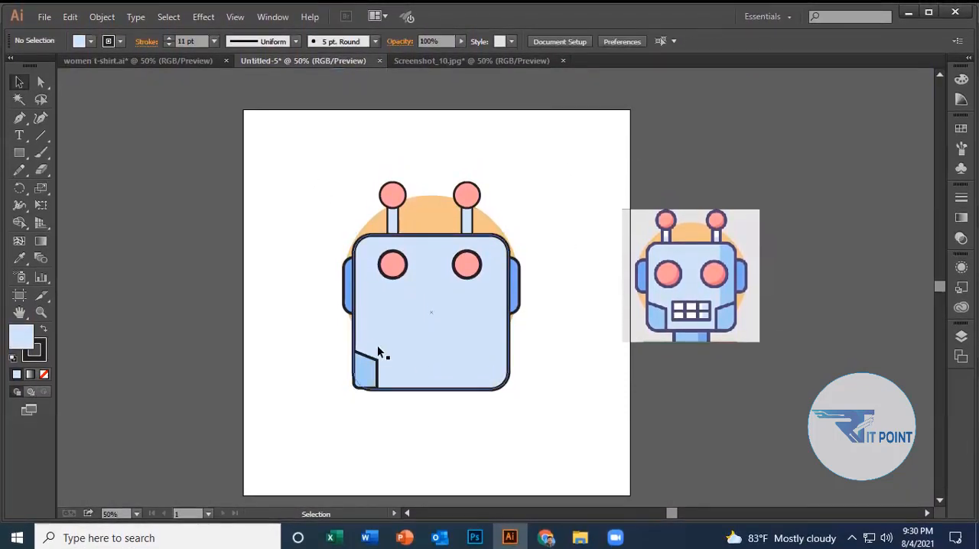
Try aligning the jaw panel and face by their right edges and horizontal centers, undoing the centering each time.
left_click(367, 367)
left_click(363, 331, "shift")
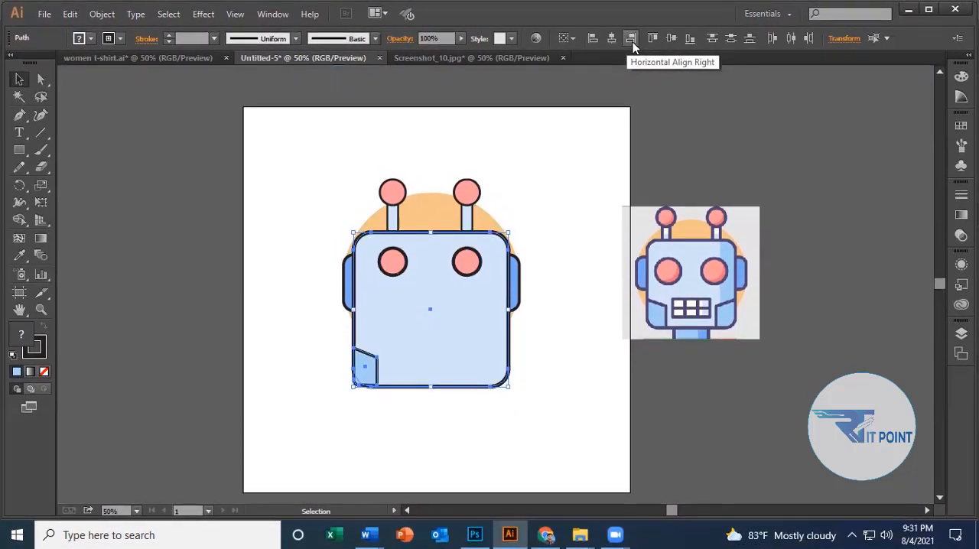
left_click(632, 37)
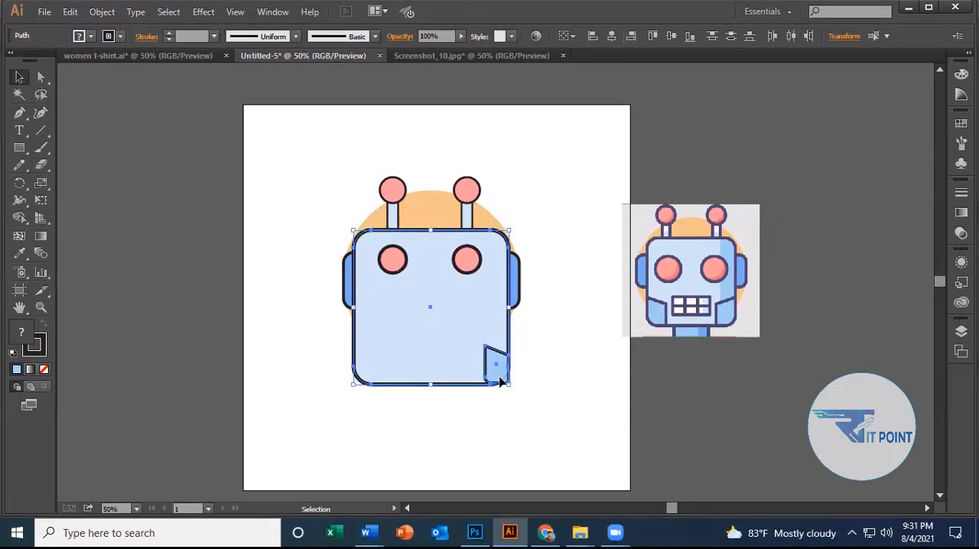
left_click(593, 37)
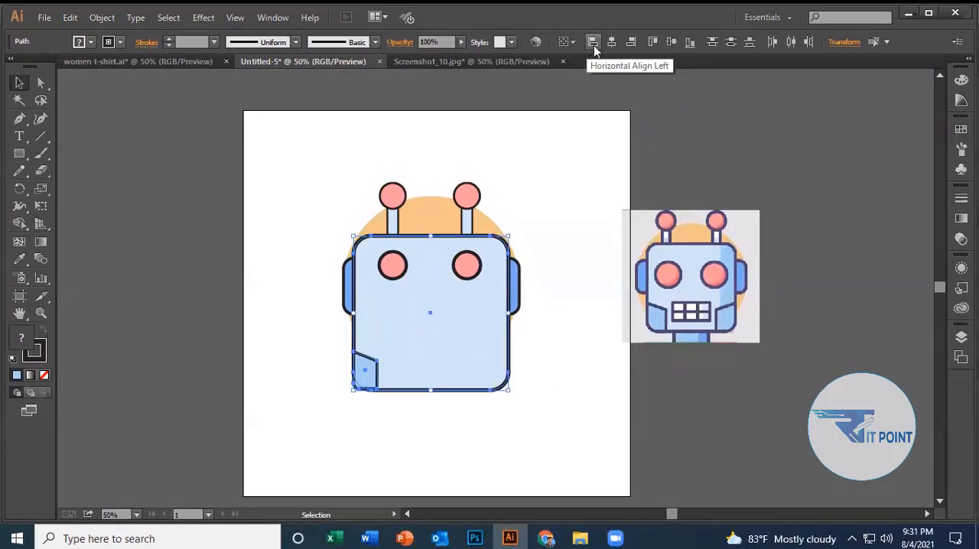
left_click(612, 38)
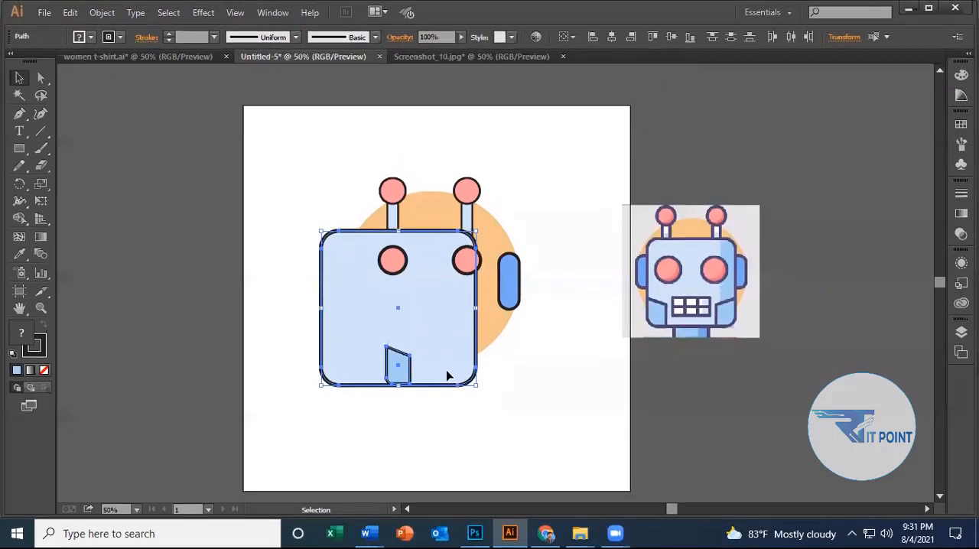
key("ctrl+z")
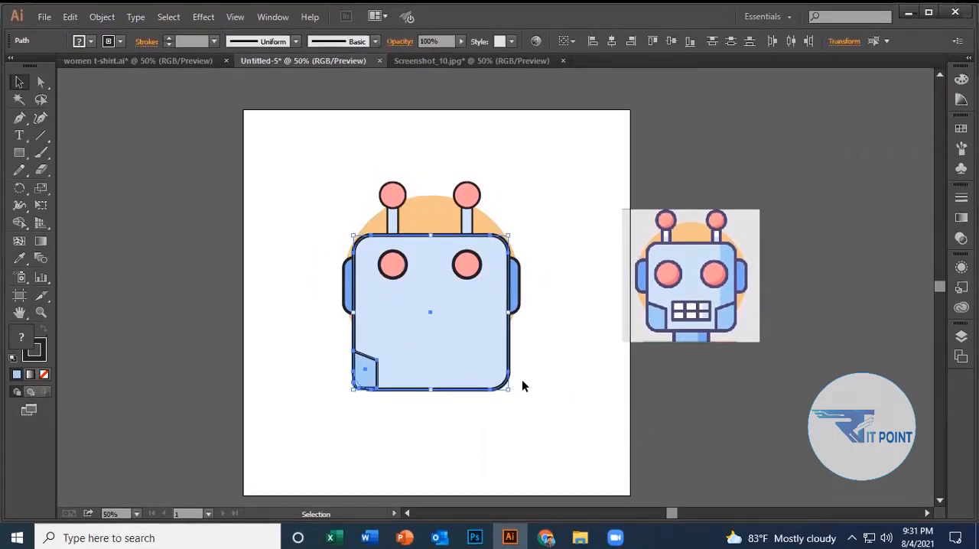
left_click(631, 39)
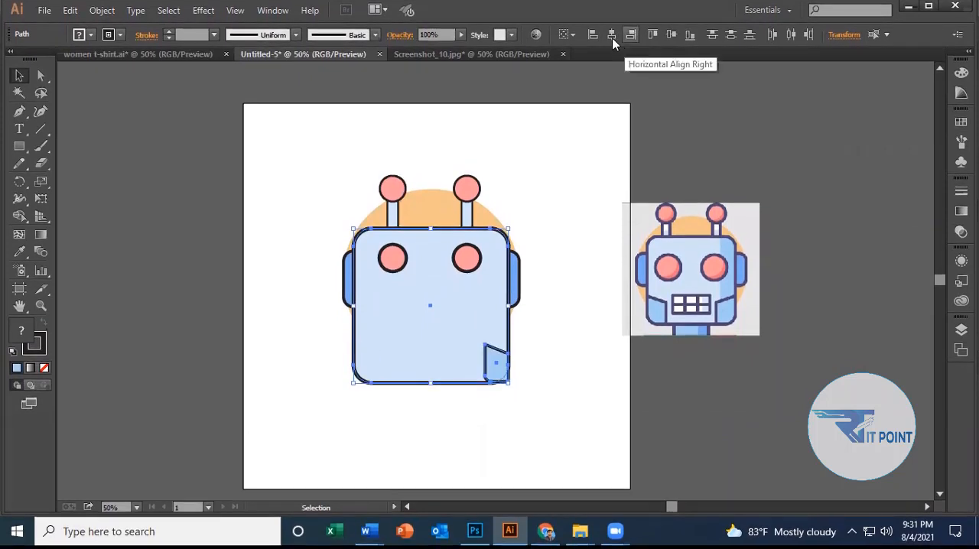
left_click(612, 39)
key("ctrl+z")
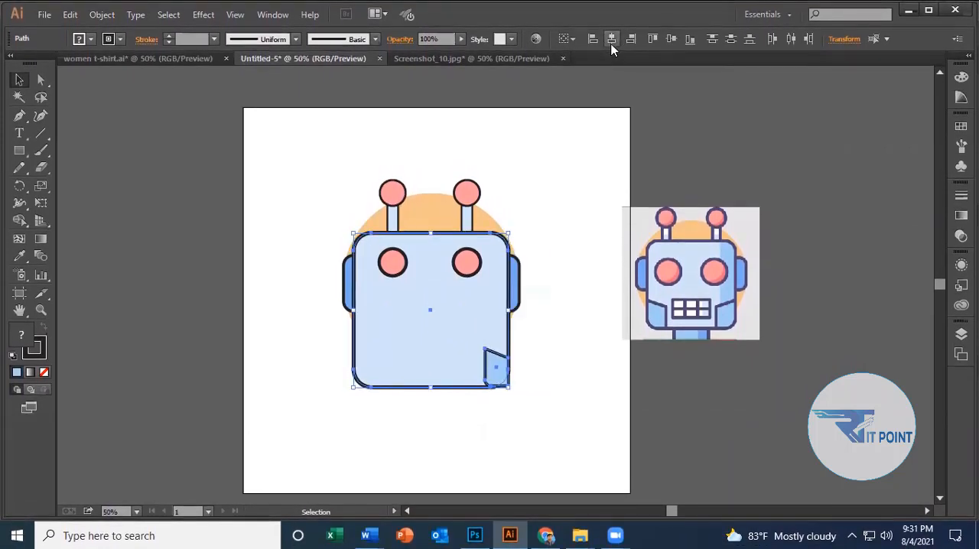
Align the jaw panel and the face along their left edges.
left_click(592, 34)
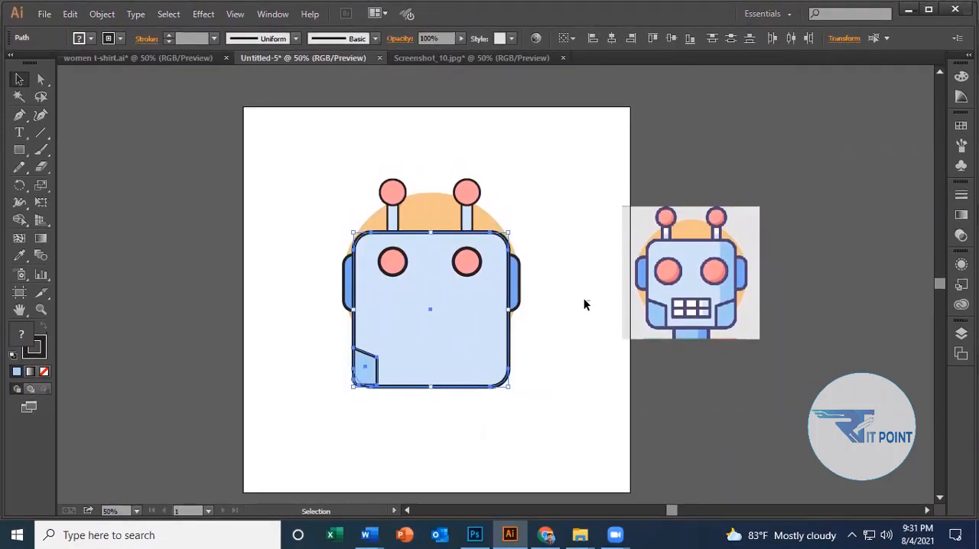
left_click(543, 408)
scroll(395, 407, "up", 1)
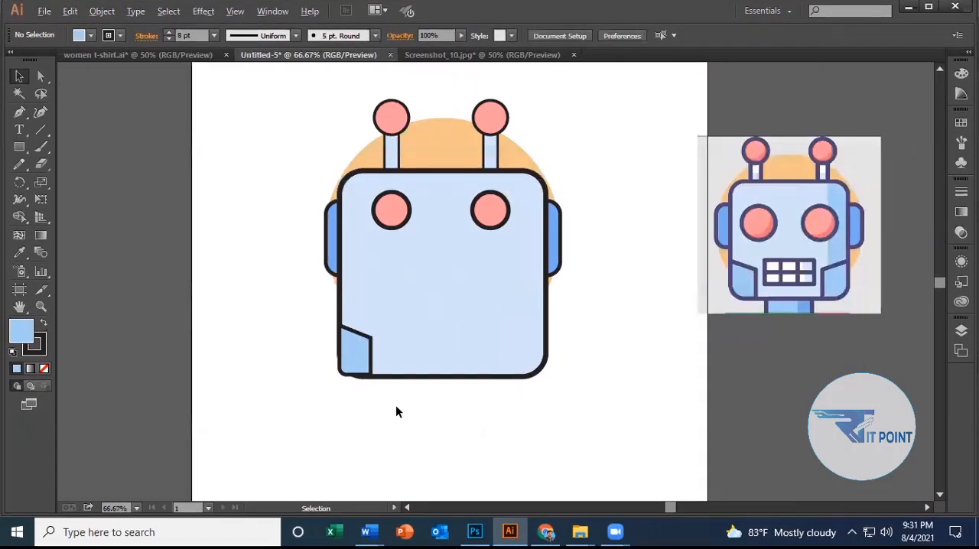
Move the jaw panel off the face onto the blank artboard area beside the left ear.
left_click(366, 359)
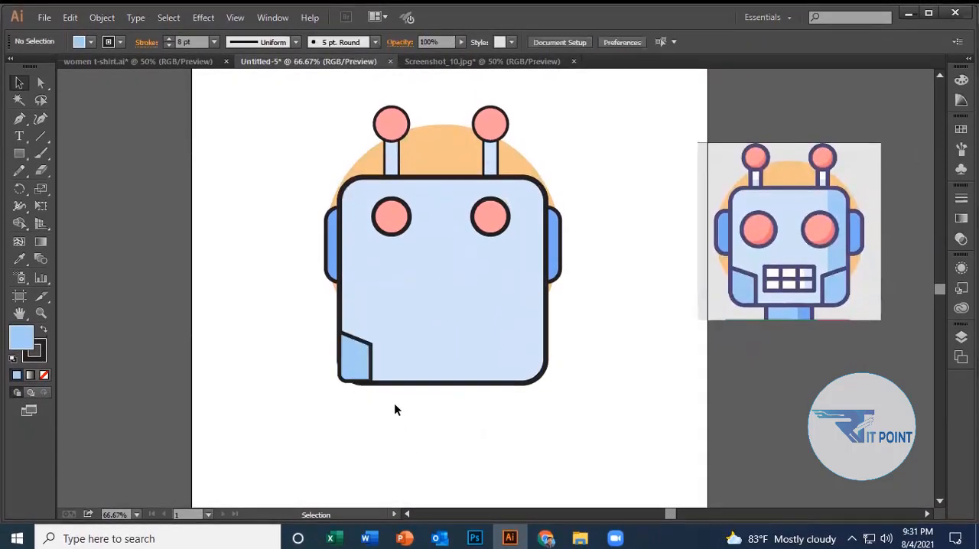
left_click(362, 364)
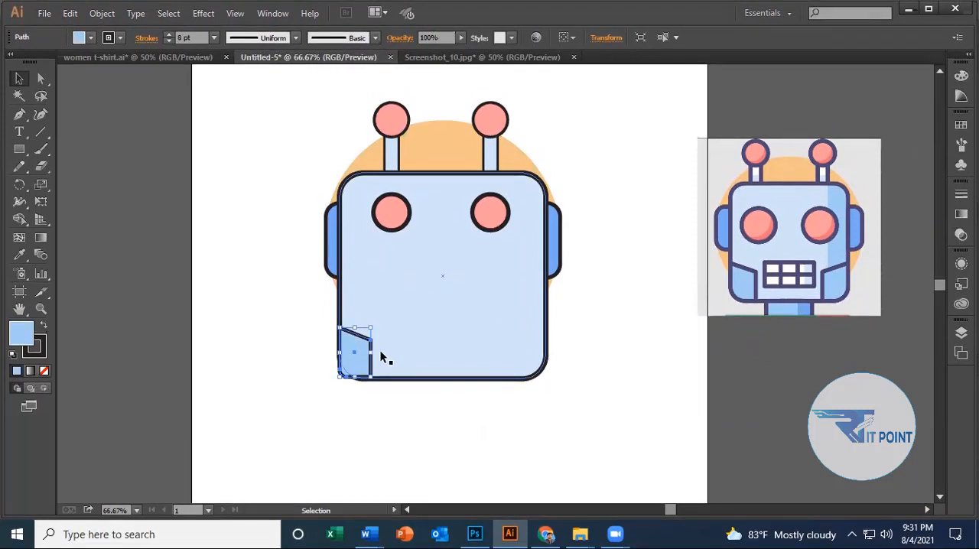
left_click_drag(354, 352, 370, 356)
left_click(390, 424)
left_click(391, 422)
left_click(406, 439)
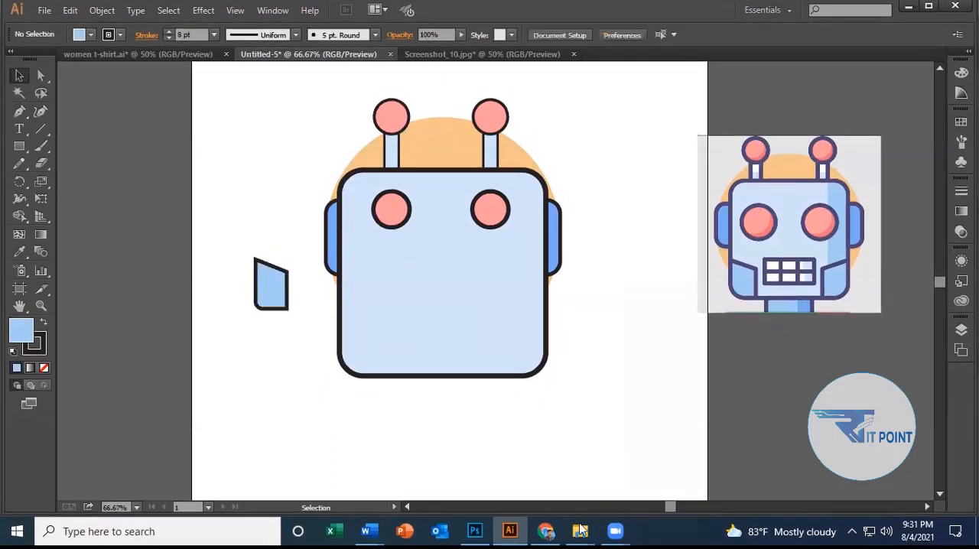
Draw a closed jaw panel over the face's lower-left corner with the Pen tool, with a slanted top and a curved outer corner.
left_click(19, 122)
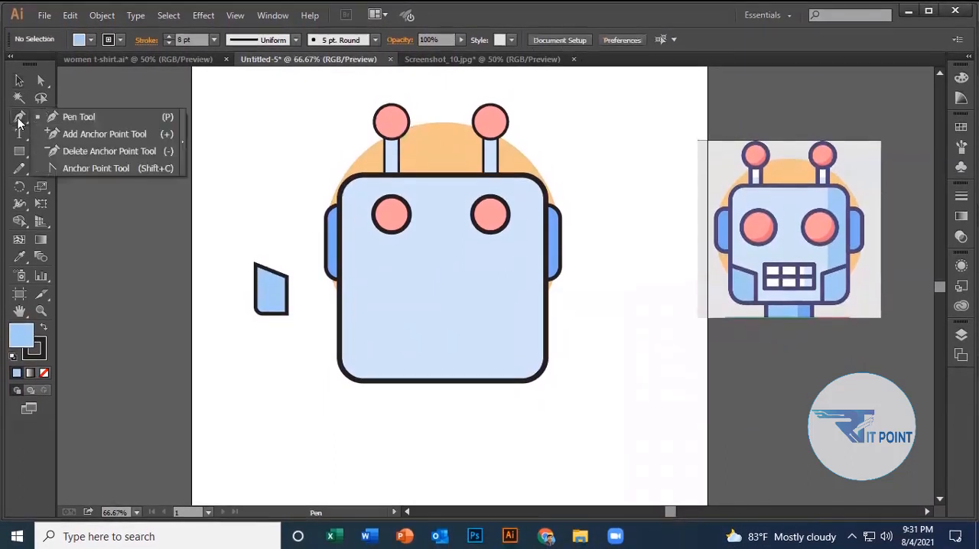
left_click(54, 116)
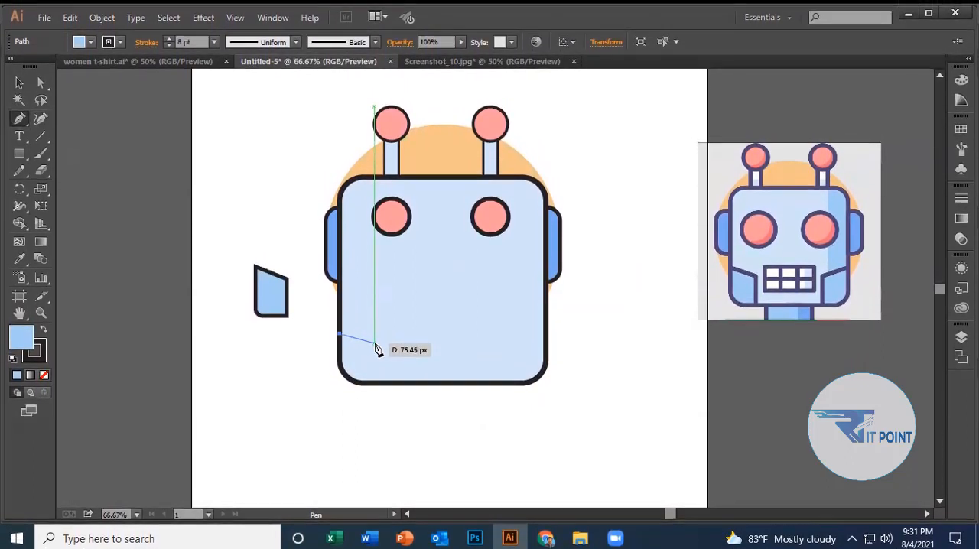
left_click(374, 379)
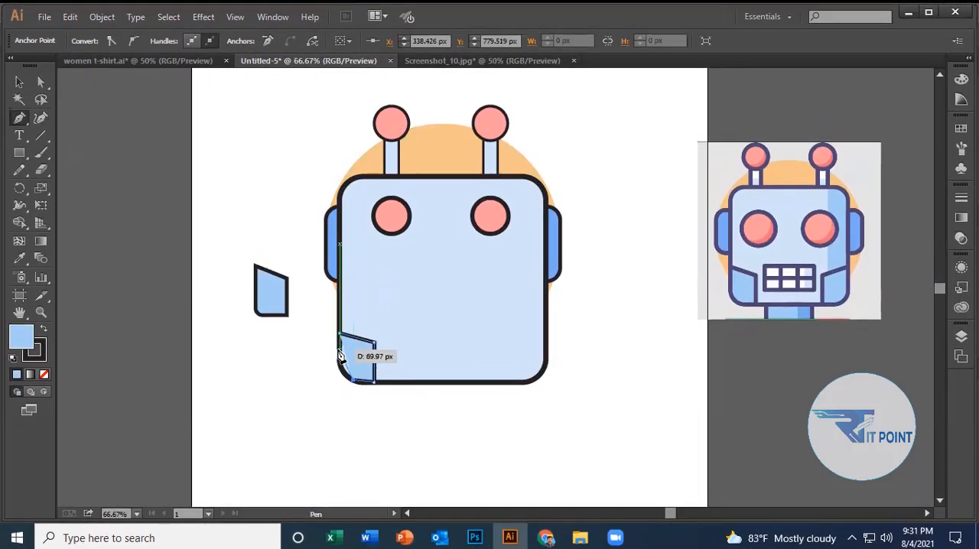
left_click_drag(339, 352, 340, 334)
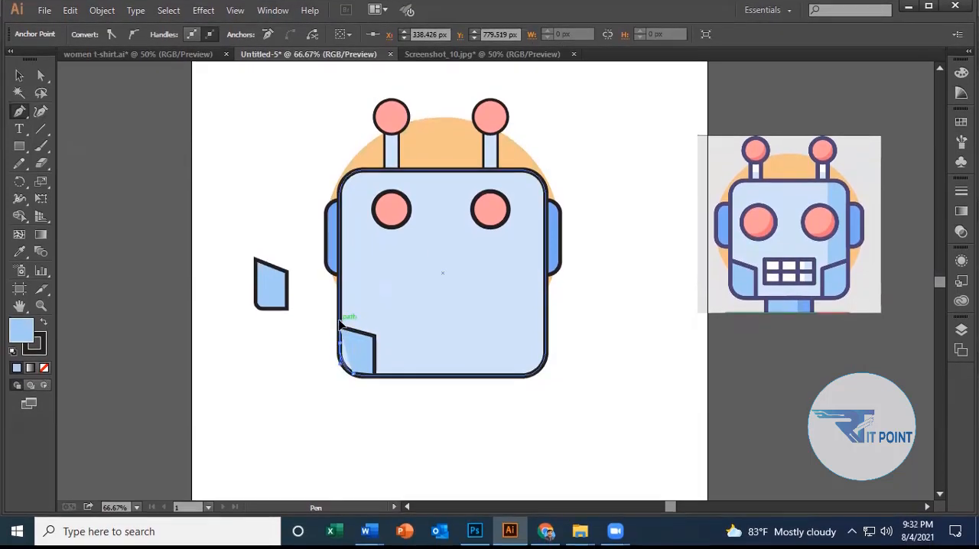
left_click(339, 326)
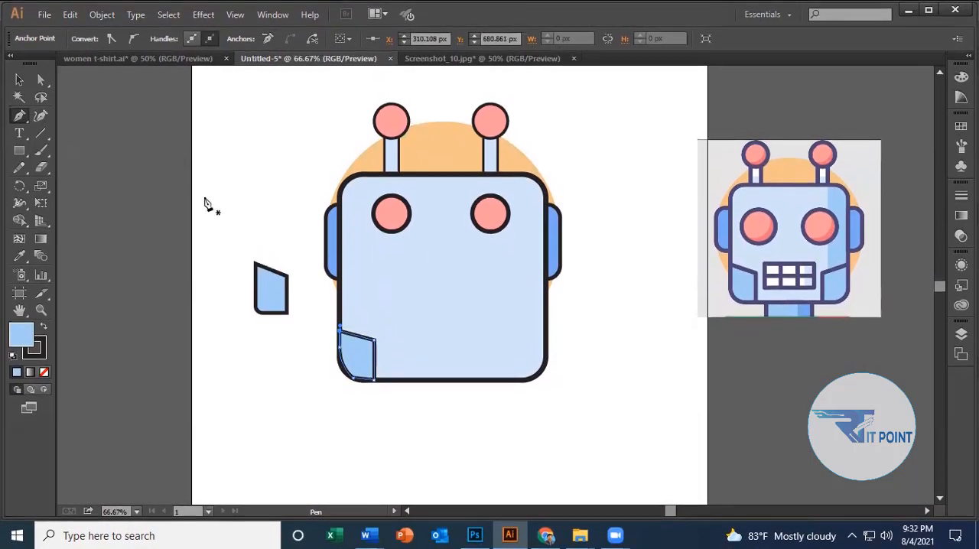
left_click(20, 80)
left_click(125, 127)
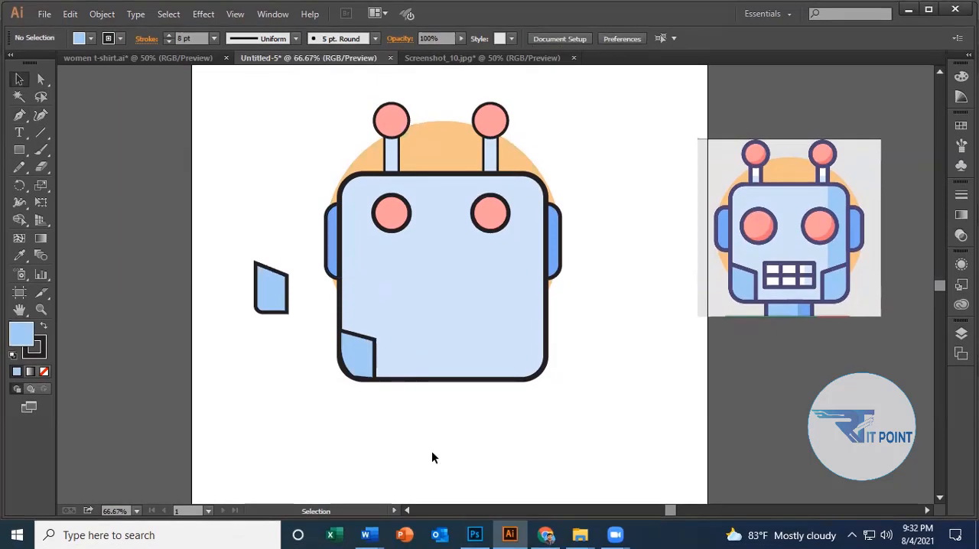
Undo the new jaw panel's outline back to just its slanted top edge.
key("ctrl")
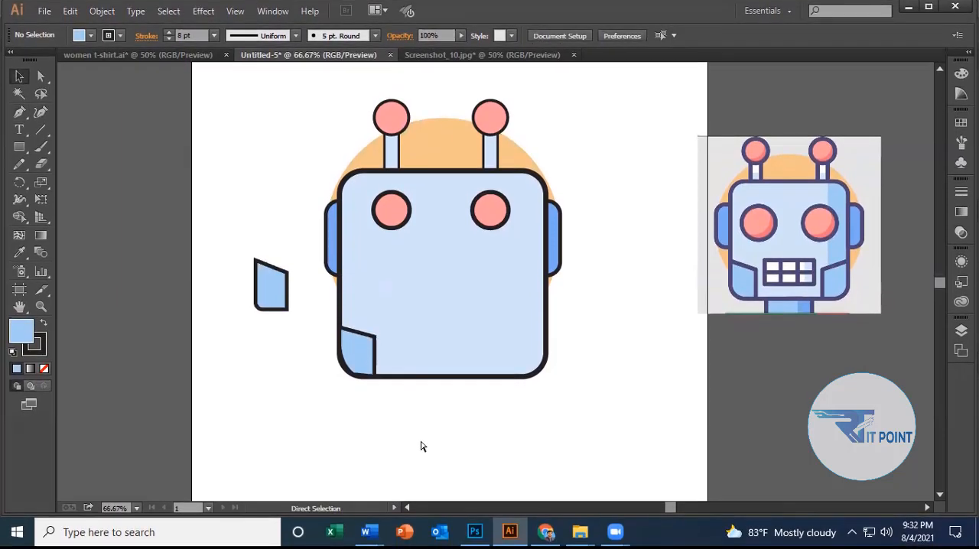
key("ctrl+z")
key("ctrl+z")
key("ctrl+z")
key("ctrl+z")
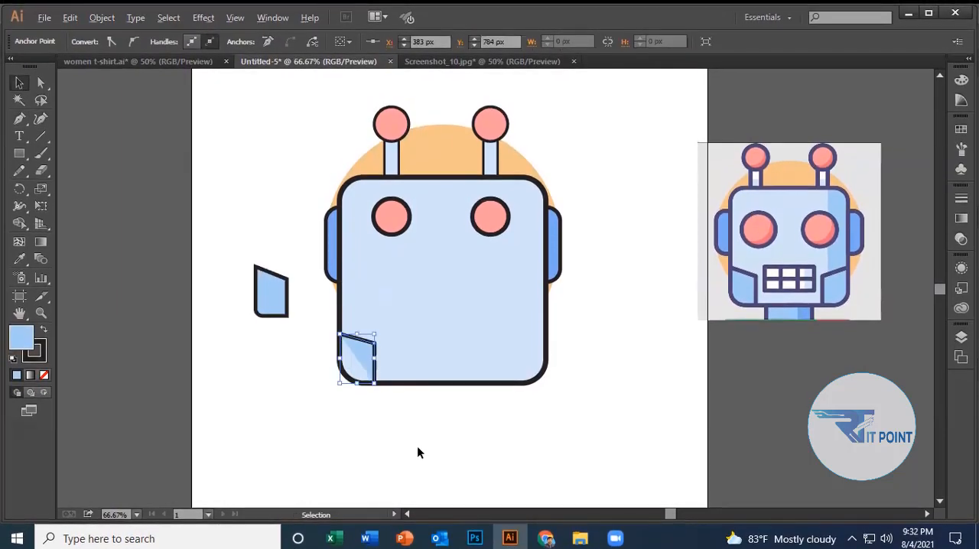
scroll(417, 446, "up", 2)
key("ctrl+z")
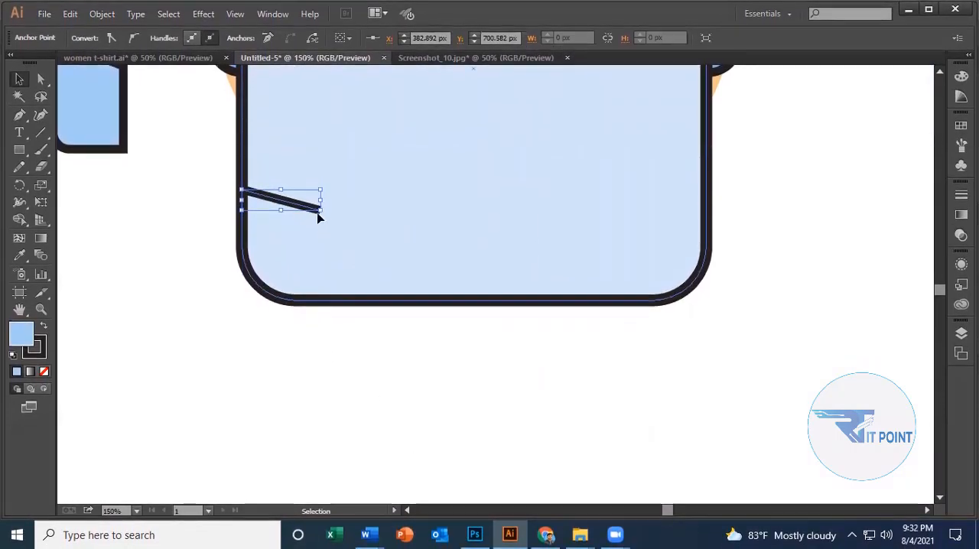
Continue the slanted edge with a straight vertical side and a curve following the face's rounded lower-left corner, closing the jaw panel.
left_click(319, 218)
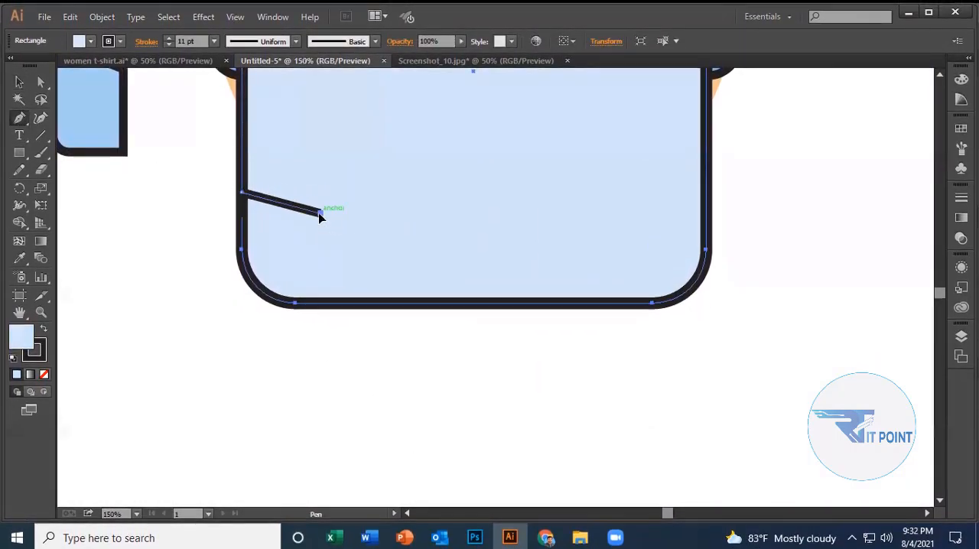
left_click(320, 211)
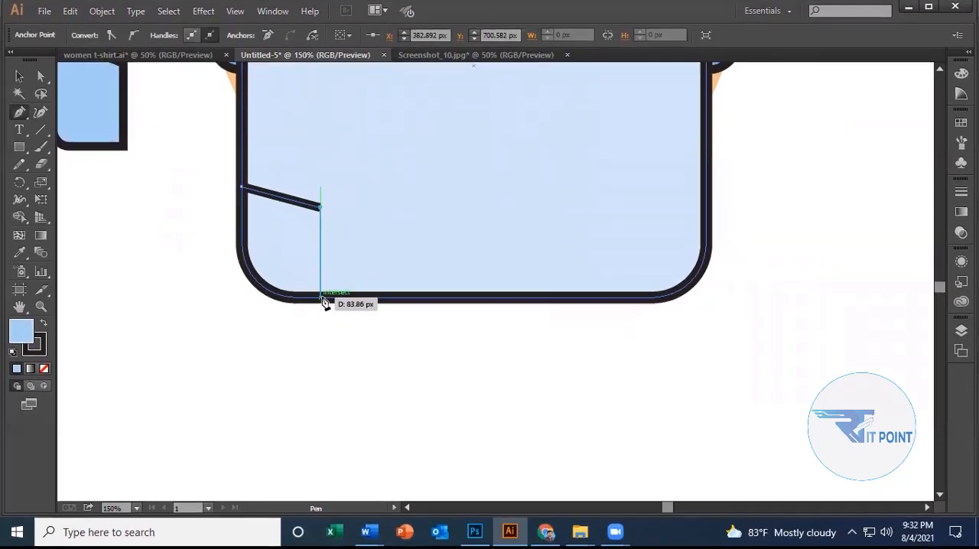
left_click(321, 298)
left_click_drag(249, 278, 234, 253)
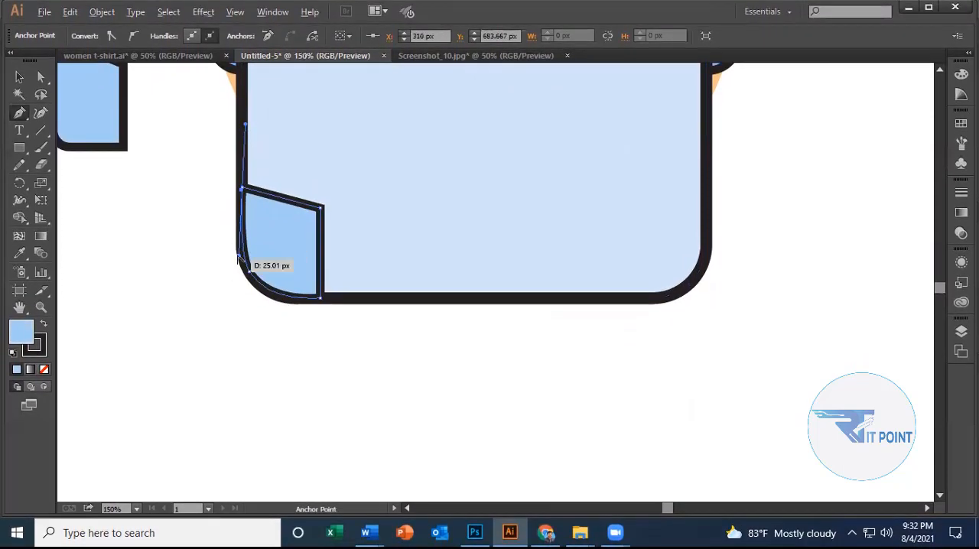
left_click_drag(237, 270, 254, 209)
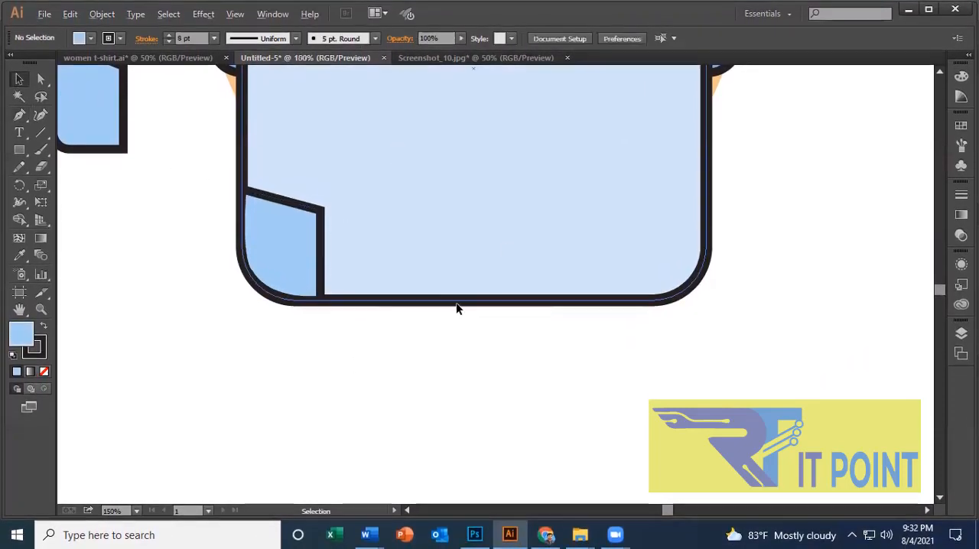
Duplicate the corner jaw panel horizontally onto the lower middle of the face.
scroll(479, 335, "down", 2)
scroll(479, 335, "up", 1)
scroll(481, 342, "down", 1)
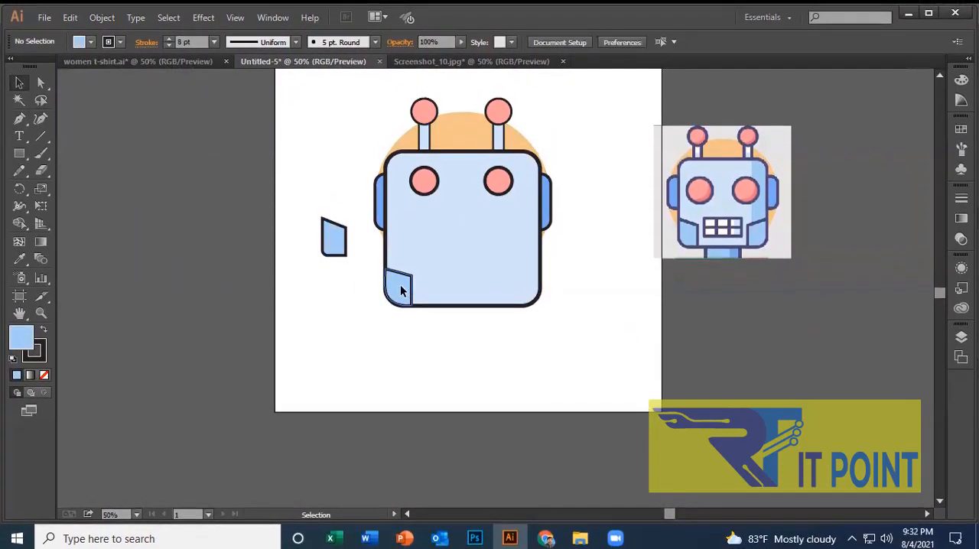
left_click_drag(460, 281, 518, 280)
key("ctrl+z")
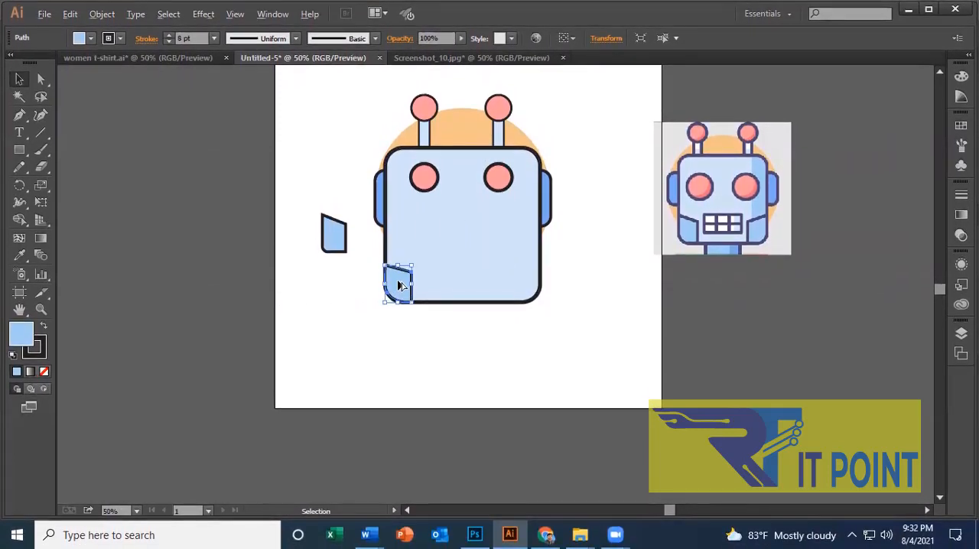
left_click_drag(460, 276, 479, 275)
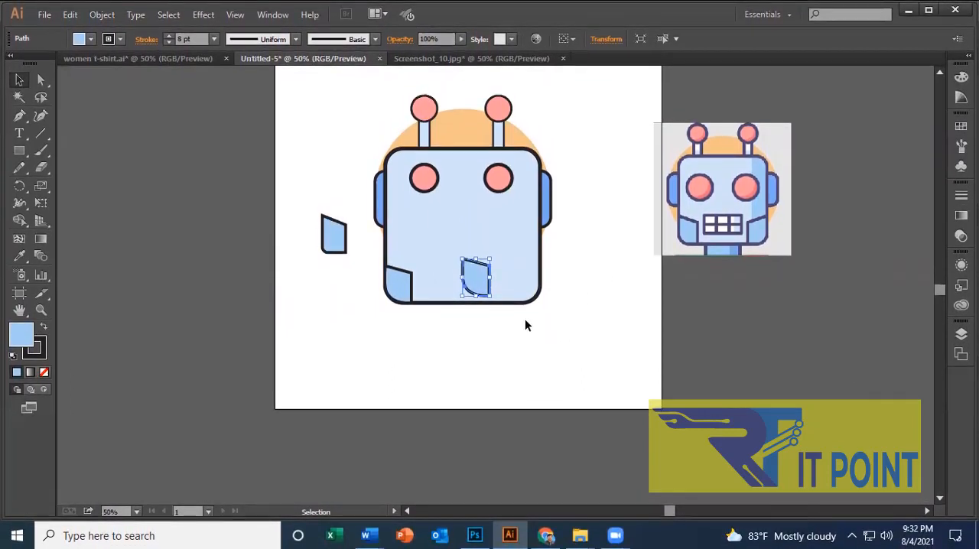
Try making a copy of the duplicated jaw panel rotated by 90°, and undo it.
right_click(476, 273)
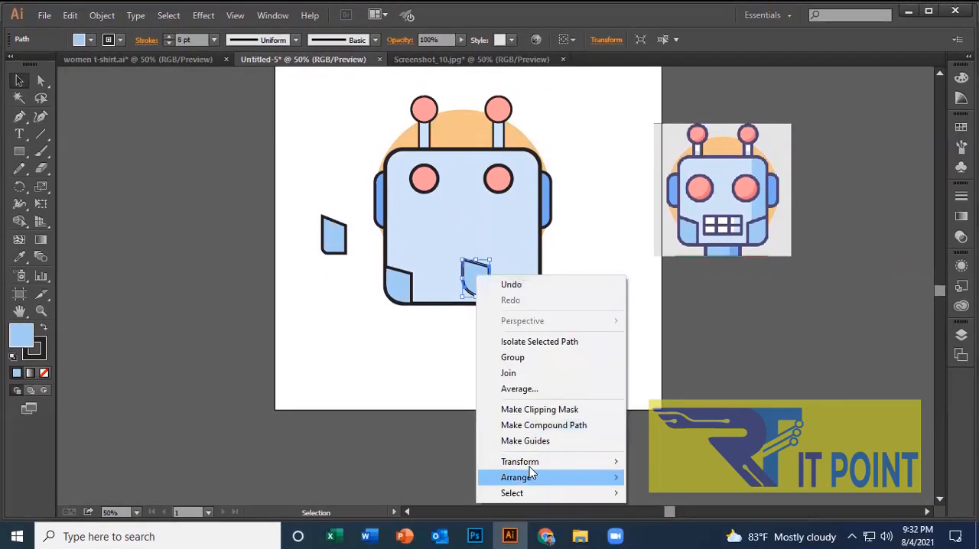
mouse_move(627, 453)
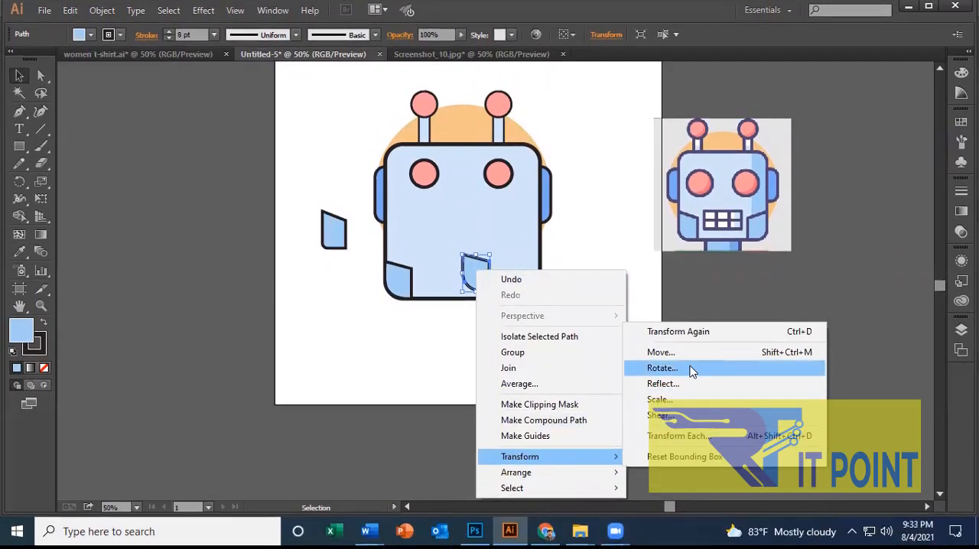
left_click(662, 372)
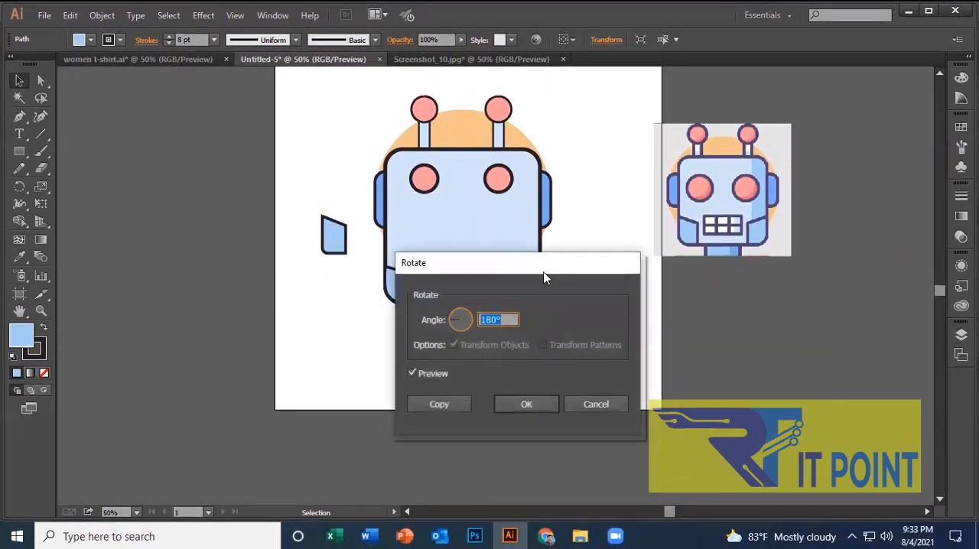
left_click_drag(540, 265, 844, 235)
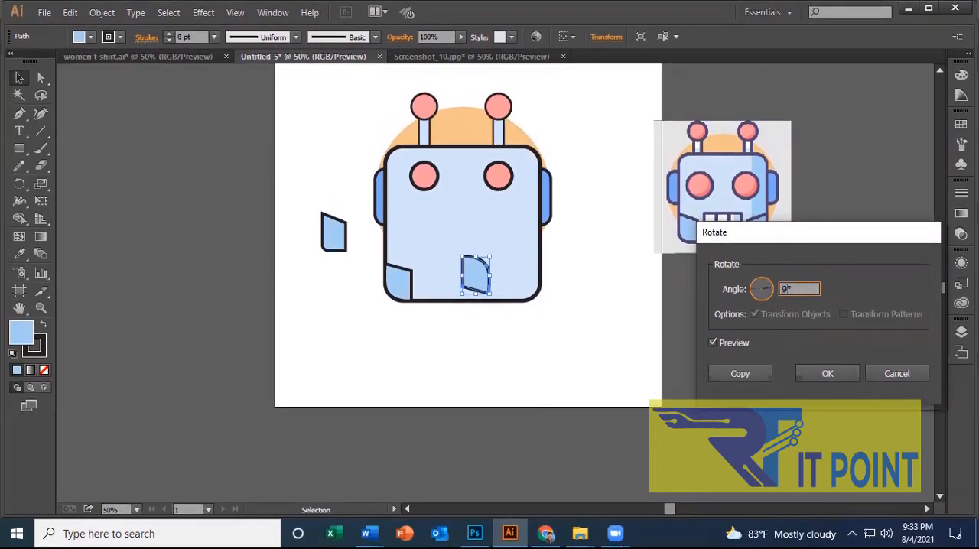
type("90")
left_click(733, 375)
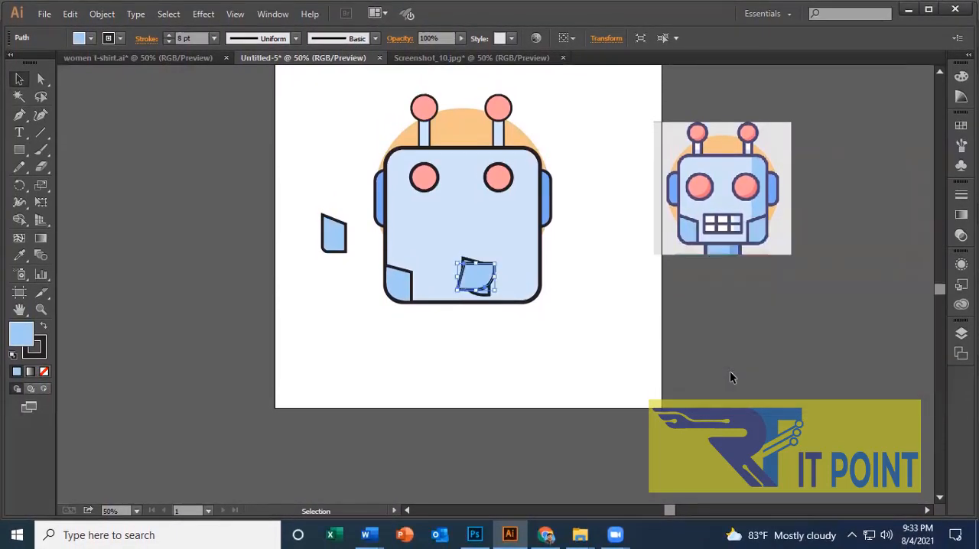
key("ctrl+z")
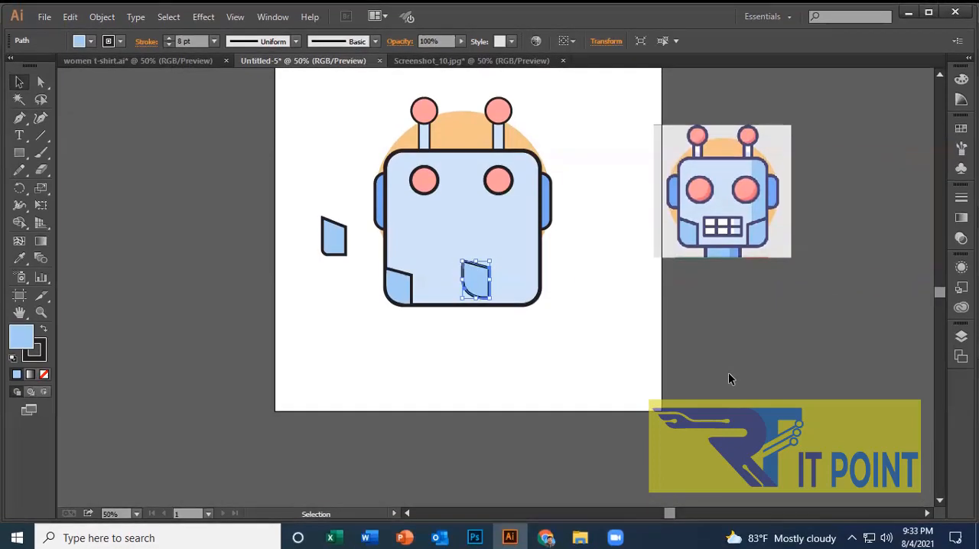
right_click(477, 271)
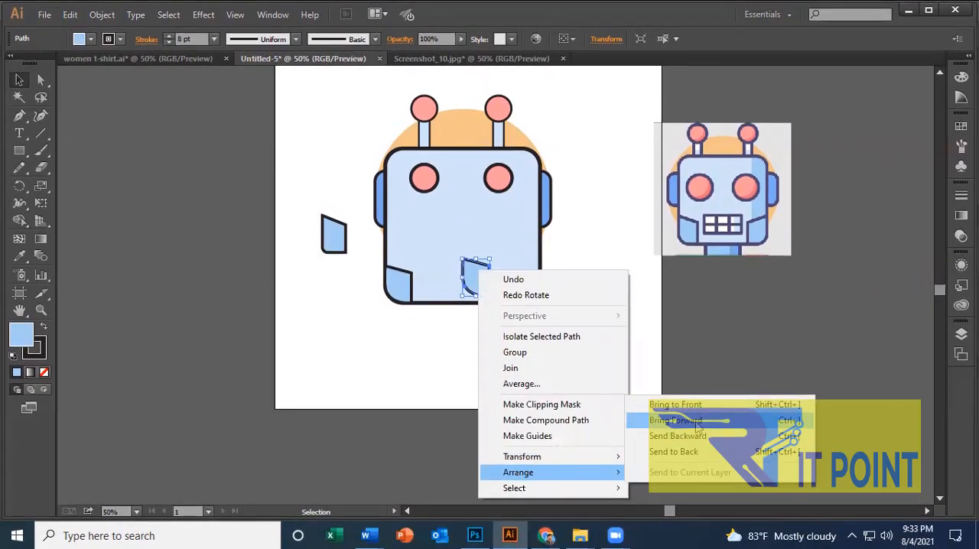
mouse_move(575, 458)
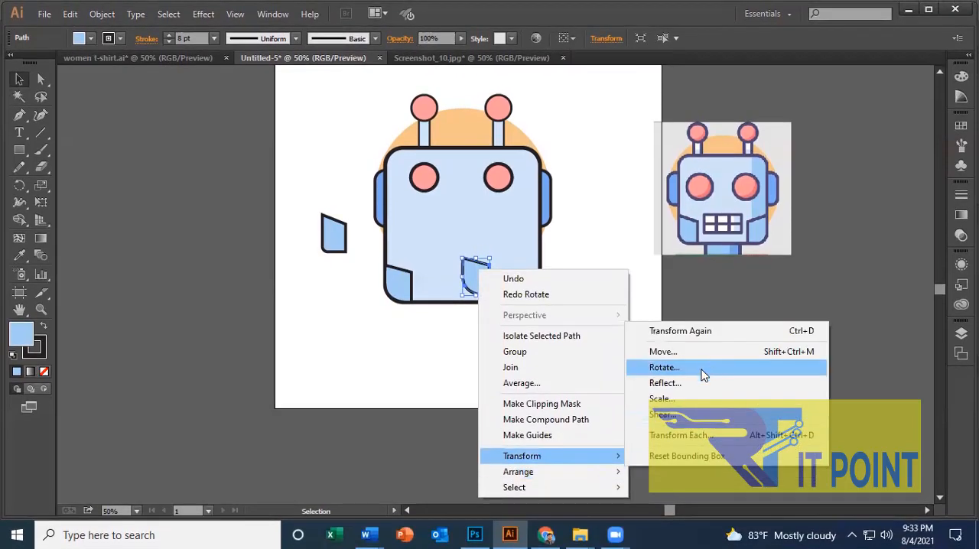
left_click(695, 385)
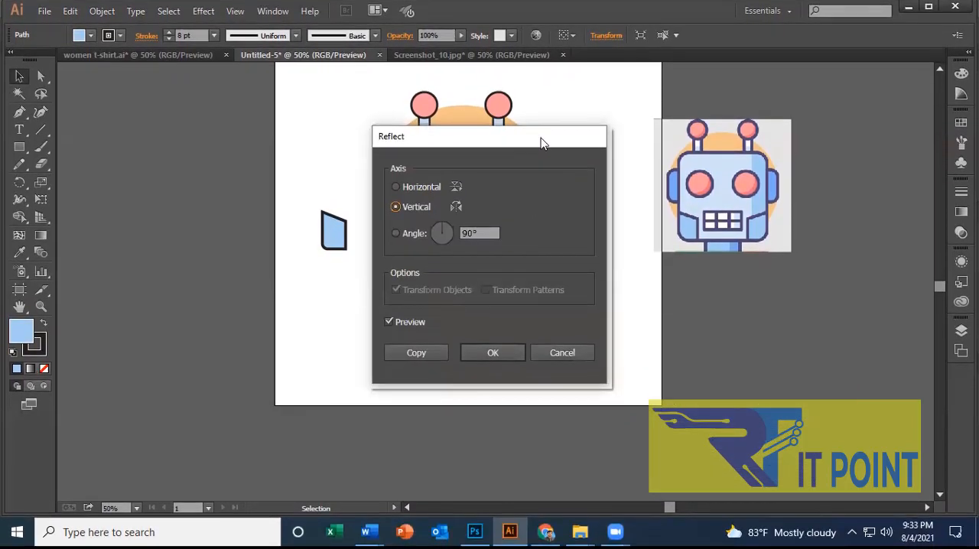
left_click_drag(542, 142, 746, 132)
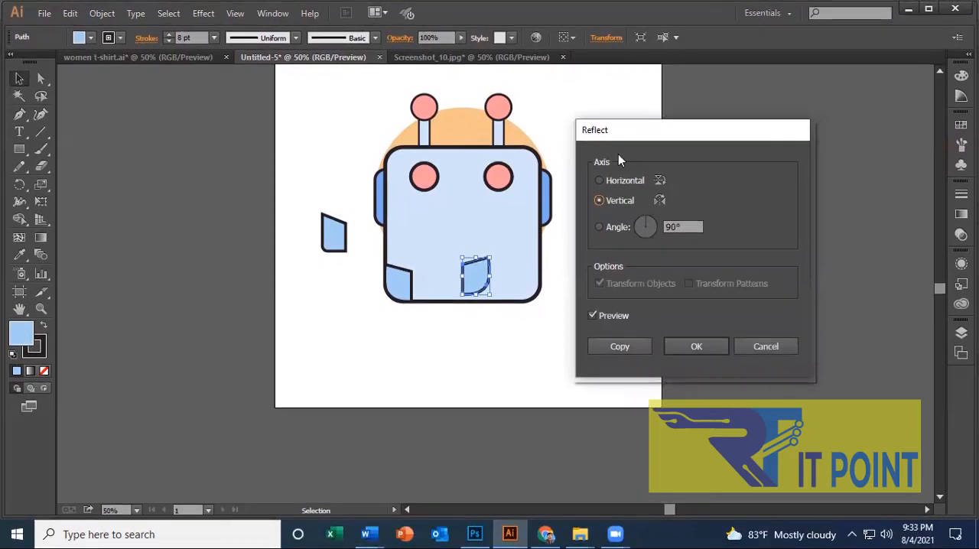
left_click(765, 351)
left_click(586, 387)
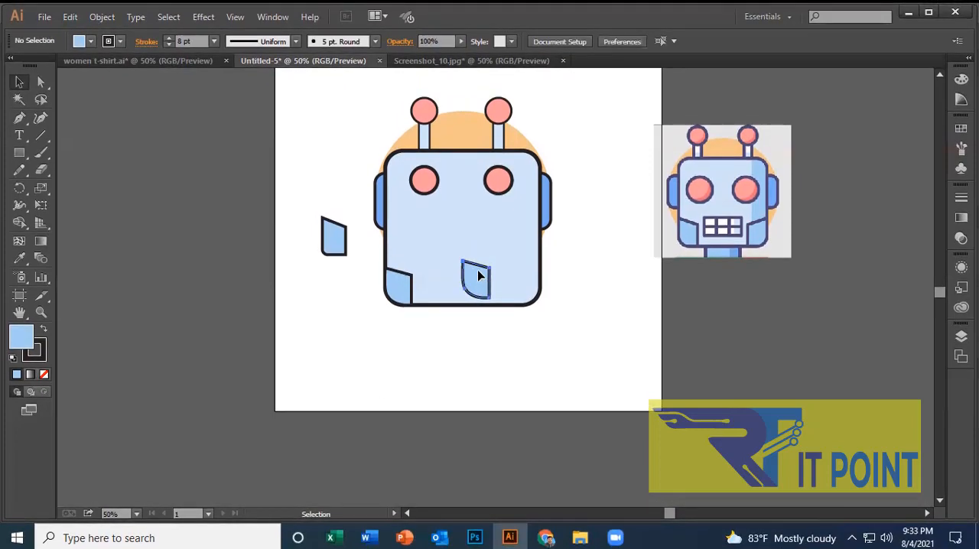
Try a vertical-axis reflected copy of the duplicated jaw panel near the face's lower-right corner, and undo the reflection.
left_click(477, 275)
right_click(476, 272)
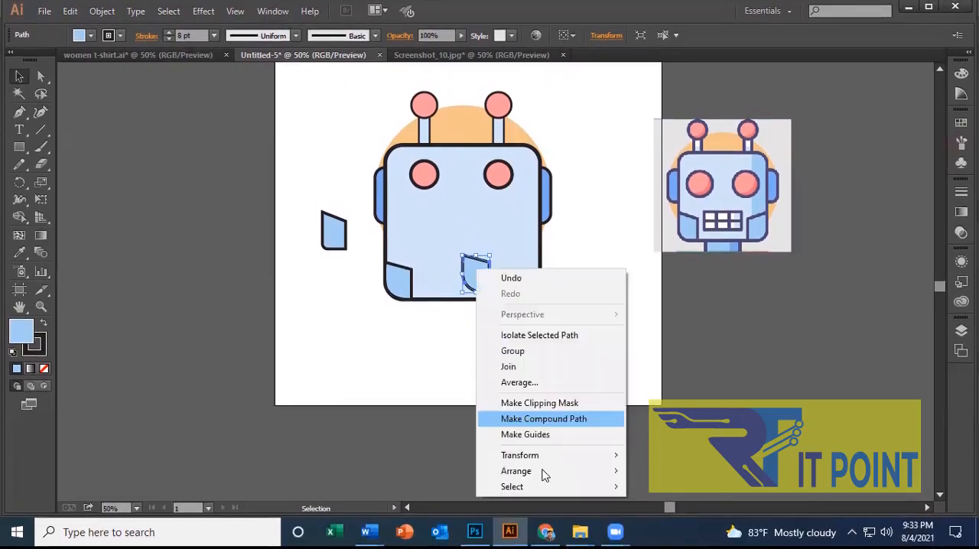
mouse_move(538, 464)
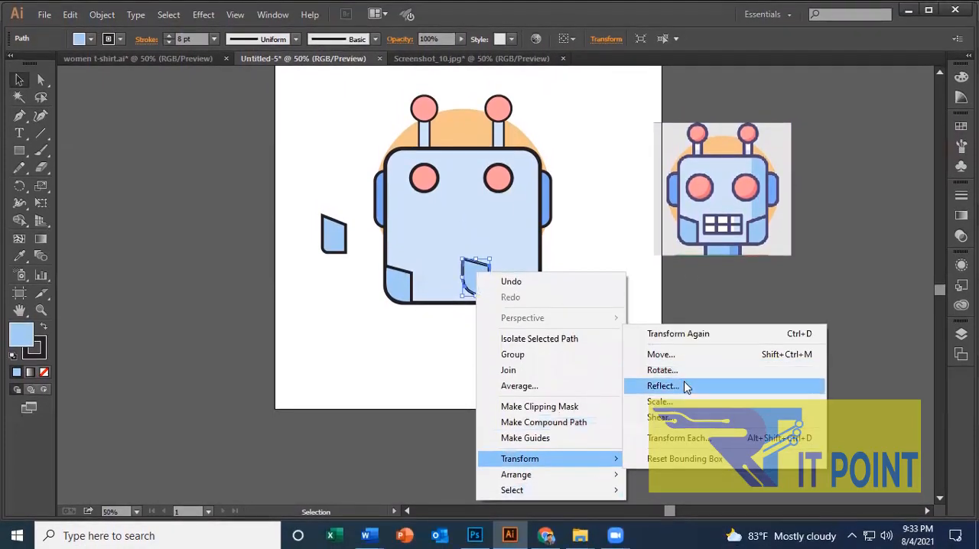
left_click(678, 381)
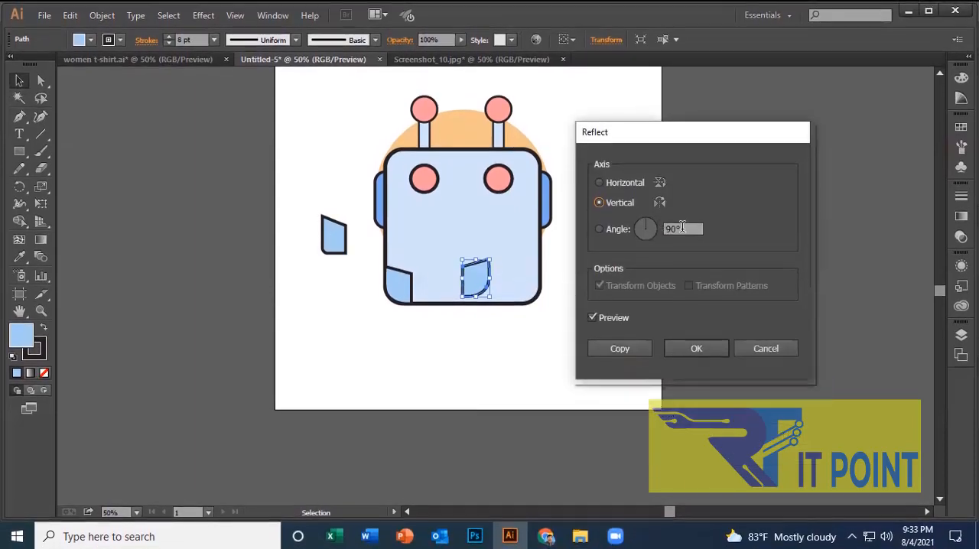
left_click(605, 315)
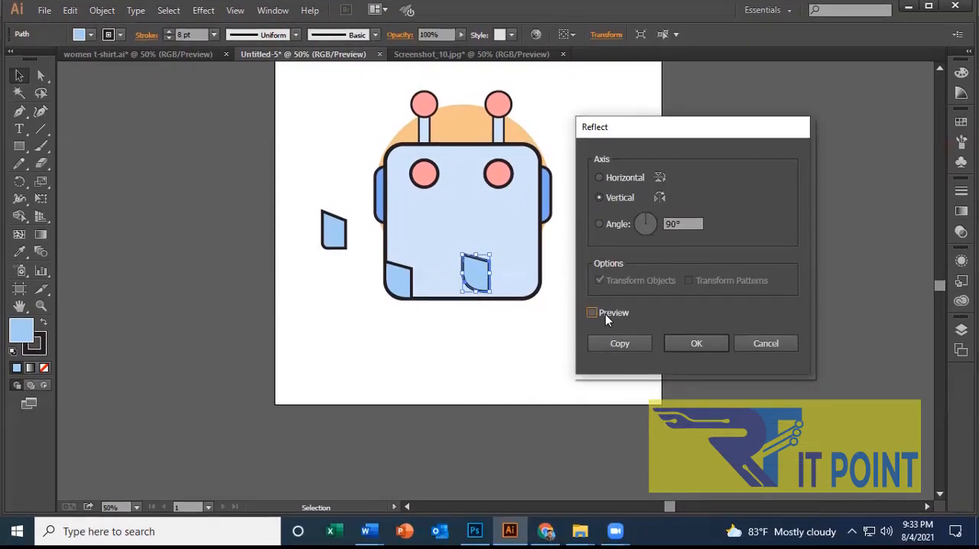
left_click(605, 316)
left_click(621, 349)
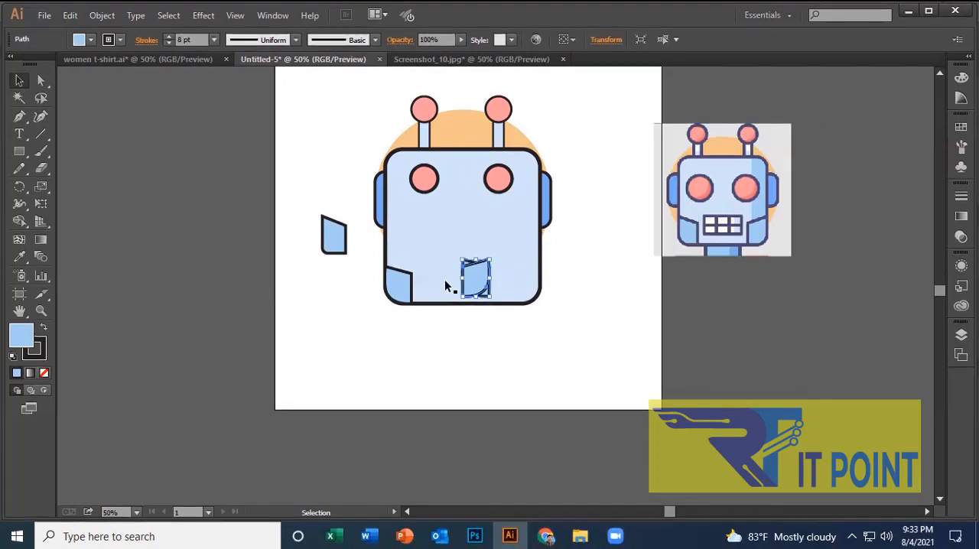
left_click_drag(476, 276, 520, 277)
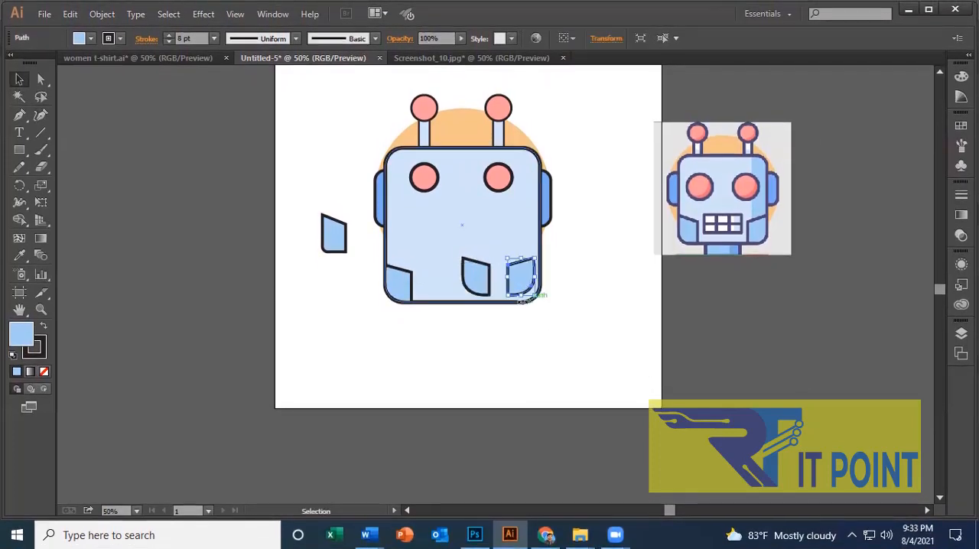
left_click(472, 282)
key("ctrl+z")
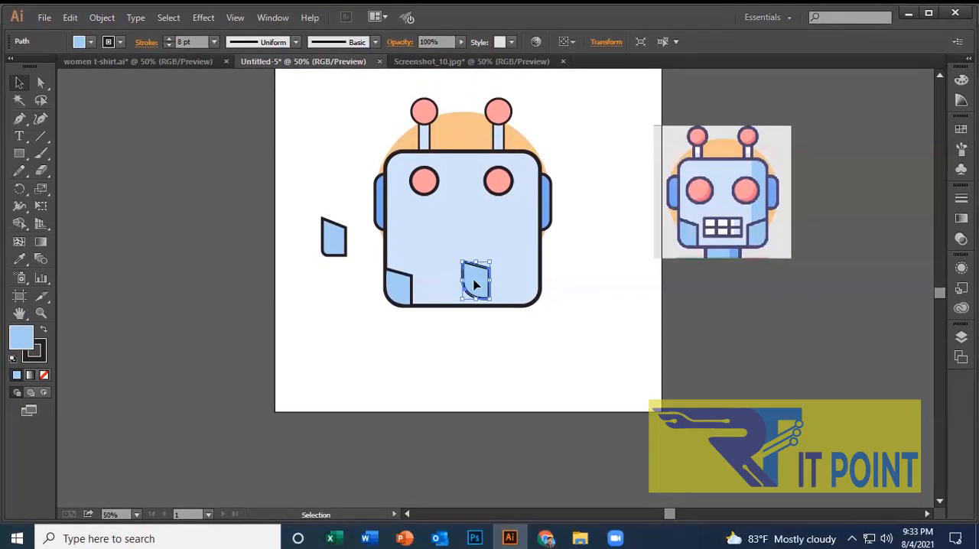
Reflect the duplicated jaw panel on the lower middle of the face across the vertical axis, without making another copy.
right_click(475, 283)
mouse_move(533, 464)
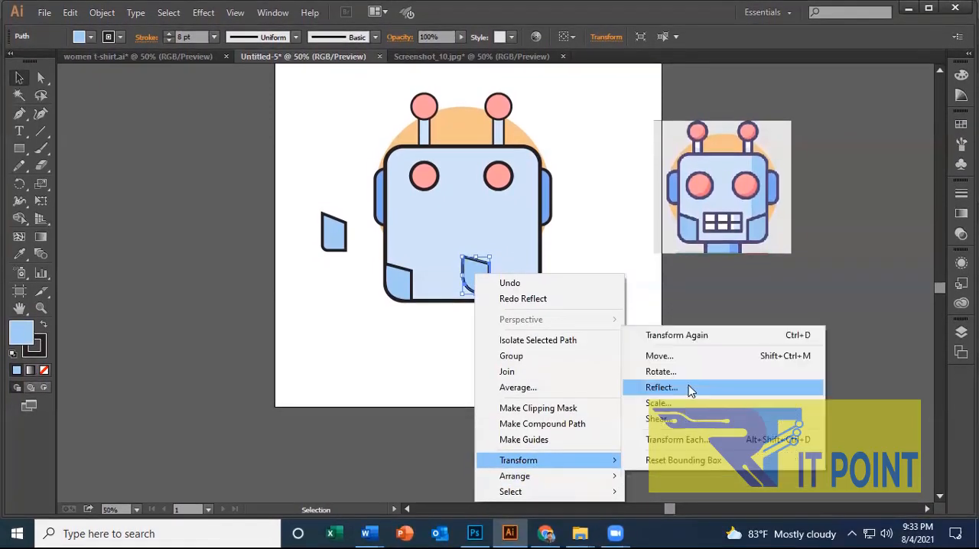
left_click(688, 388)
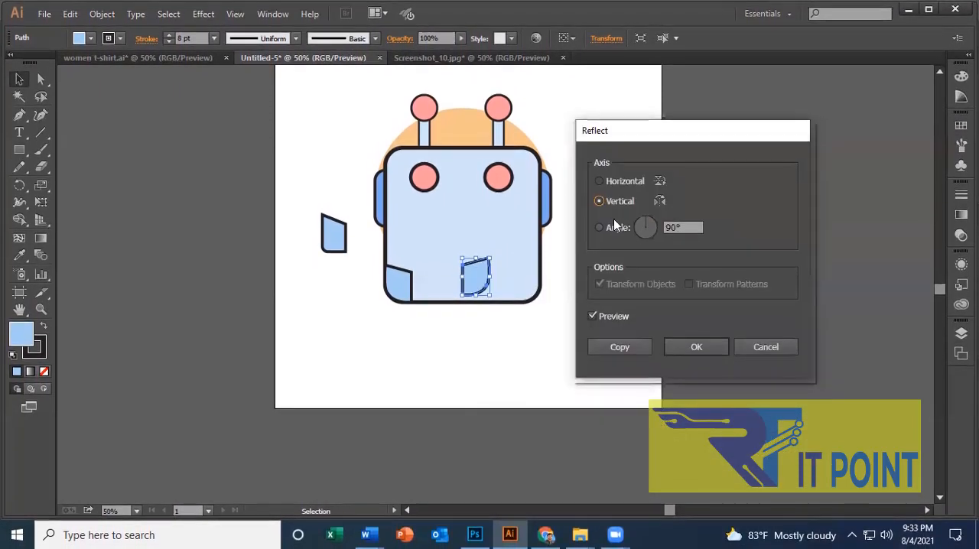
left_click(676, 348)
left_click(538, 360)
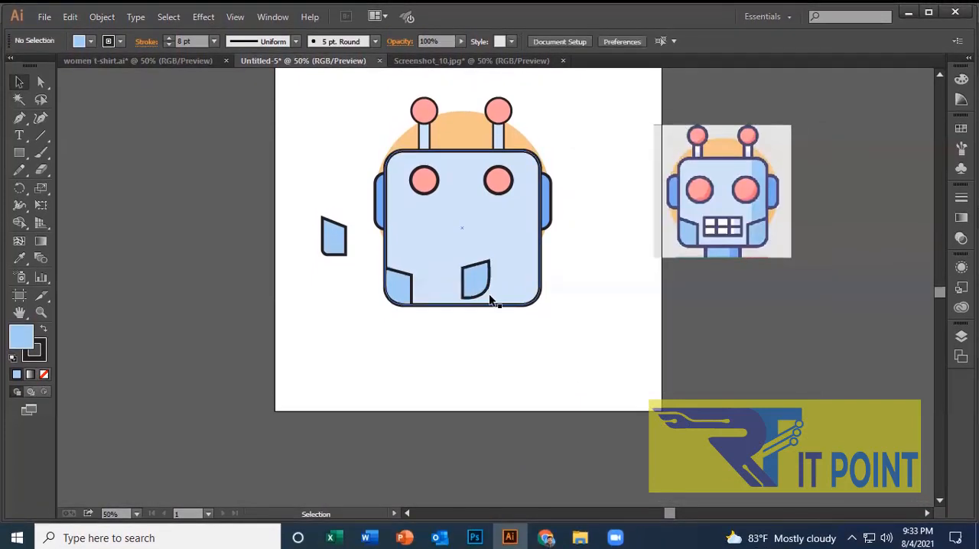
Move the mirrored jaw panel into the face's lower-right corner, aligning it with the rounded outline.
left_click_drag(468, 282, 521, 291)
left_click(592, 449)
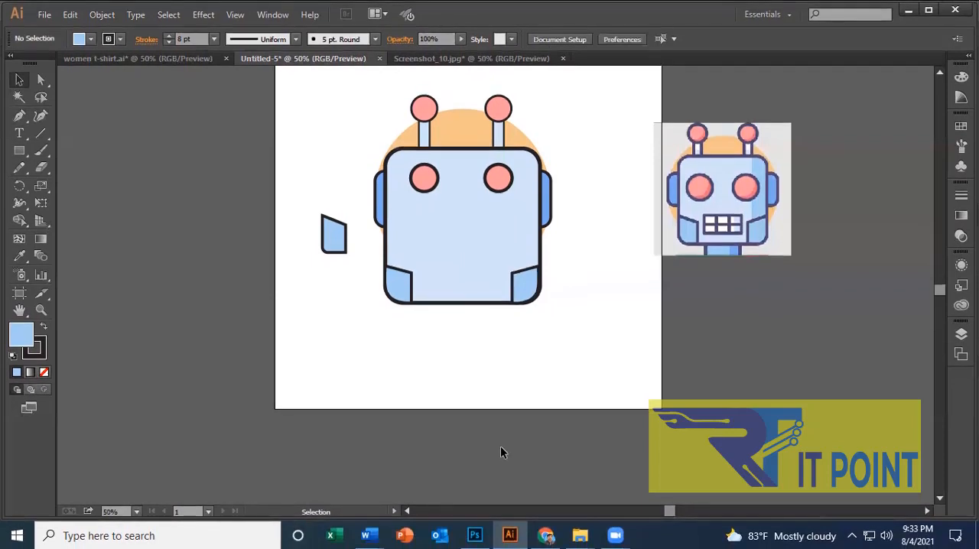
left_click(528, 297)
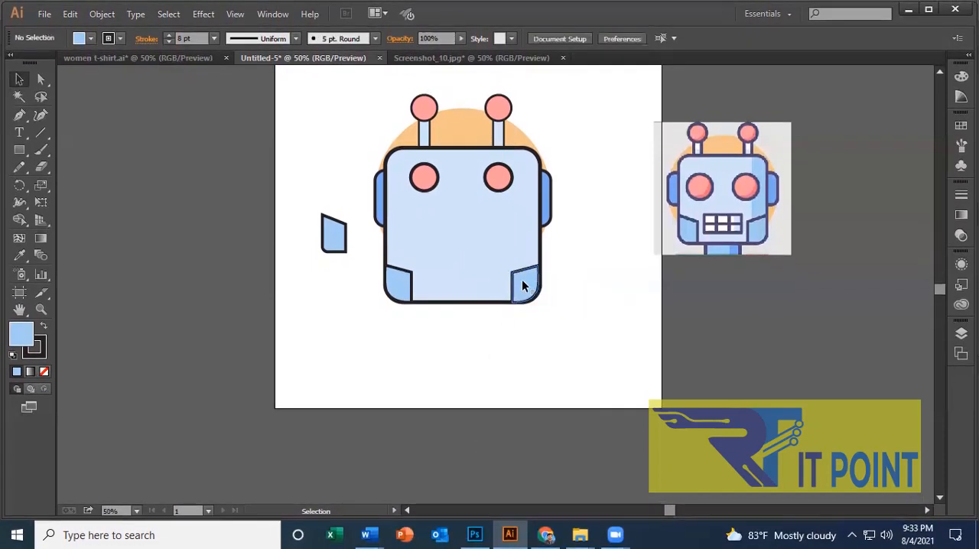
left_click(523, 287)
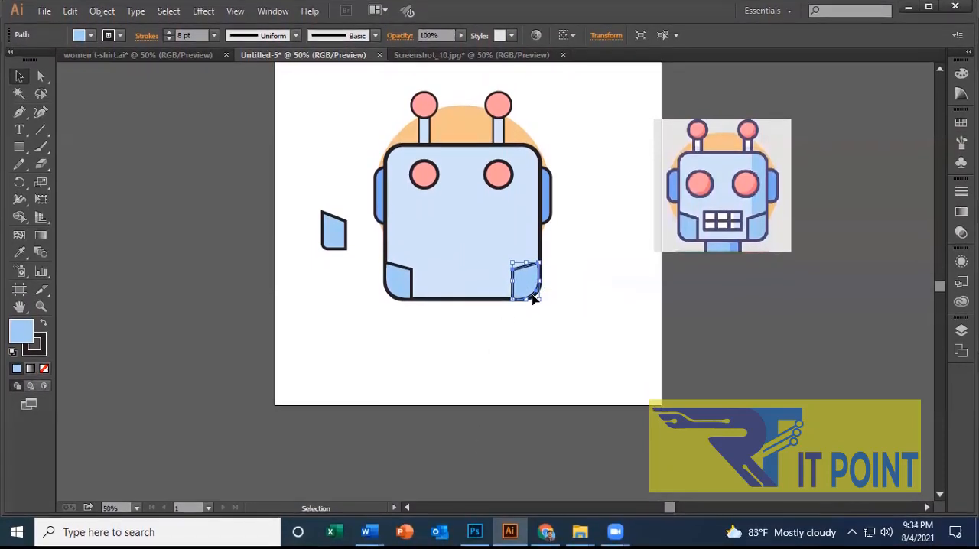
left_click(595, 302)
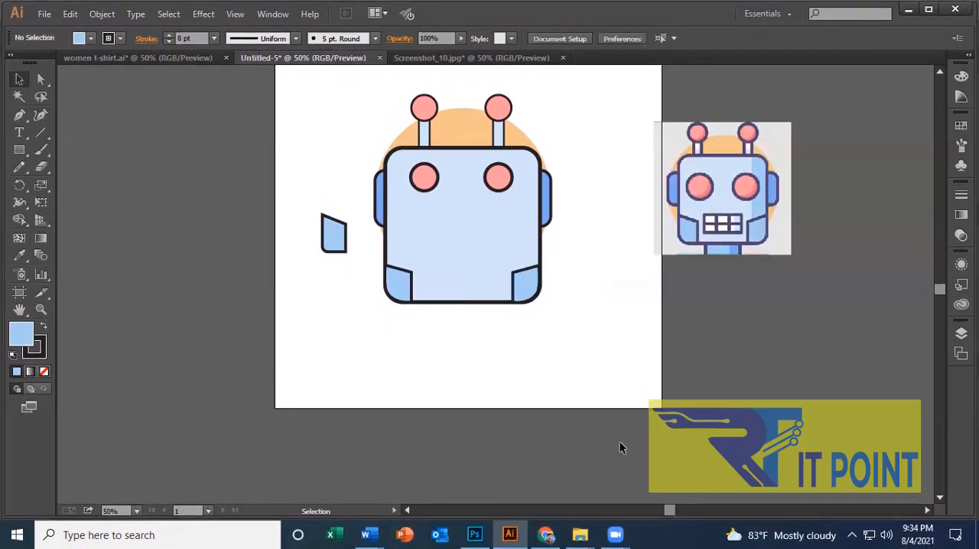
right_click(571, 252)
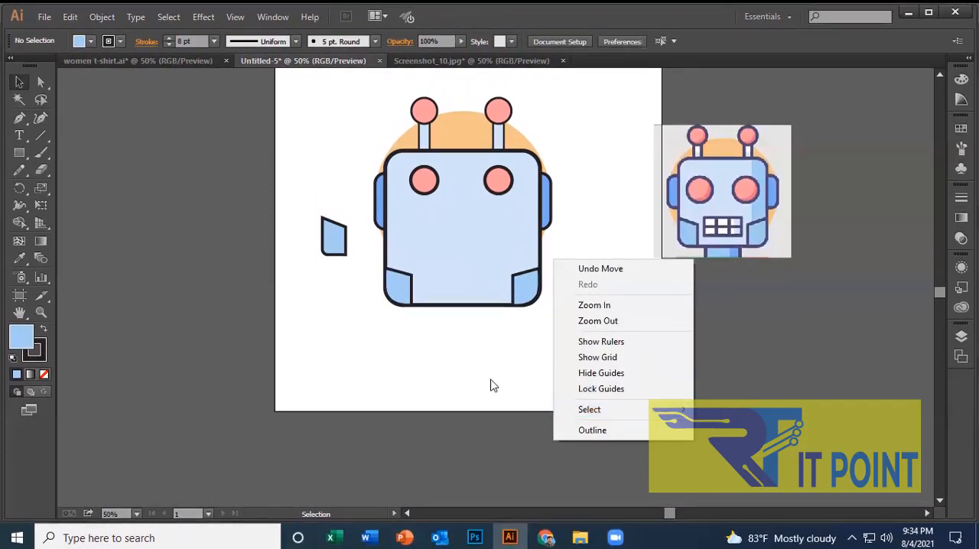
left_click(491, 384)
right_click(526, 283)
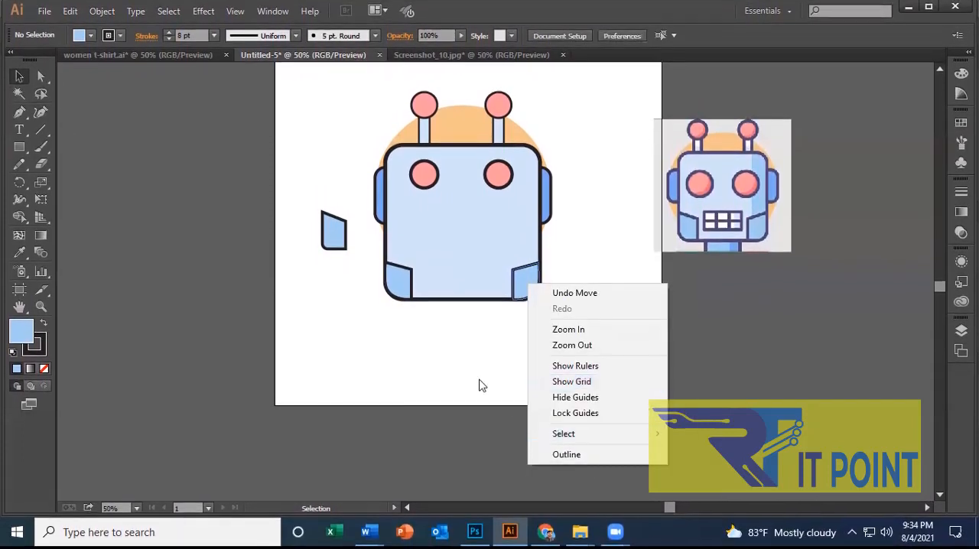
left_click(529, 284)
right_click(528, 288)
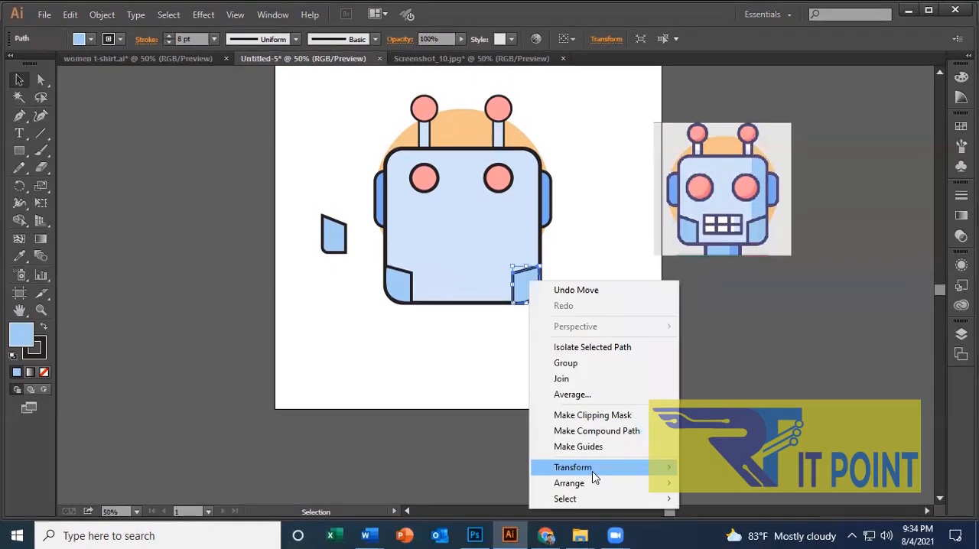
mouse_move(594, 468)
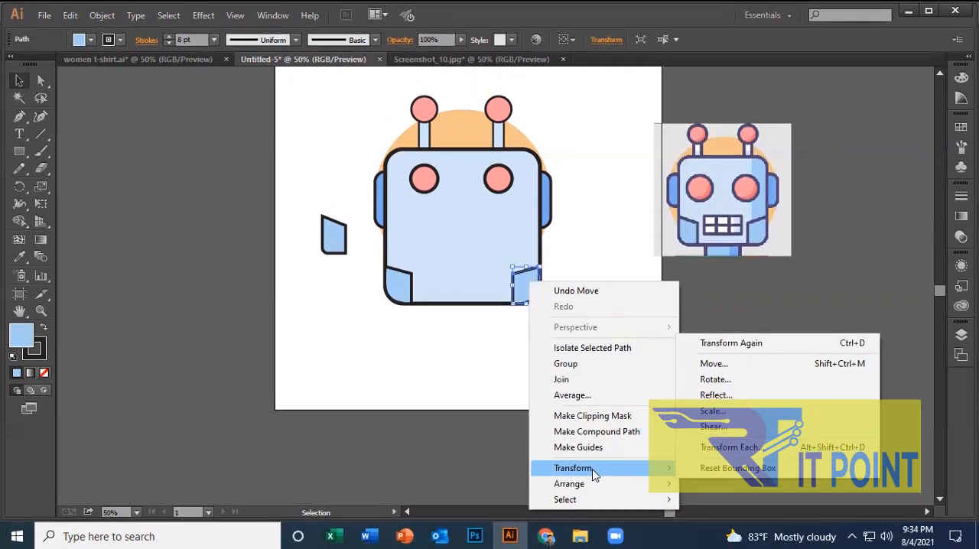
mouse_move(594, 483)
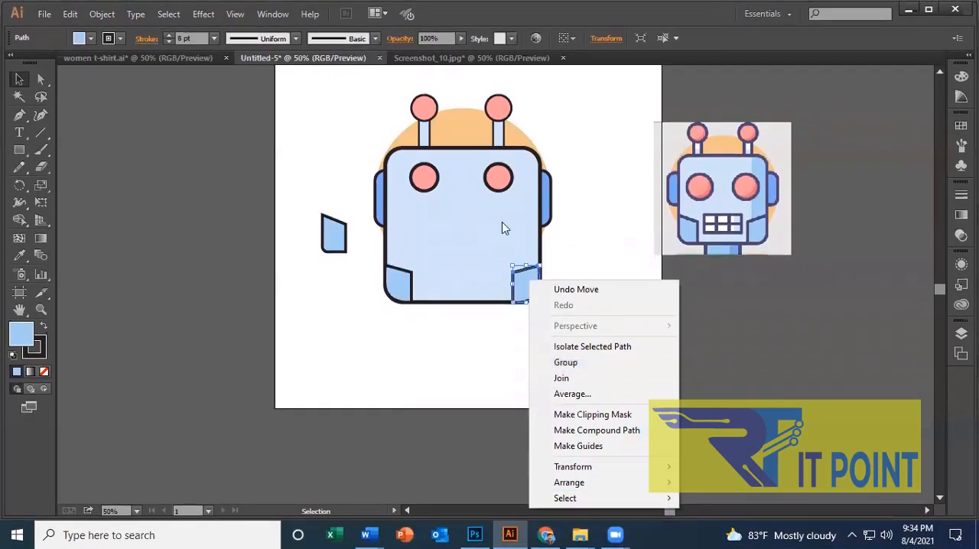
left_click(671, 357)
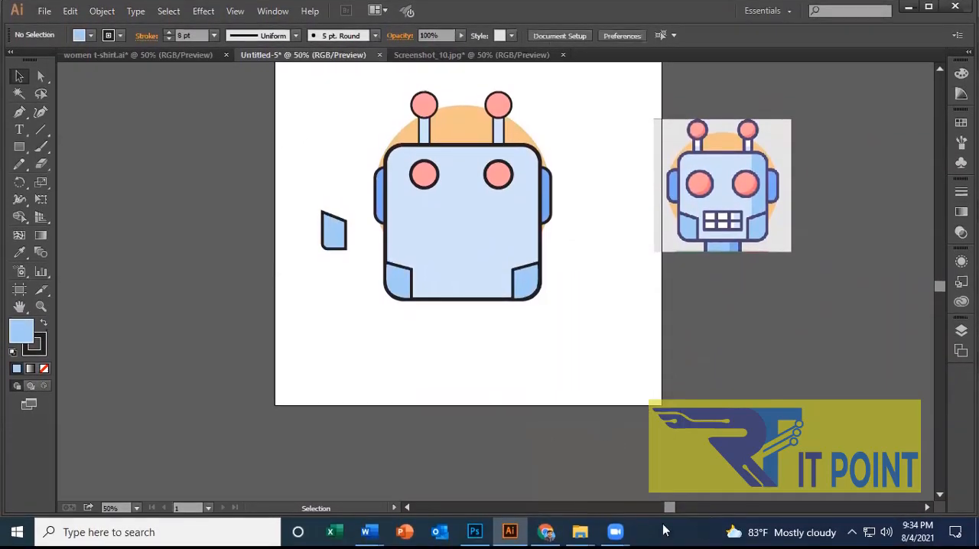
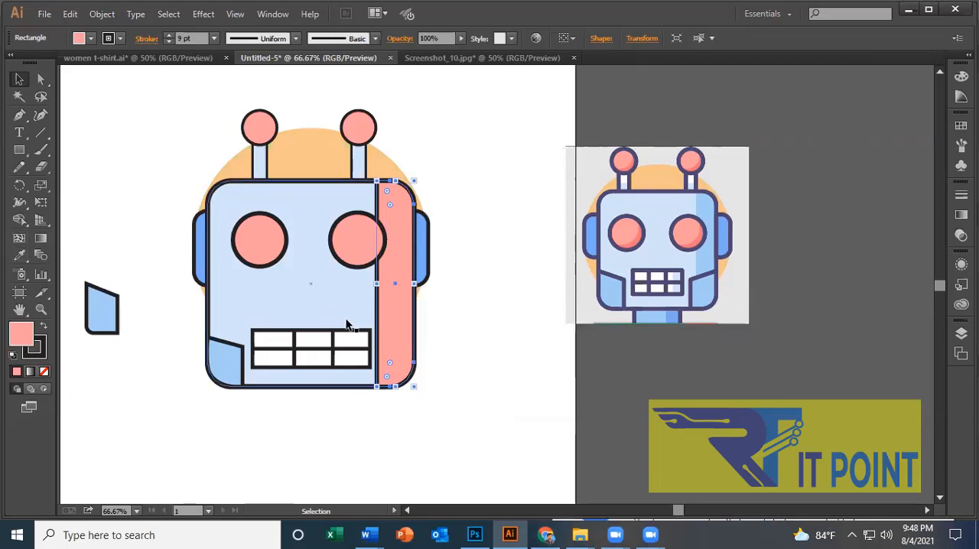
Recolor the pink strip on the face with the light-blue shading sampled from the reference image, leaving it without a stroke.
left_click(19, 256)
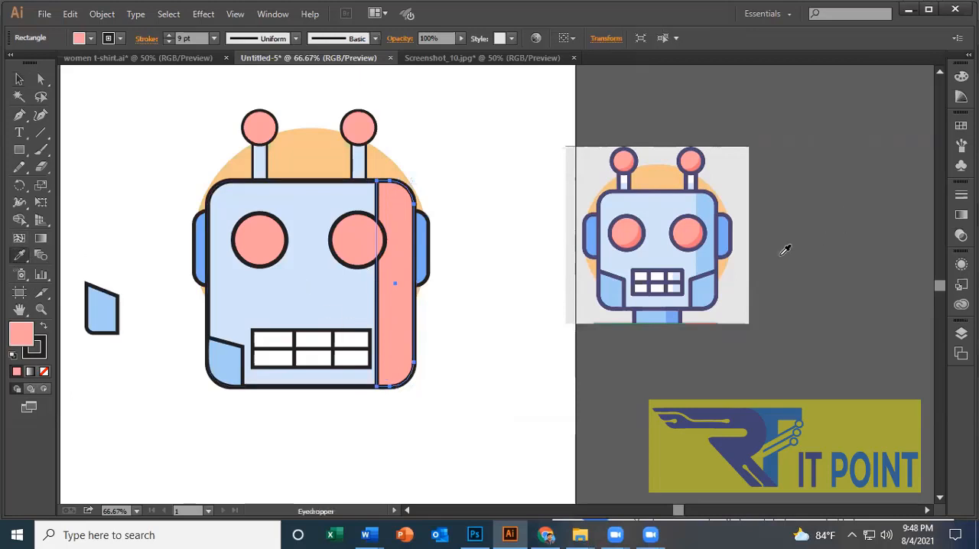
left_click(709, 256)
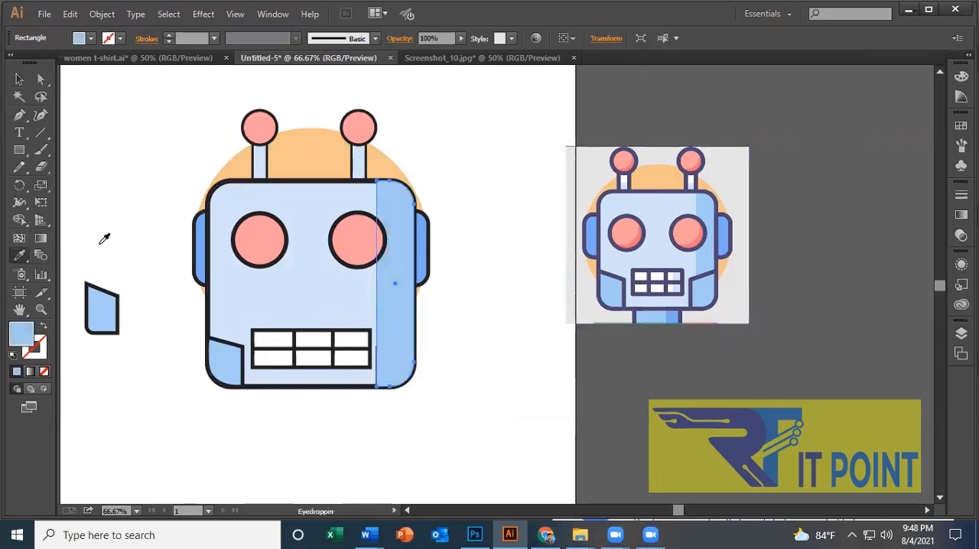
left_click(19, 79)
left_click(552, 235)
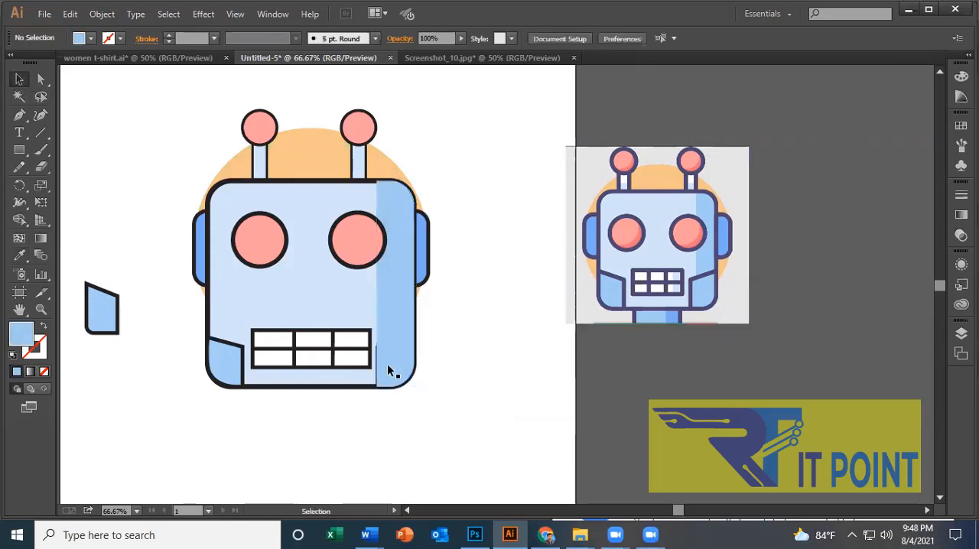
Bring the mirrored jaw panel in the face's lower-right corner to the front, above the blue shading strip.
left_click(376, 359)
left_click(453, 349)
left_click_drag(397, 341, 402, 341)
left_click(464, 335)
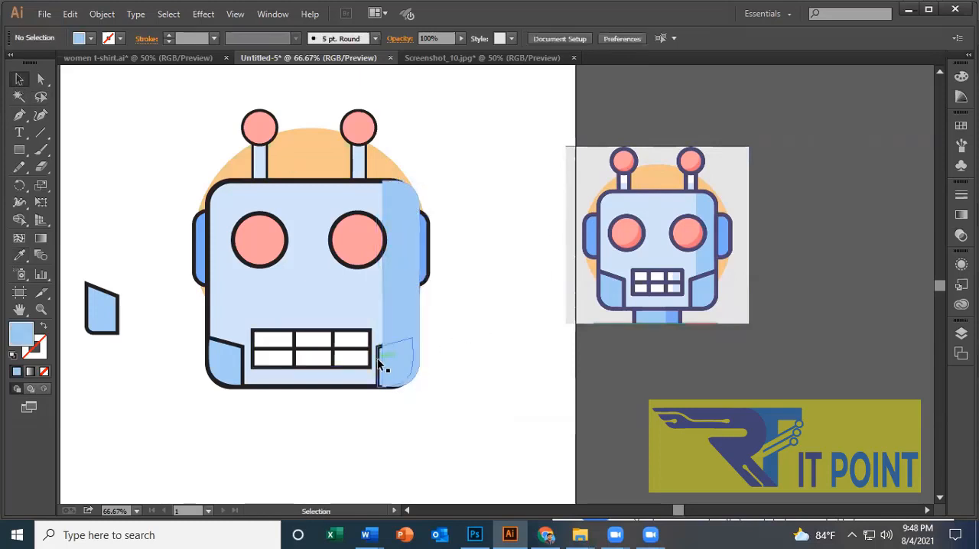
left_click(377, 358)
right_click(392, 356)
mouse_move(459, 331)
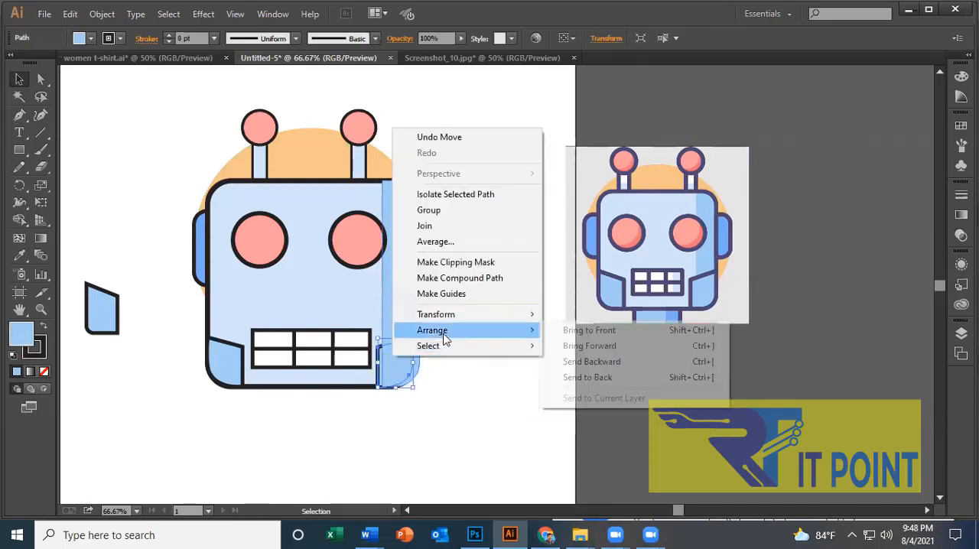
left_click(589, 329)
left_click(539, 362)
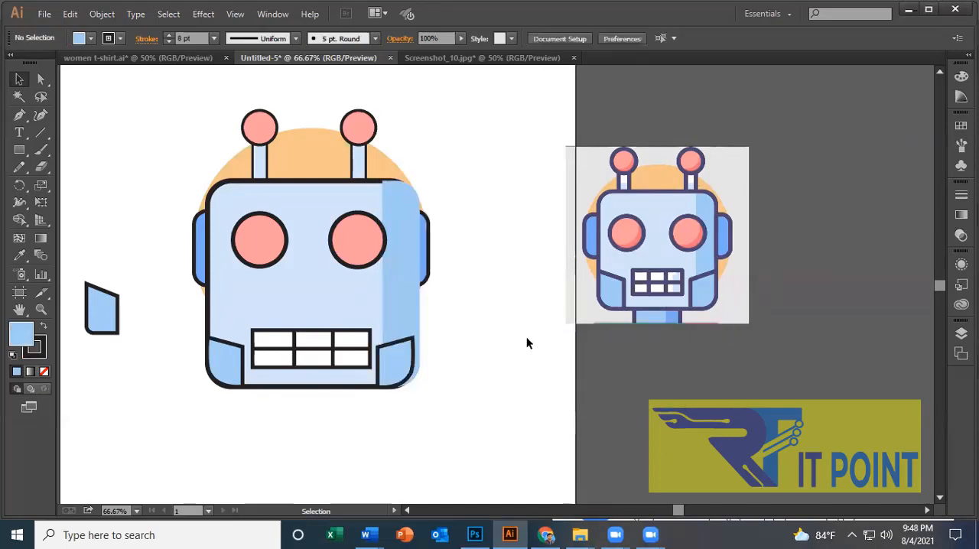
Move the blue shading strip back flush with the face's right edge and fine-tune its position with small nudges.
left_click_drag(409, 295, 400, 300)
left_click(476, 428)
left_click(396, 306)
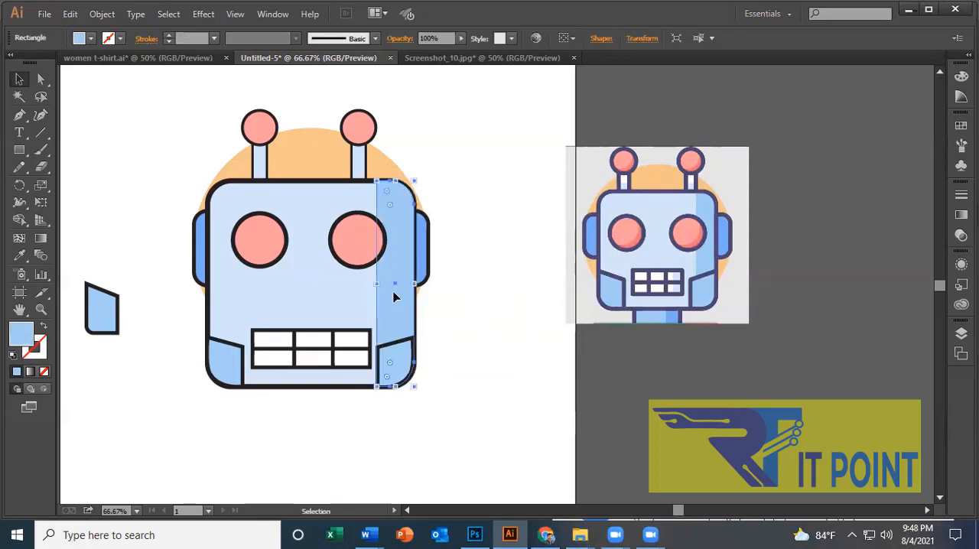
key("Right")
key("Right")
key("Right")
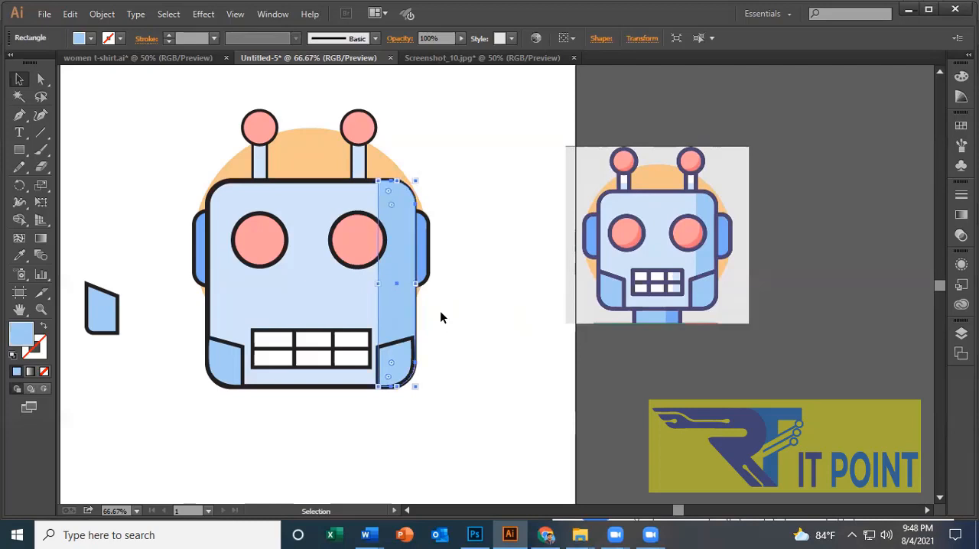
key("Left")
key("Left")
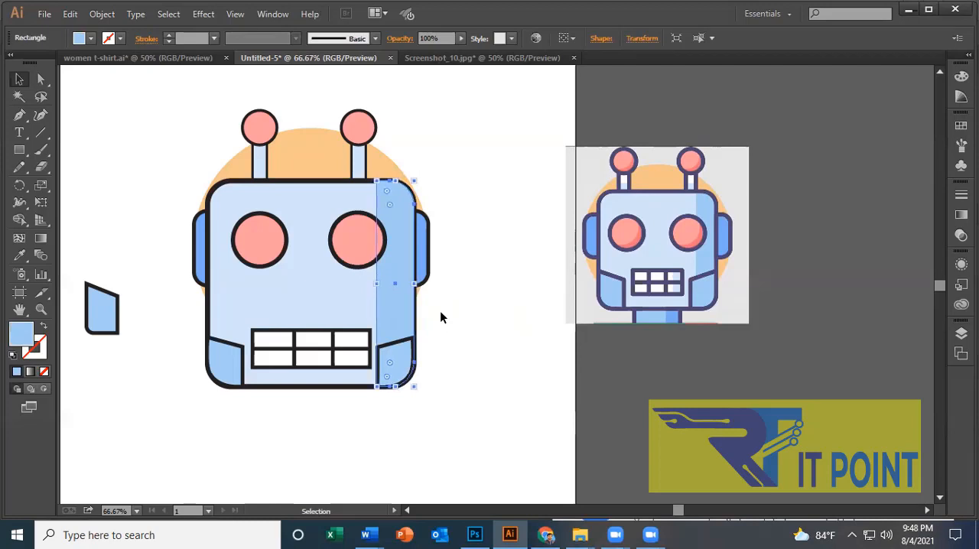
key("Up")
left_click(524, 236)
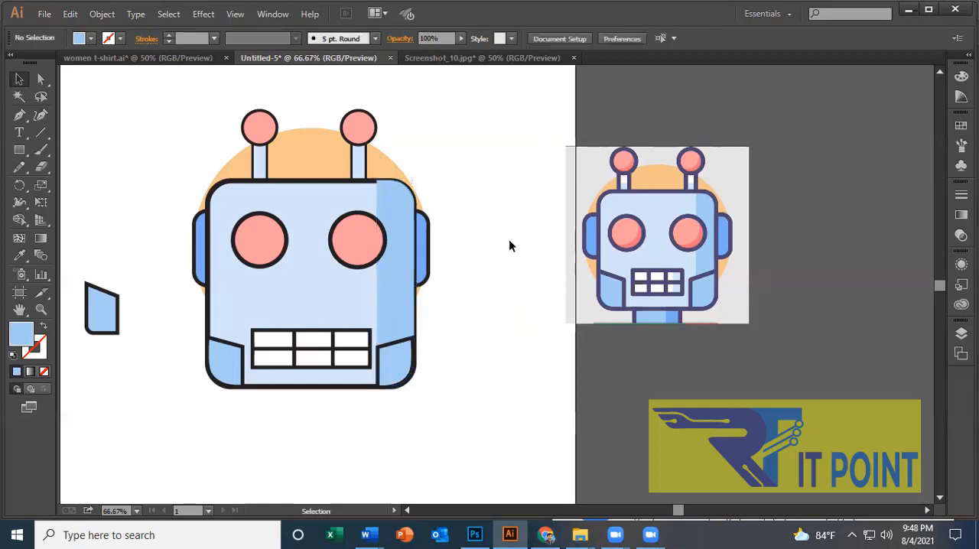
Give the blue shading strip a 10 pt black stroke.
left_click(387, 210)
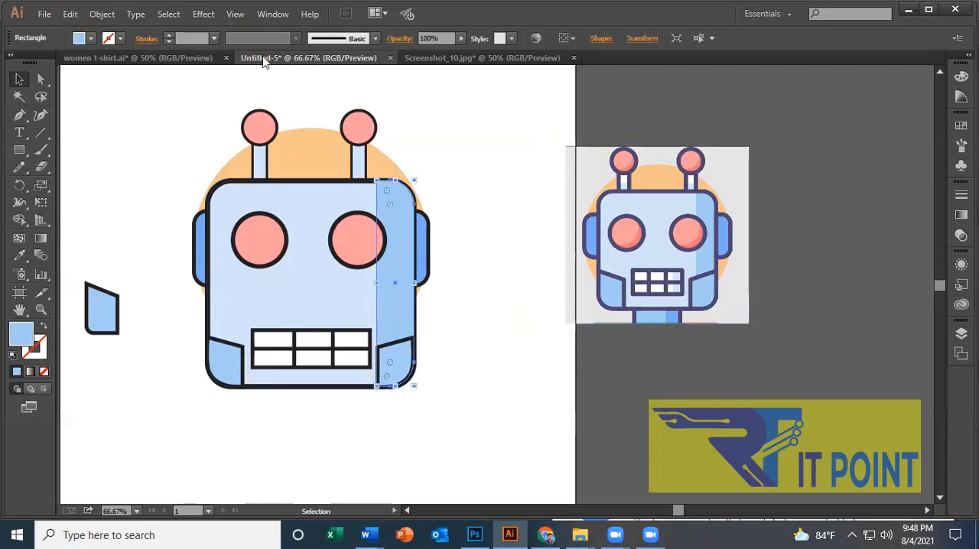
left_click(169, 35)
left_click(168, 36)
left_click(168, 35)
left_click(168, 36)
left_click(168, 35)
left_click(168, 35)
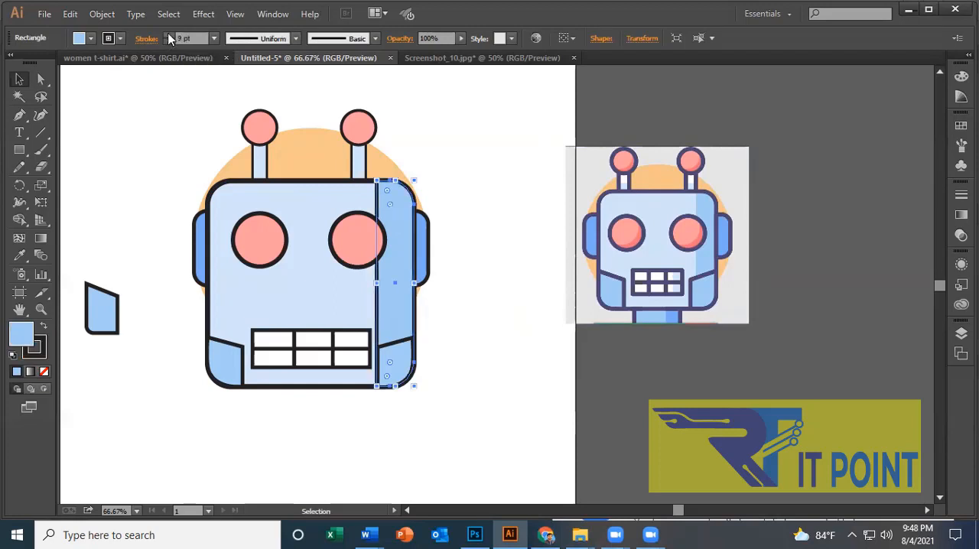
left_click(168, 35)
left_click(169, 35)
left_click(486, 405)
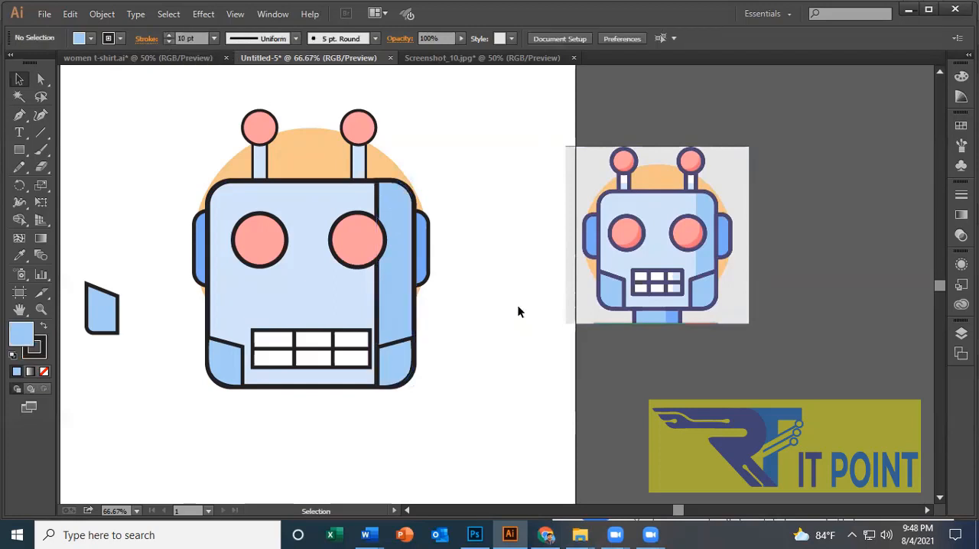
left_click(395, 352)
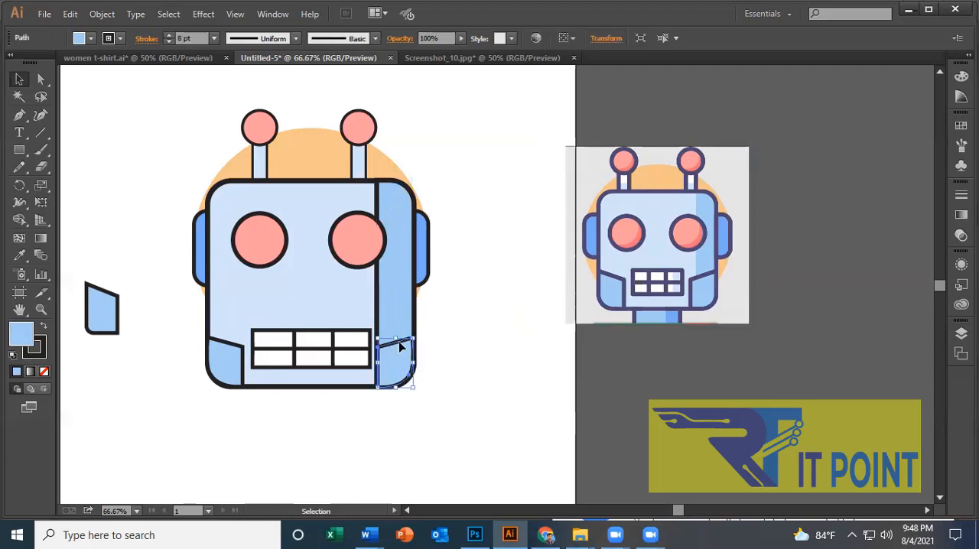
left_click(510, 368)
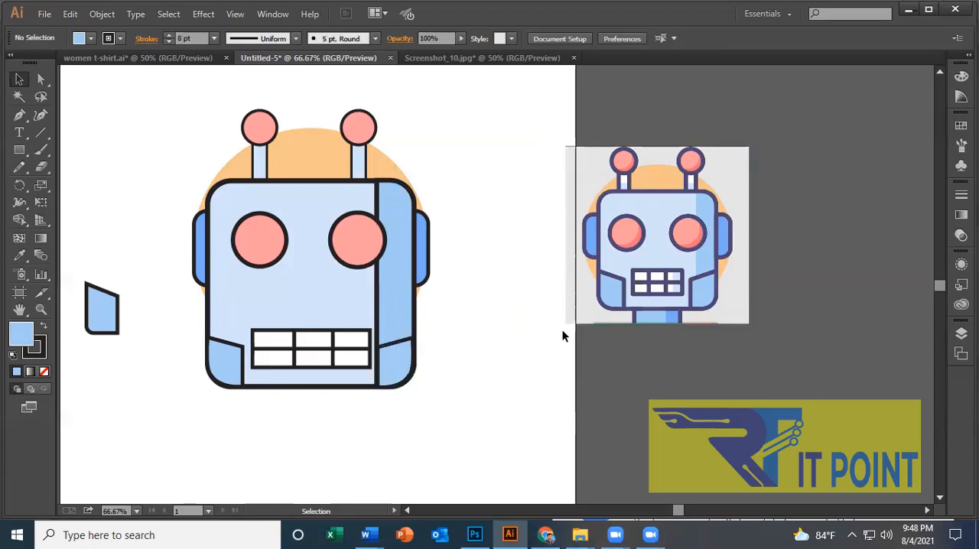
left_click(382, 289)
left_click(717, 365)
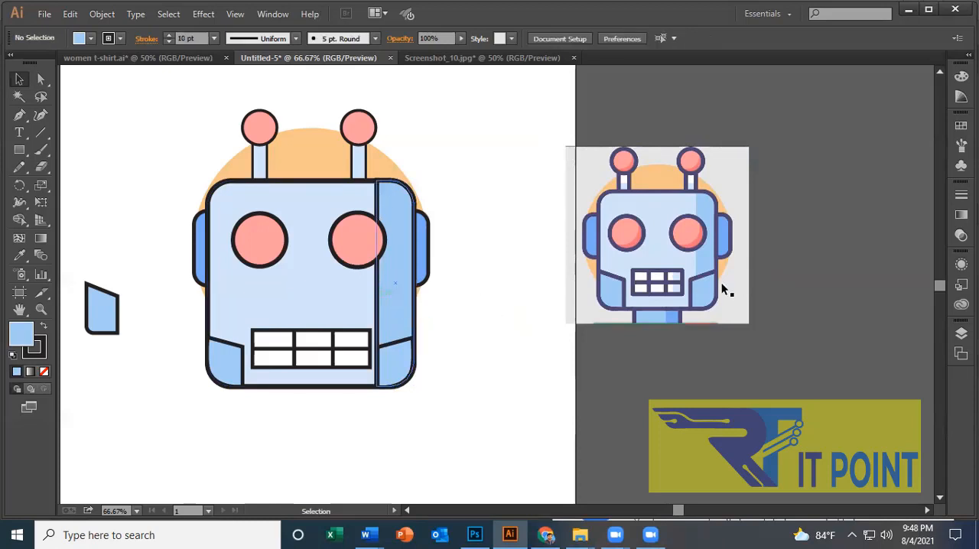
Try moving the outlined shading strip off the face onto the empty artboard, and return it to the face's right edge.
left_click_drag(400, 227, 494, 210)
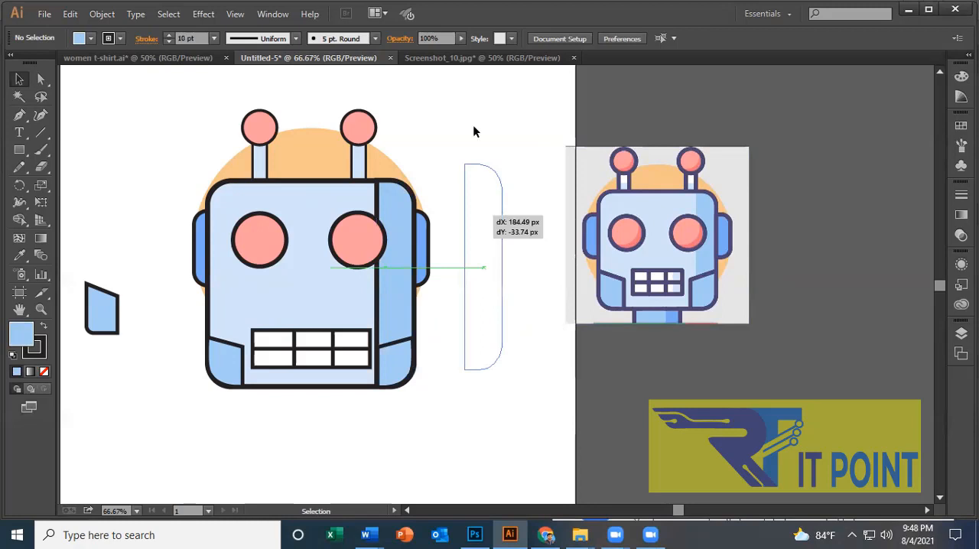
left_click_drag(473, 132, 499, 180)
left_click(500, 123)
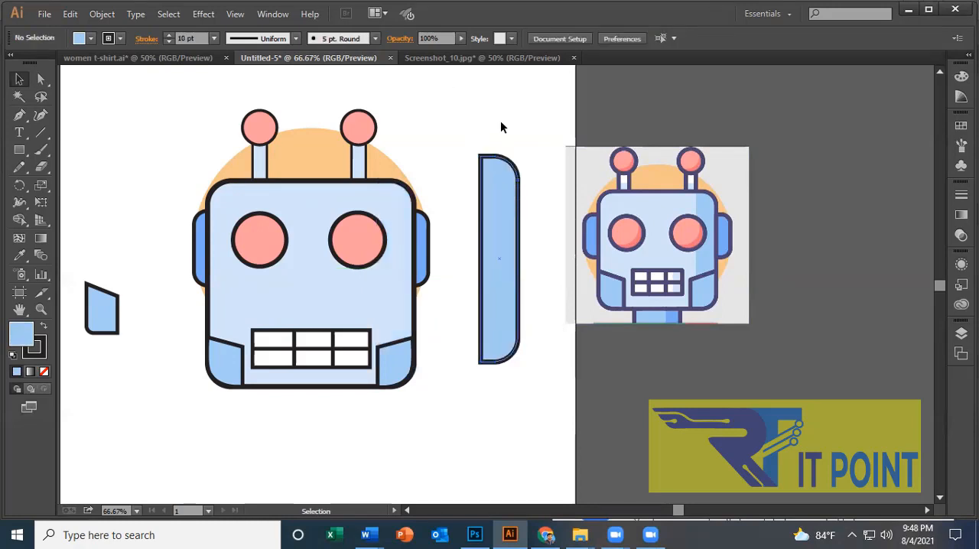
left_click(492, 189)
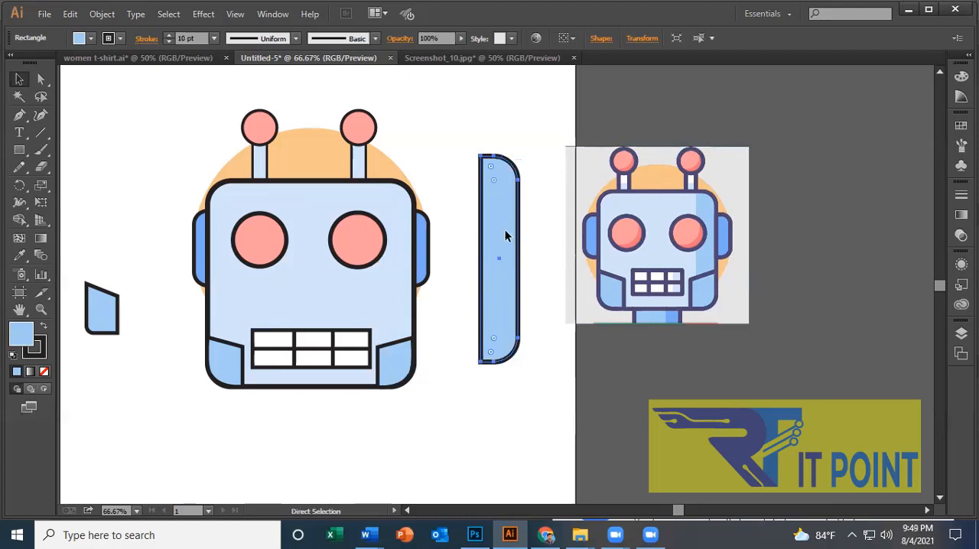
left_click_drag(505, 229, 401, 254)
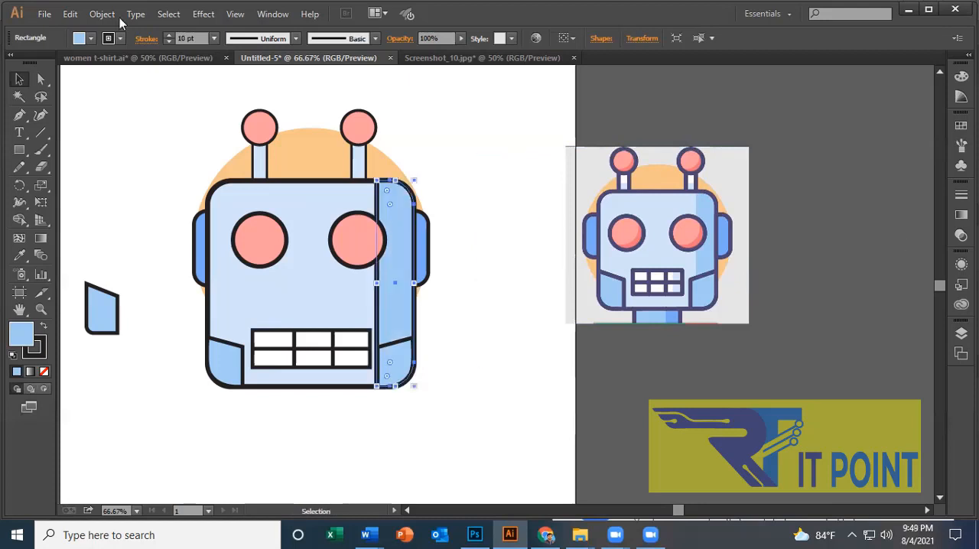
Remove the shading strip's black outline by reducing its stroke weight to 0 pt.
left_click(169, 43)
left_click(169, 43)
left_click(169, 43)
left_click(169, 43)
left_click(169, 43)
left_click(169, 43)
left_click(169, 43)
left_click(169, 42)
left_click(169, 43)
left_click(170, 43)
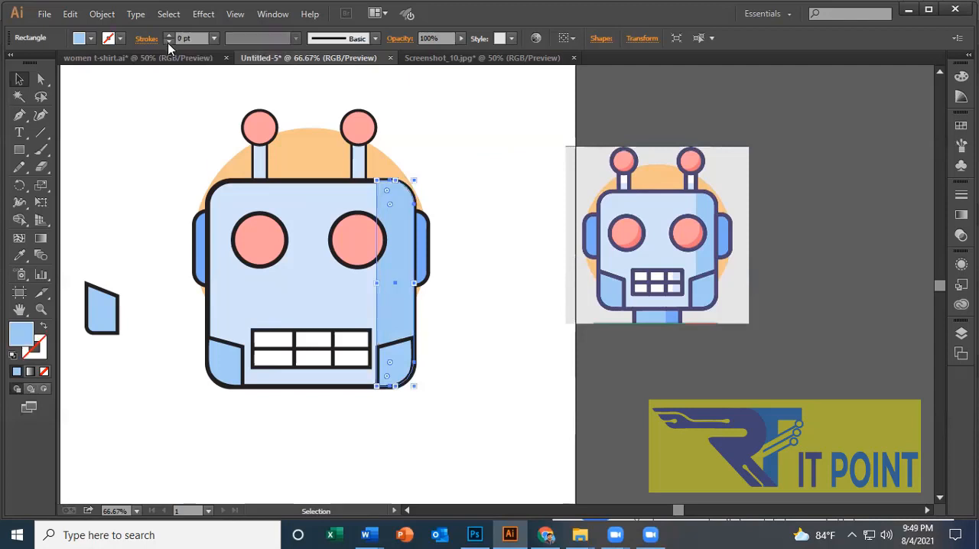
left_click(505, 212)
Lower the shading strip's top edge to sit inside the face outline, making the strip about 429 px tall.
left_click(386, 286)
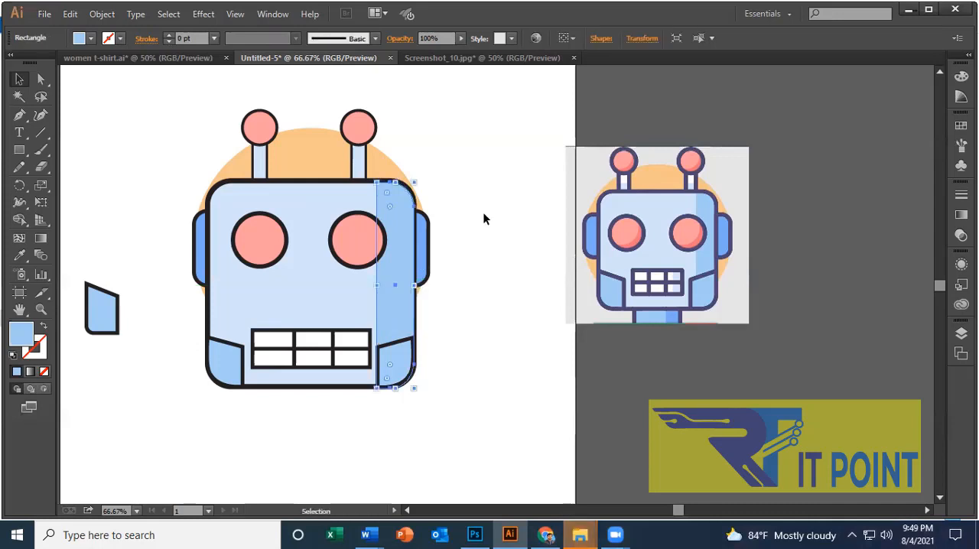
left_click(485, 216)
left_click(403, 293)
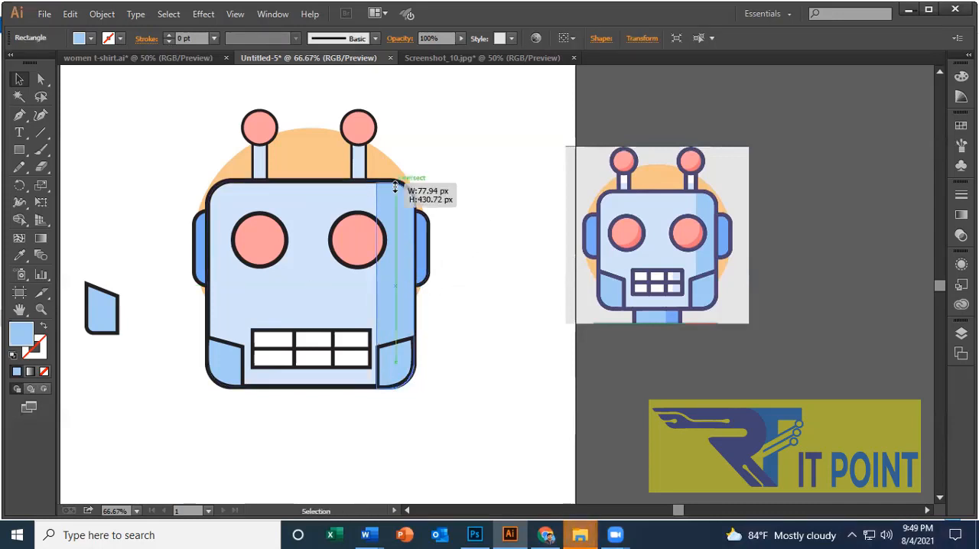
left_click(417, 308)
left_click(416, 312)
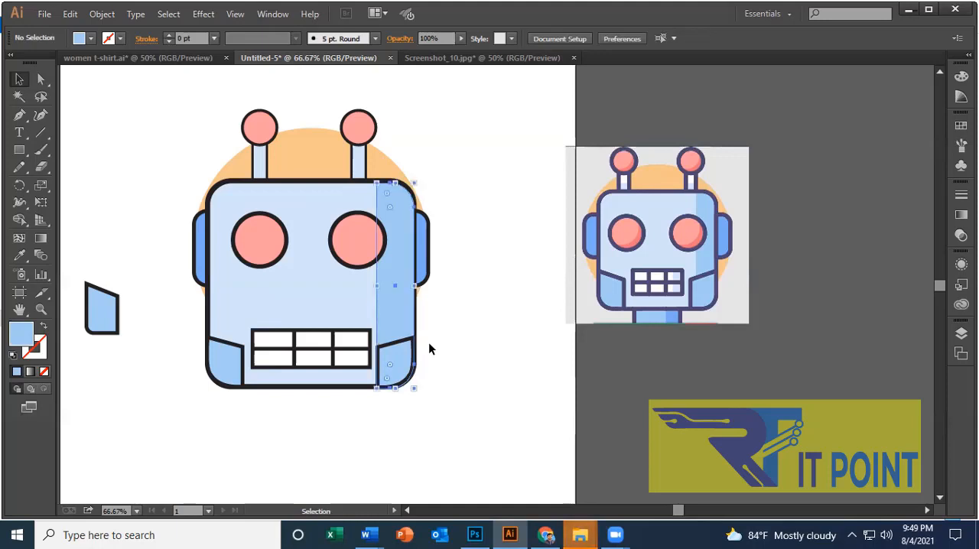
left_click(478, 223)
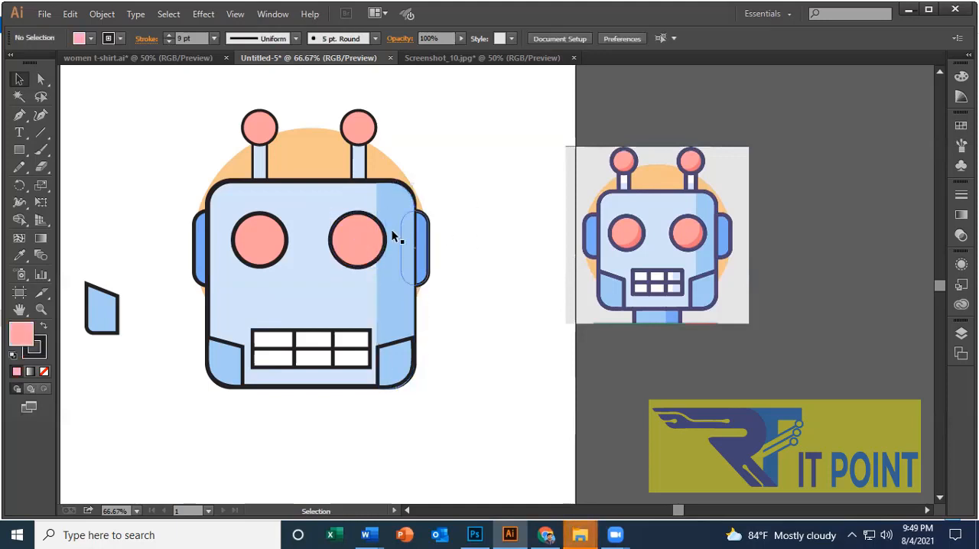
left_click(396, 185)
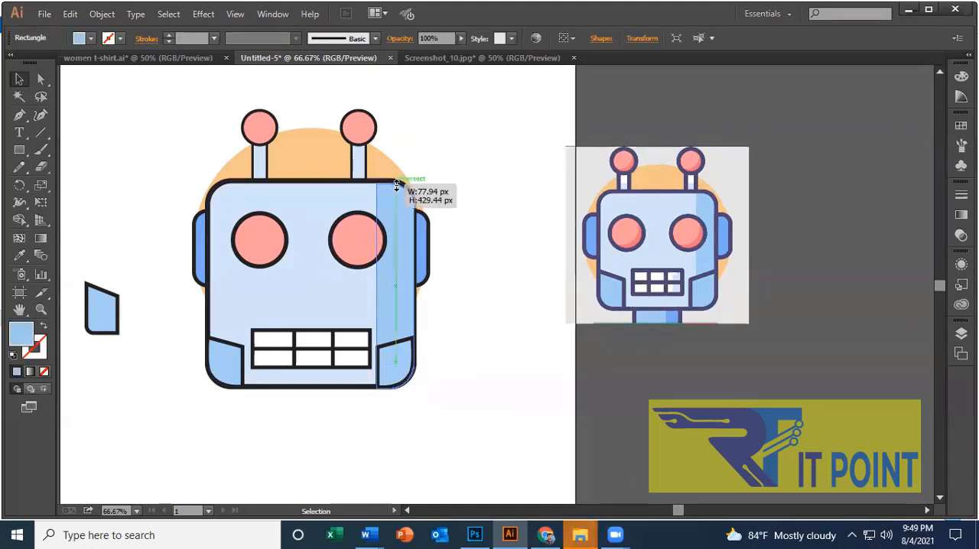
left_click(482, 365)
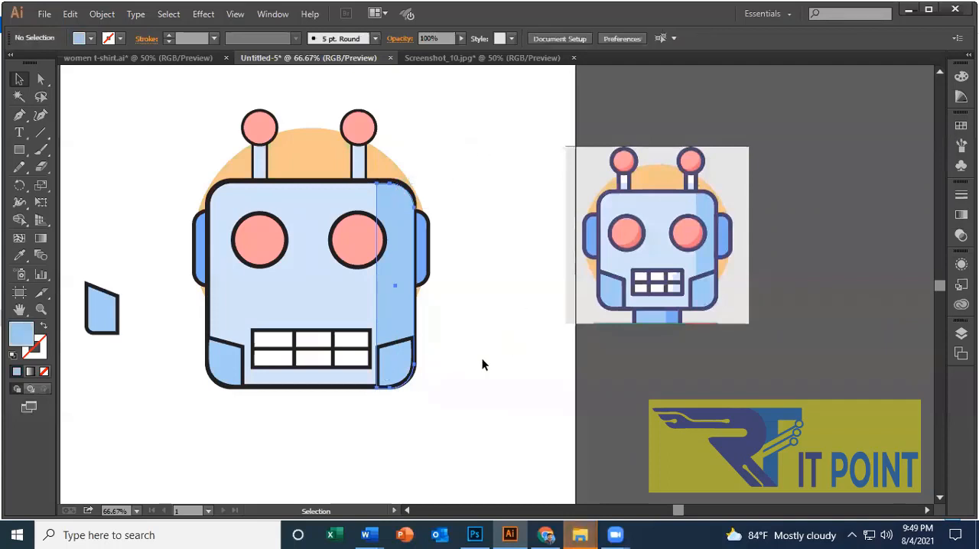
Raise the shading strip's bottom edge slightly so it stays inside the face's rounded lower-right corner.
left_click(406, 332)
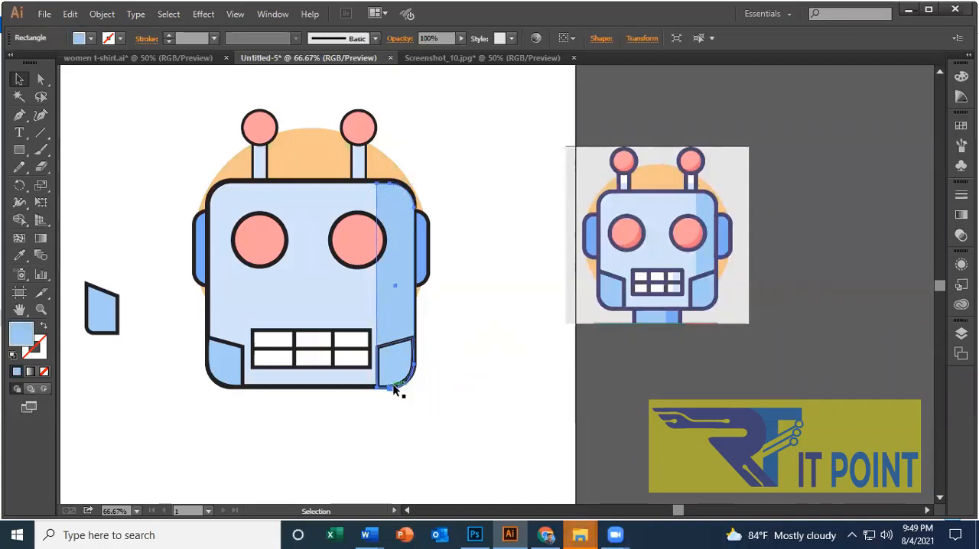
left_click(415, 390)
left_click(391, 373)
left_click(472, 349)
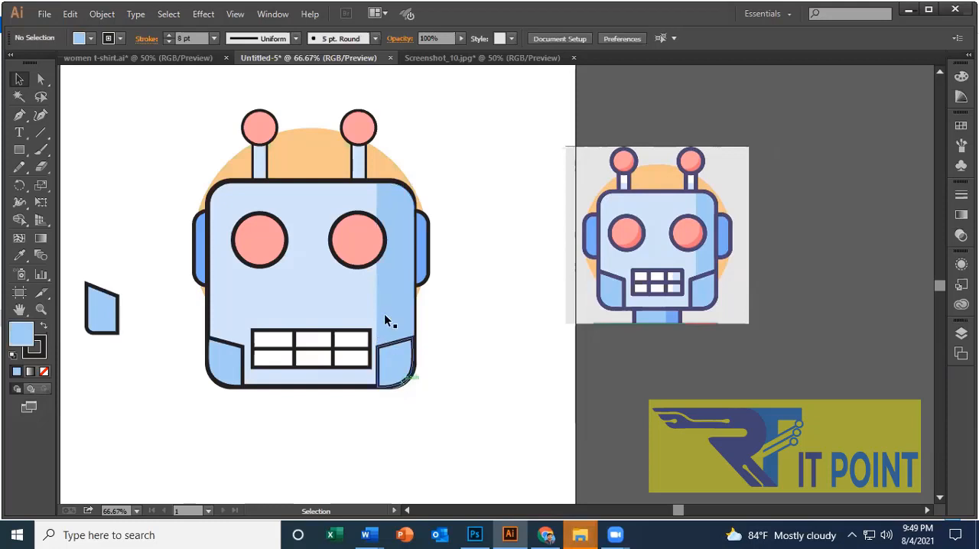
left_click(387, 319)
left_click_drag(397, 391, 396, 386)
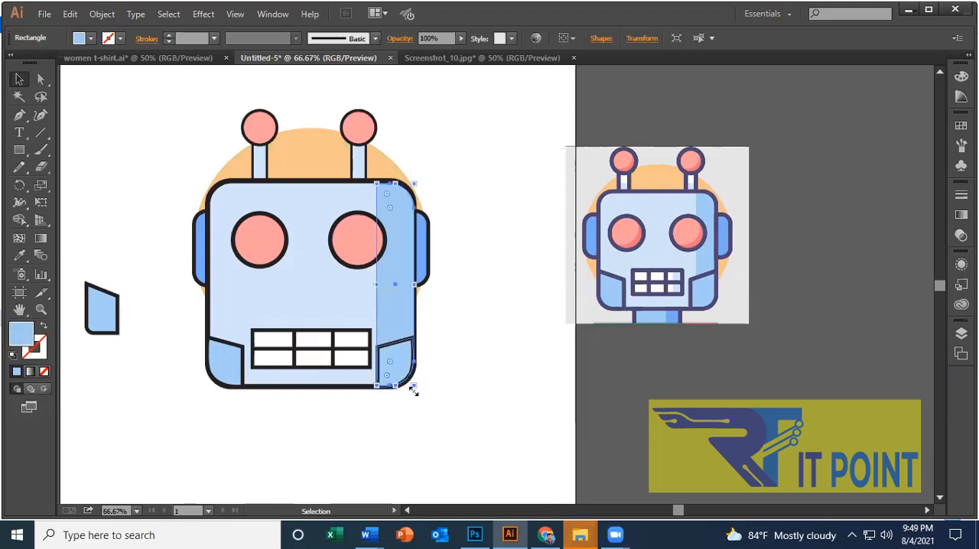
left_click(447, 366)
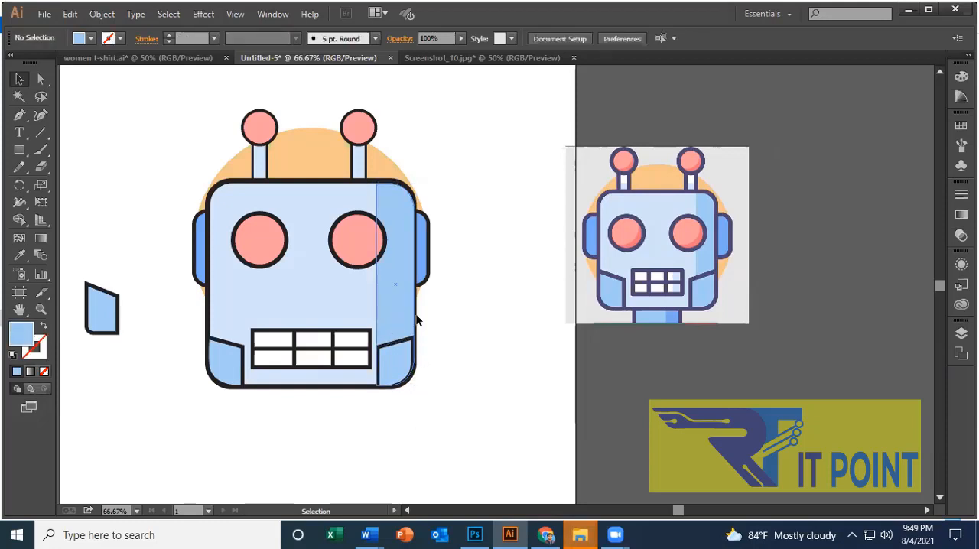
Shift the mirrored jaw panel slightly right to line up with the face's outer outline.
left_click(405, 369)
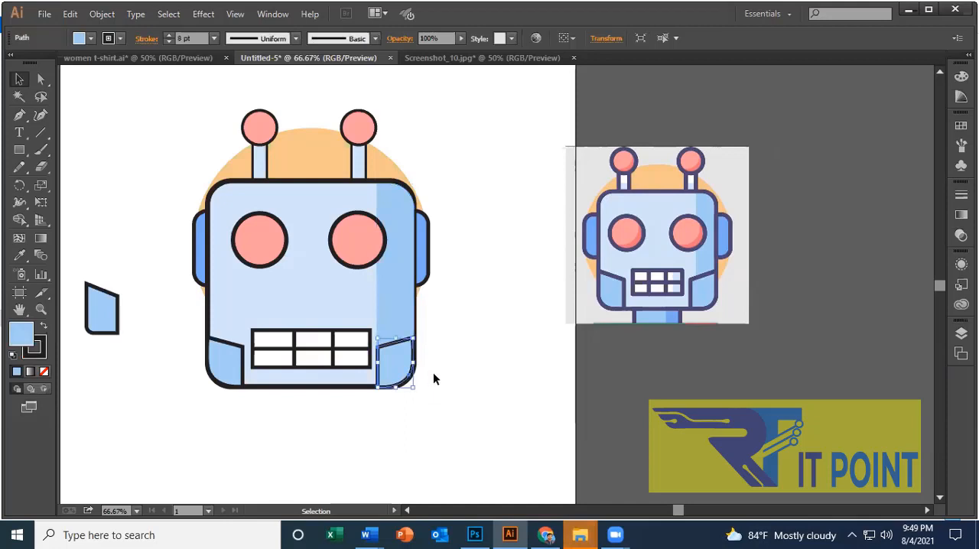
left_click(433, 372)
left_click(405, 365)
left_click(470, 355)
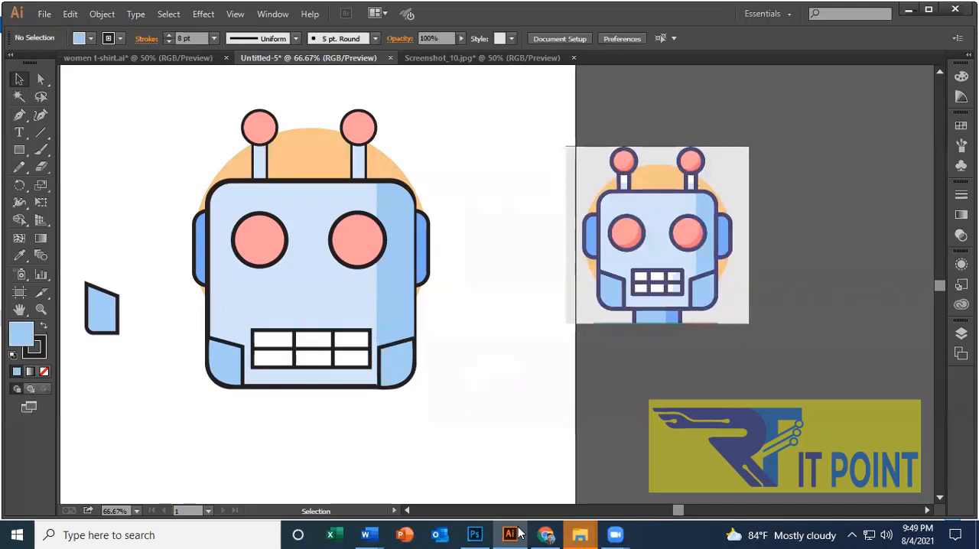
Narrow the shading strip by moving its inner edge slightly towards the face's outer outline.
left_click(395, 266)
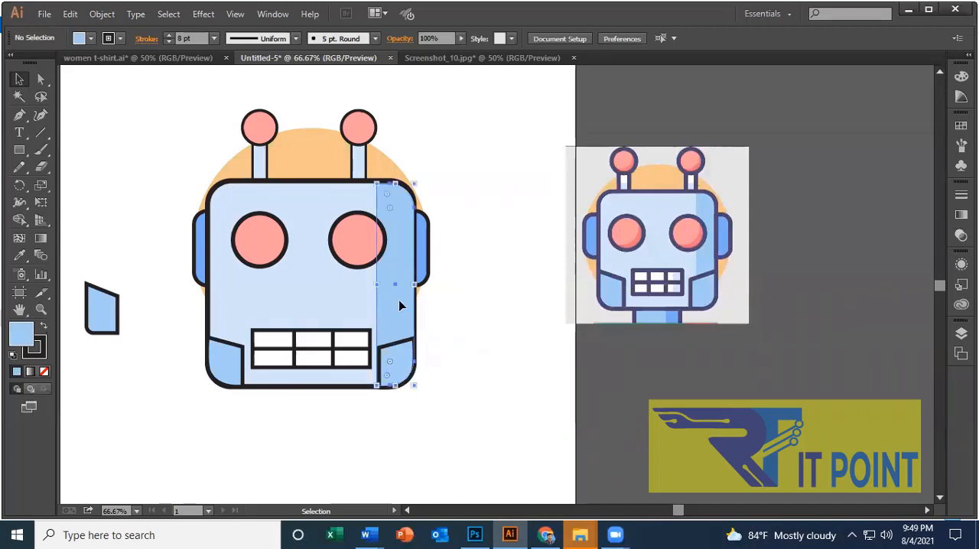
left_click_drag(373, 285, 383, 286)
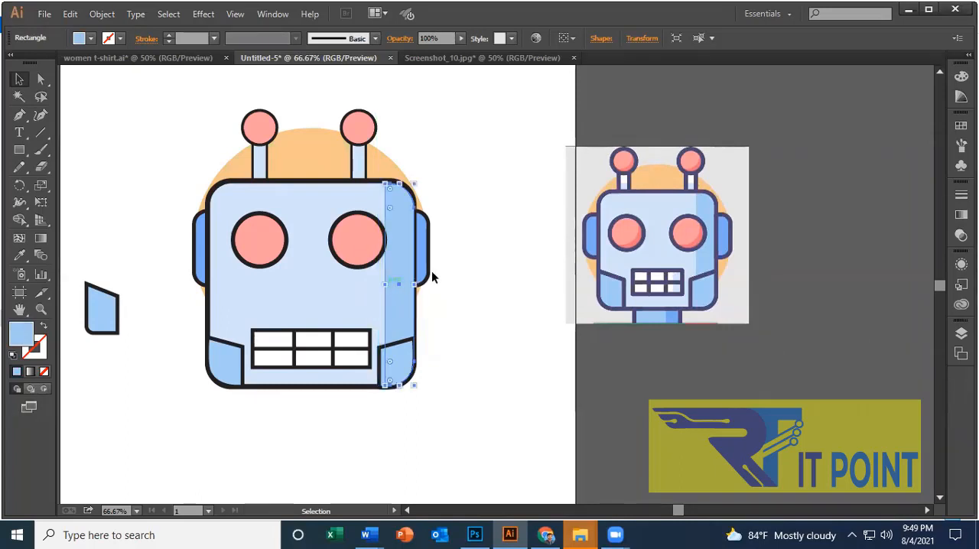
left_click(432, 271)
Move the eye nearest the shading strip outward so it overlaps the strip, and align both eyes on their vertical centers.
left_click(361, 237)
left_click_drag(362, 243, 372, 242)
left_click(476, 334)
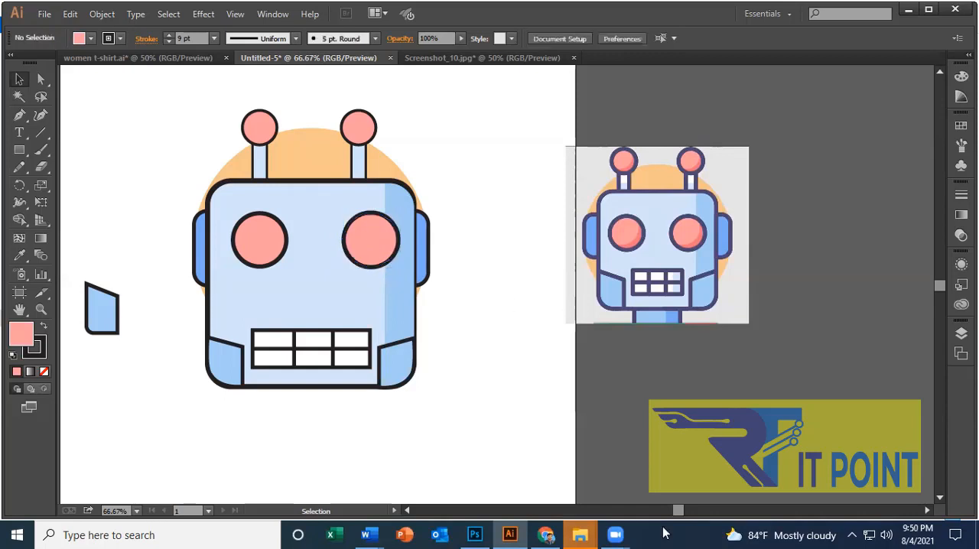
left_click(280, 256)
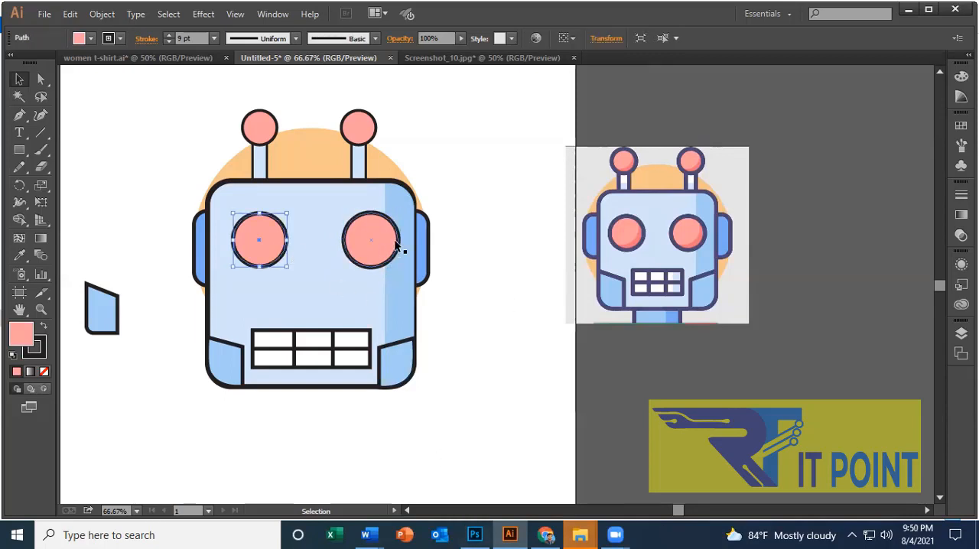
left_click(386, 243, "shift")
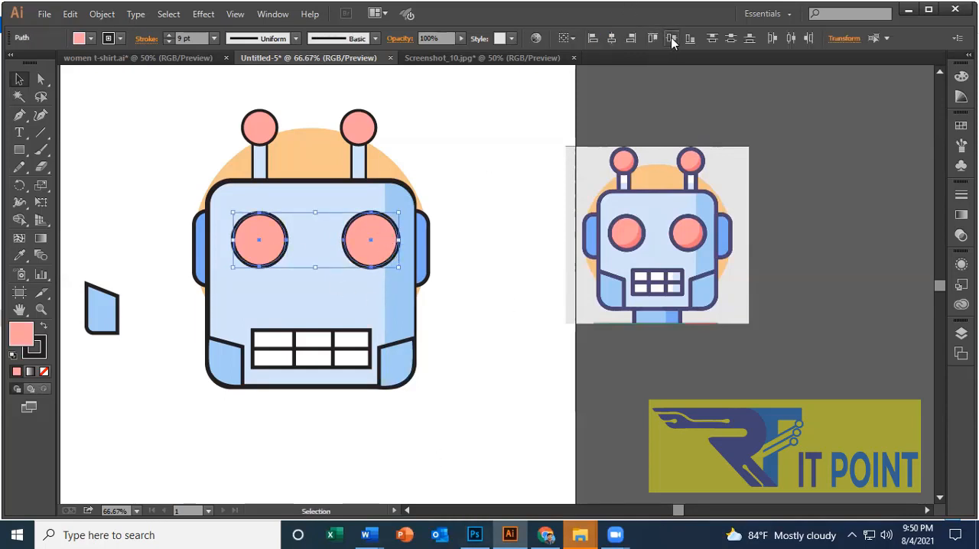
left_click(583, 436)
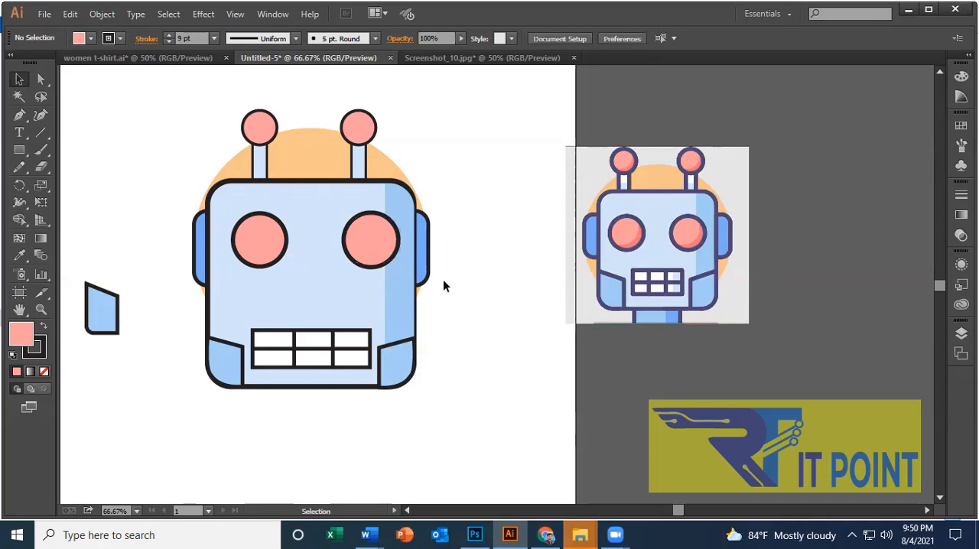
Draw a rectangular neck extending down from the middle of the face's lower edge.
scroll(432, 273, "down", 2)
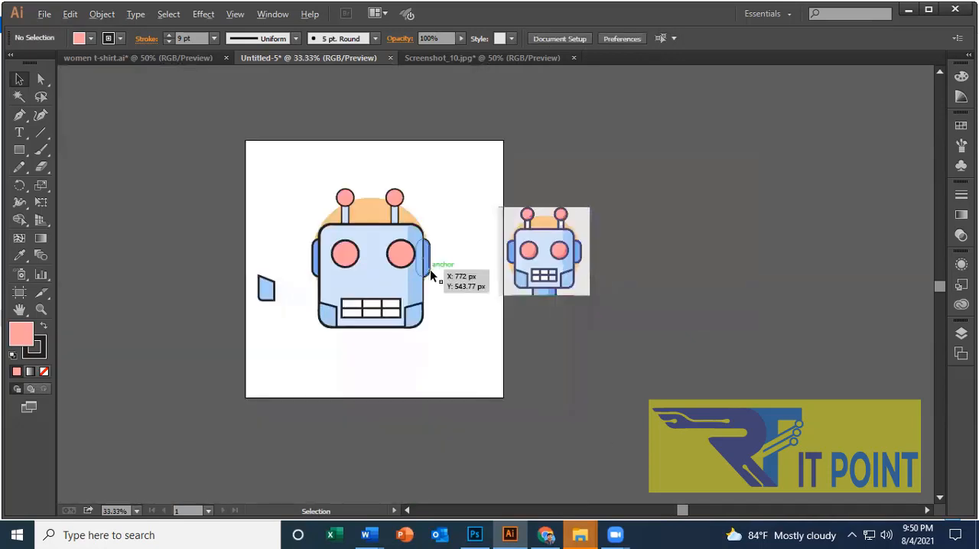
scroll(430, 269, "up", 1)
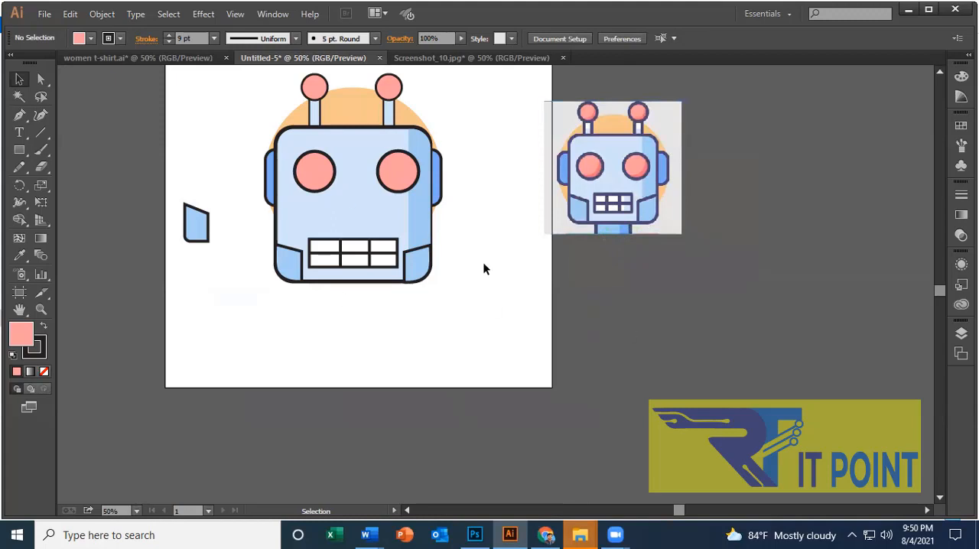
left_click(26, 154)
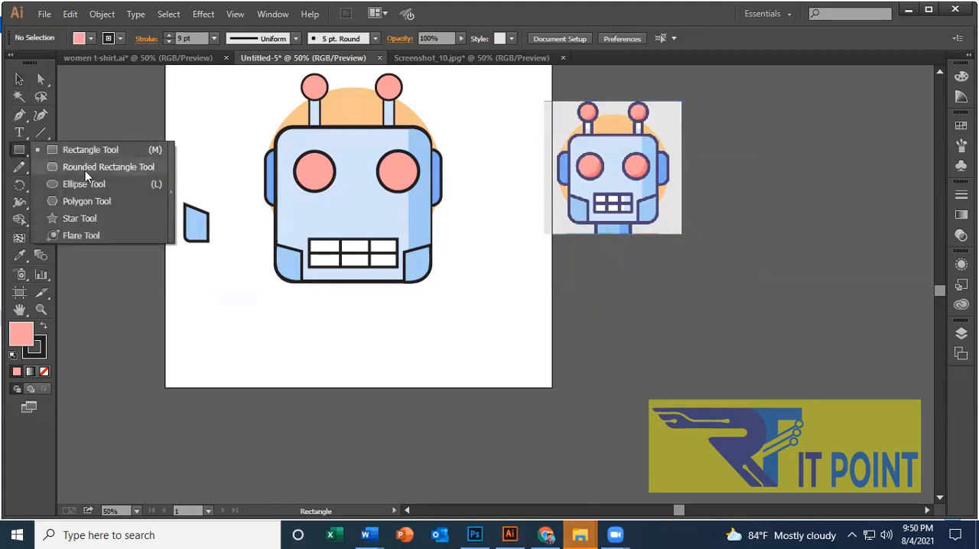
left_click(92, 152)
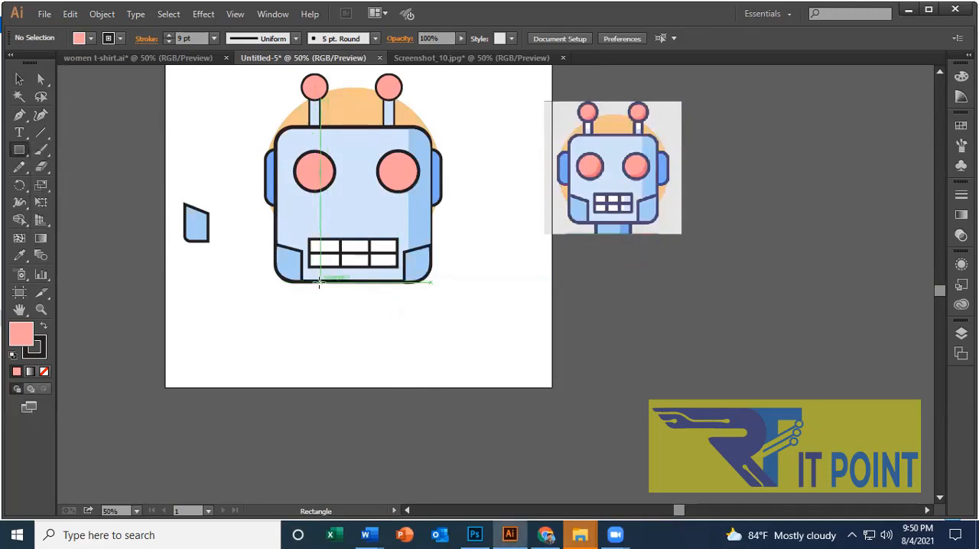
left_click_drag(314, 281, 377, 313)
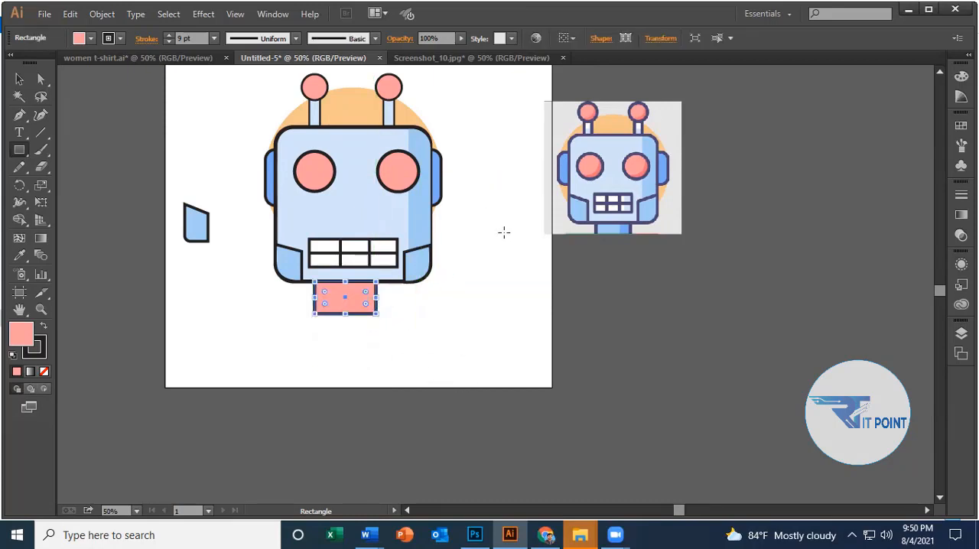
Fill the neck rectangle with the light blue sampled from the neck in the reference image.
left_click(19, 255)
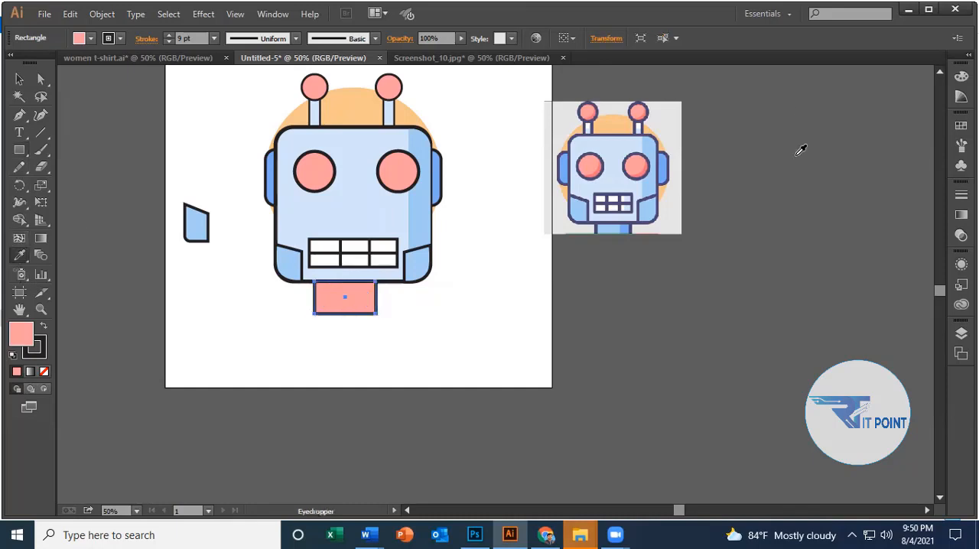
left_click(615, 225)
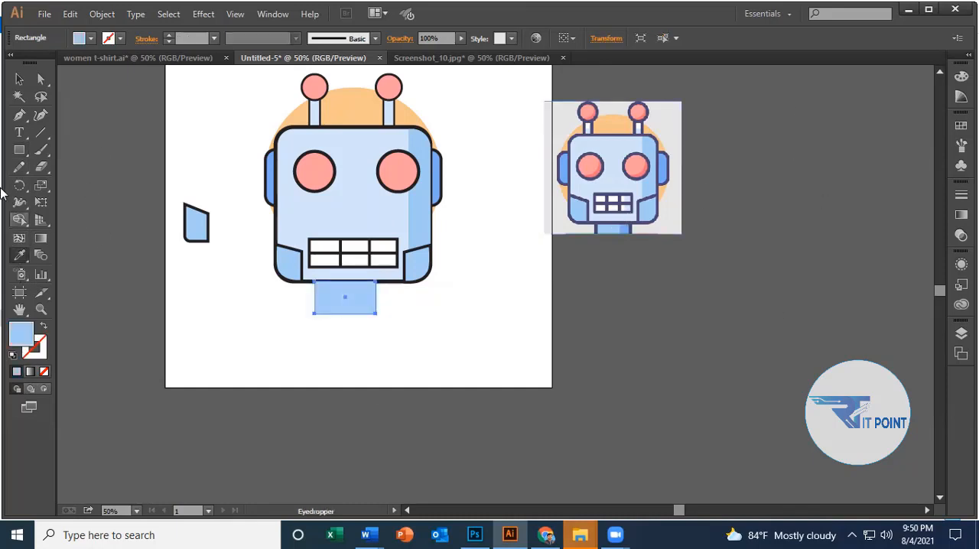
left_click(19, 79)
left_click(424, 321)
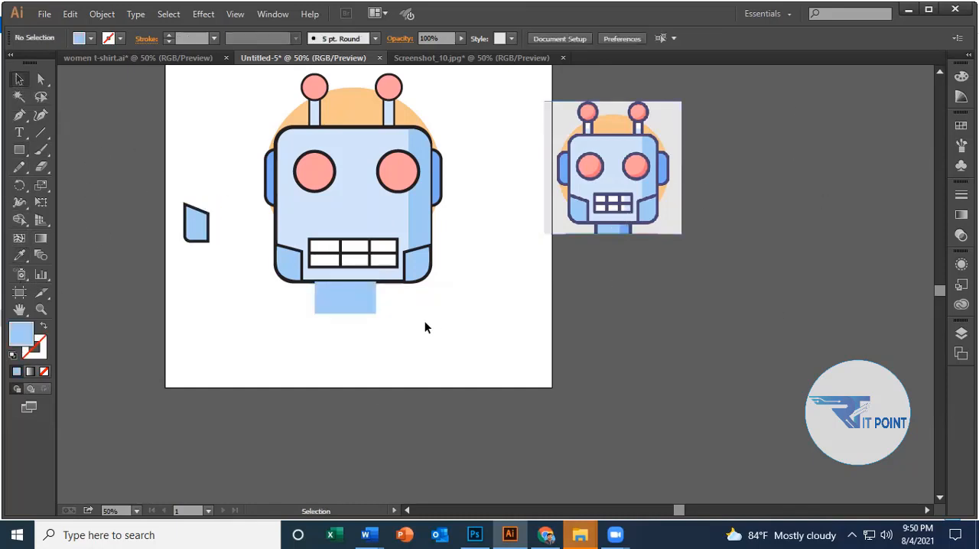
Give the neck rectangle a black outline with a 9 pt stroke weight.
left_click(346, 298)
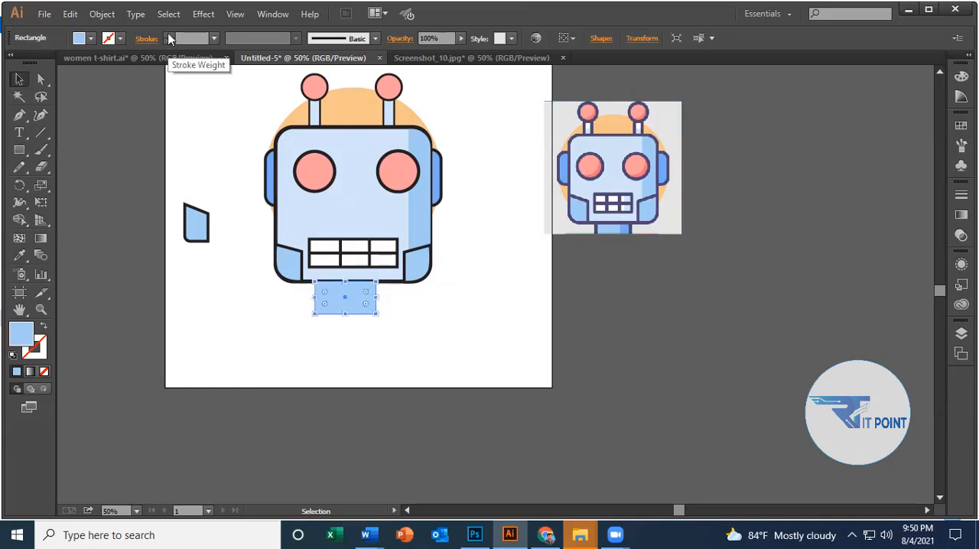
left_click(169, 36)
left_click(169, 36)
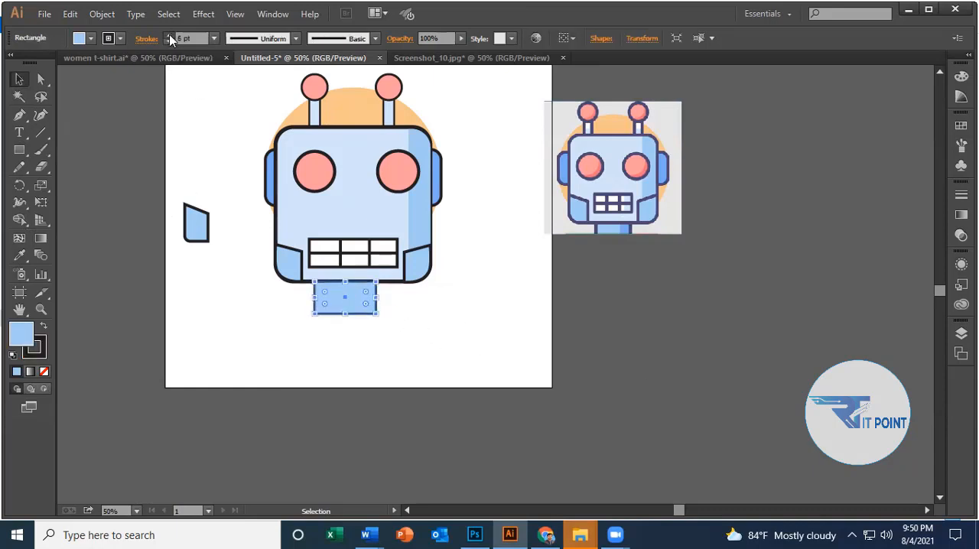
left_click(169, 36)
left_click(463, 319)
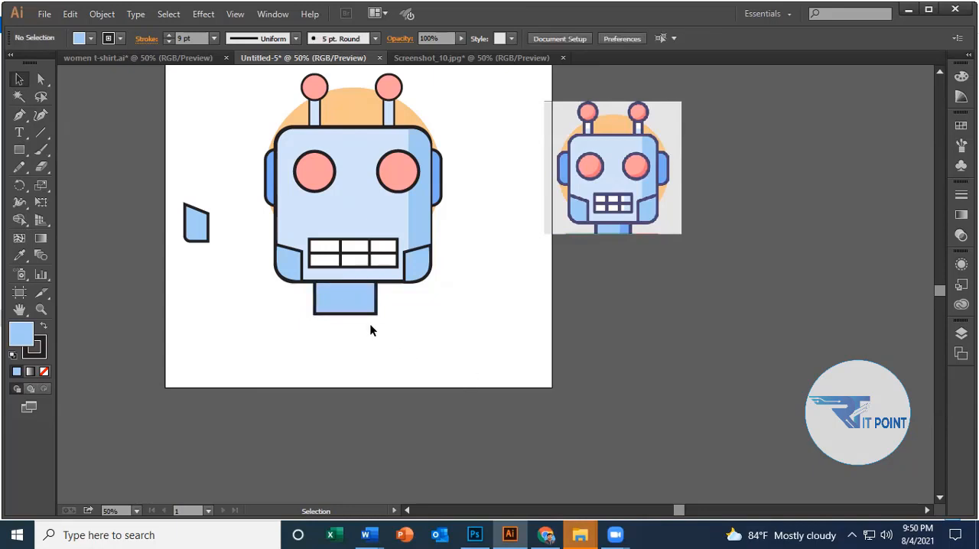
Center the neck horizontally beneath the face, using the face as the alignment key object.
scroll(458, 329, "up", 3)
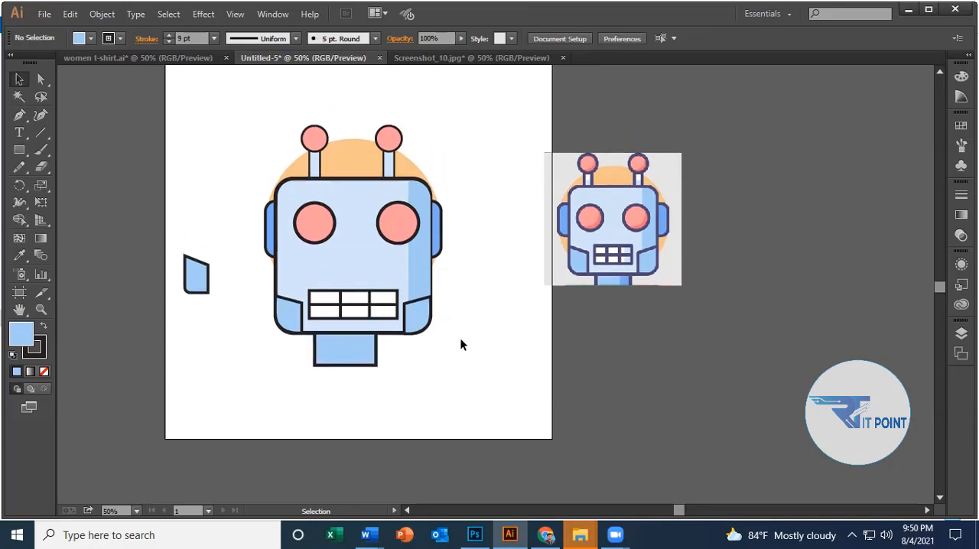
left_click(349, 348)
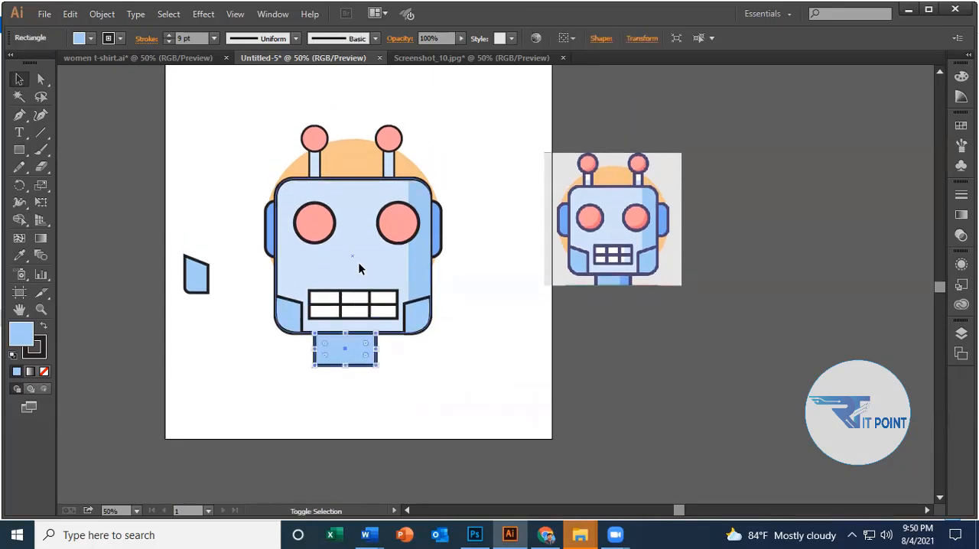
left_click(357, 262, "shift")
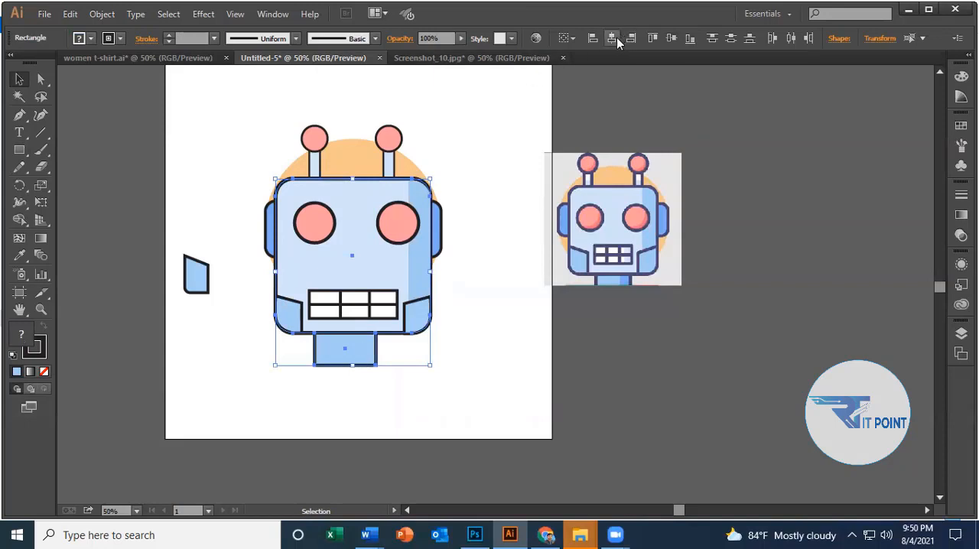
left_click(364, 237)
left_click(613, 38)
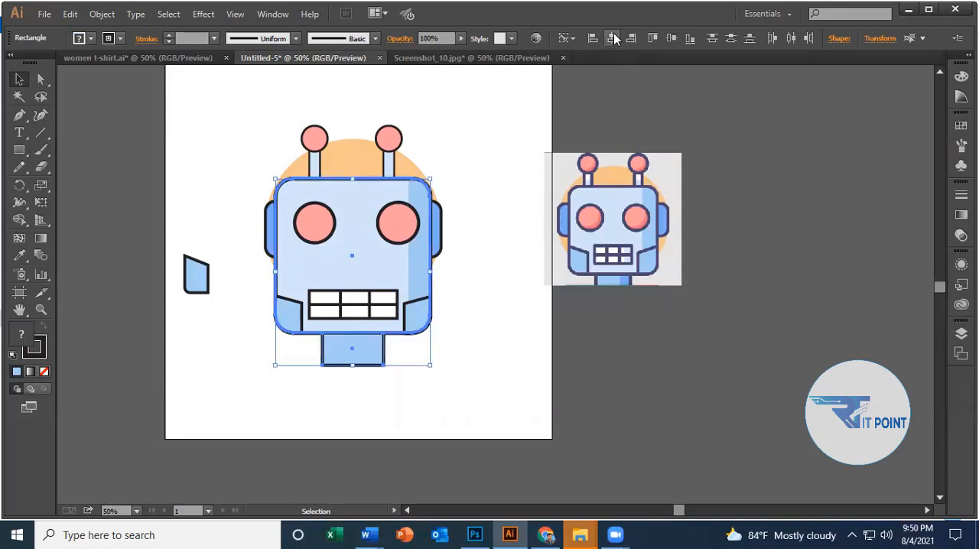
left_click(457, 343)
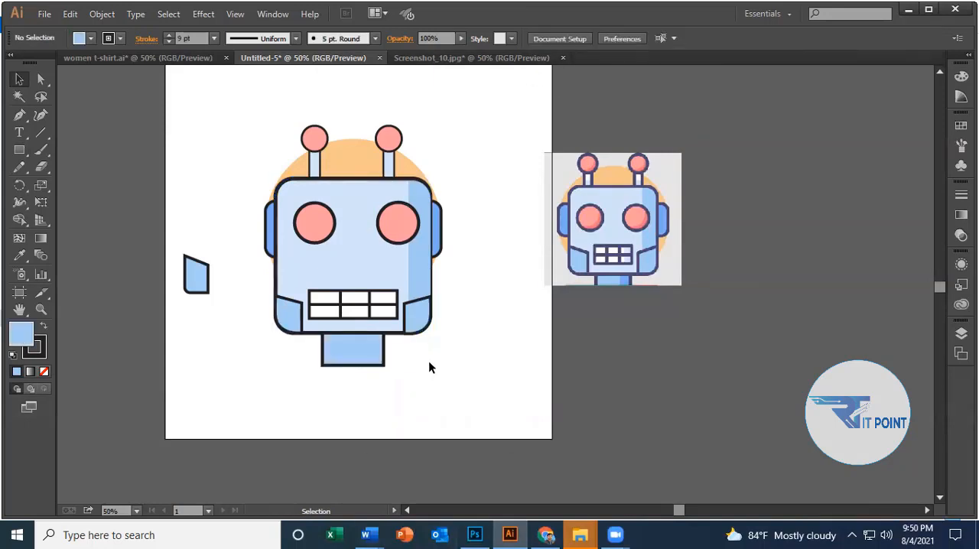
scroll(428, 361, "down", 1)
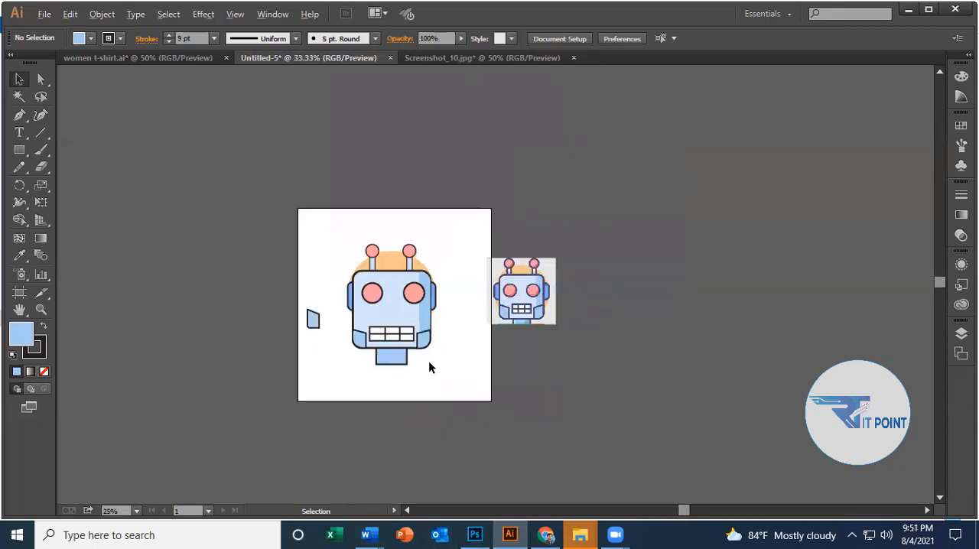
scroll(466, 368, "up", 1)
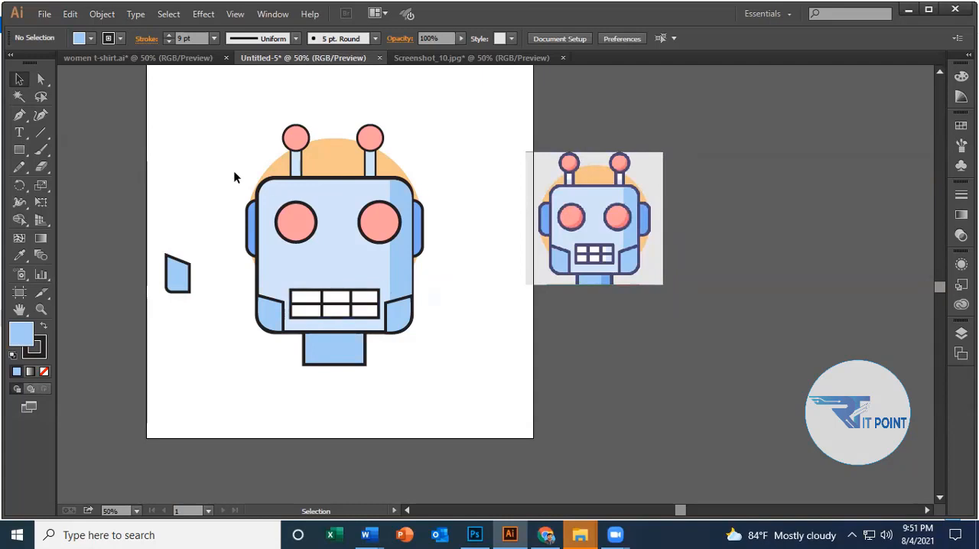
left_click_drag(222, 146, 384, 330)
left_click_drag(344, 207, 355, 288)
key("ctrl+z")
left_click(223, 149)
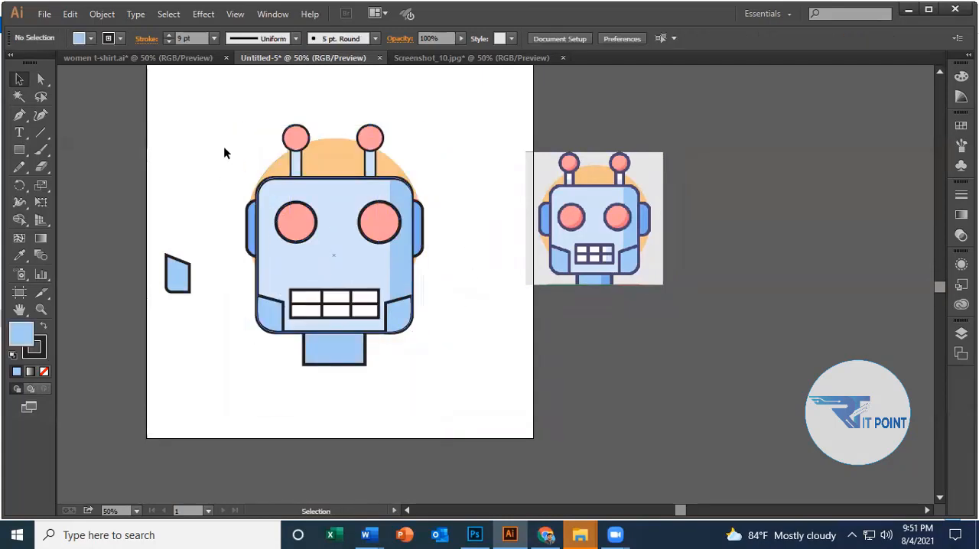
left_click_drag(198, 135, 413, 349)
left_click(464, 278)
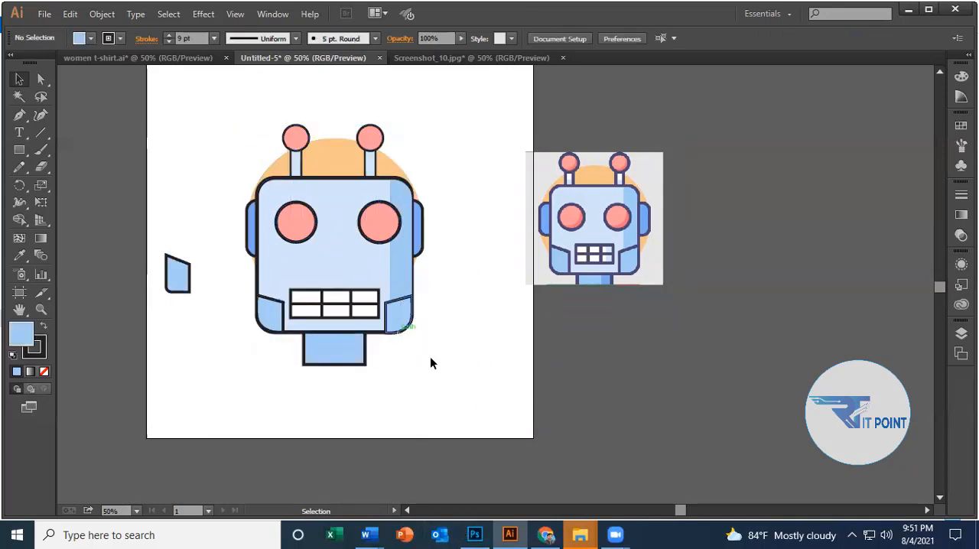
Group all parts of the robot, including the orange circle and neck, leaving out the spare jaw panel.
left_click_drag(224, 137, 424, 365)
right_click(341, 220)
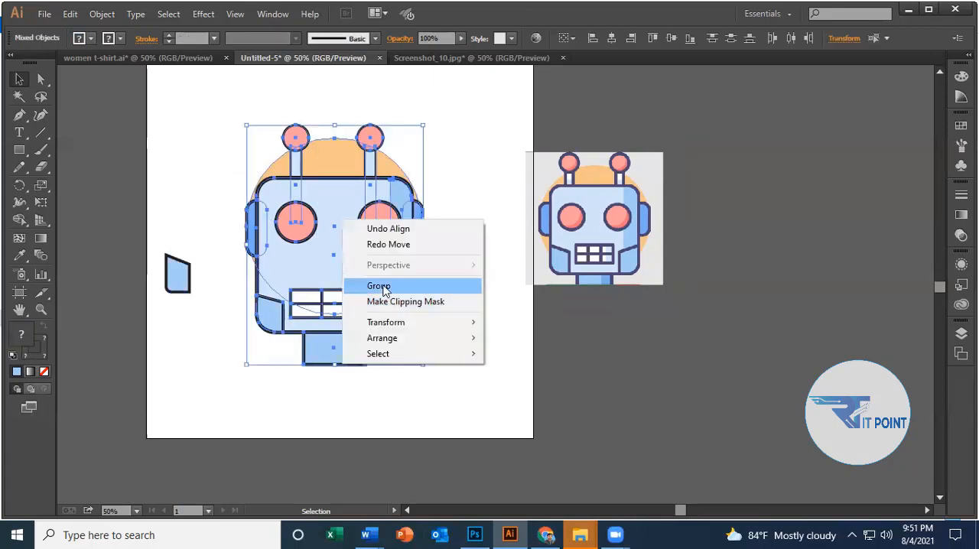
left_click(376, 285)
Move the grouped robot down towards the artboard's lower edge.
key("ctrl+shift+a")
mouse_move(334, 225)
left_mouse_down()
mouse_move(375, 163)
mouse_move(340, 241)
left_mouse_up()
left_click_drag(354, 321, 364, 392)
left_click(458, 302)
scroll(370, 398, "down", 2)
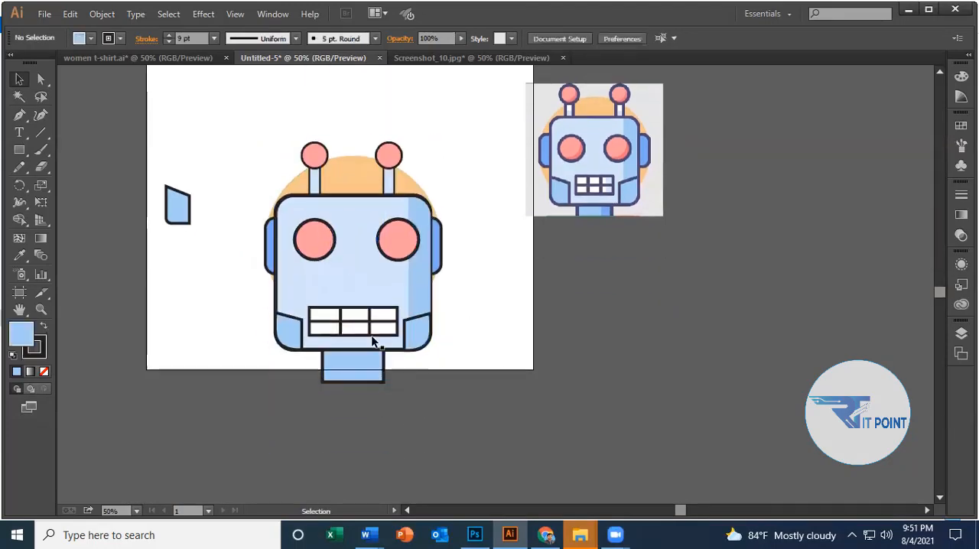
left_click(369, 321)
left_click(465, 282)
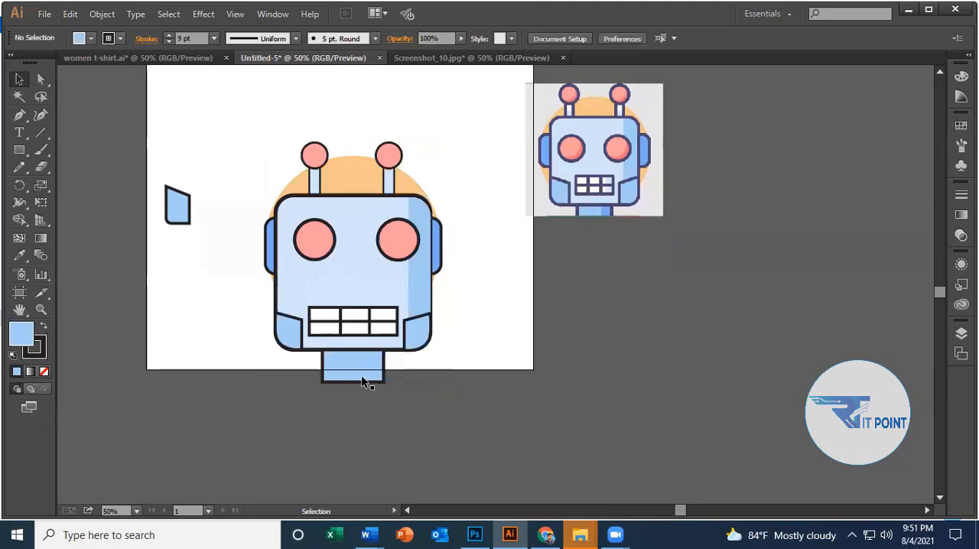
Move the grouped robot up to sit near the center of the artboard, slightly above the middle.
left_click(360, 272)
mouse_move(349, 272)
left_mouse_down()
mouse_move(346, 253)
mouse_move(357, 273)
mouse_move(336, 265)
left_mouse_up()
left_click(470, 206)
left_click(472, 257)
left_click(472, 208)
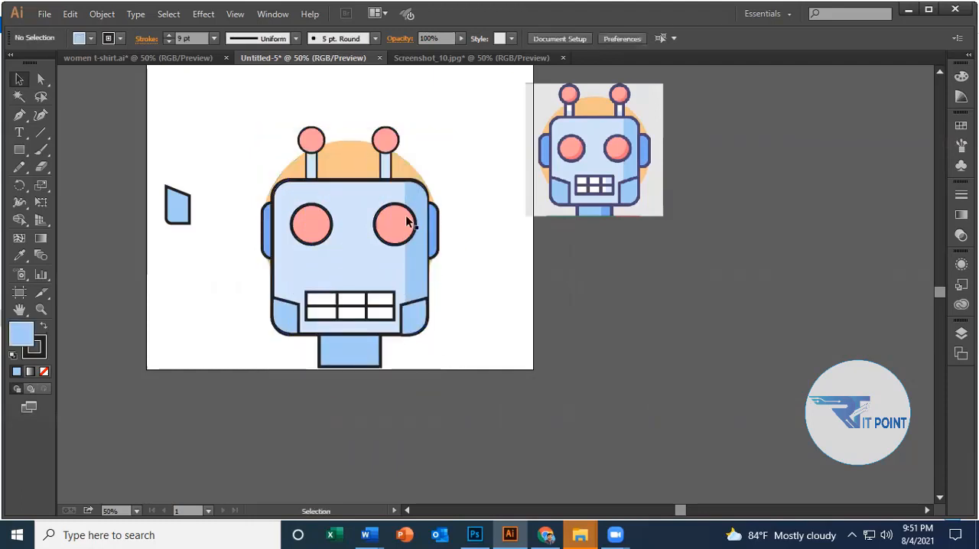
left_click_drag(329, 226, 324, 195)
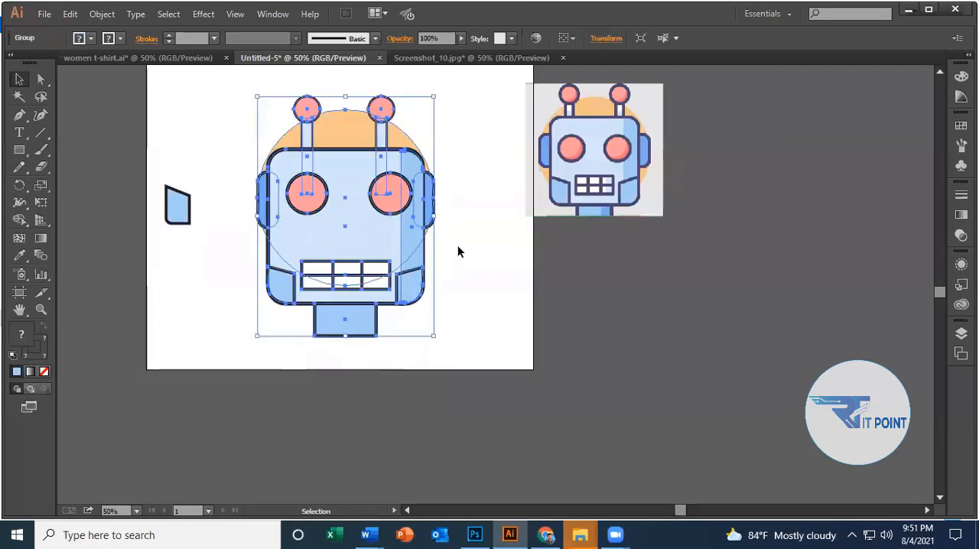
left_click(459, 252)
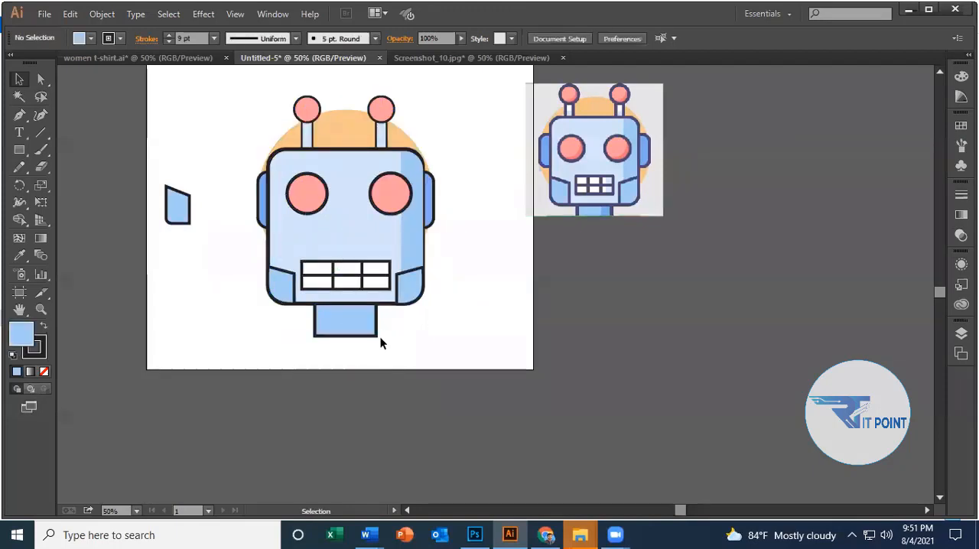
scroll(395, 341, "up", 6)
left_click_drag(403, 351, 410, 297)
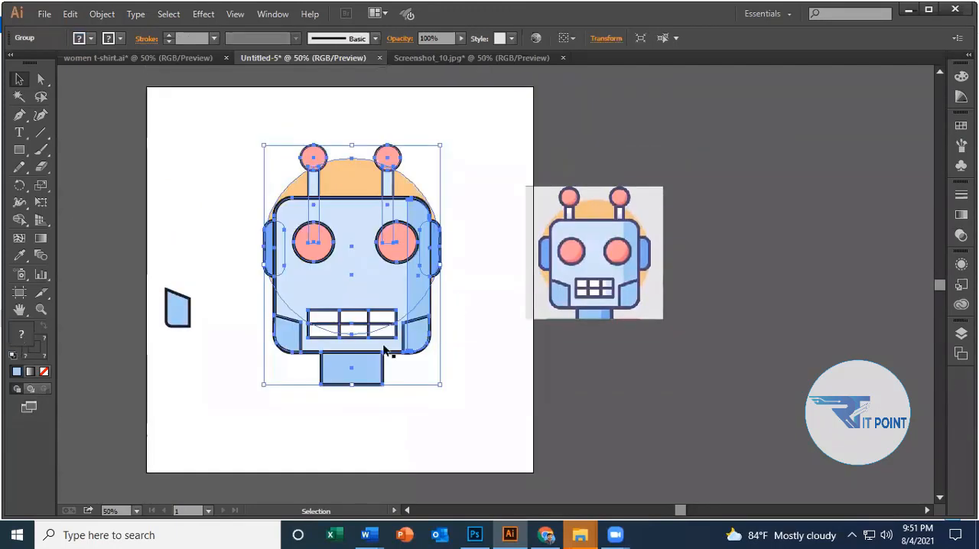
left_click(394, 368)
left_click_drag(343, 277, 337, 260)
left_click(432, 332)
Move the spare jaw panel off the artboard to the empty area below the reference image.
left_click(176, 314)
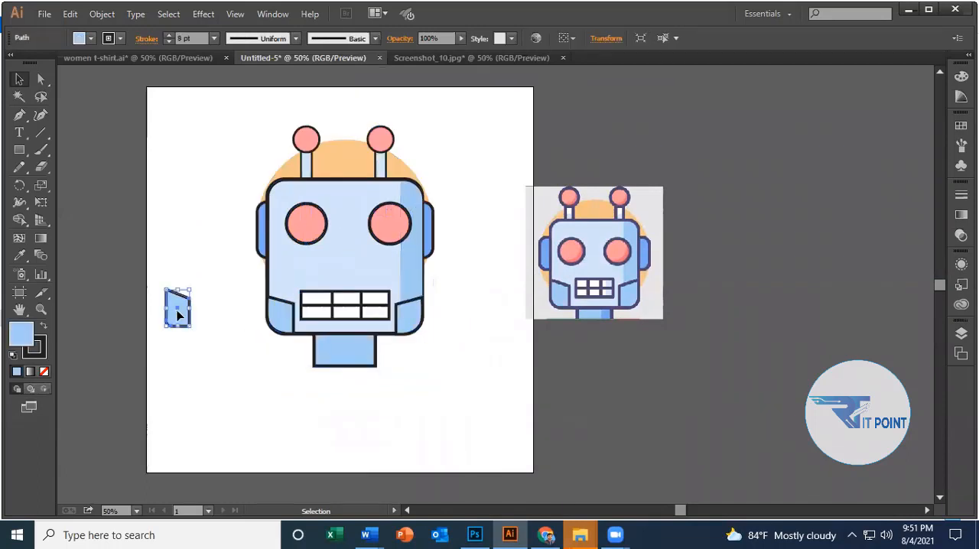
left_click_drag(179, 314, 602, 398)
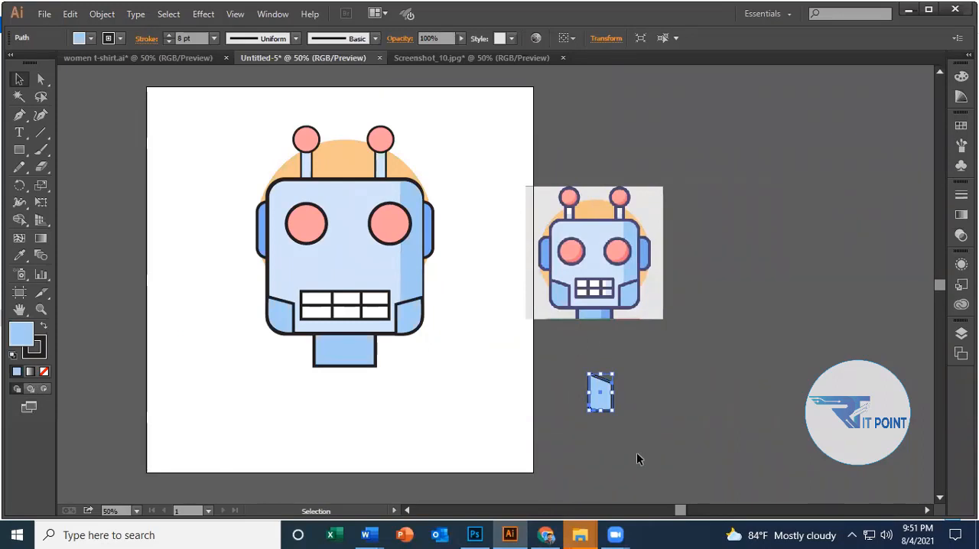
left_click(579, 534)
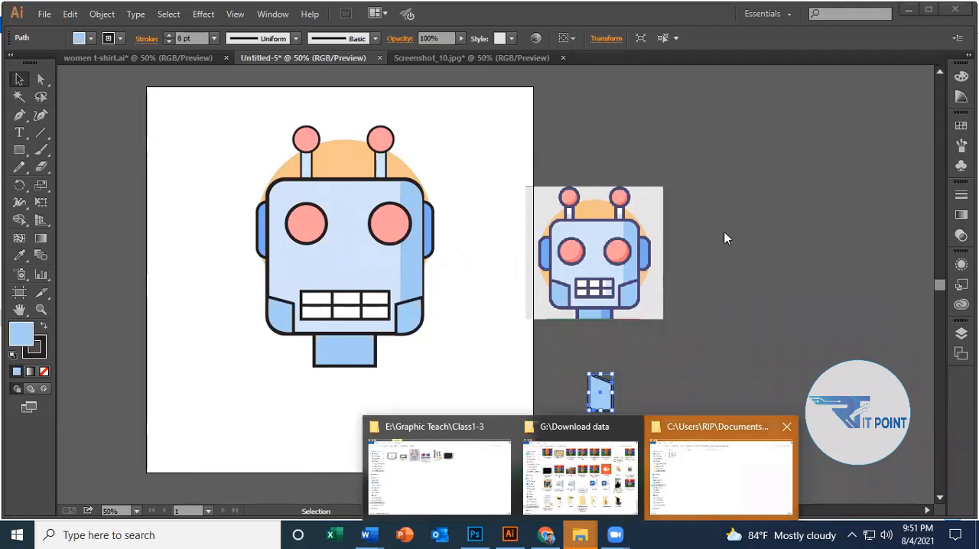
left_click(711, 485)
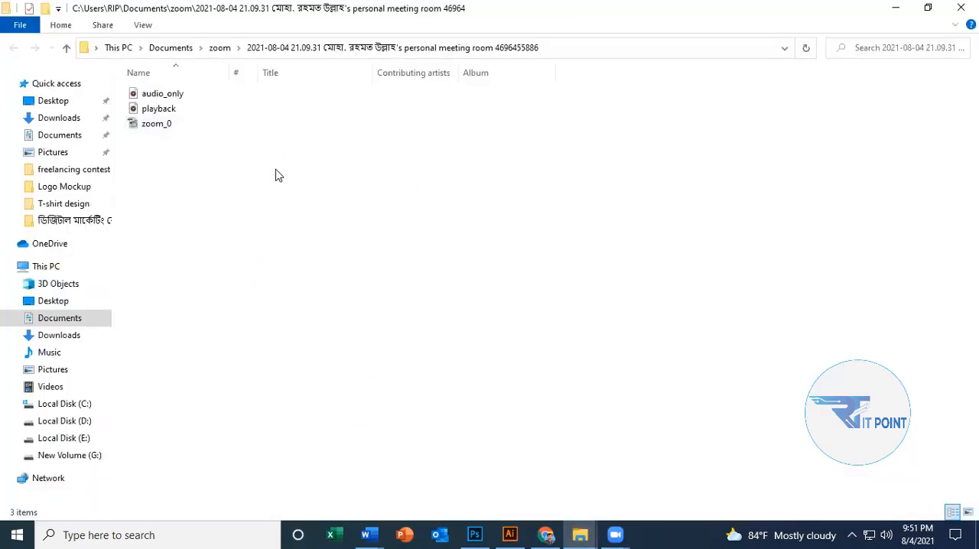
left_click(896, 8)
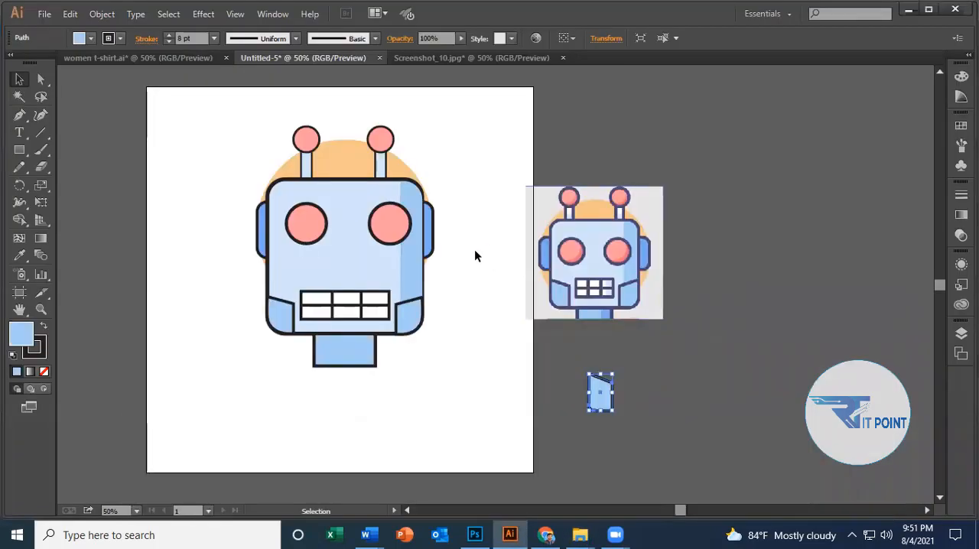
left_click(472, 256)
left_click(406, 279)
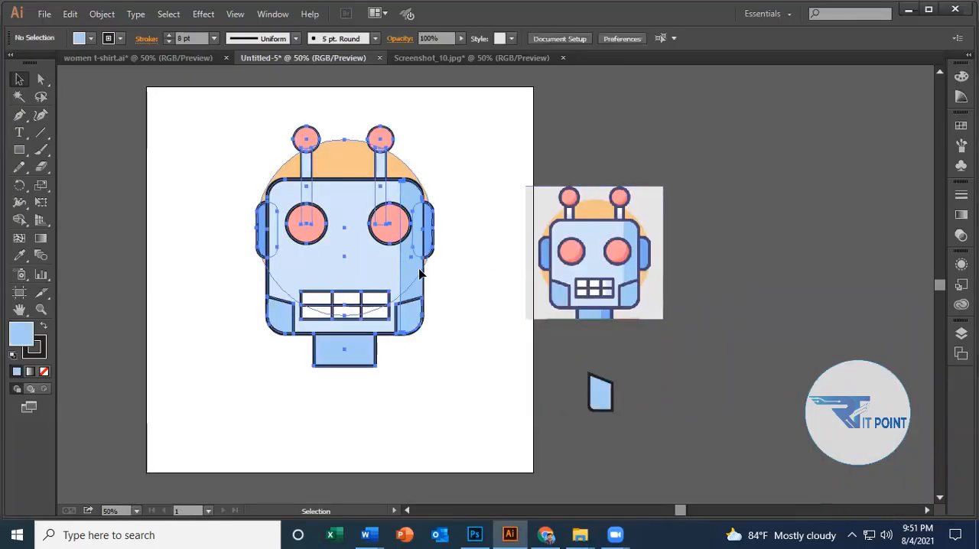
left_click(481, 303)
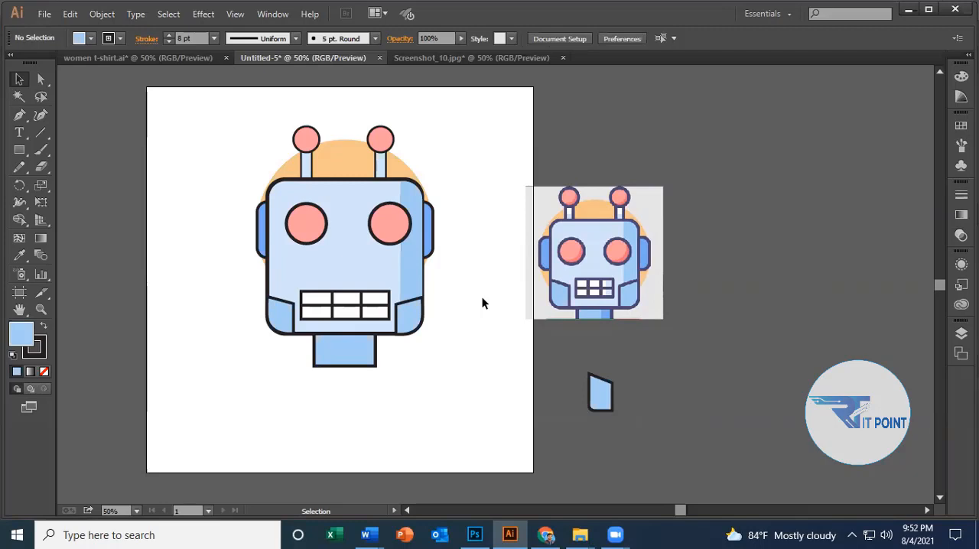
Move the reference image farther right so it sits fully clear of the artboard's right edge.
left_click_drag(576, 210, 674, 205)
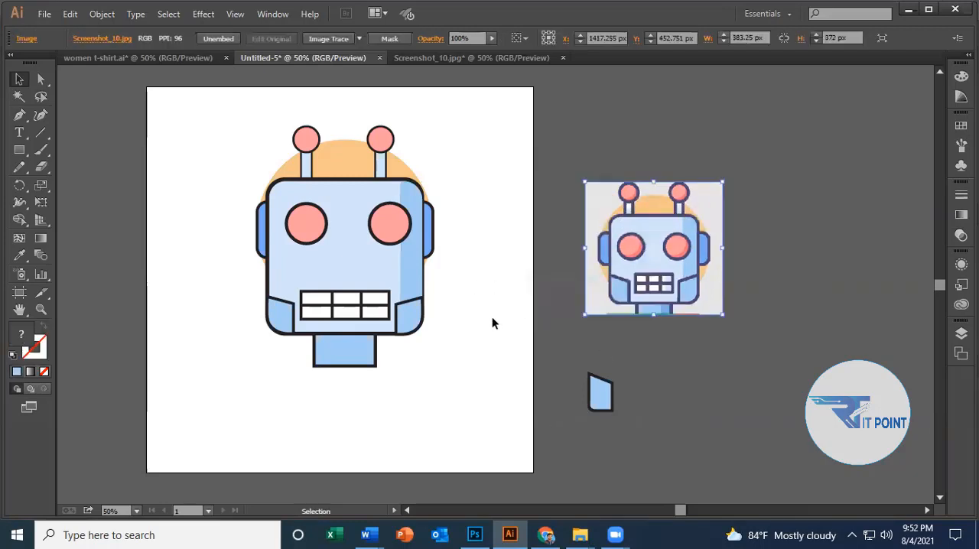
left_click(402, 254)
left_click(474, 229)
left_click(390, 235)
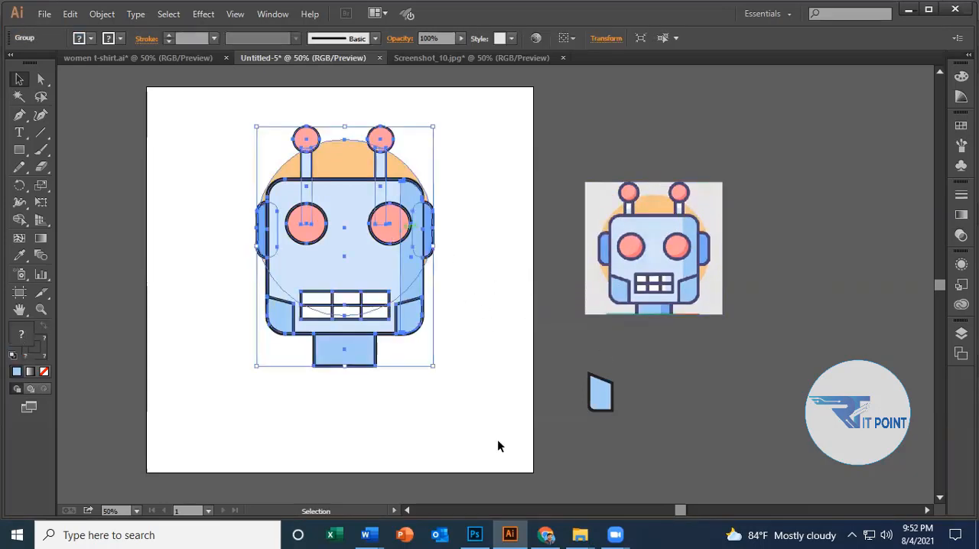
left_click(21, 152)
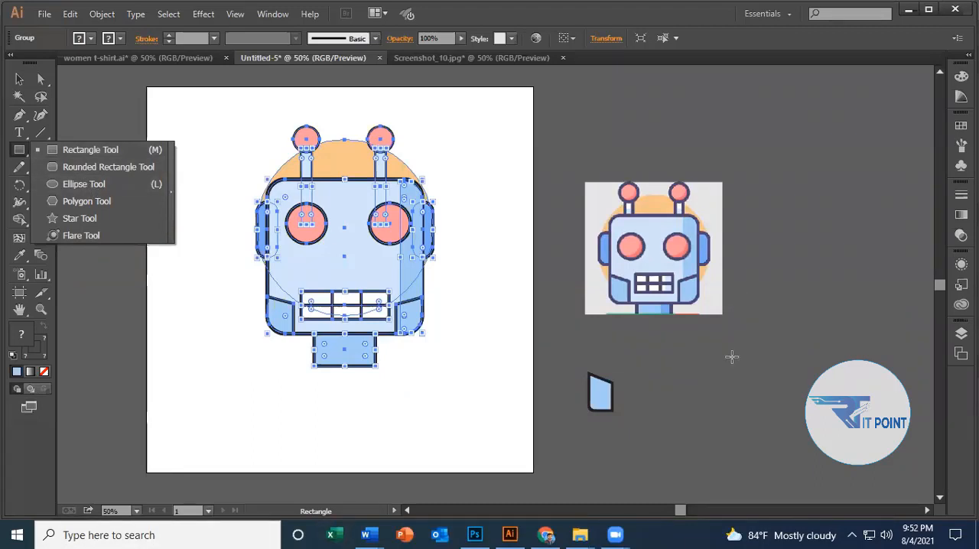
left_click(490, 425)
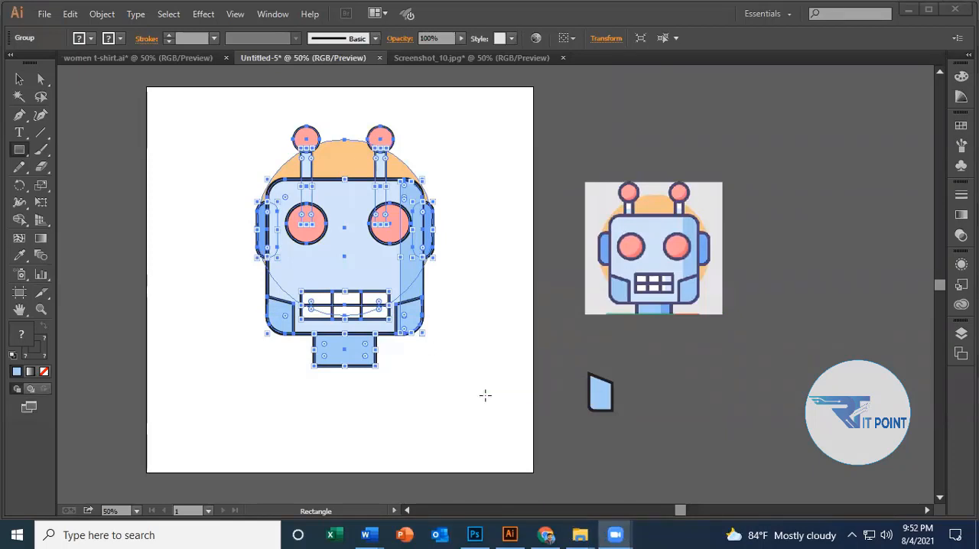
left_click(510, 535)
left_click(20, 81)
left_click(111, 114)
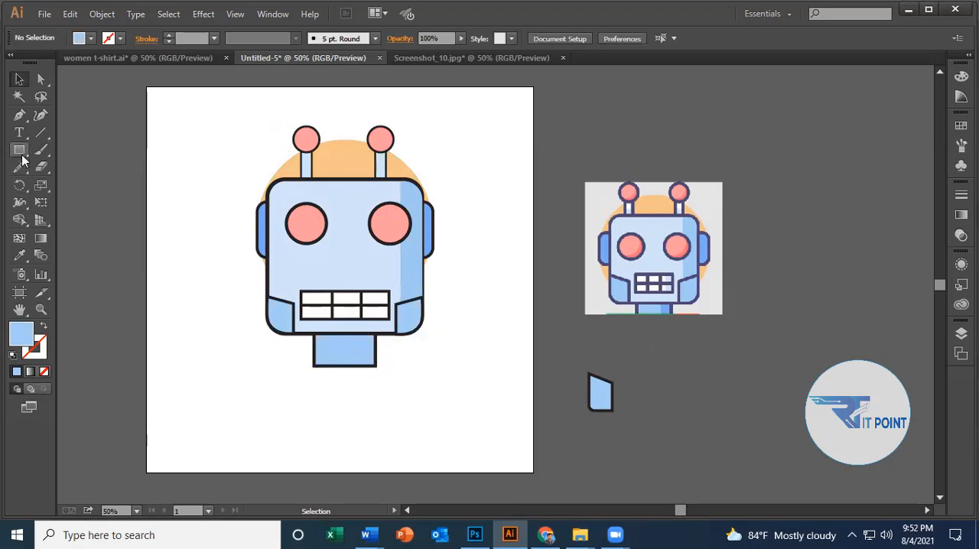
left_click_drag(19, 150, 116, 169)
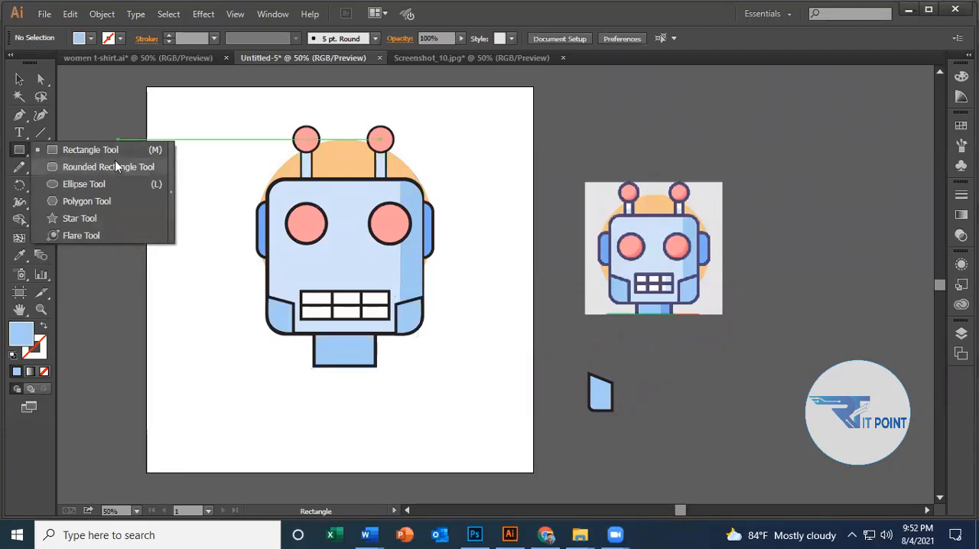
left_click(22, 82)
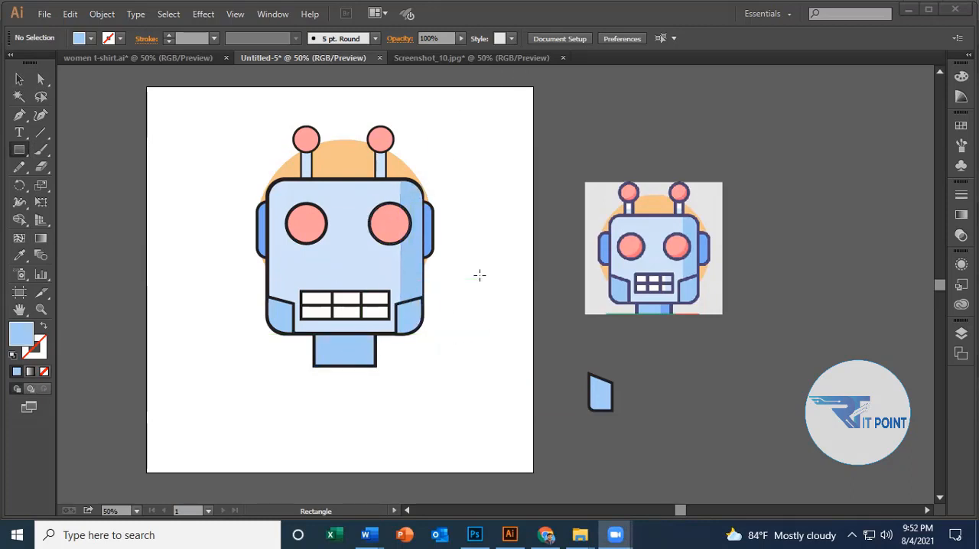
left_click(19, 80)
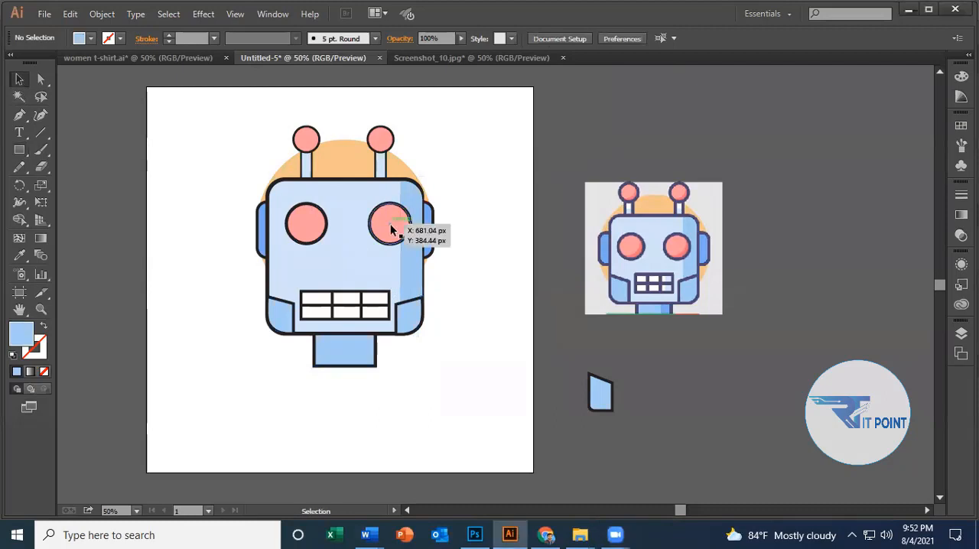
Move the grouped robot off the artboard to the empty area right of the reference image.
left_click(378, 201)
left_click(462, 209)
left_click_drag(367, 200, 873, 323)
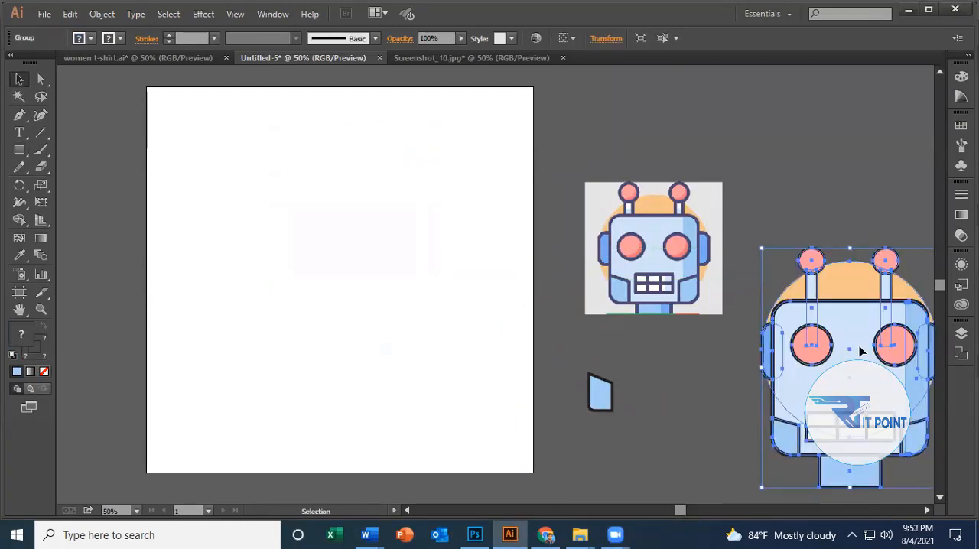
left_click(521, 319)
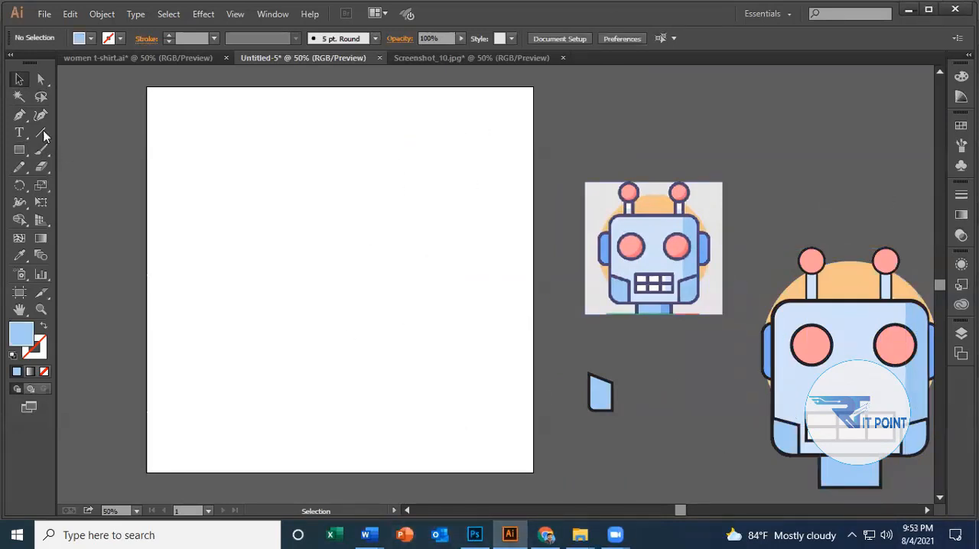
Draw a small horizontal rectangle in the artboard's upper left area and fill it with bright pink.
left_click_drag(19, 150, 61, 150)
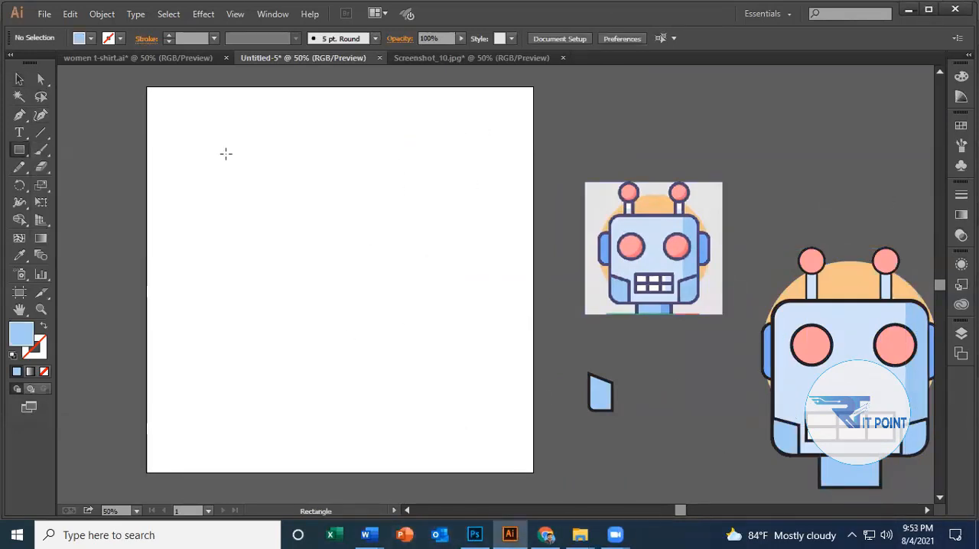
left_click_drag(218, 149, 294, 197)
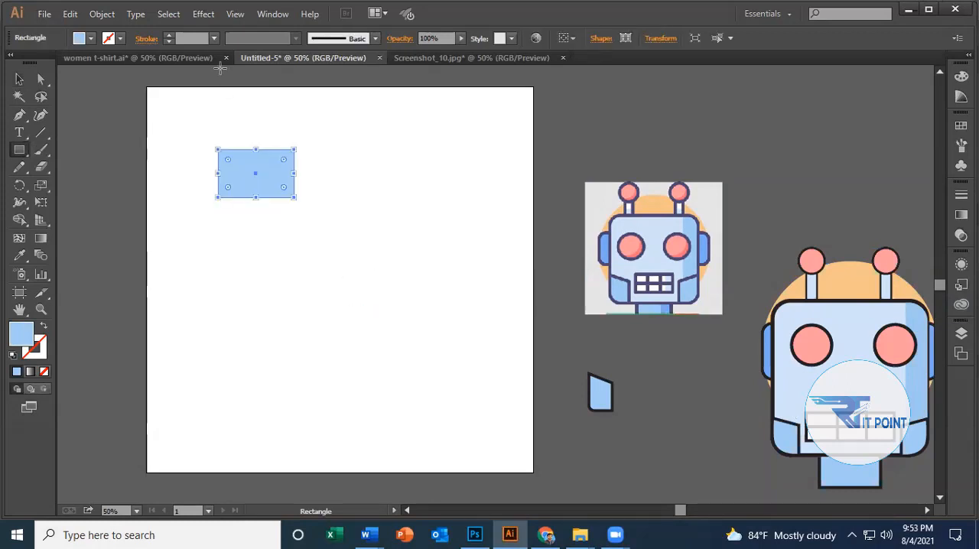
left_click(91, 38)
left_click(99, 64)
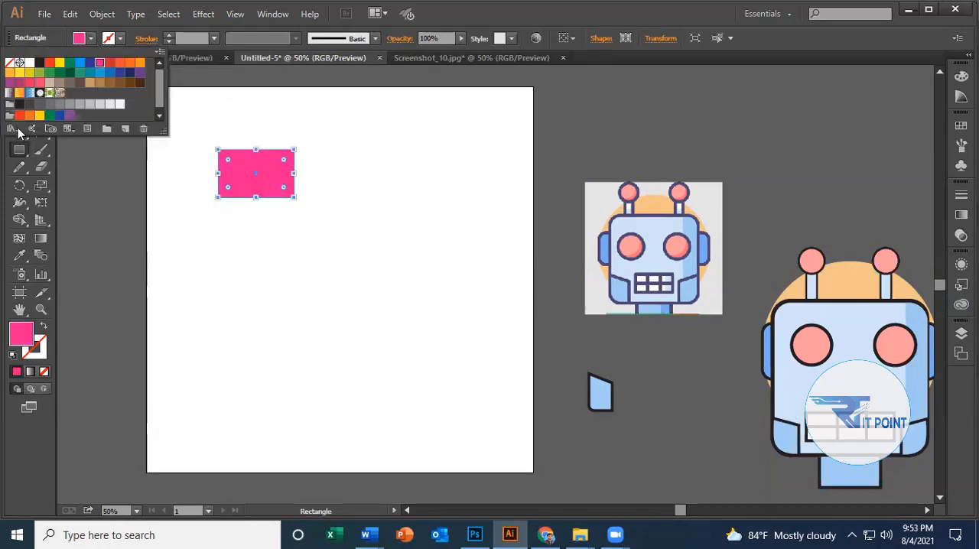
left_click(19, 79)
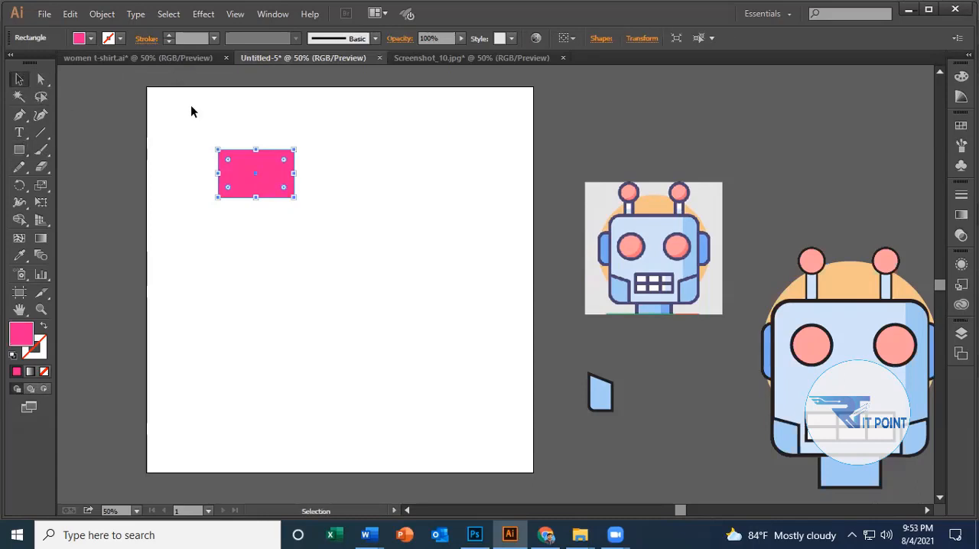
Duplicate the pink rectangle to its right and fill the copy with dark navy C=100 M=100 Y=25 K=25.
left_click(190, 110)
left_click(245, 161)
left_click_drag(220, 150, 313, 150)
left_click(91, 38)
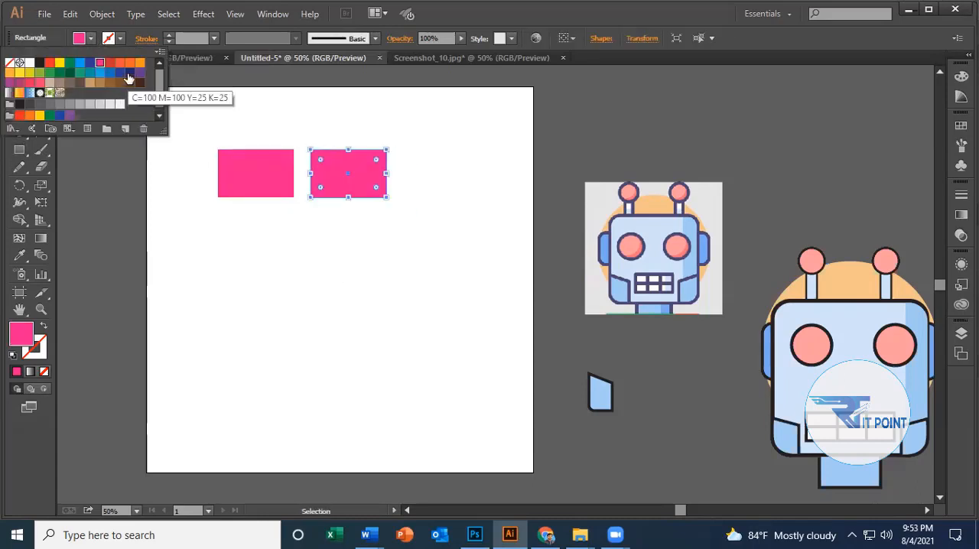
left_click(122, 79)
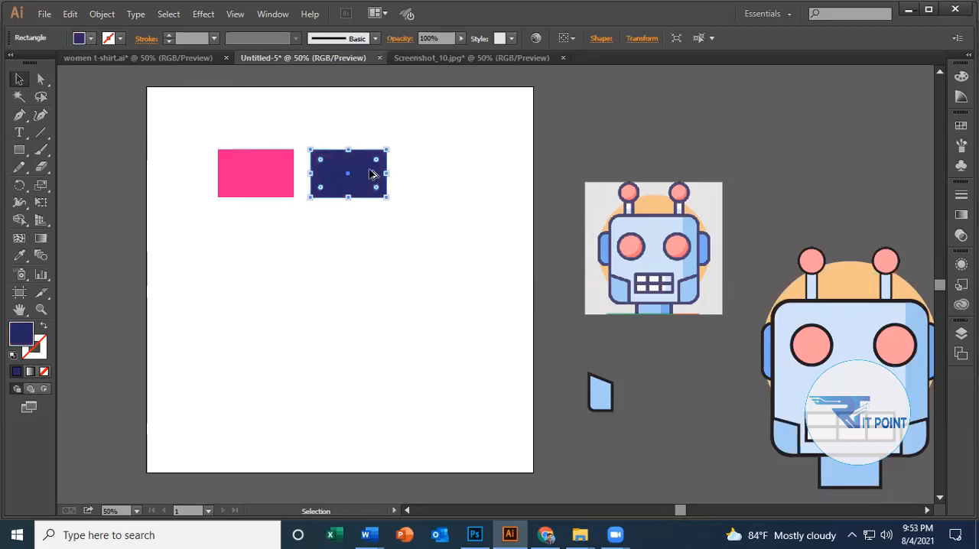
Duplicate the navy rectangle to its lower right and fill the copy with orange C=0 M=80 Y=95 K=0.
left_click_drag(361, 170, 434, 231)
left_click(448, 164)
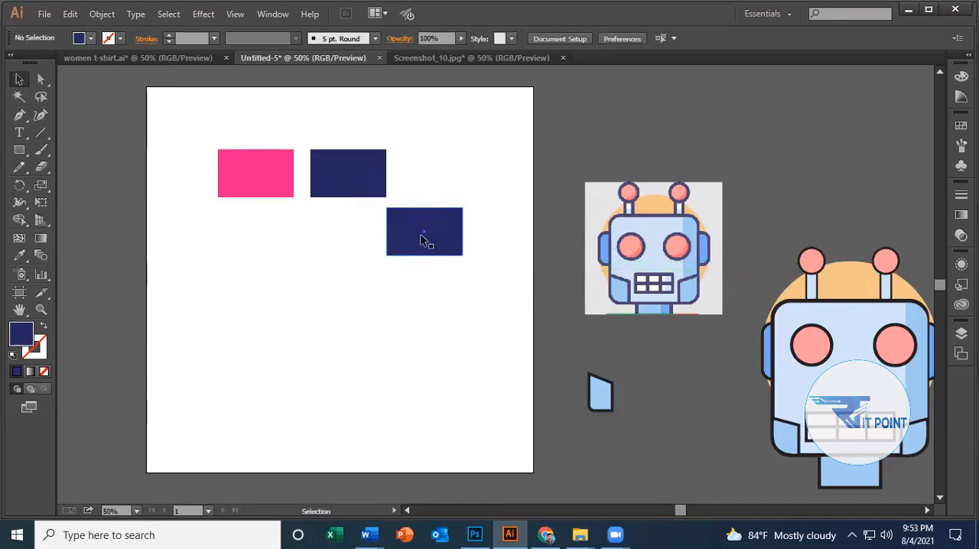
left_click(420, 233)
left_click(91, 39)
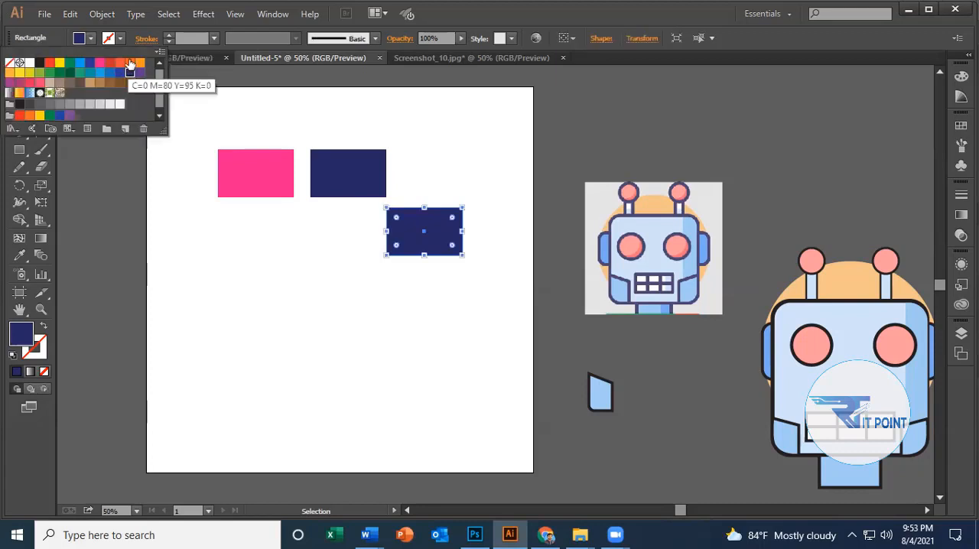
left_click(129, 63)
Place a dark green copy of the orange rectangle above it and shift the orange one slightly right.
left_click(411, 251)
left_click_drag(409, 247, 430, 148)
left_click(91, 40)
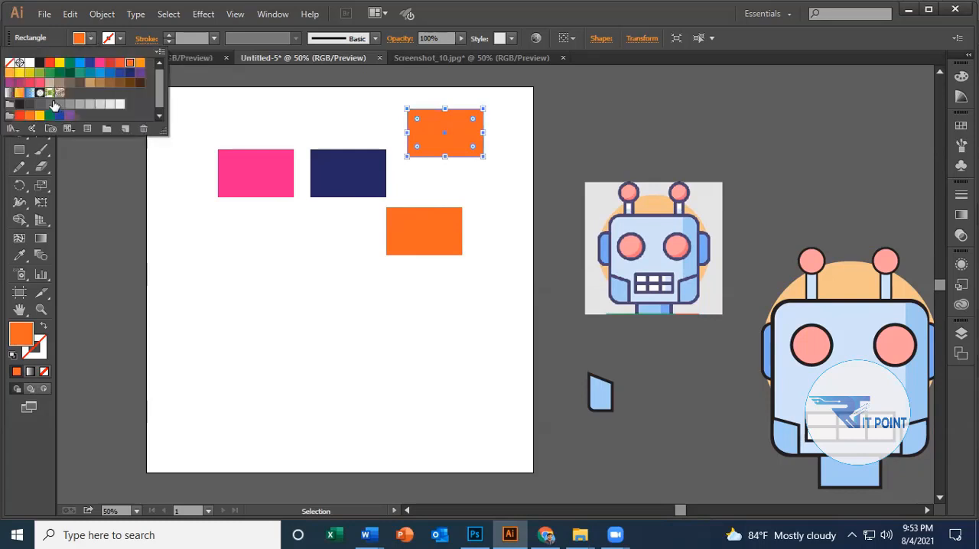
left_click(59, 73)
left_click(298, 342)
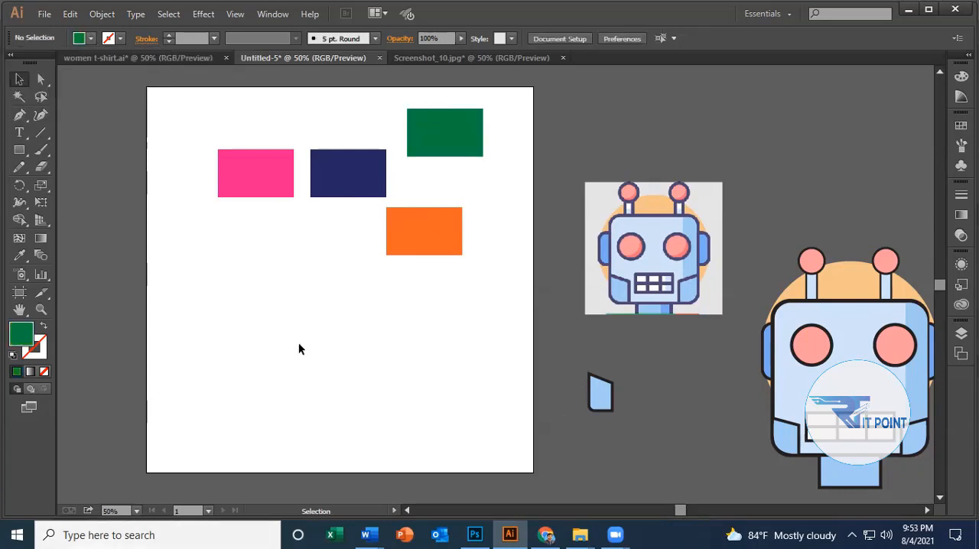
left_click_drag(420, 239, 431, 246)
left_click(305, 390)
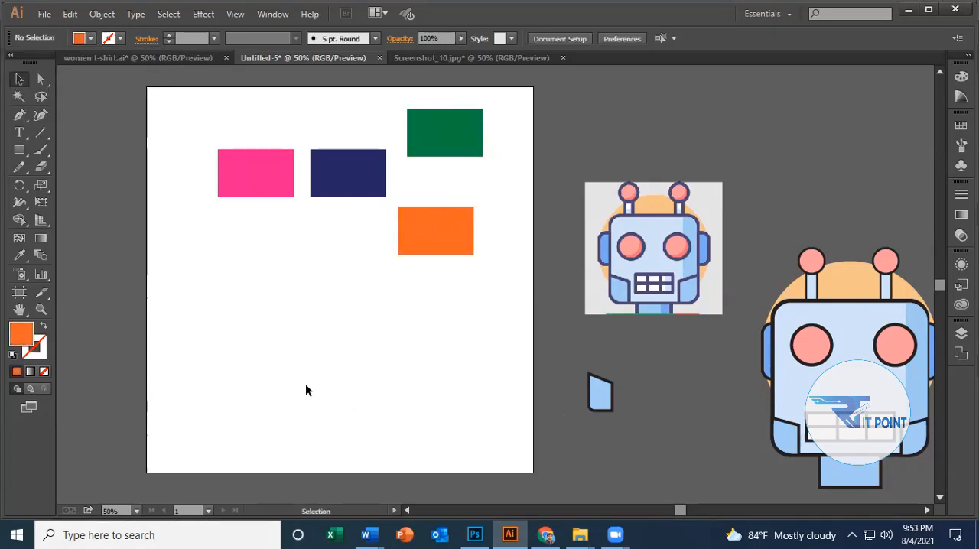
Add two copies of the navy rectangle in a lower row, filling the right one brown C=35 M=60 Y=80 K=25 and the left one yellow.
left_click_drag(356, 163, 339, 271)
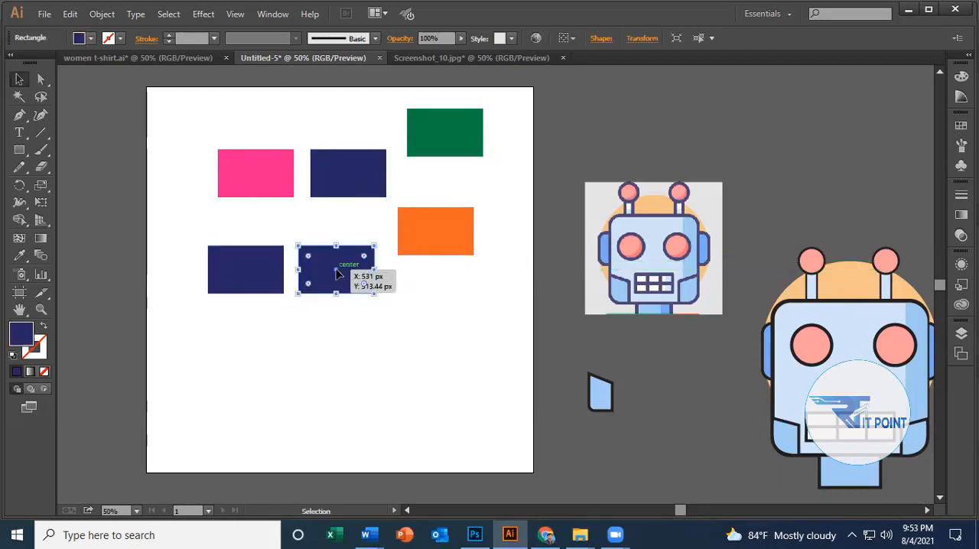
left_click(90, 38)
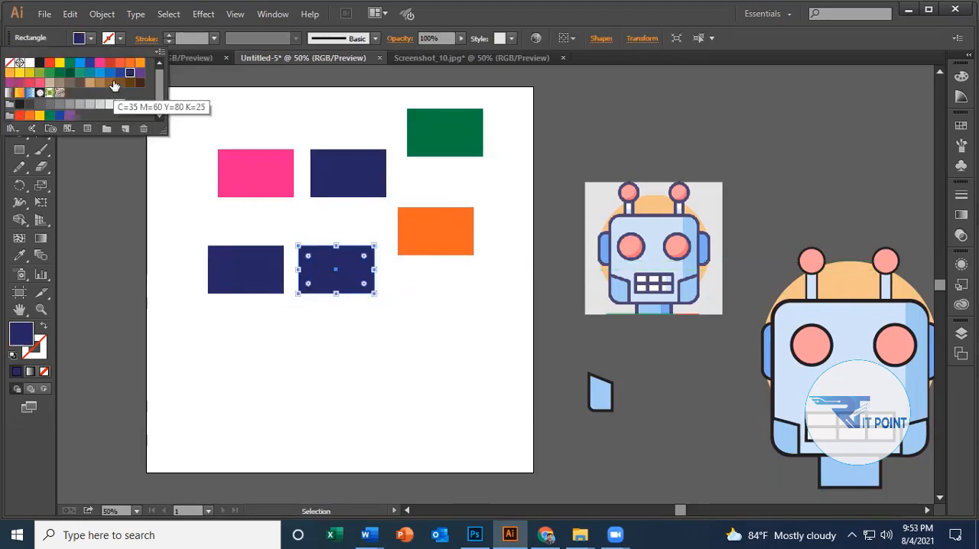
left_click(110, 83)
left_click(245, 264)
left_click(90, 38)
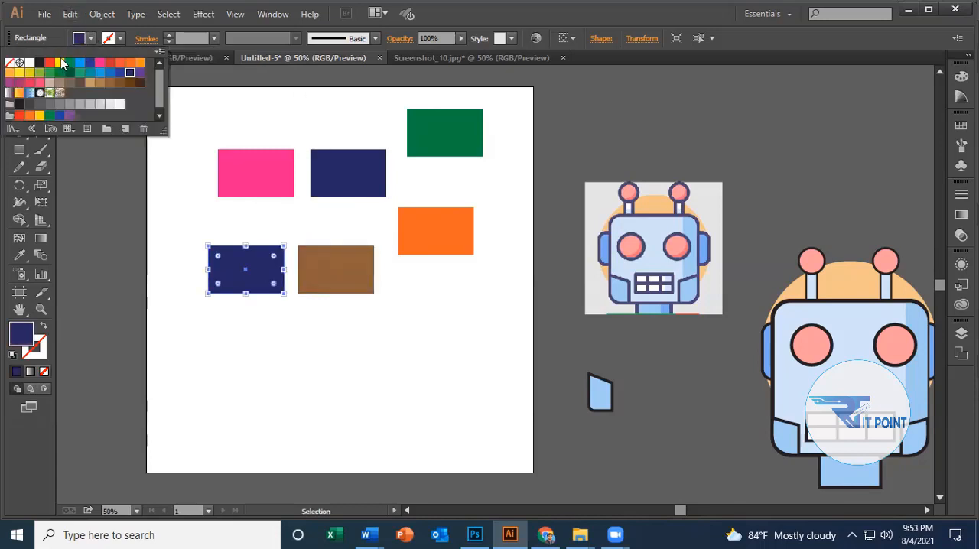
left_click(373, 412)
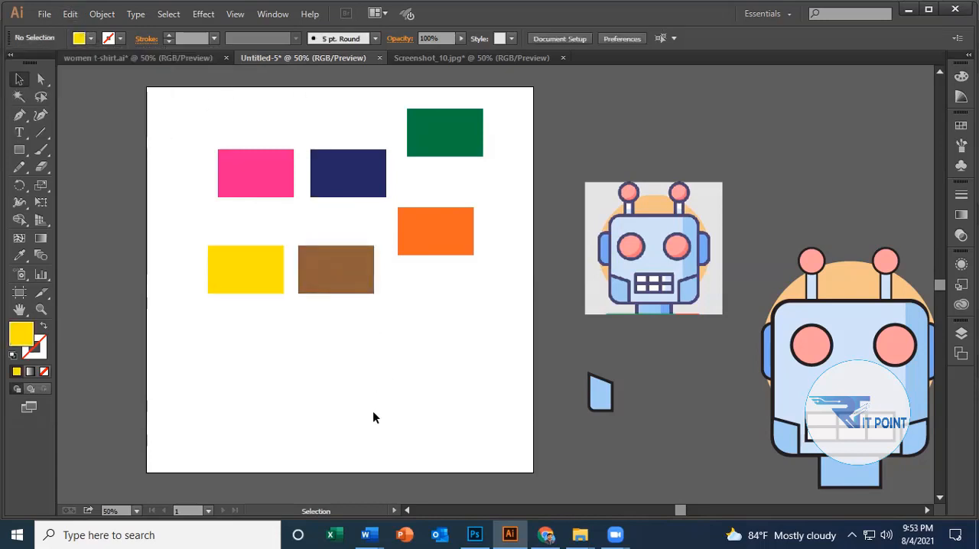
Spread the pink, navy, yellow and brown rectangles out toward the left and line up the green rectangle above the orange one.
left_click_drag(240, 284, 193, 289)
left_click_drag(277, 190, 239, 198)
left_click(277, 327)
left_click_drag(319, 281, 303, 305)
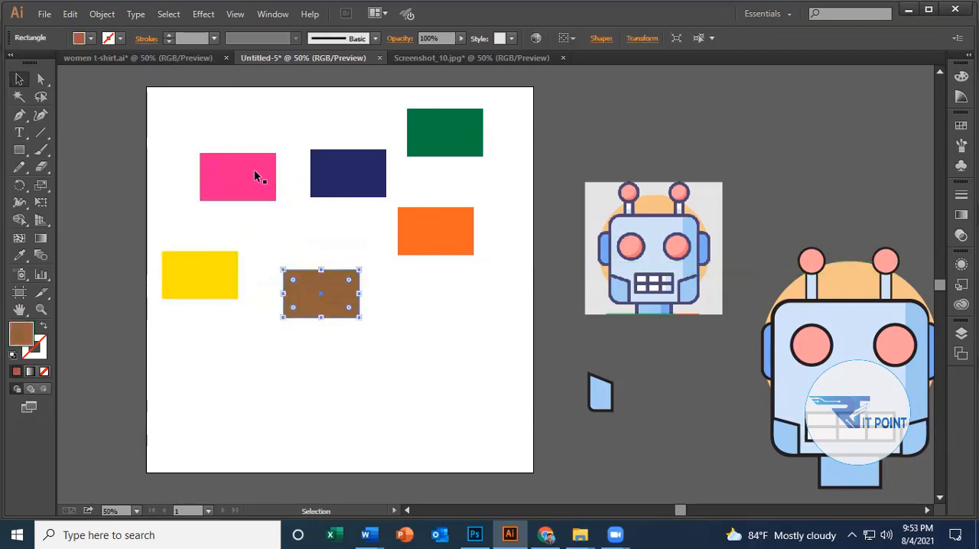
left_click_drag(256, 176, 235, 176)
left_click_drag(350, 192, 332, 196)
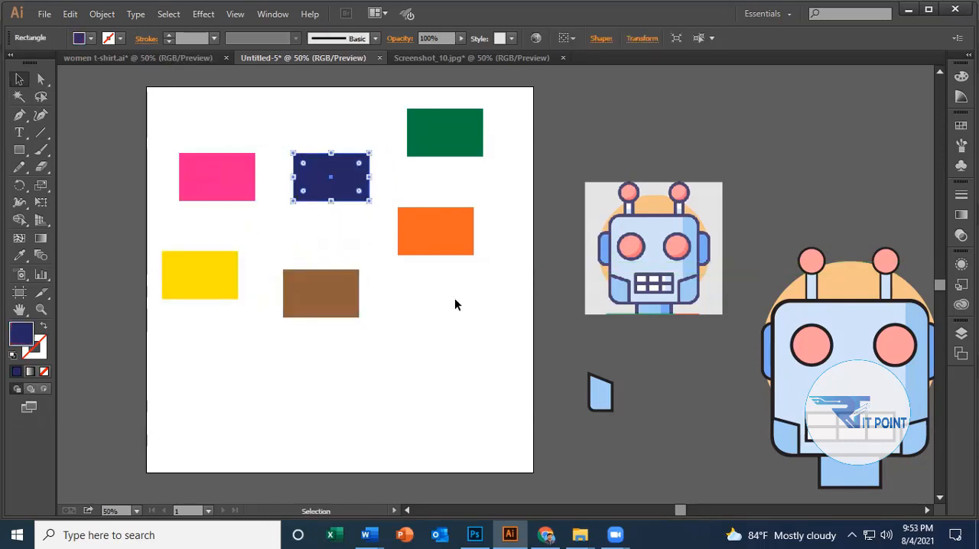
left_click(455, 305)
left_click_drag(443, 243, 430, 133)
left_click(470, 345)
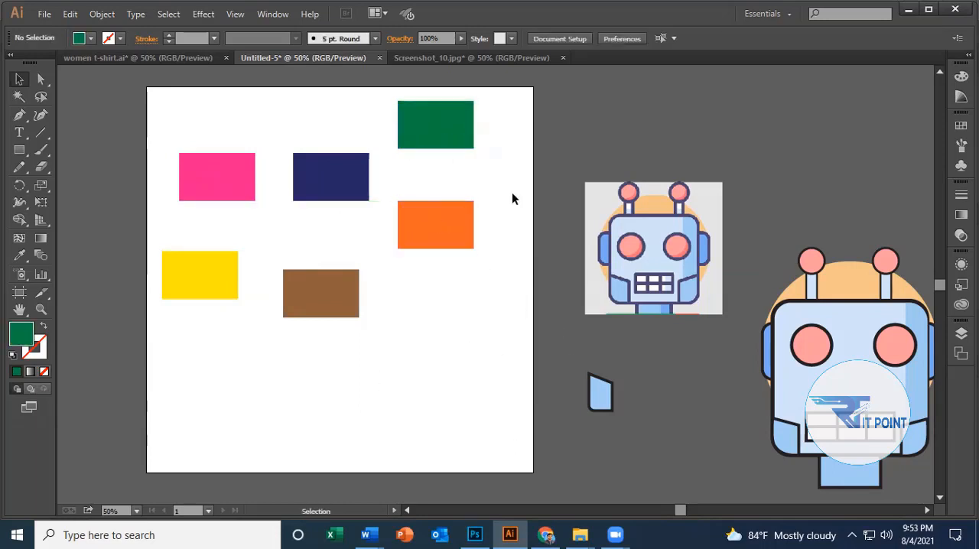
Switch to Chrome, check the cricket scores on cricinfo.com in a new tab, and return to Illustrator.
left_click(546, 534)
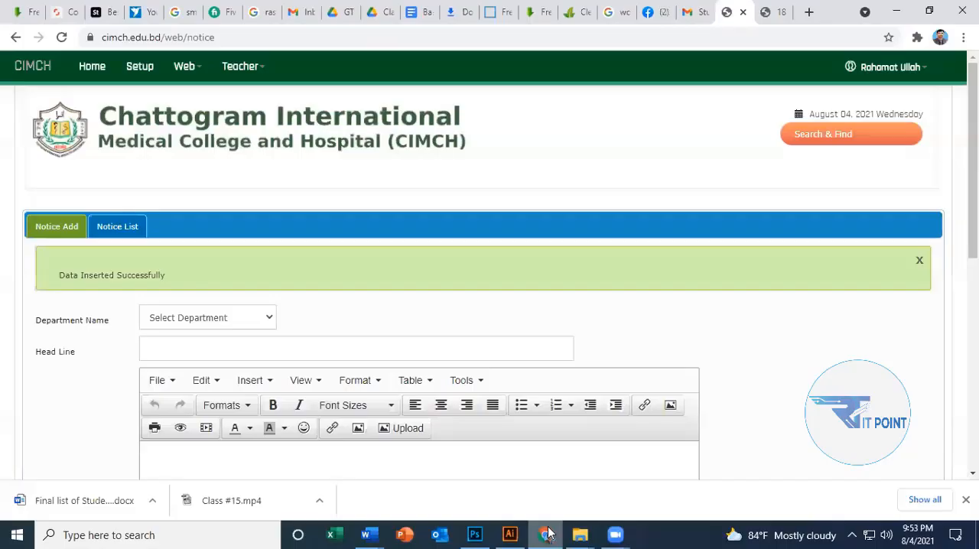
left_click(809, 12)
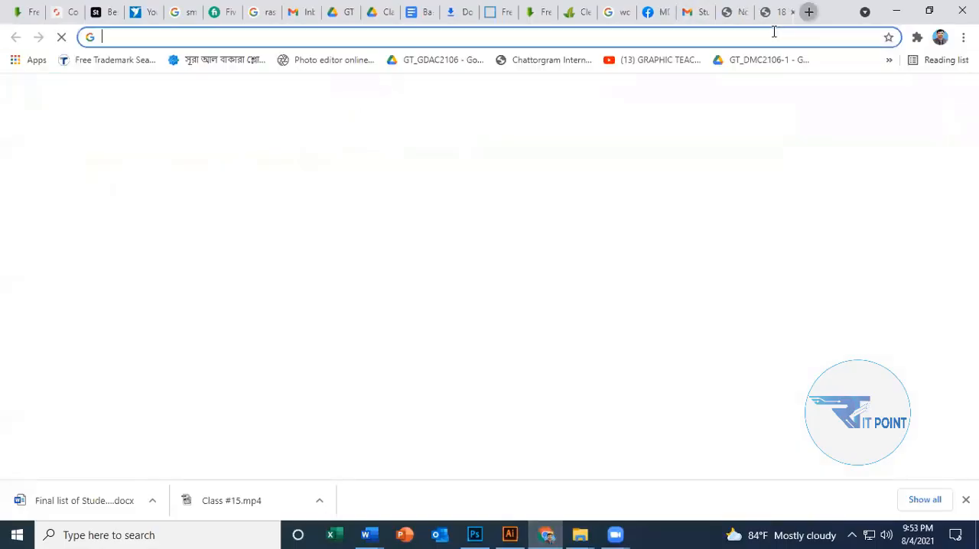
type("cricinfo.com")
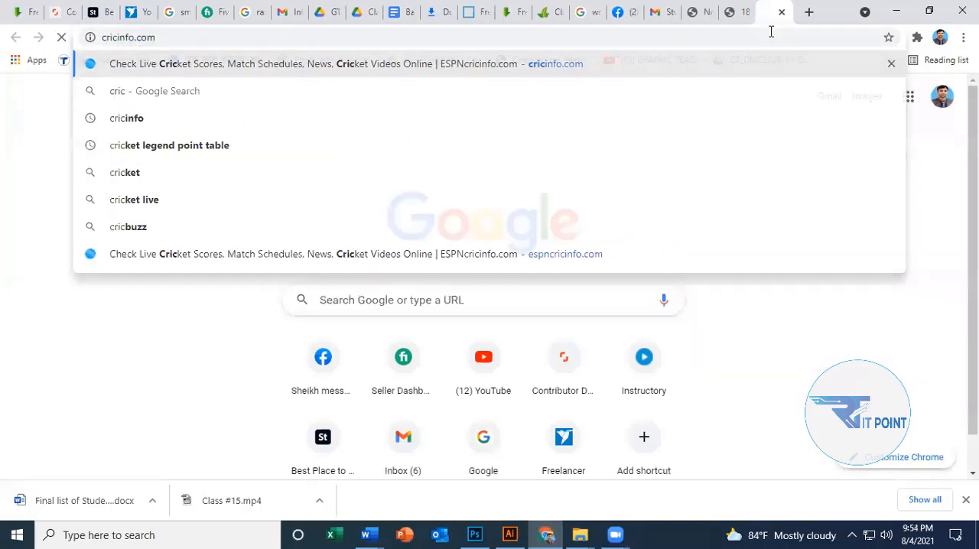
key("Return")
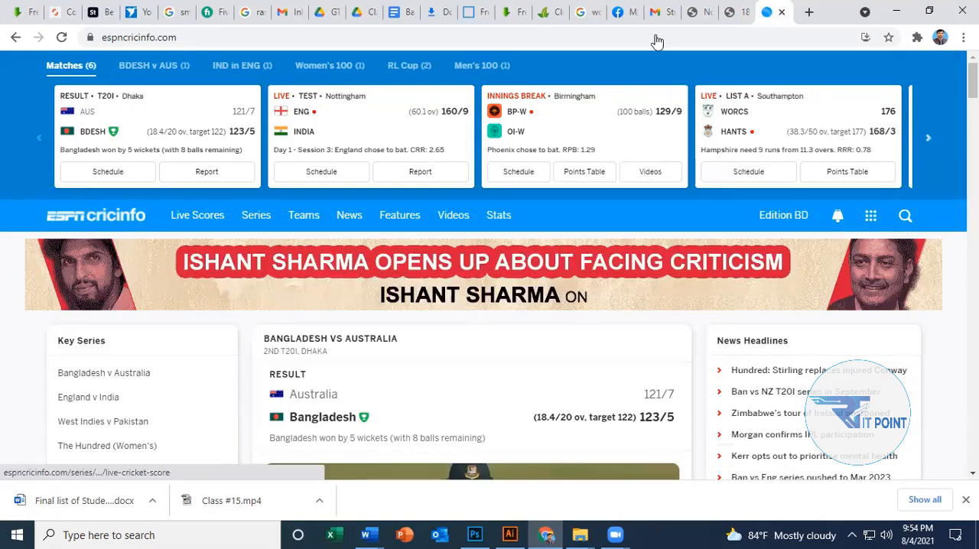
left_click(897, 11)
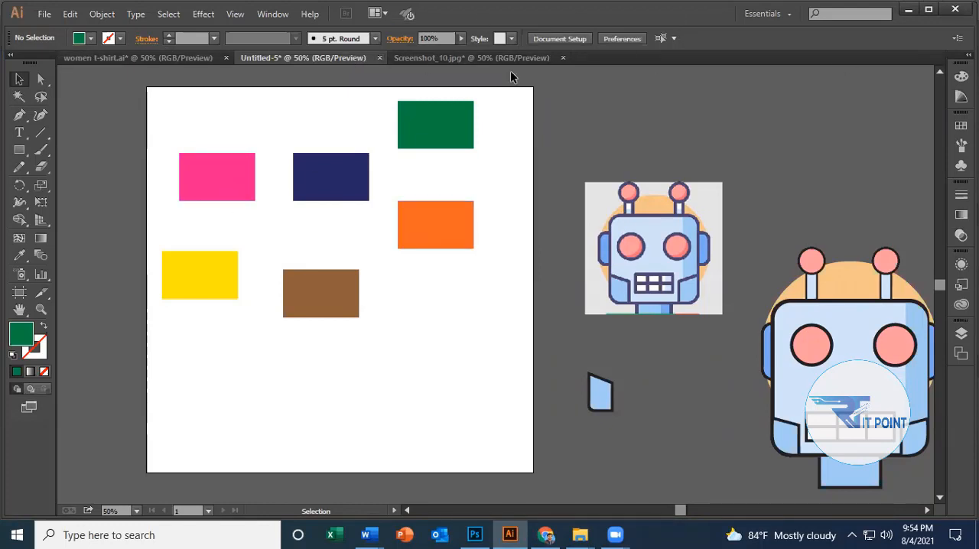
Bring up the Align panel, move it clear of the artboard to show its align and distribute options, and close it.
left_click(273, 15)
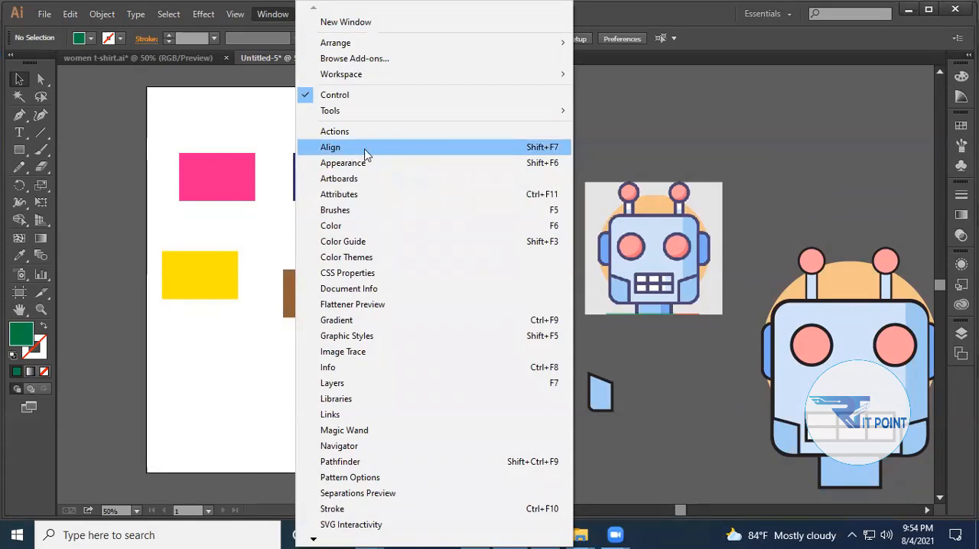
key("Return")
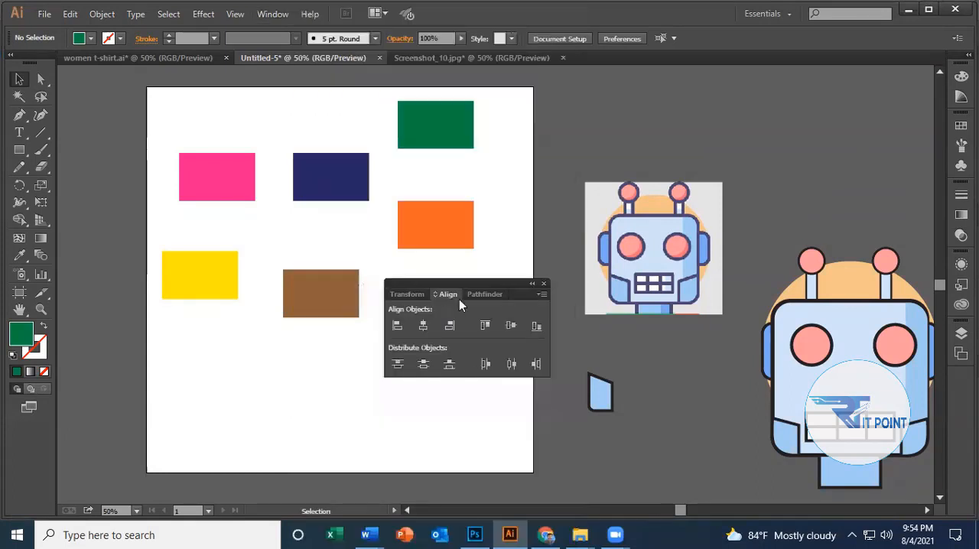
left_click_drag(467, 283, 647, 98)
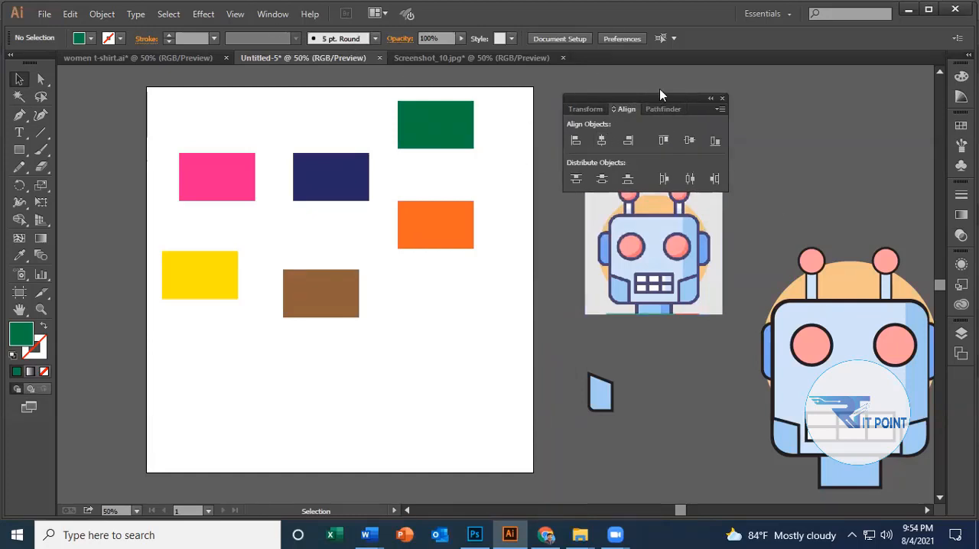
left_click_drag(660, 91, 658, 76)
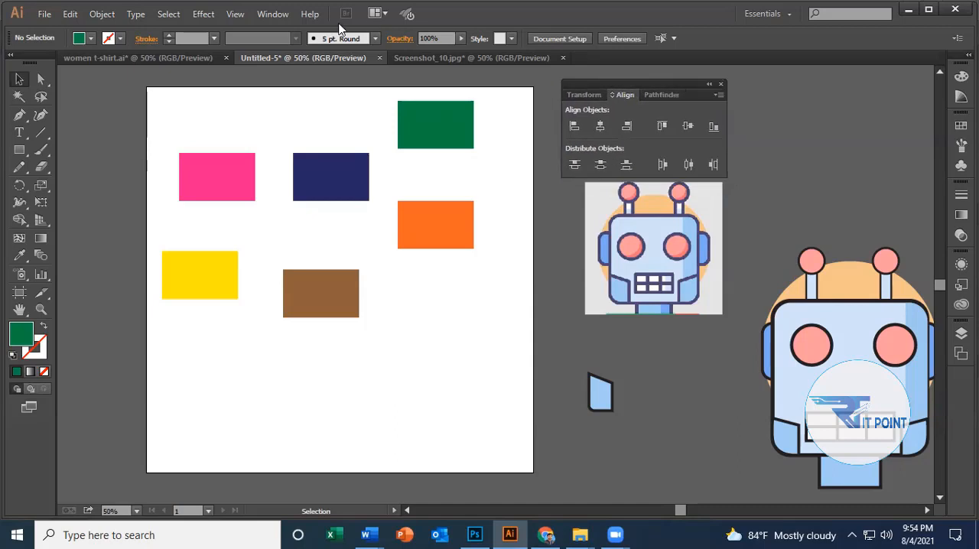
left_click(721, 84)
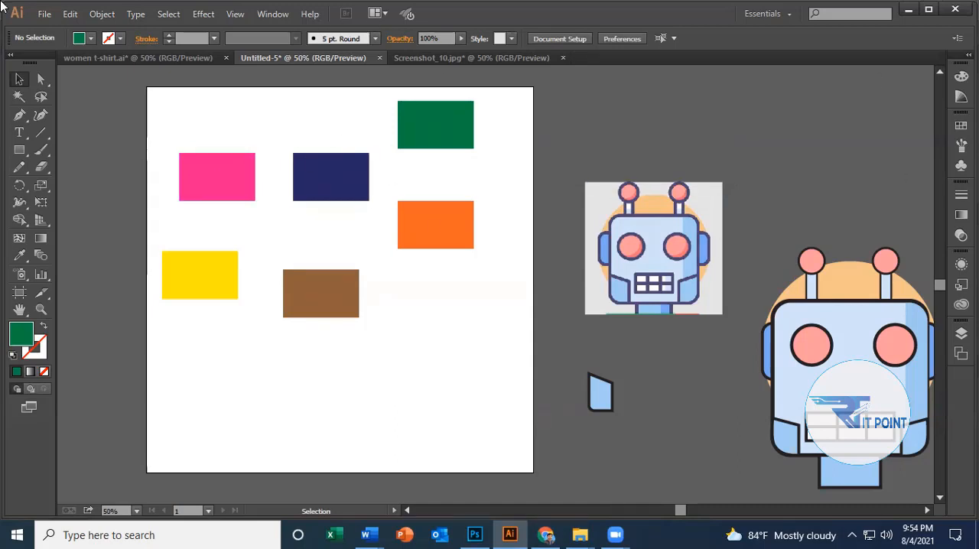
Select the pink and yellow rectangles together and look over the choices for what objects align to.
left_click(205, 162)
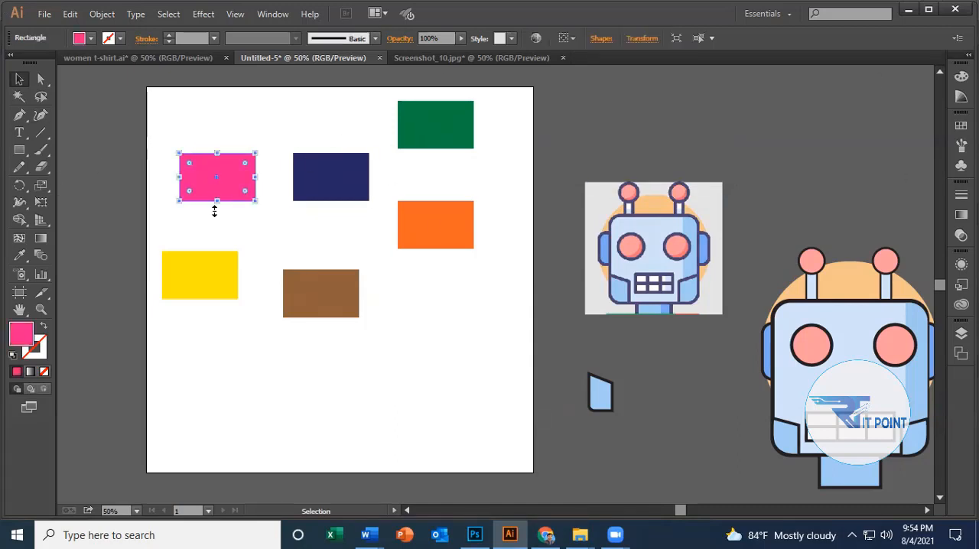
left_click(214, 282, "shift")
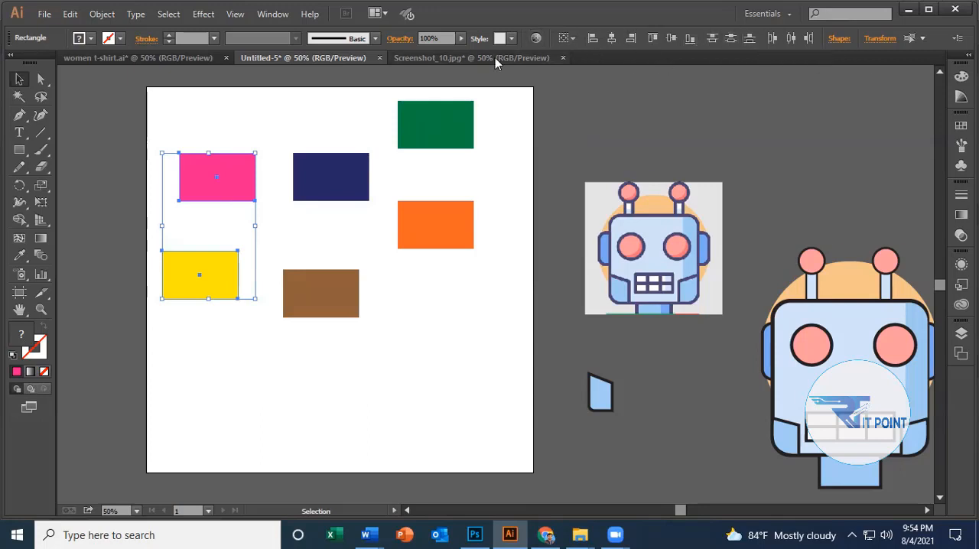
left_click(571, 38)
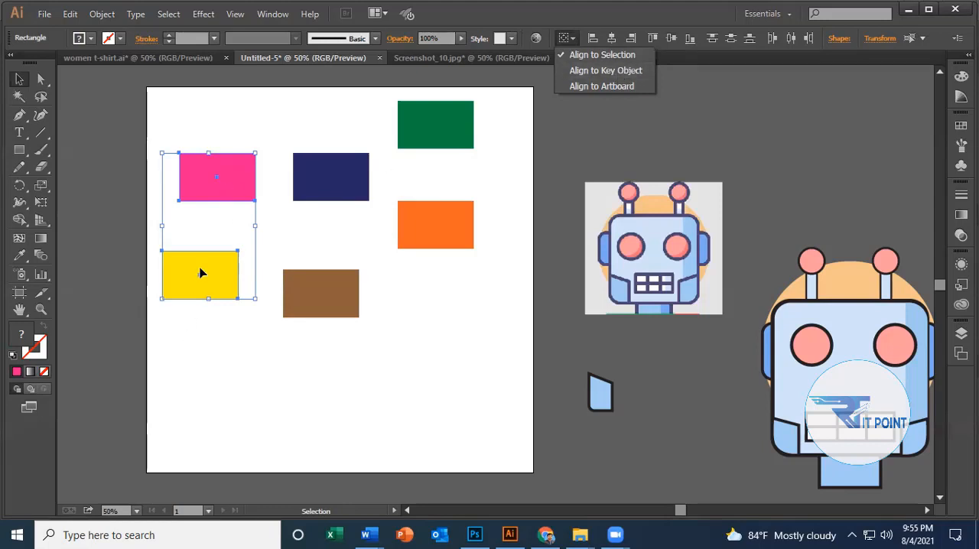
left_click(411, 365)
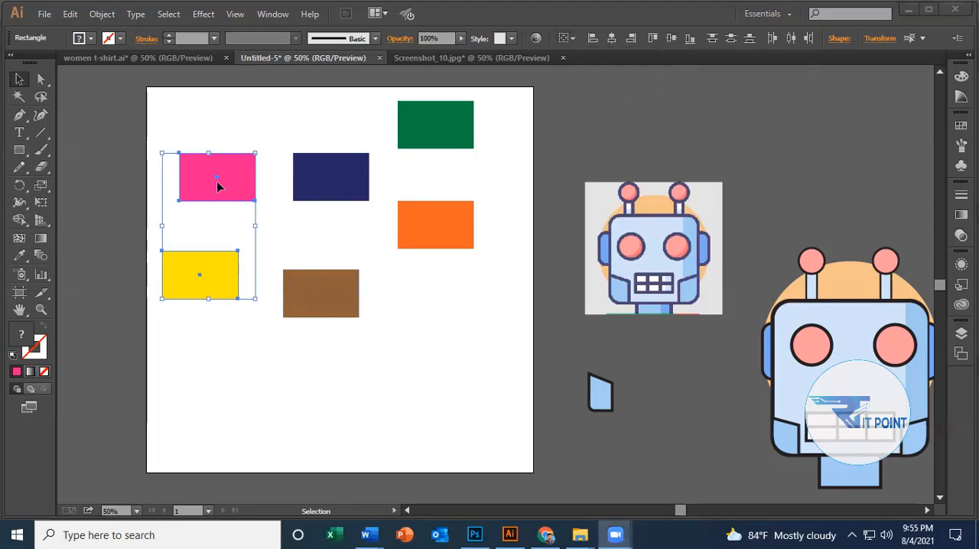
Select the pink and navy rectangles instead and review the Selection, Key Object and Artboard alignment references.
left_click(220, 186)
left_click(308, 222)
left_click(243, 186)
left_click(345, 182, "shift")
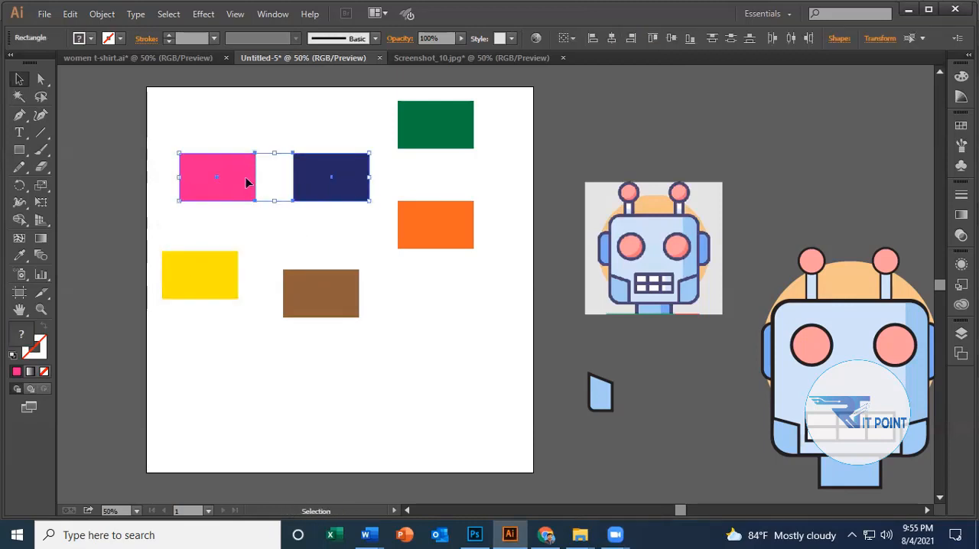
left_click(567, 40)
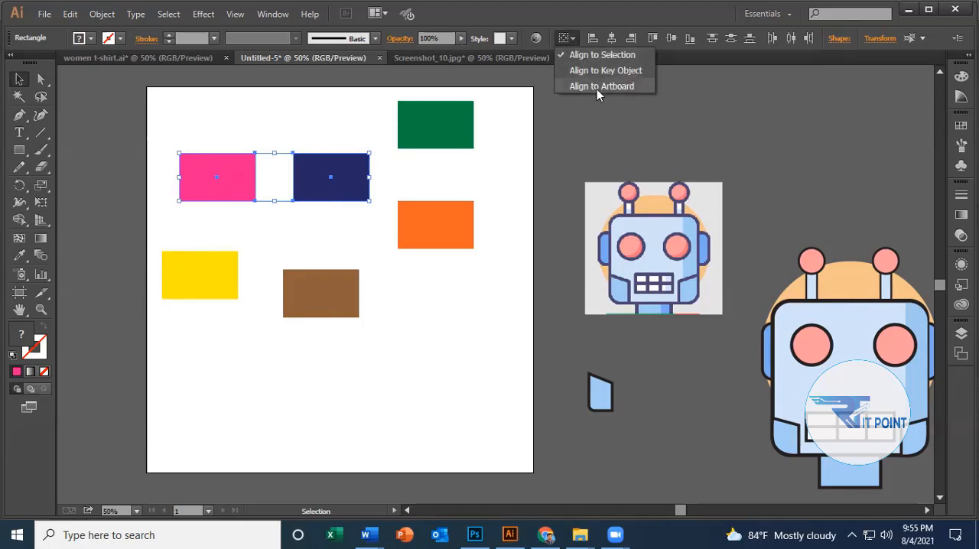
left_click(495, 241)
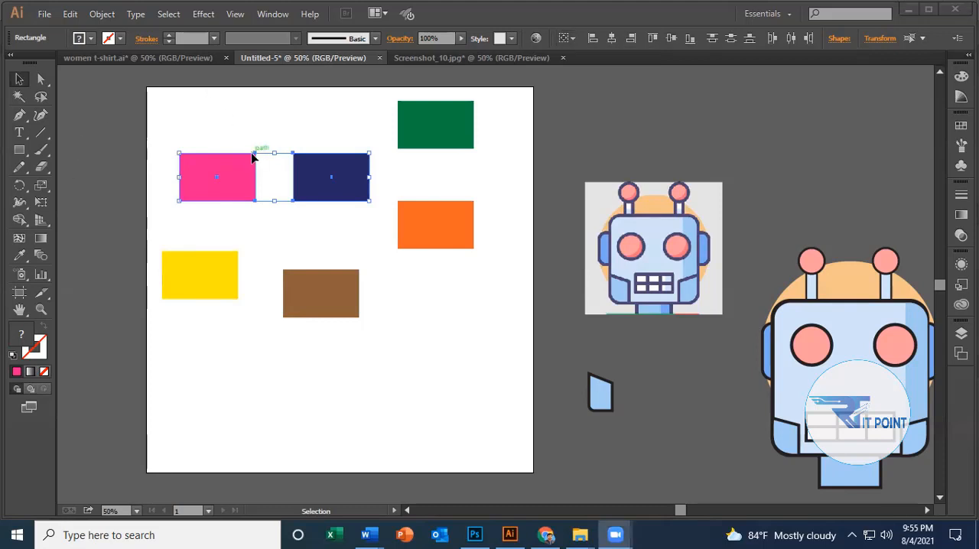
Reselect the pink and navy rectangles and set the alignment reference to Align to Artboard.
scroll(262, 165, "down", 2)
left_click(364, 227)
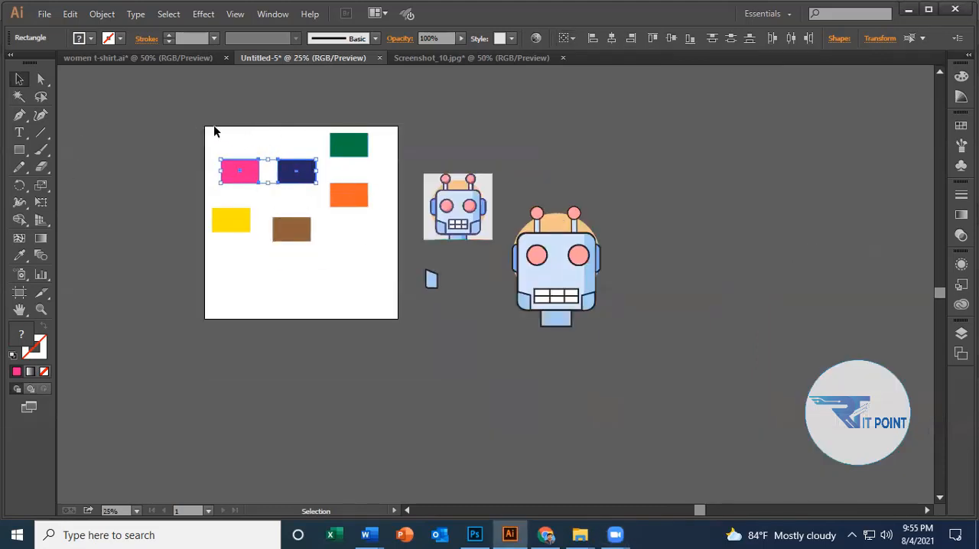
left_click(354, 260)
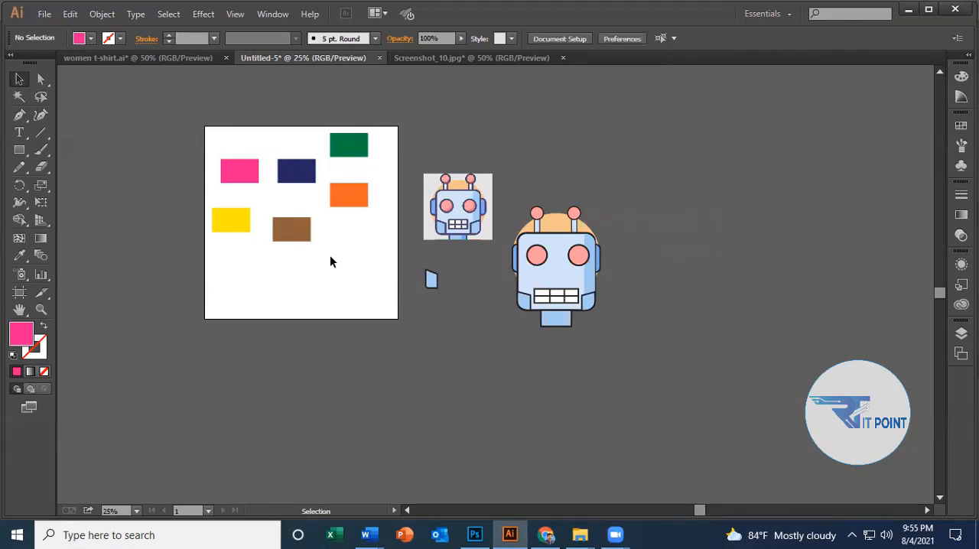
left_click(244, 171)
left_click(298, 175, "shift")
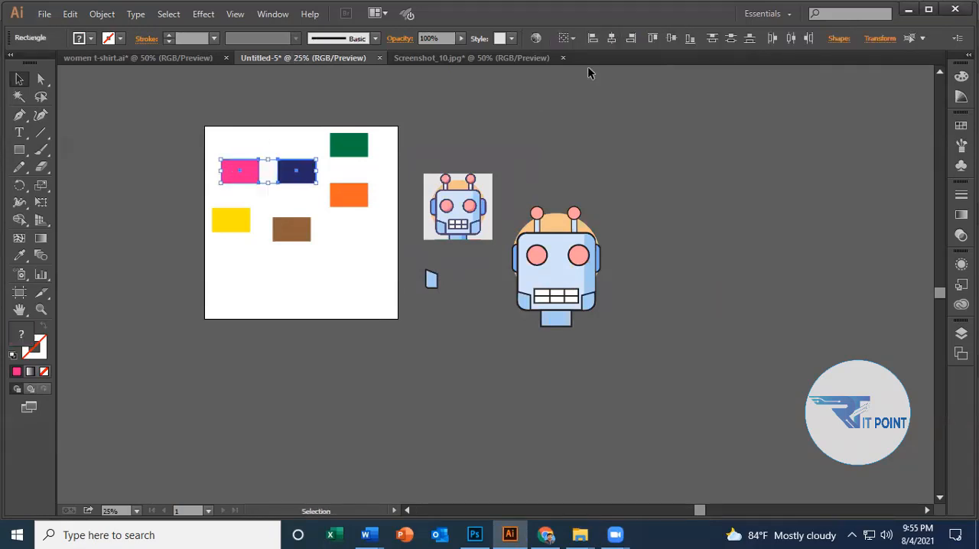
left_click(570, 40)
left_click(581, 98)
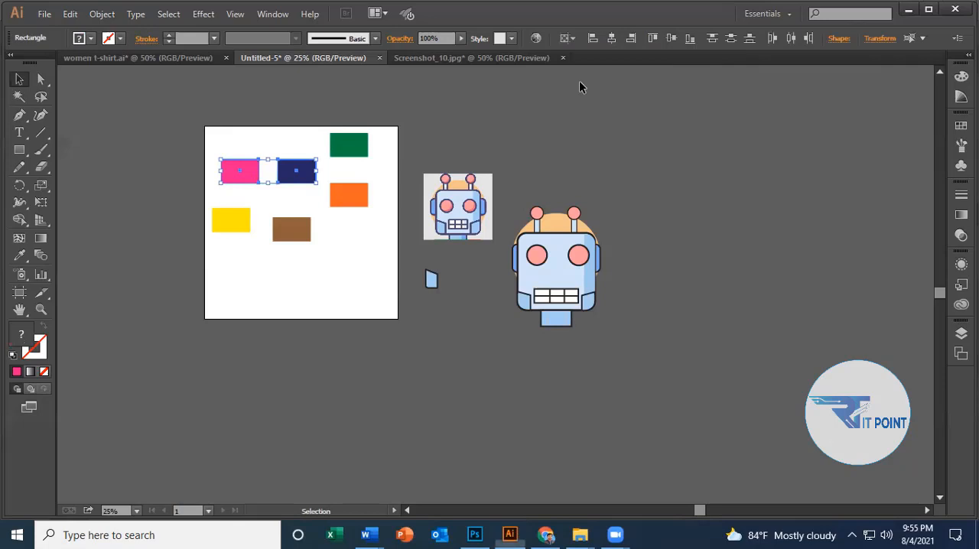
Try aligning the pink and navy rectangles to the artboard's horizontal center, left edge and right edge in turn.
left_click(613, 38)
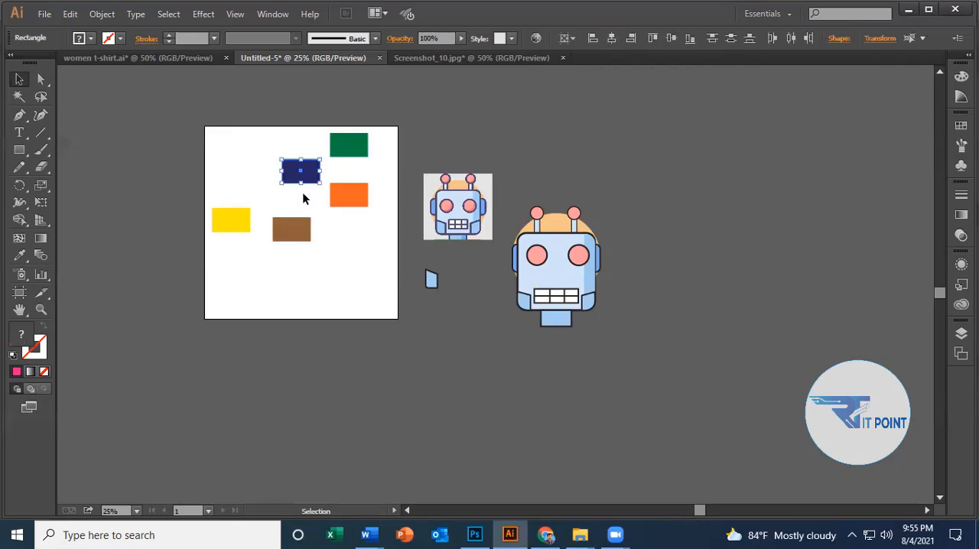
left_click_drag(302, 170, 302, 171)
left_click(591, 40)
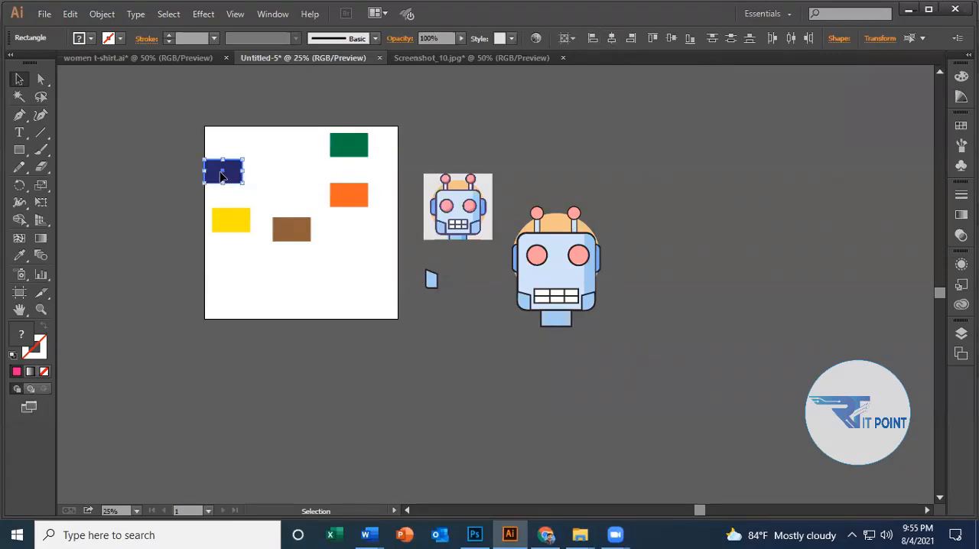
left_click(631, 38)
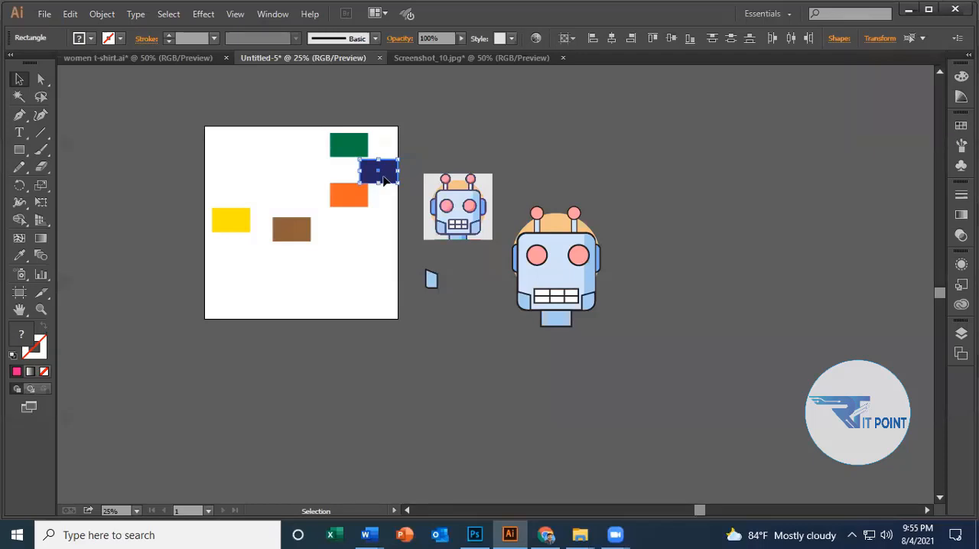
Undo the horizontal alignments so the pink and navy rectangles are side by side again.
key("ctrl+z")
key("ctrl+z")
key("ctrl+z")
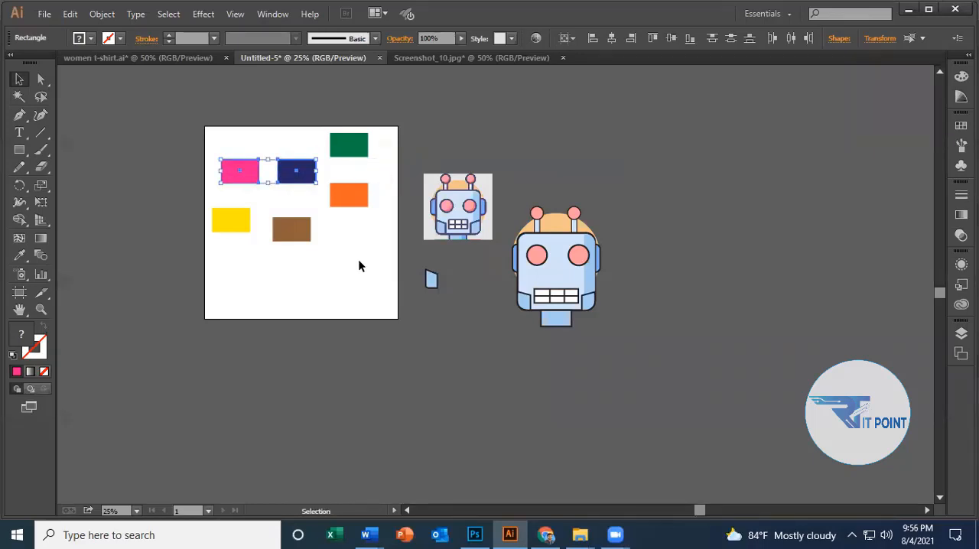
Select only the pink rectangle and align it horizontally to the artboard's left edge, center and finally right edge.
left_click(360, 263)
left_click(298, 170)
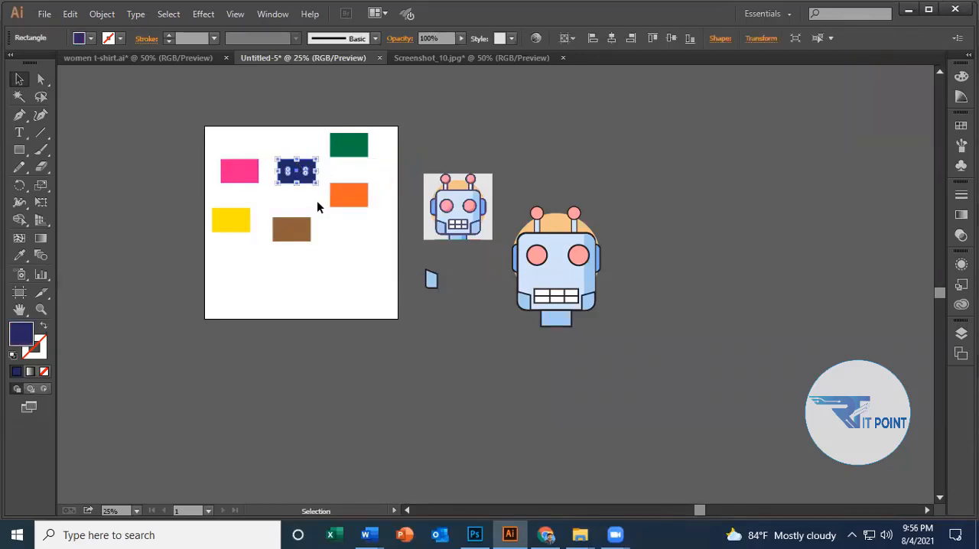
left_click(314, 225)
left_click(246, 179)
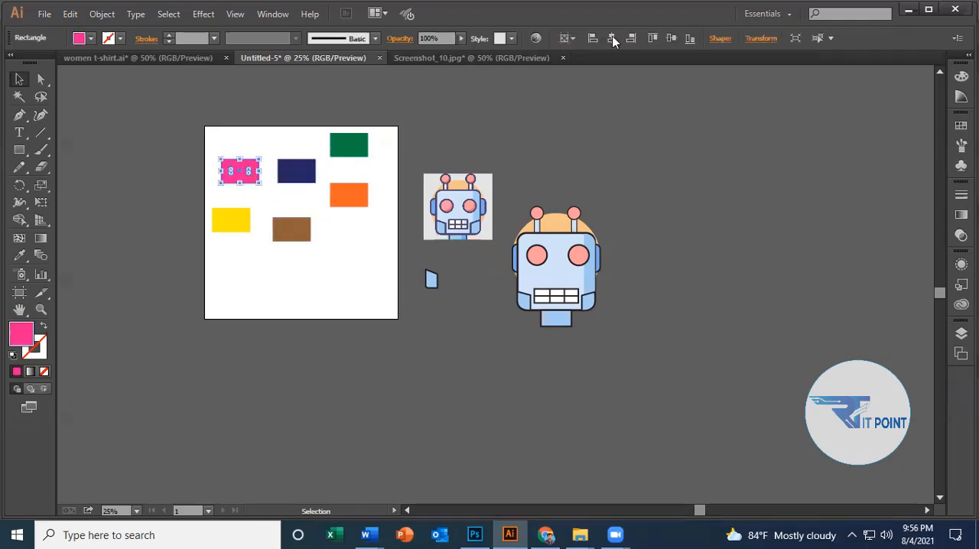
left_click(589, 38)
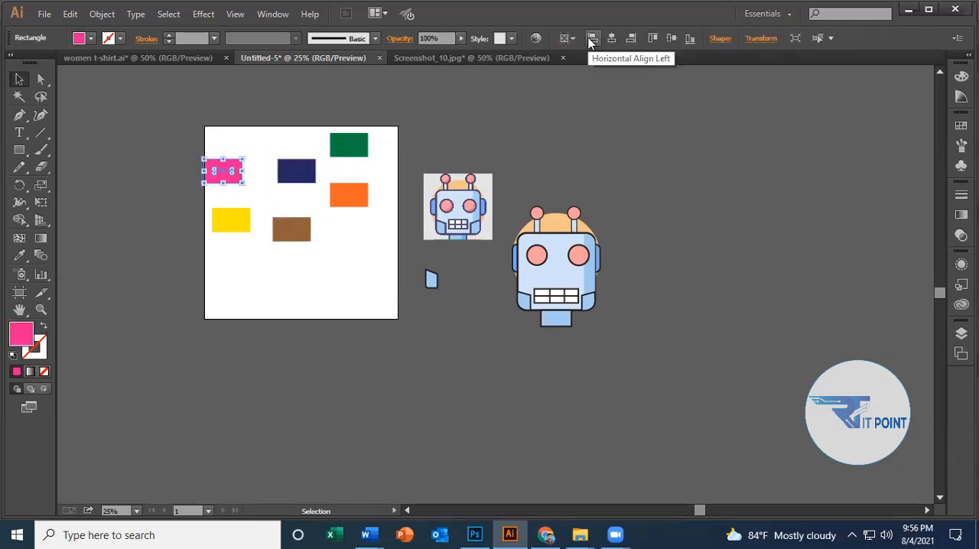
left_click(615, 40)
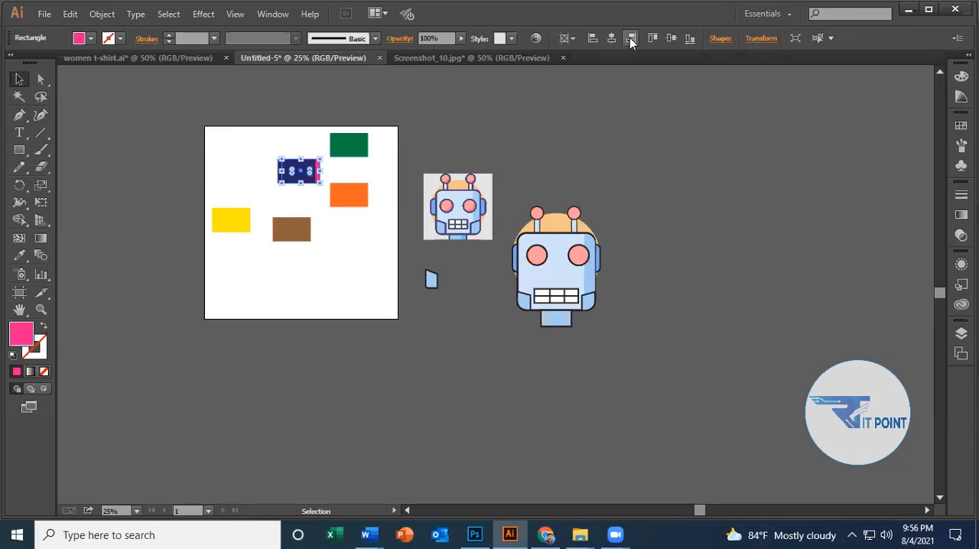
left_click(631, 40)
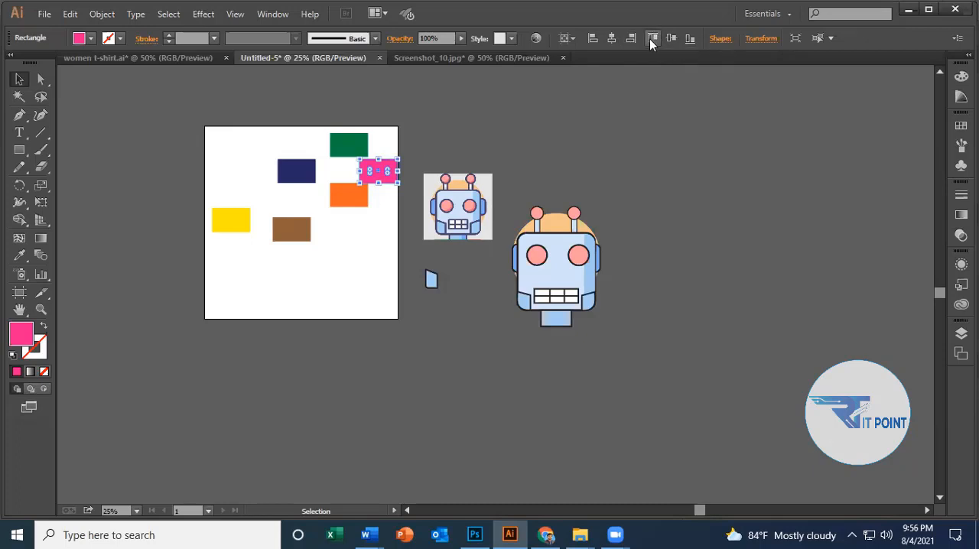
Align the pink rectangle vertically to the artboard's top, middle and finally bottom, keep Align to Artboard active, and deselect it.
left_click(652, 38)
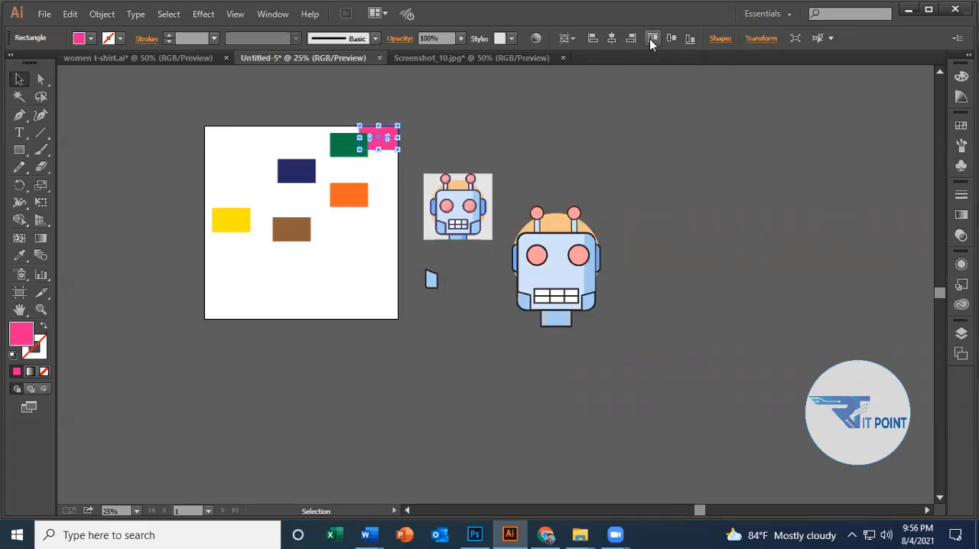
left_click(672, 39)
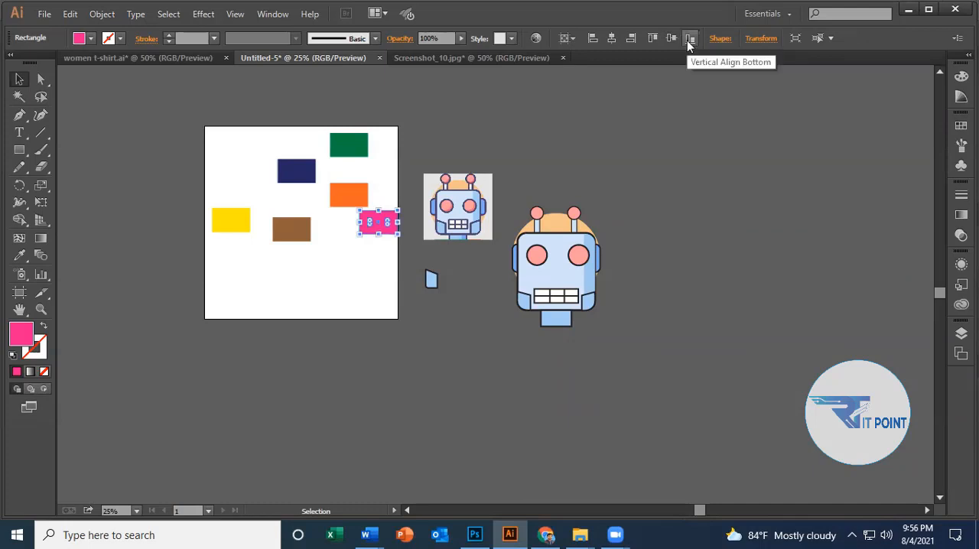
left_click(689, 38)
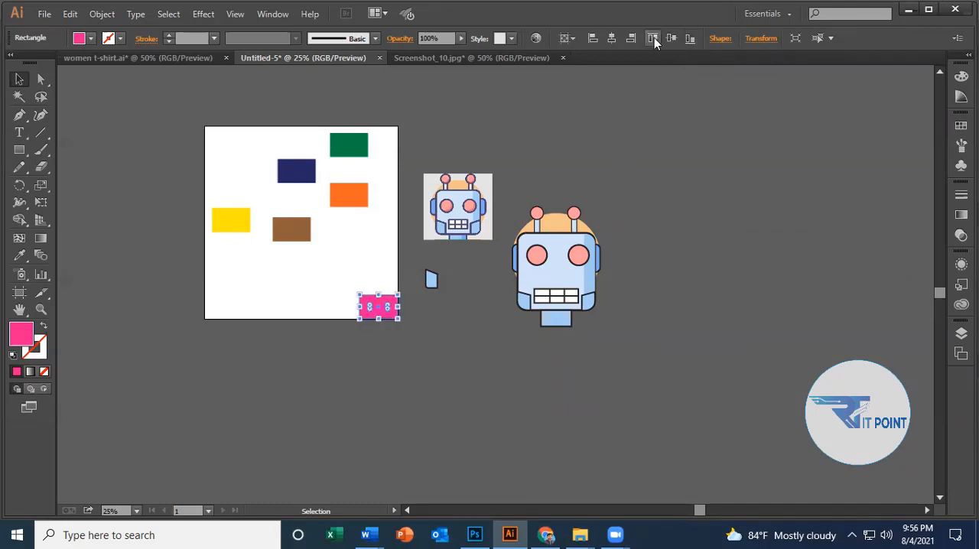
left_click(572, 39)
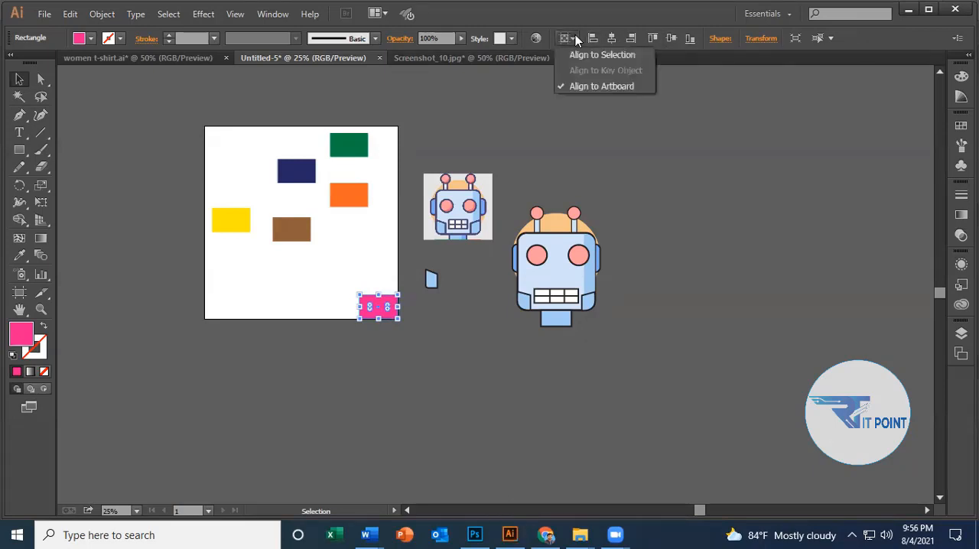
left_click(600, 86)
left_click(321, 266)
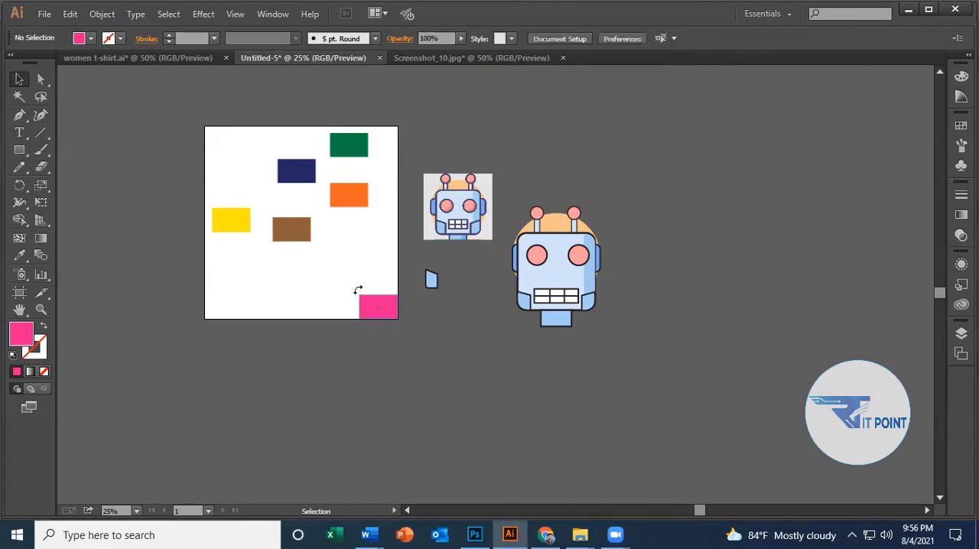
Try distributing the pink and brown rectangles vertically by their top edges relative to the artboard, then undo it and deselect them.
left_click(371, 304)
left_click(301, 238, "shift")
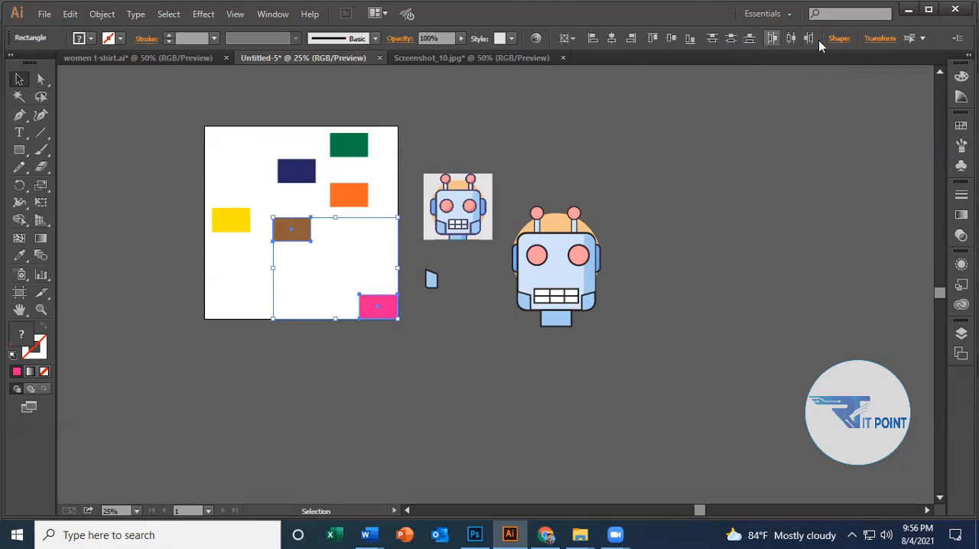
left_click(712, 40)
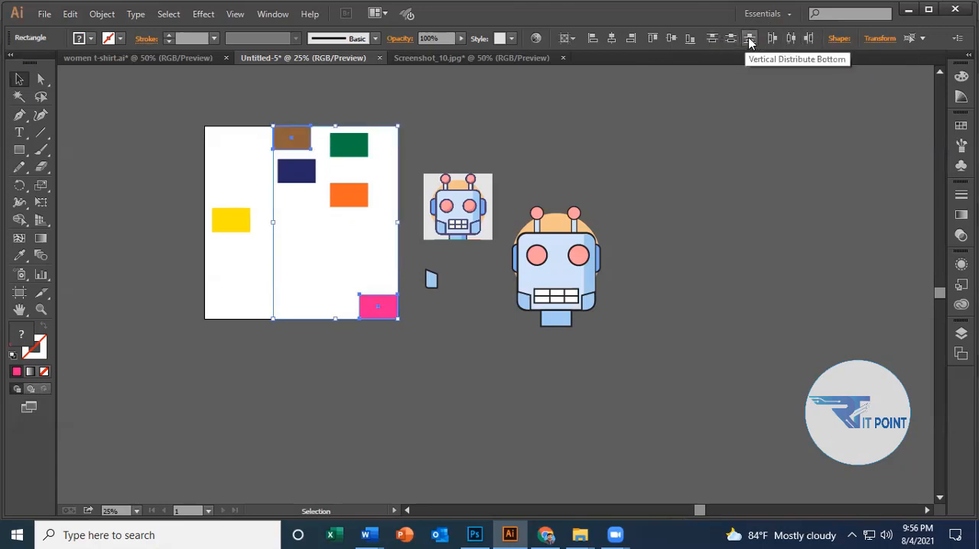
left_click(455, 256)
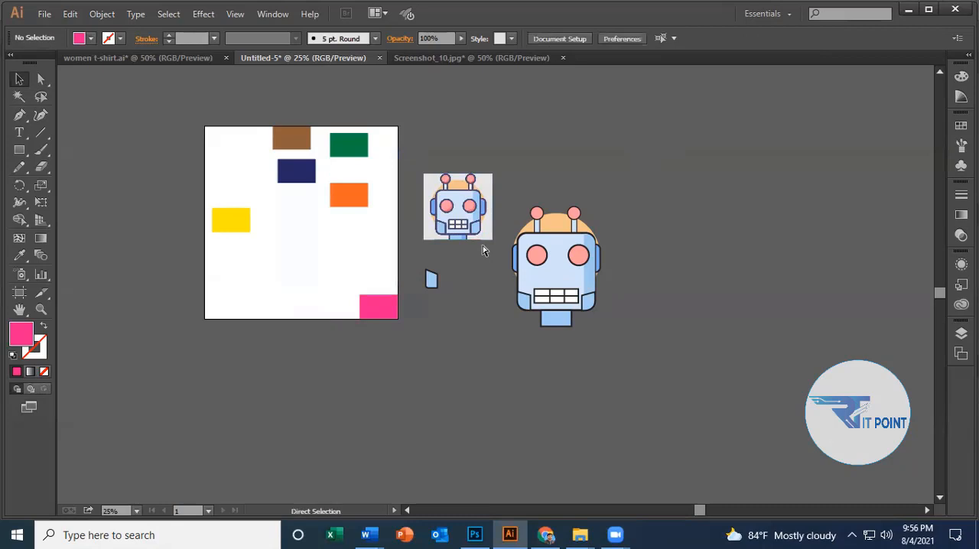
key("ctrl+z")
left_click(287, 369)
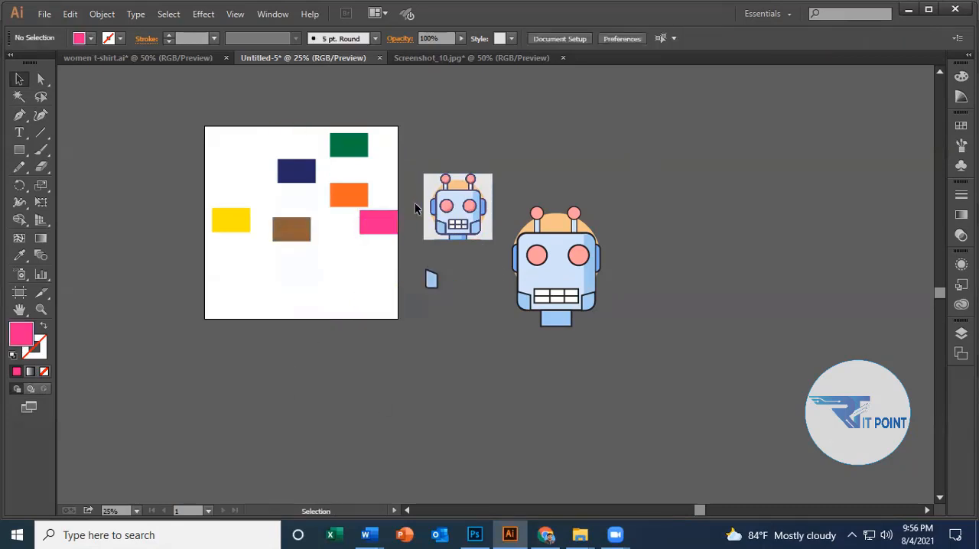
Select the navy and brown rectangles together and set the alignment reference to Align to Selection.
left_click(294, 177)
left_click(293, 178)
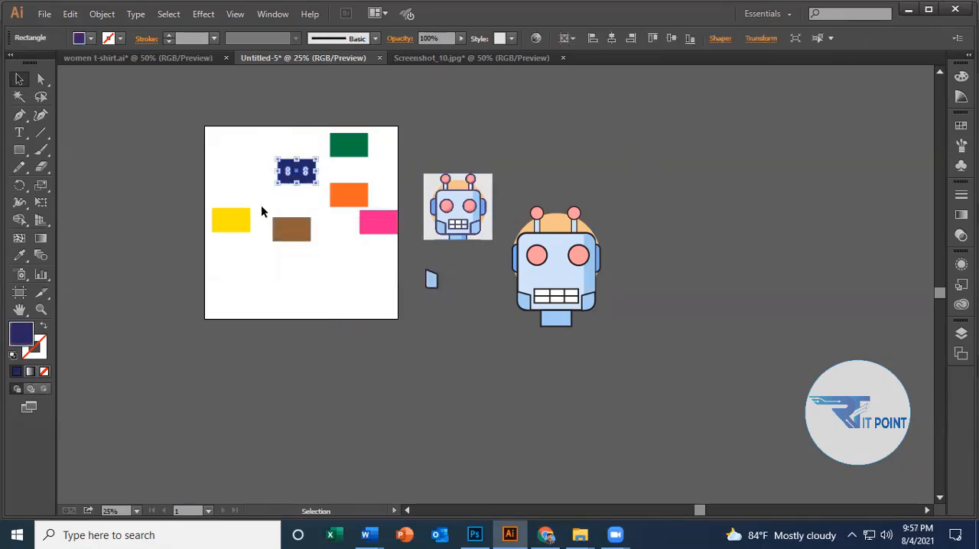
left_click(289, 232)
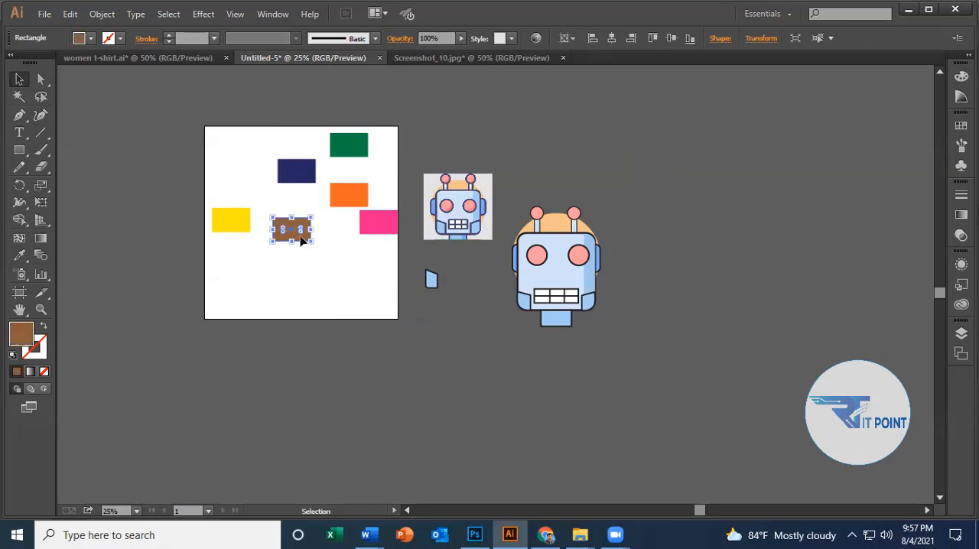
left_click(294, 171)
left_click(283, 237, "shift")
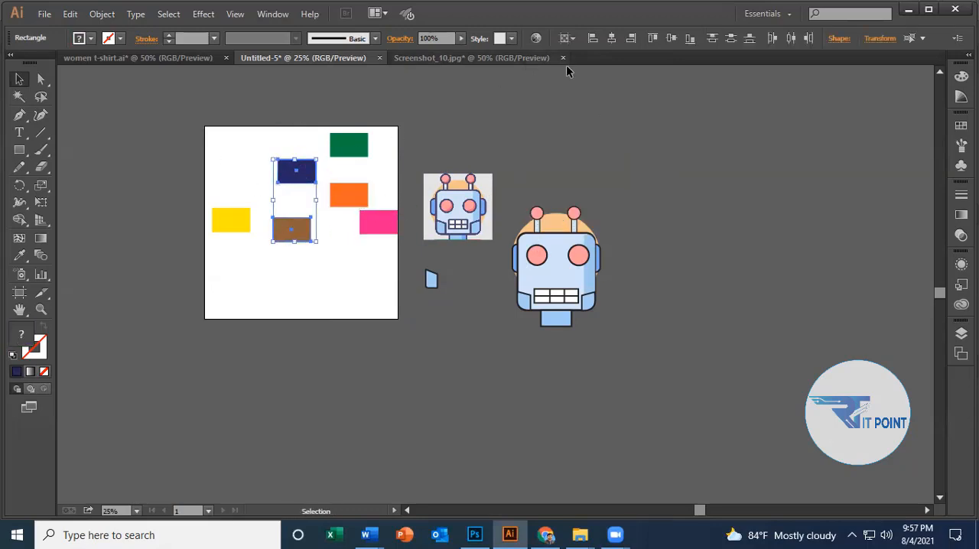
left_click(572, 38)
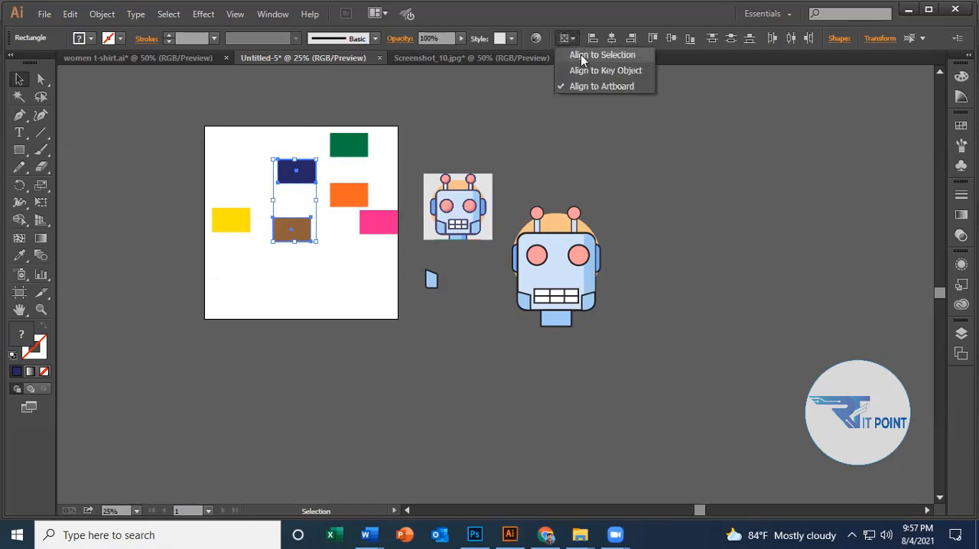
left_click(580, 54)
left_click(568, 38)
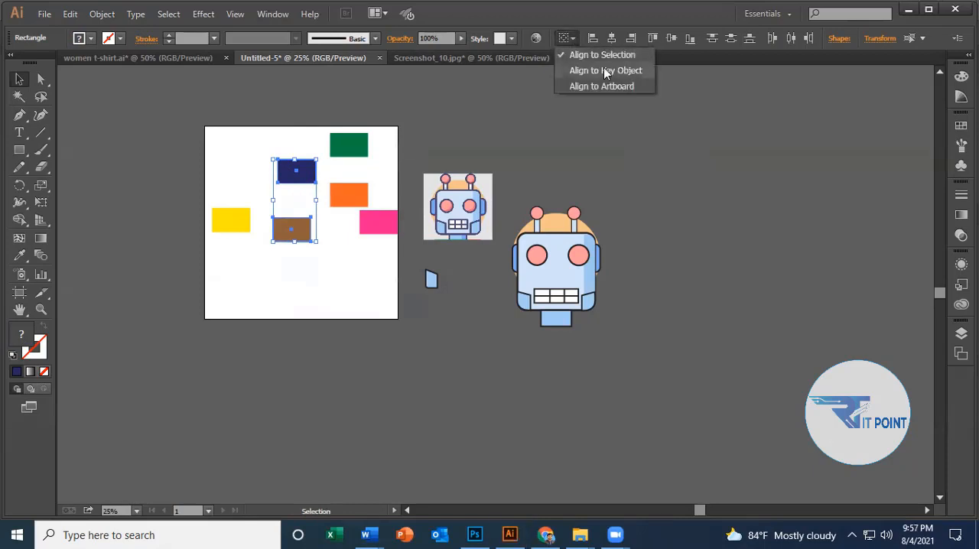
left_click(603, 69)
left_click(575, 37)
left_click(589, 55)
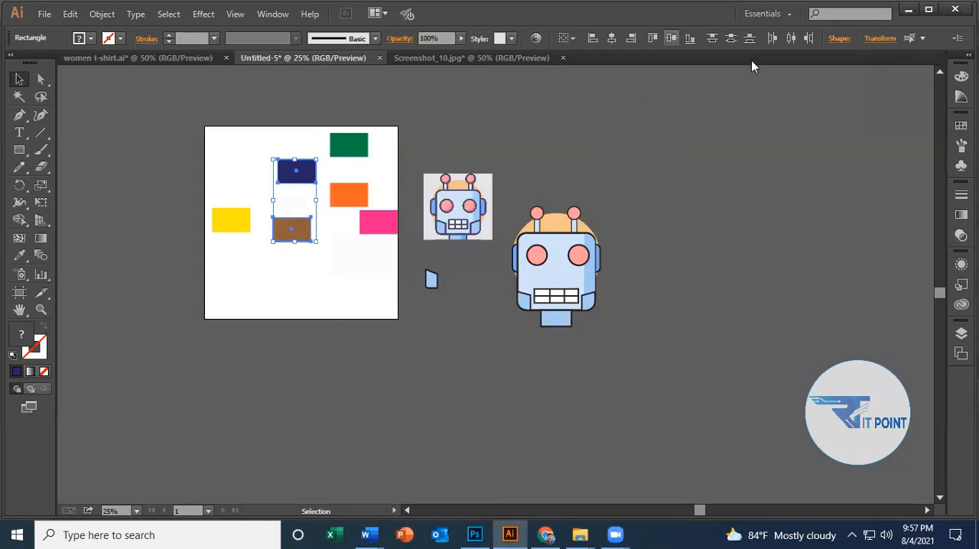
Try aligning the navy and brown rectangles to their common horizontal center, undoing the alignment each time.
left_click(612, 38)
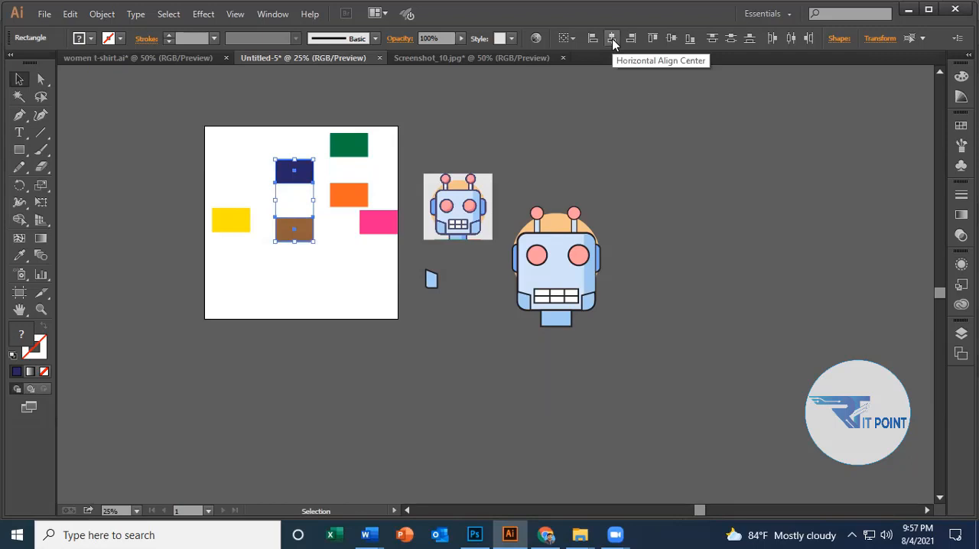
key("ctrl+z")
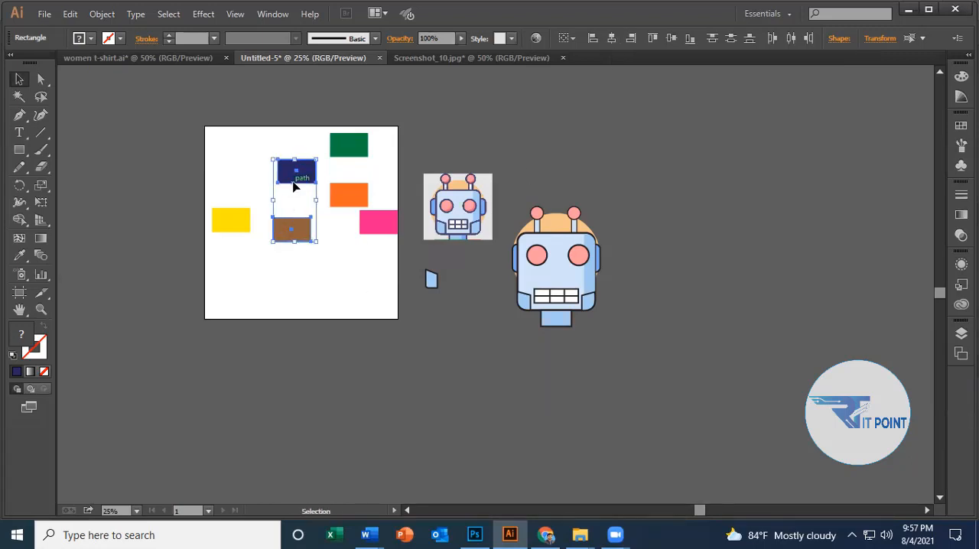
scroll(304, 176, "up", 1)
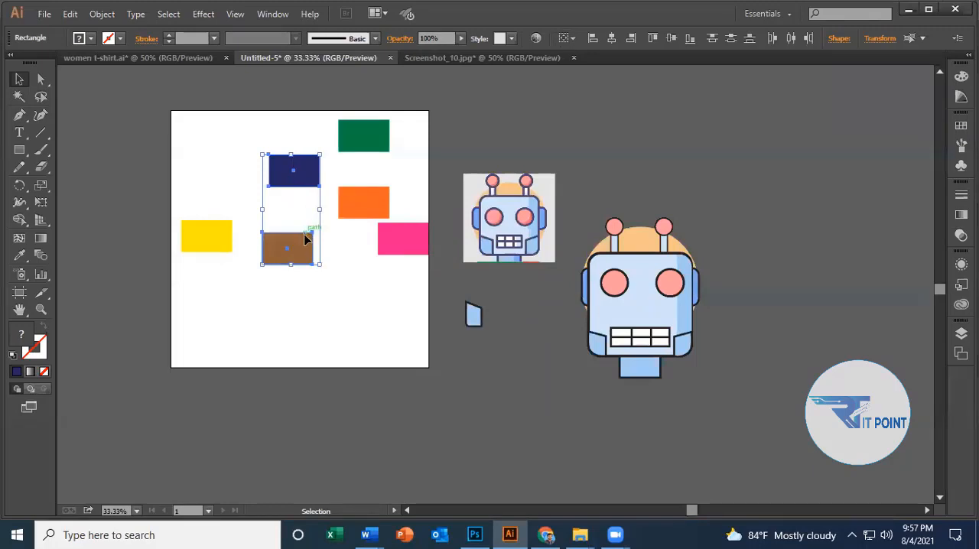
left_click(612, 38)
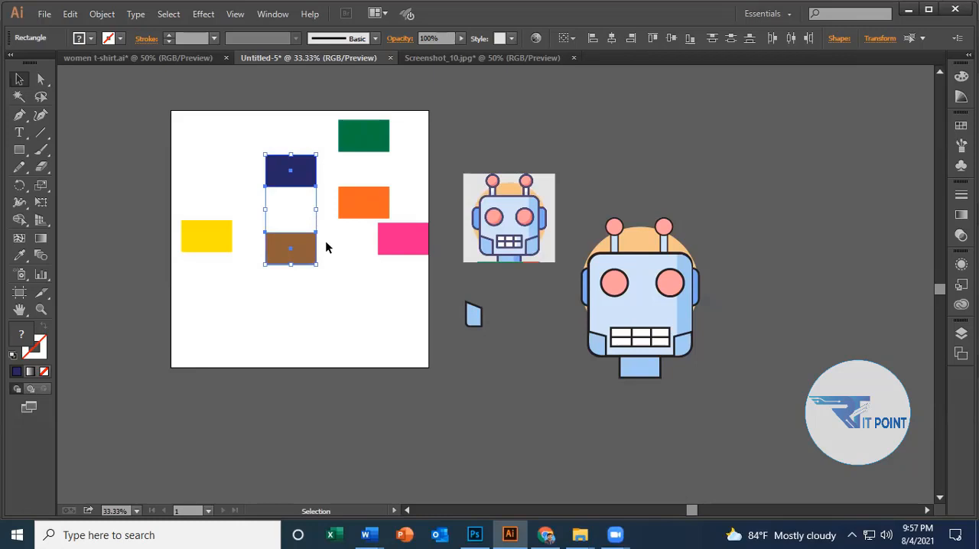
key("ctrl+z")
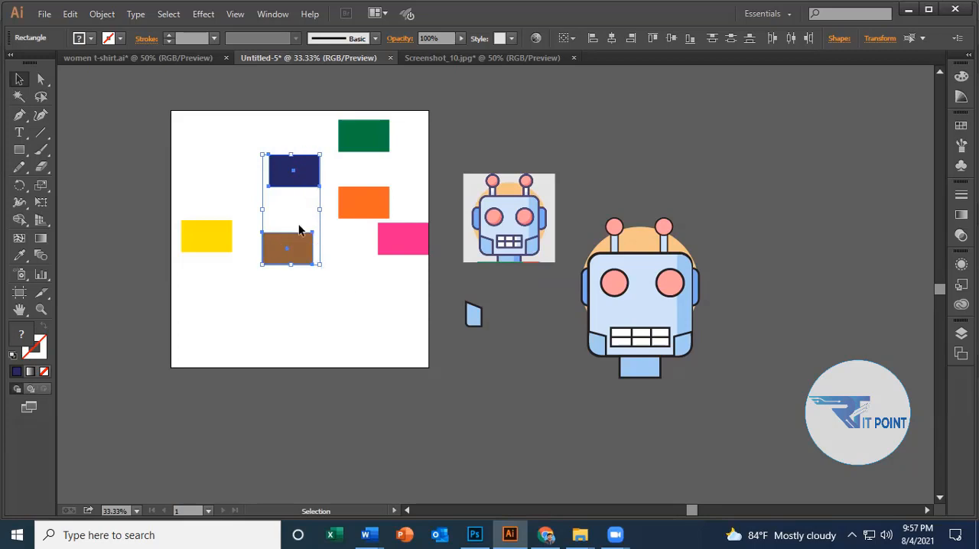
Make the navy rectangle the key object, align the brown rectangle to its horizontal center, and reselect both rectangles.
left_click(309, 172)
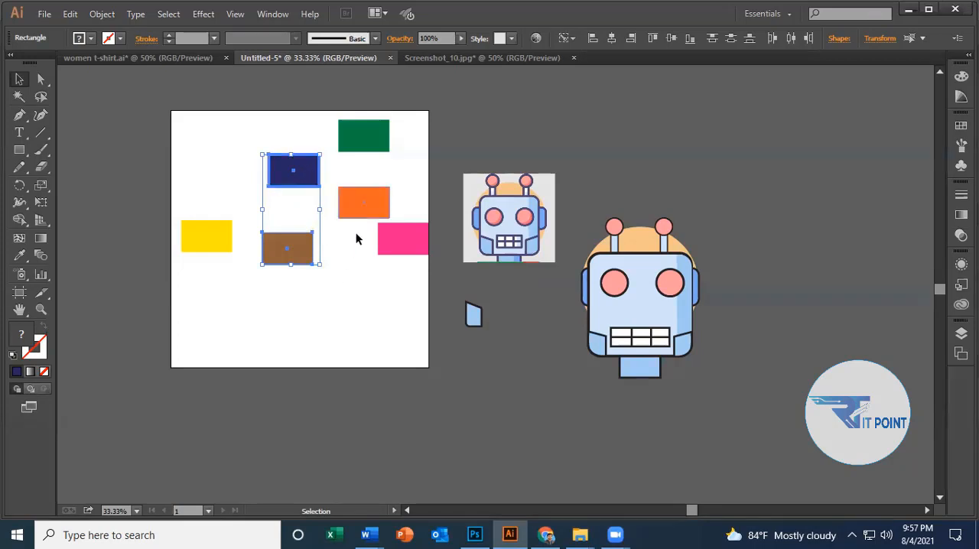
left_click(613, 40)
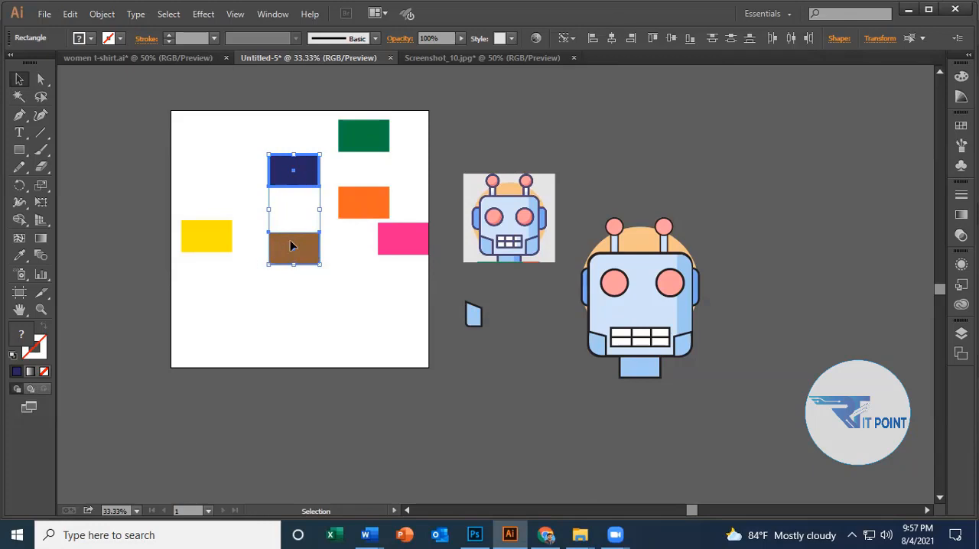
left_click(320, 288)
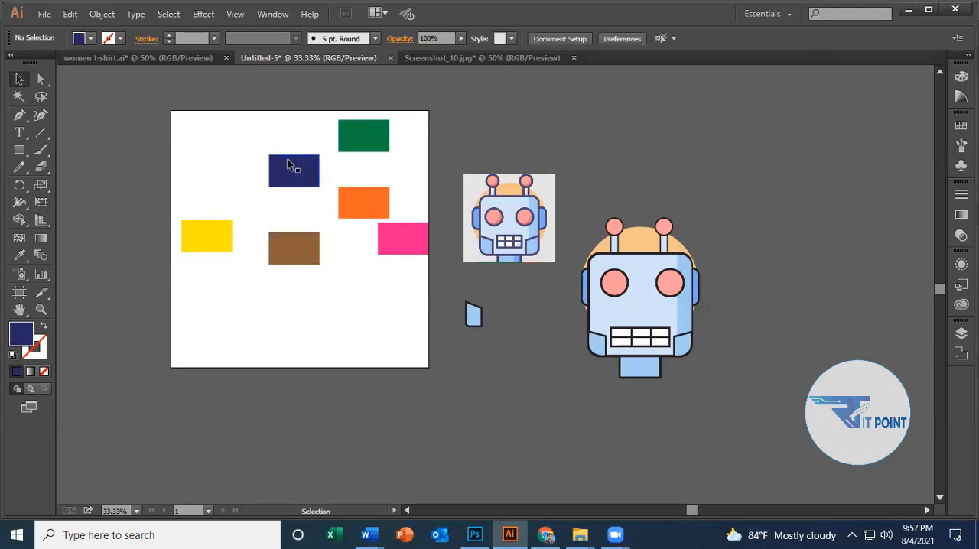
left_click_drag(244, 142, 297, 264)
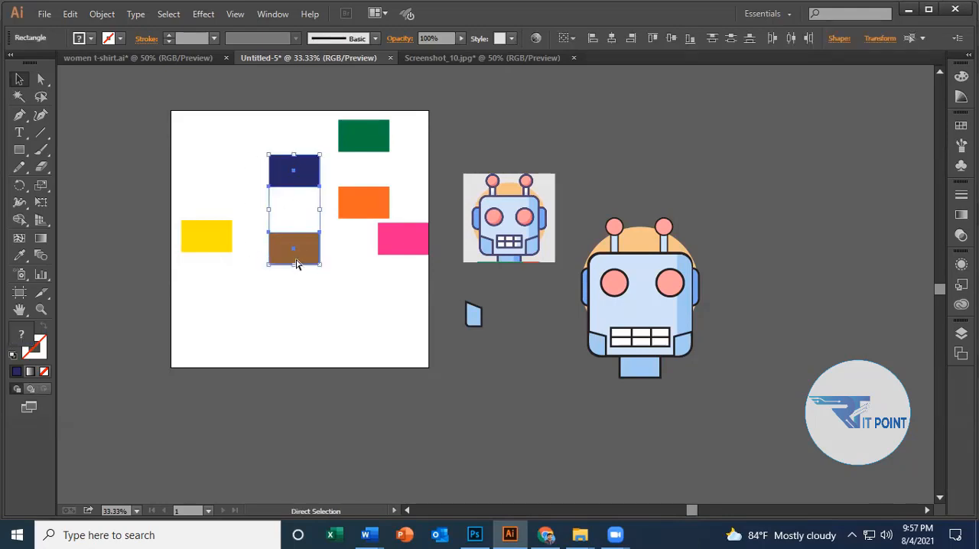
Undo the earlier alignments until the pink rectangle is back beside the navy one, and clear the selection.
key("ctrl+z")
key("ctrl+z")
key("ctrl+z")
key("ctrl+z")
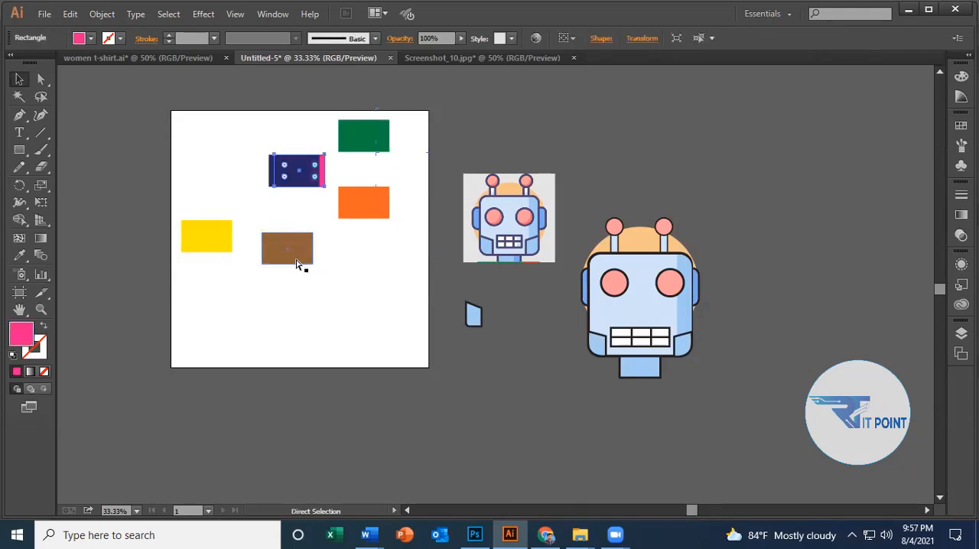
key("ctrl+z")
left_click(316, 265)
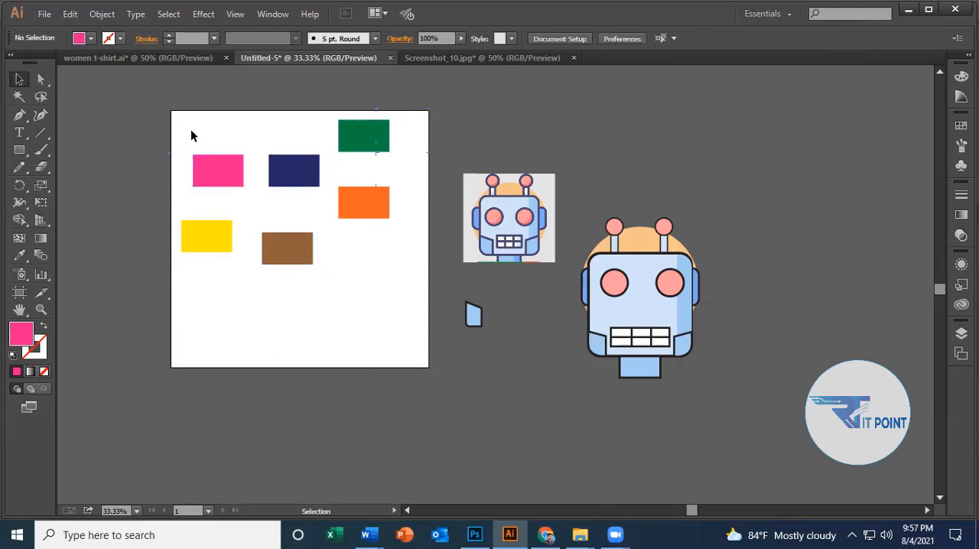
Move the navy rectangle slightly down, align it with the pink rectangle by their vertical centers, and deselect both.
left_click_drag(295, 176, 295, 191)
left_click(293, 213)
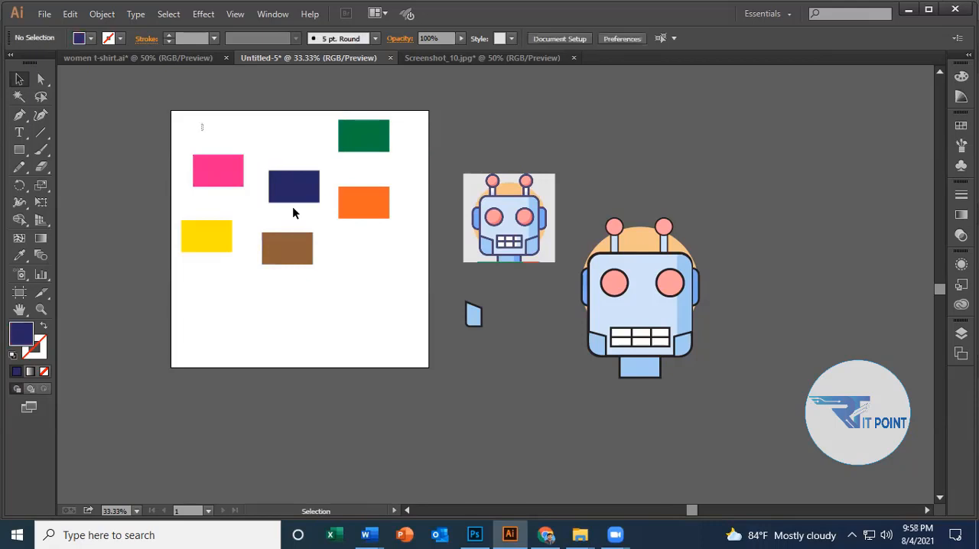
left_click_drag(201, 127, 302, 205)
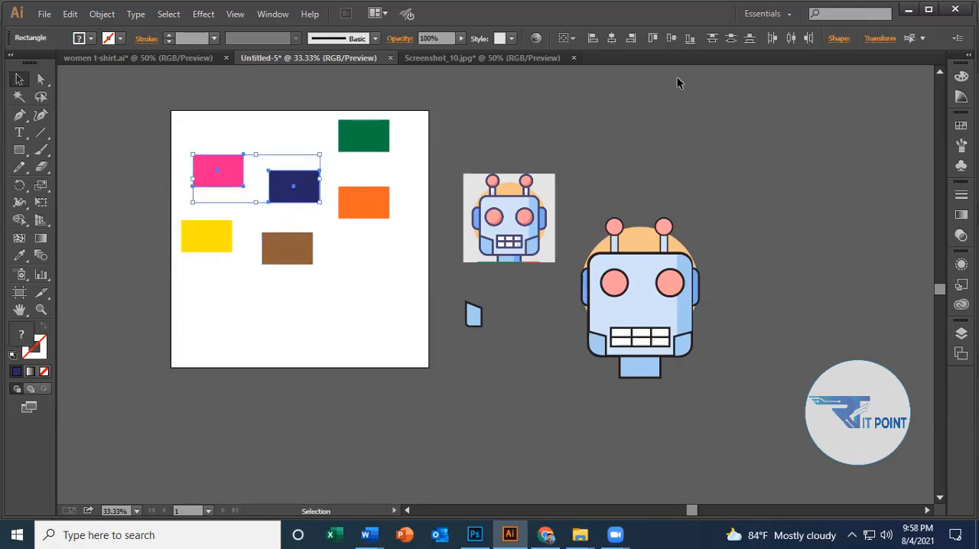
left_click(670, 39)
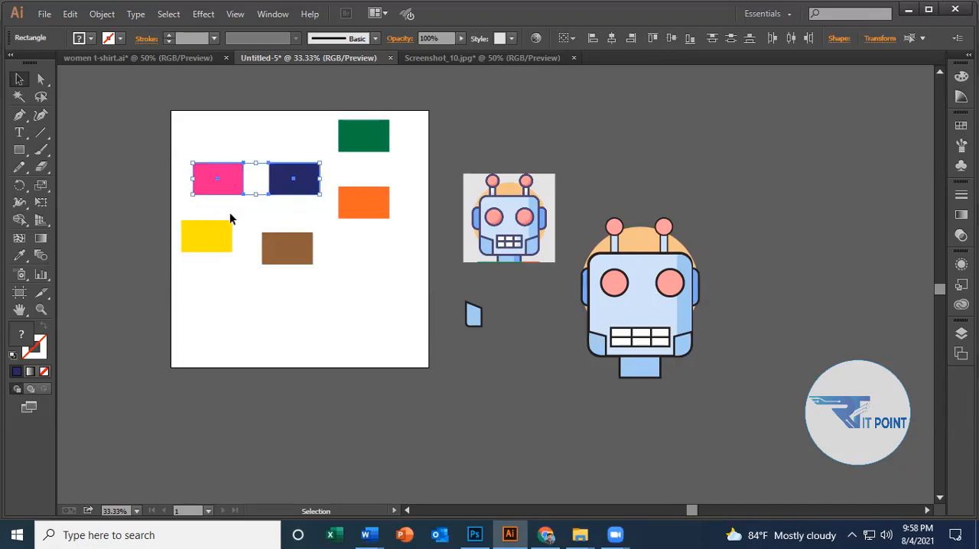
left_click(337, 258)
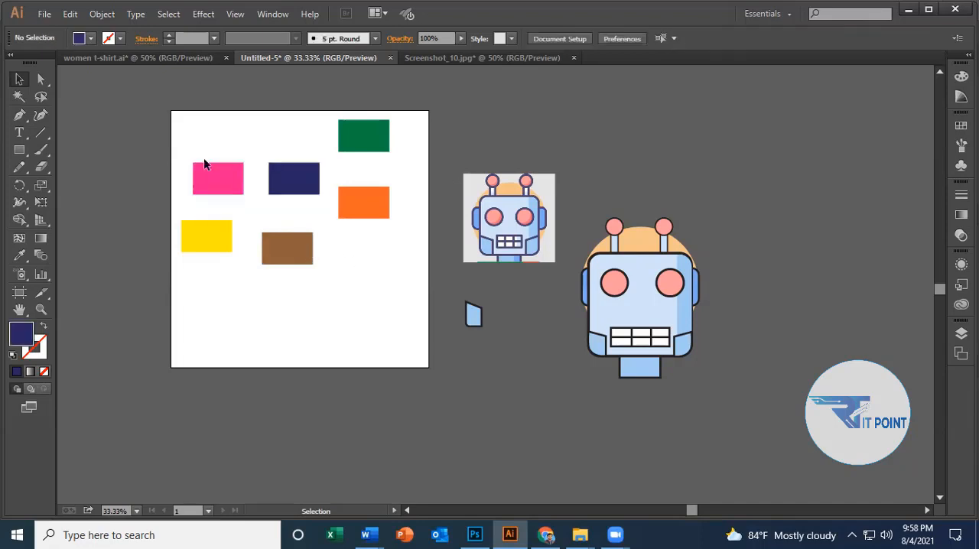
Align the pink and yellow rectangles by their horizontal centers and left edges, keep Align to Selection active, and deselect them.
left_click_drag(191, 132, 223, 294)
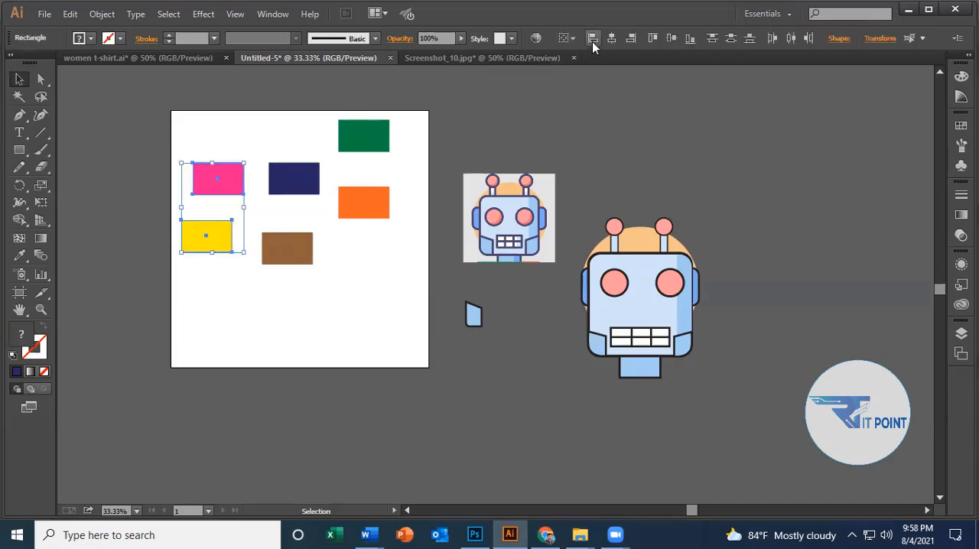
left_click(611, 40)
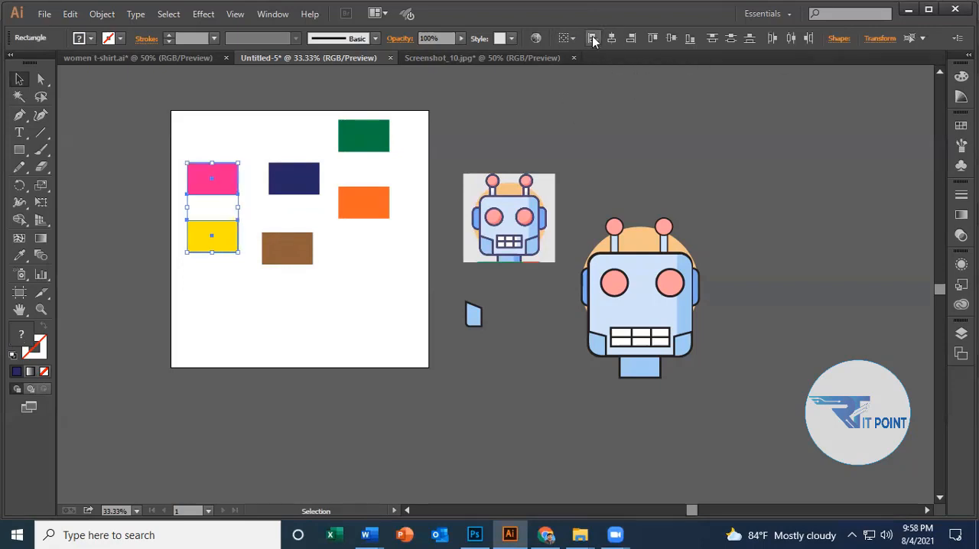
left_click(592, 39)
left_click(592, 39)
left_click(567, 39)
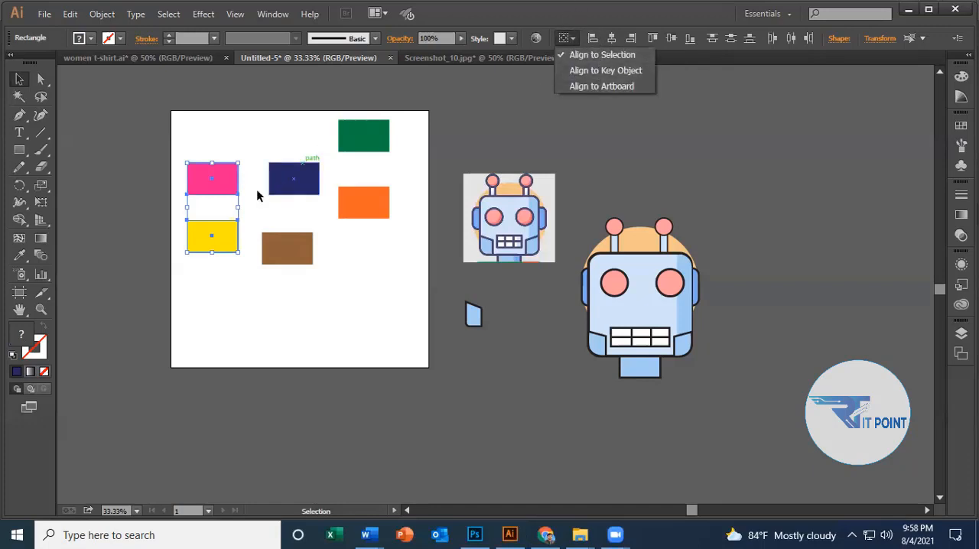
left_click(262, 214)
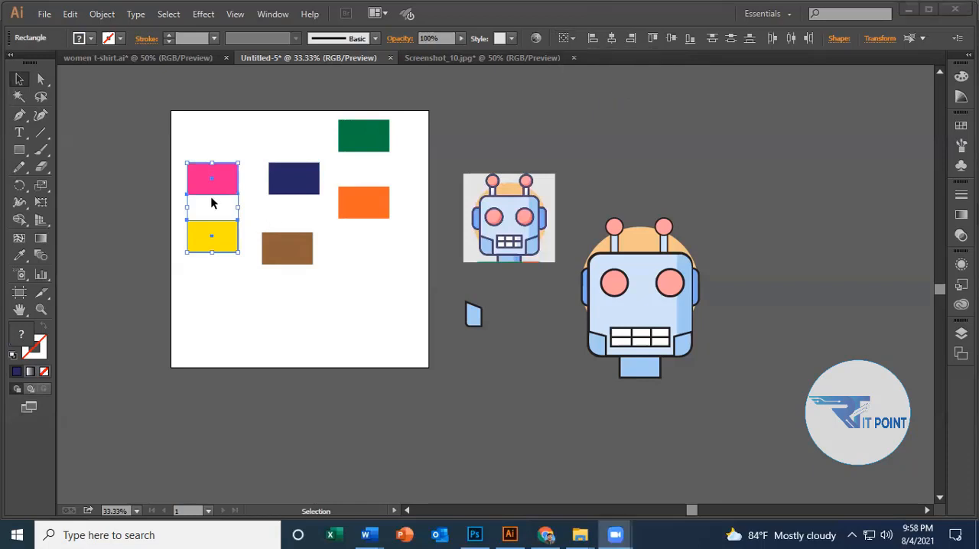
left_click(263, 208)
Shift the pink rectangle slightly right, align it with the yellow rectangle by their left edges, and deselect both.
left_click_drag(229, 189, 242, 188)
left_click(245, 308)
left_click_drag(182, 143, 226, 260)
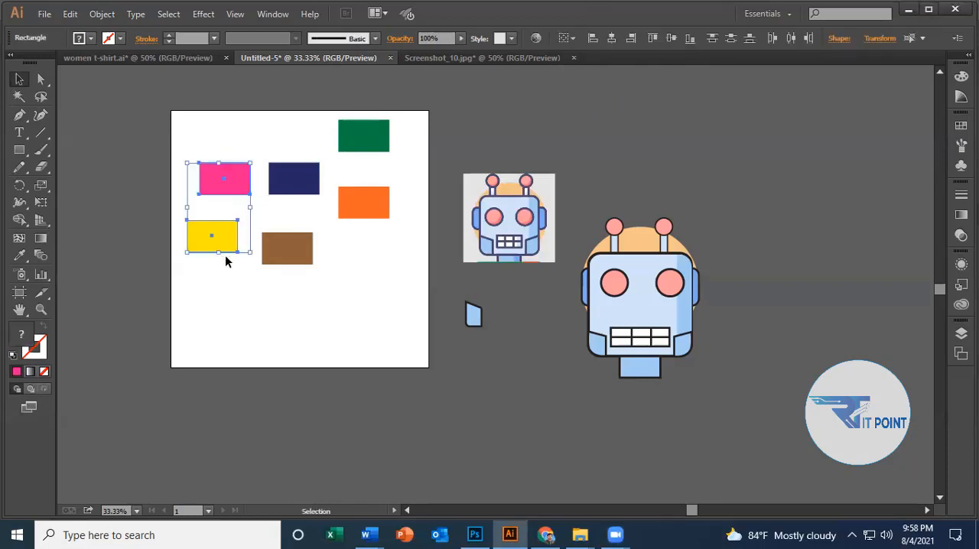
left_click(592, 38)
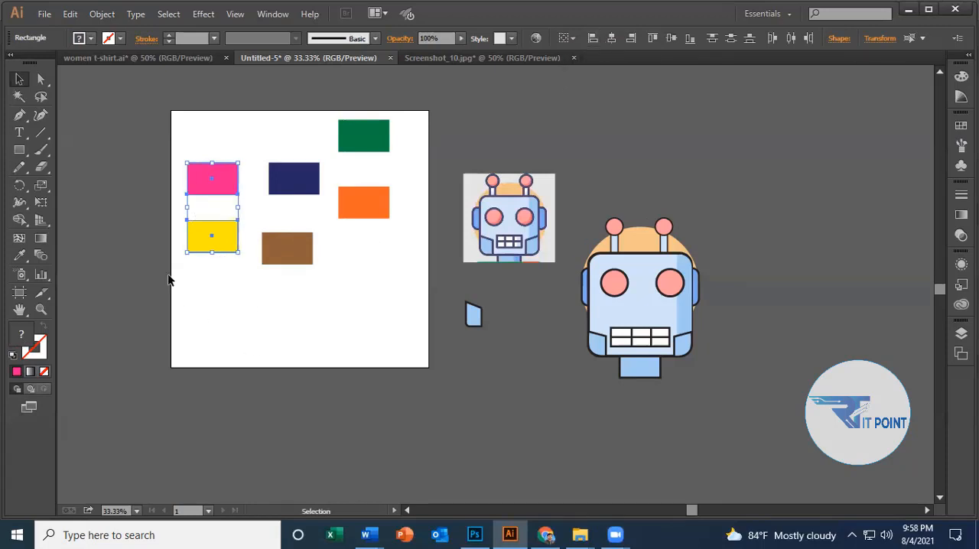
left_click(248, 277)
Shift the yellow rectangle to the right, align the pink and yellow rectangles by their right edges, and deselect them.
left_click(219, 240)
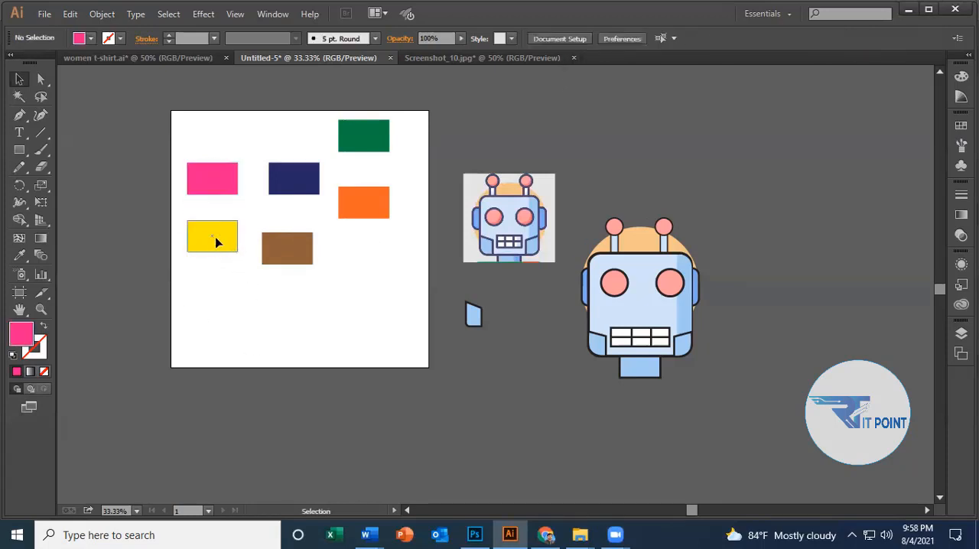
mouse_move(219, 240)
left_mouse_down()
mouse_move(232, 227)
mouse_move(225, 222)
left_mouse_up()
left_click_drag(219, 161, 240, 253)
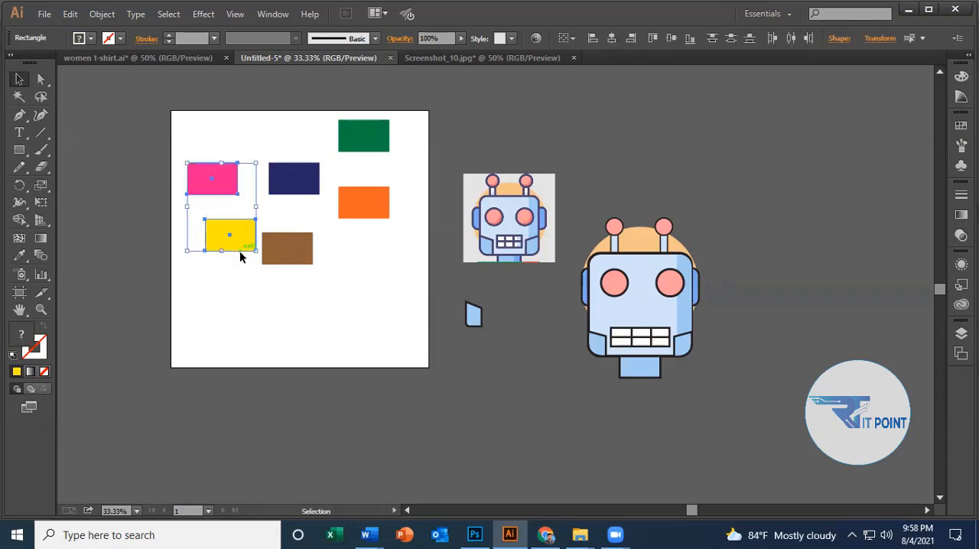
left_click(631, 39)
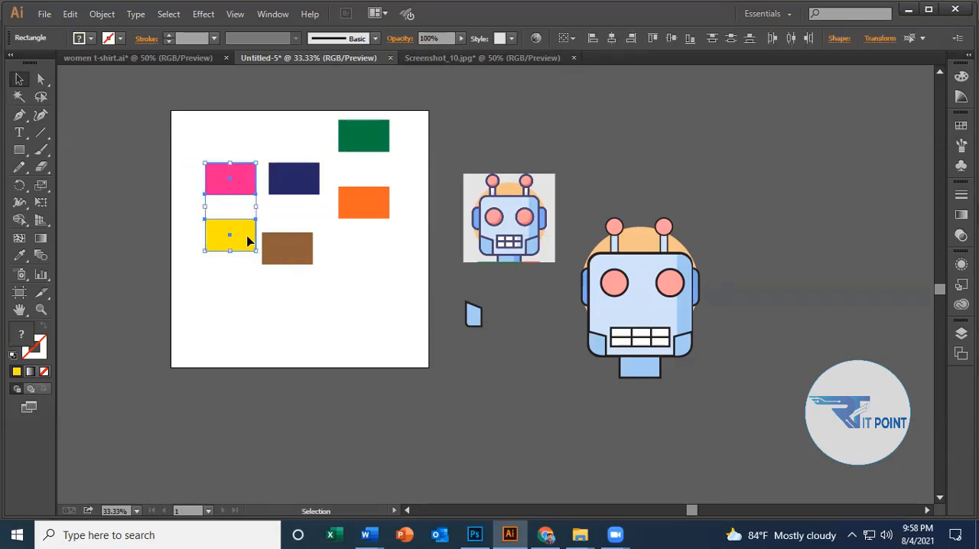
left_click(345, 243)
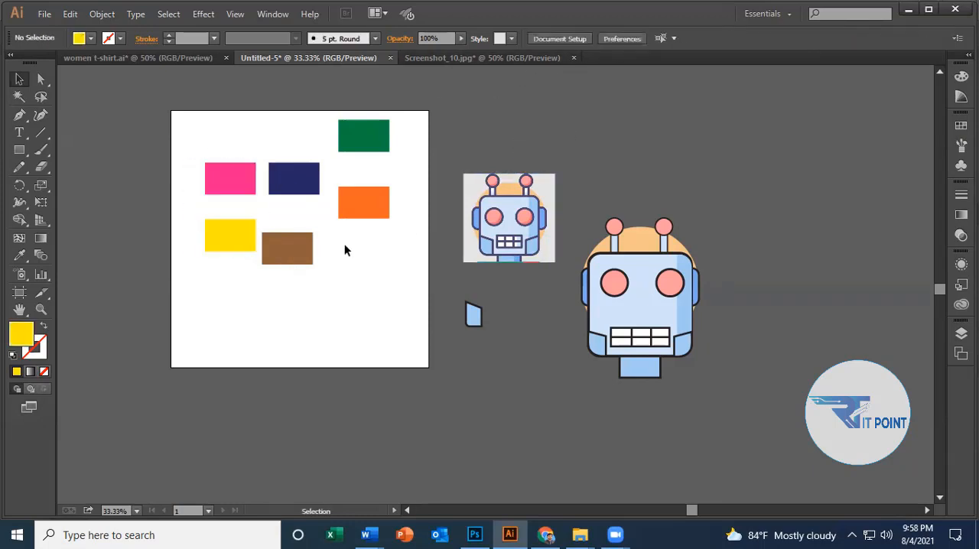
Set alignment to Align to Artboard and try the left edge, right edge and horizontal center alignments on the pink and yellow rectangles.
left_click_drag(193, 144, 243, 276)
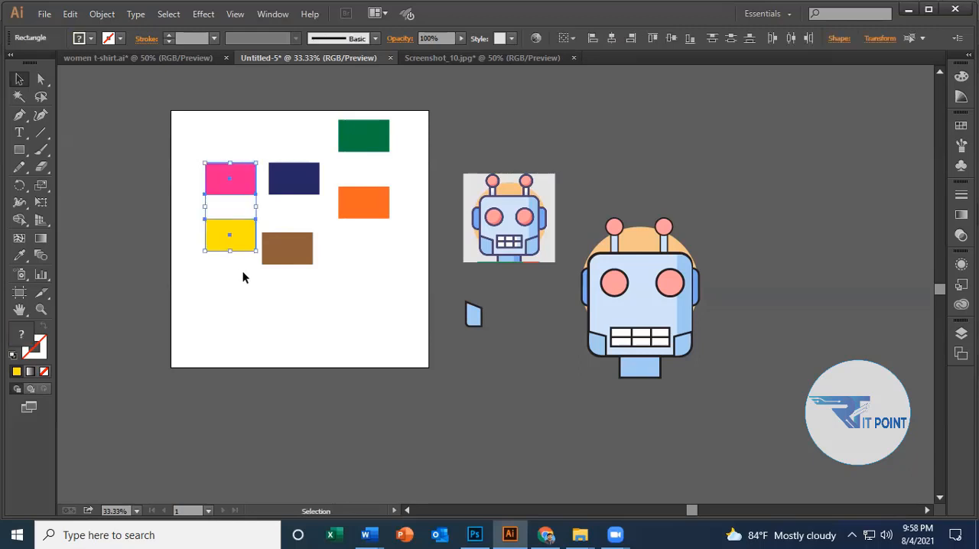
left_click(572, 38)
left_click(584, 87)
left_click(592, 39)
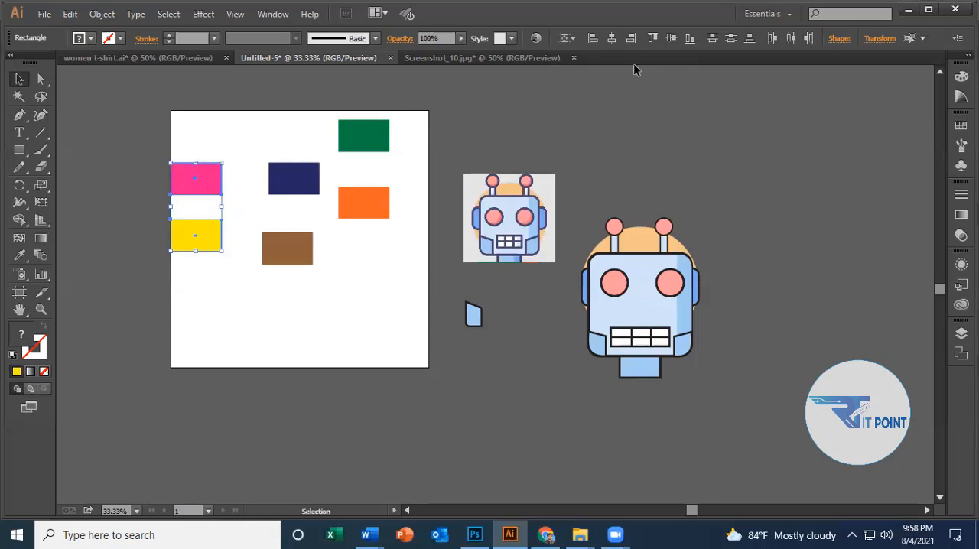
left_click(629, 39)
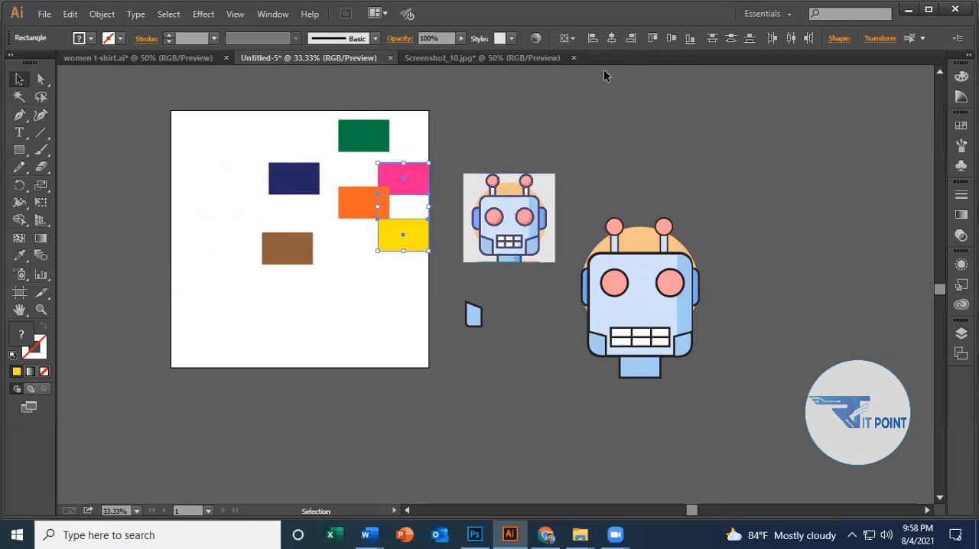
left_click(611, 38)
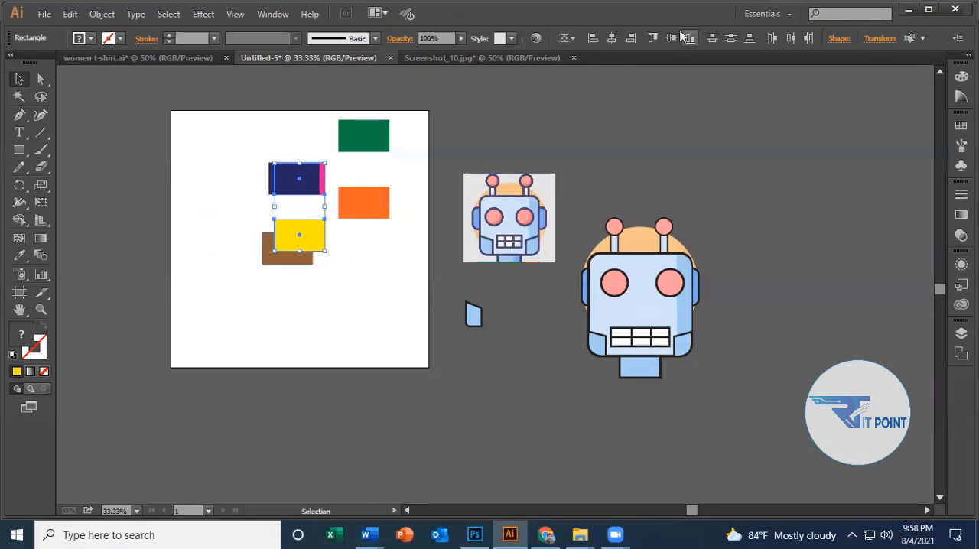
Try aligning the pink and yellow rectangles to the artboard's top edge, vertical center and bottom edge.
left_click(654, 38)
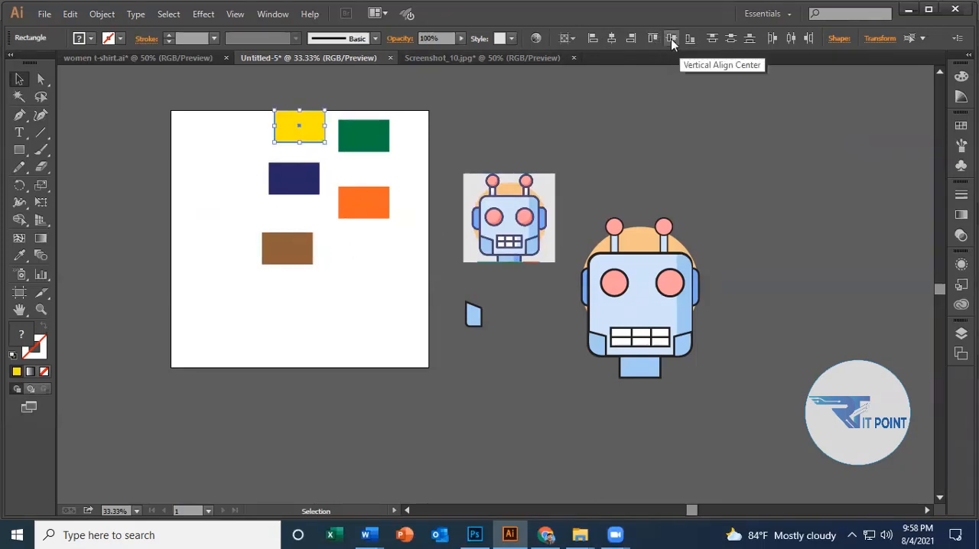
left_click(670, 38)
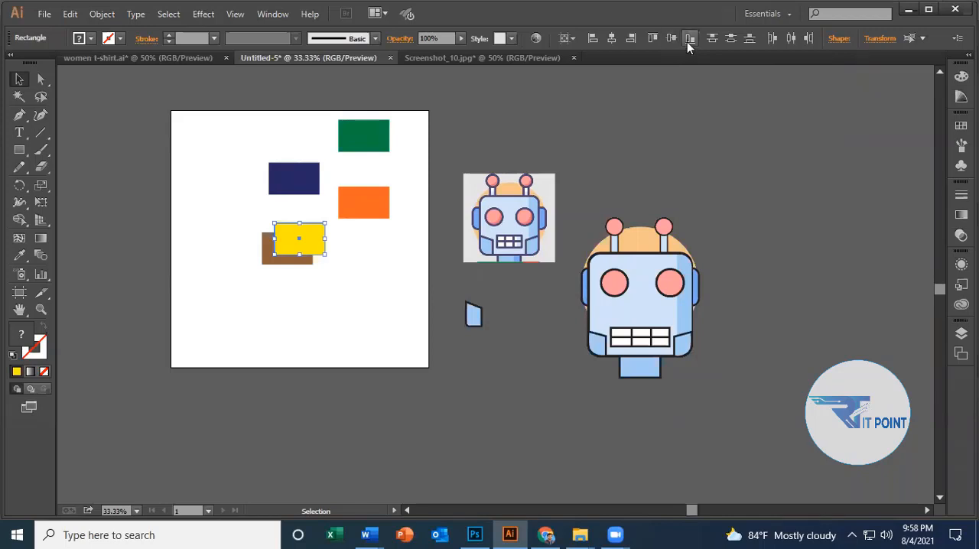
left_click(690, 38)
Undo the vertical and horizontal center artboard alignments, move the pink and yellow rectangles to the left of the navy and brown ones, and deselect them.
key("a")
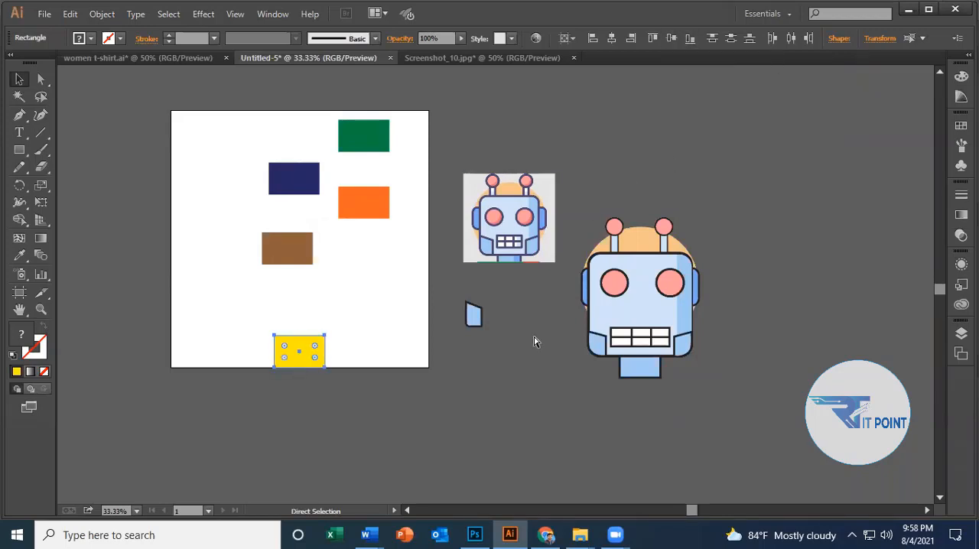
key("ctrl+z")
key("ctrl+z")
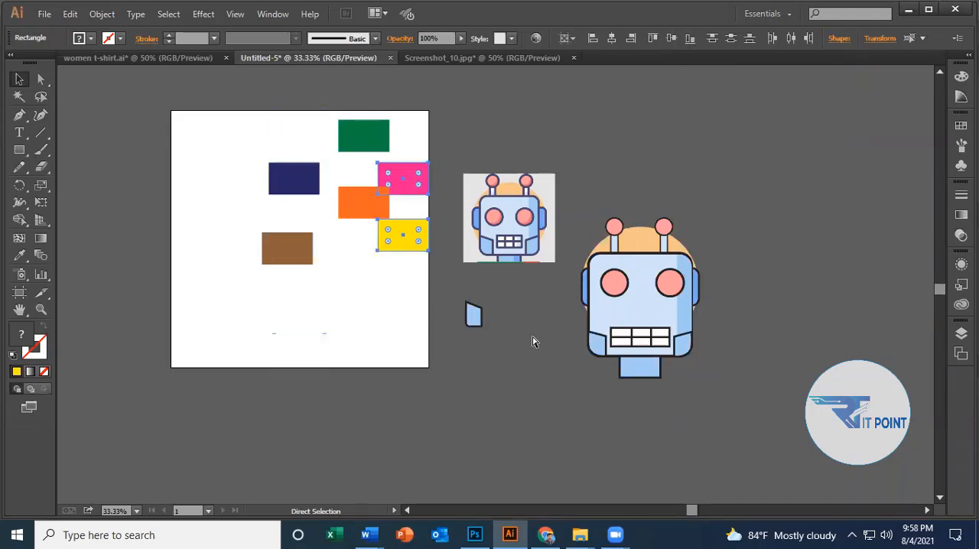
left_click_drag(395, 170, 211, 174)
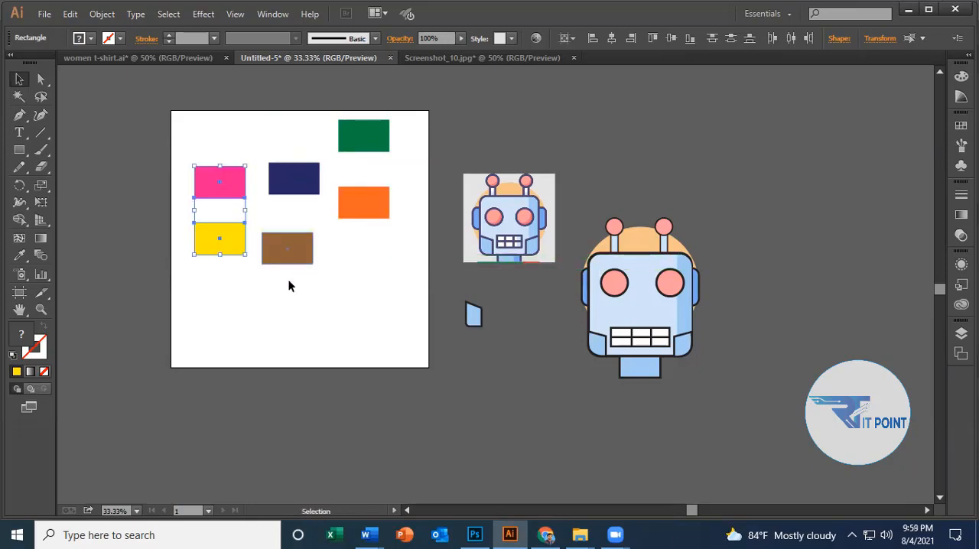
left_click(329, 306)
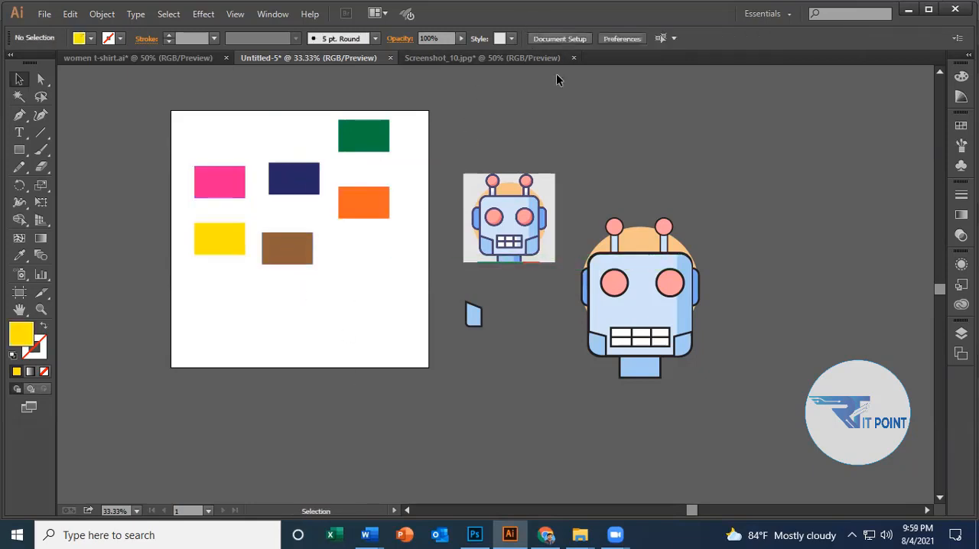
With the pink rectangle selected, switch the alignment reference to Align to Selection, and deselect the rectangle.
left_click(233, 192)
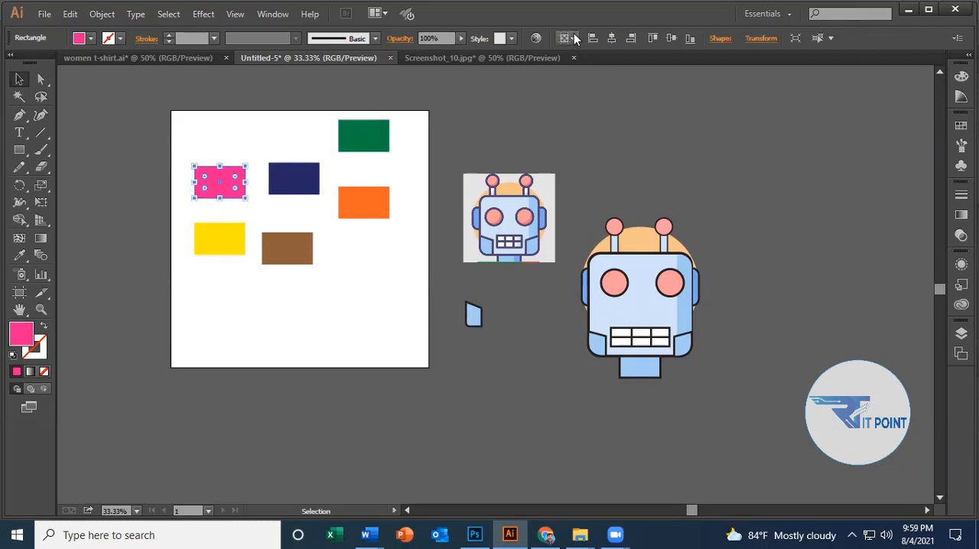
left_click(568, 37)
left_click(589, 49)
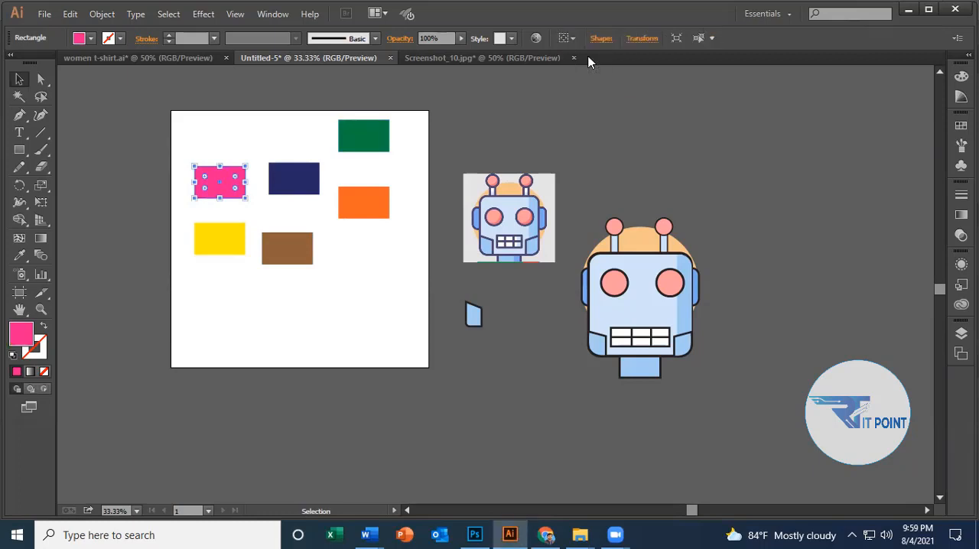
left_click(339, 287)
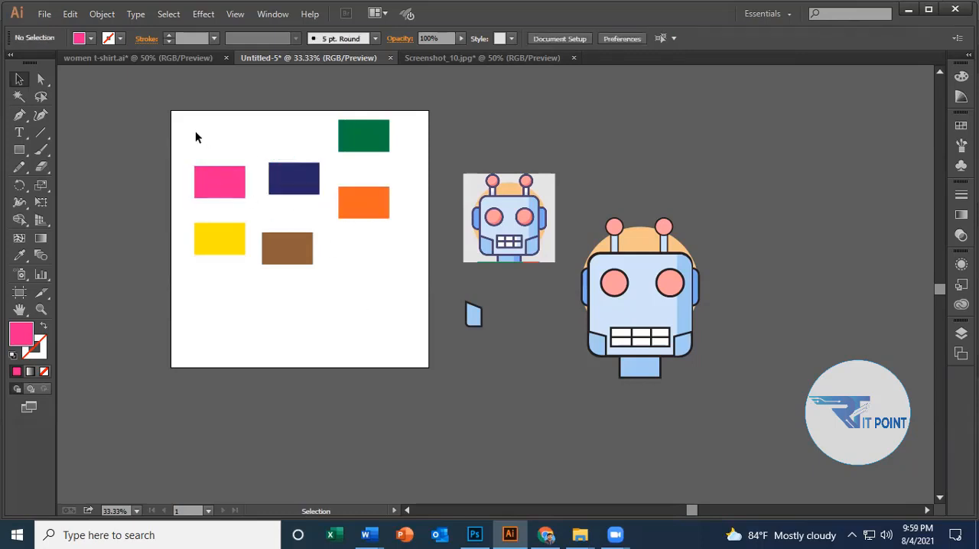
Align the pink, navy and orange rectangles by their vertical centers and deselect them.
left_click_drag(195, 131, 353, 206)
left_click(377, 251)
left_click_drag(180, 158, 372, 221)
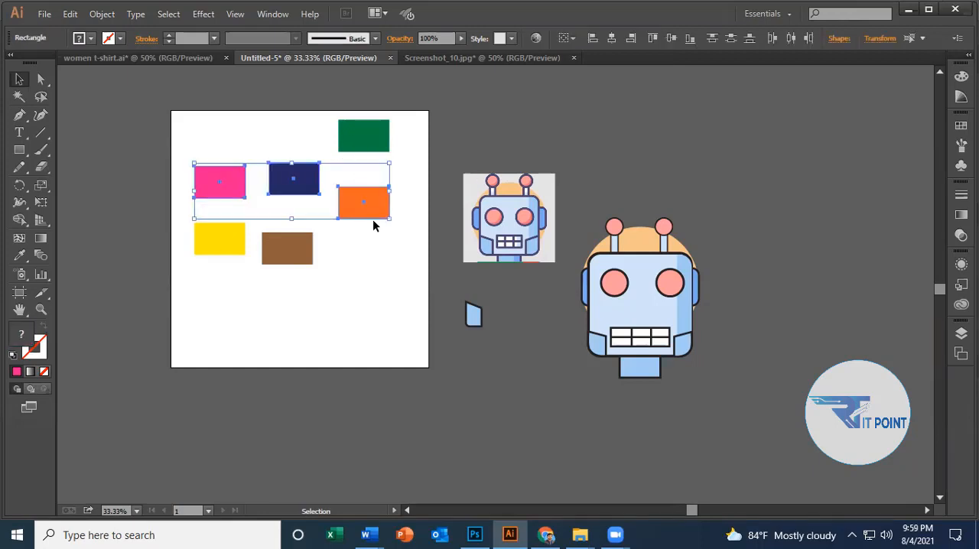
left_click(673, 39)
left_click(378, 280)
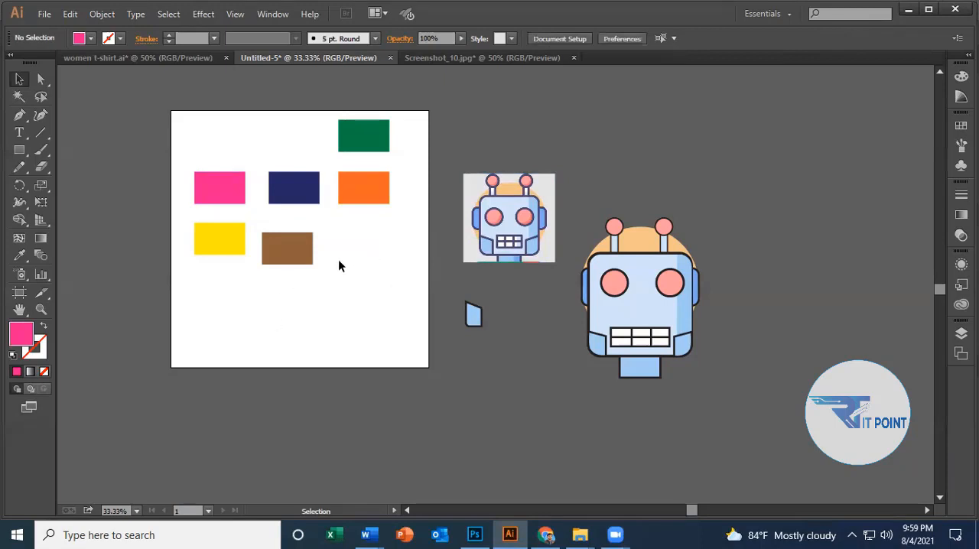
Align the navy and brown rectangles by their horizontal centers, and the yellow and brown rectangles by their vertical centers.
left_click_drag(282, 145, 306, 283)
left_click(608, 42)
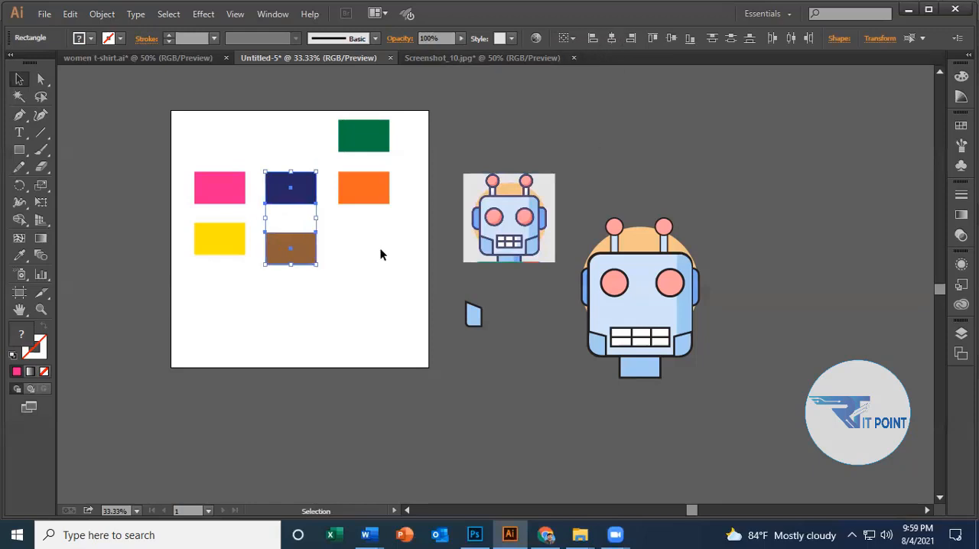
left_click(381, 251)
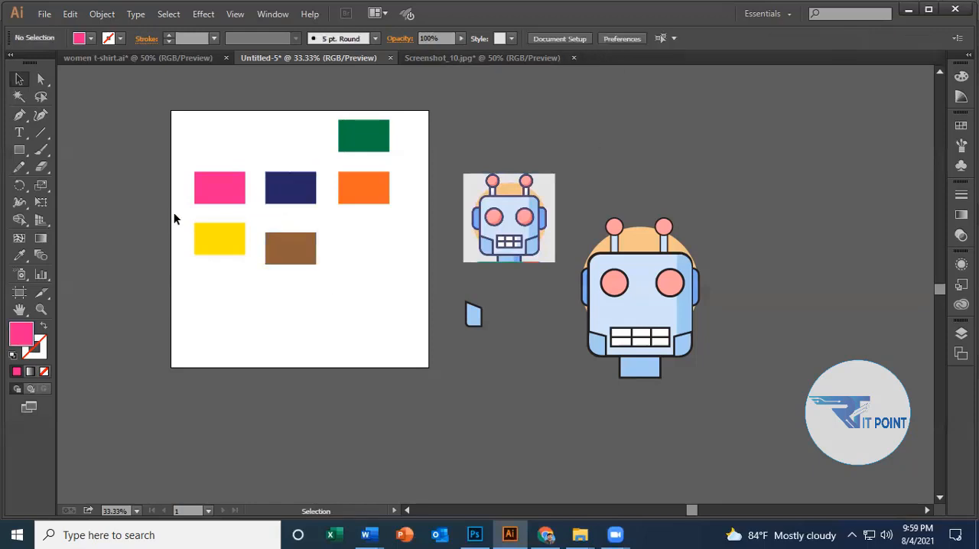
left_click_drag(175, 215, 304, 279)
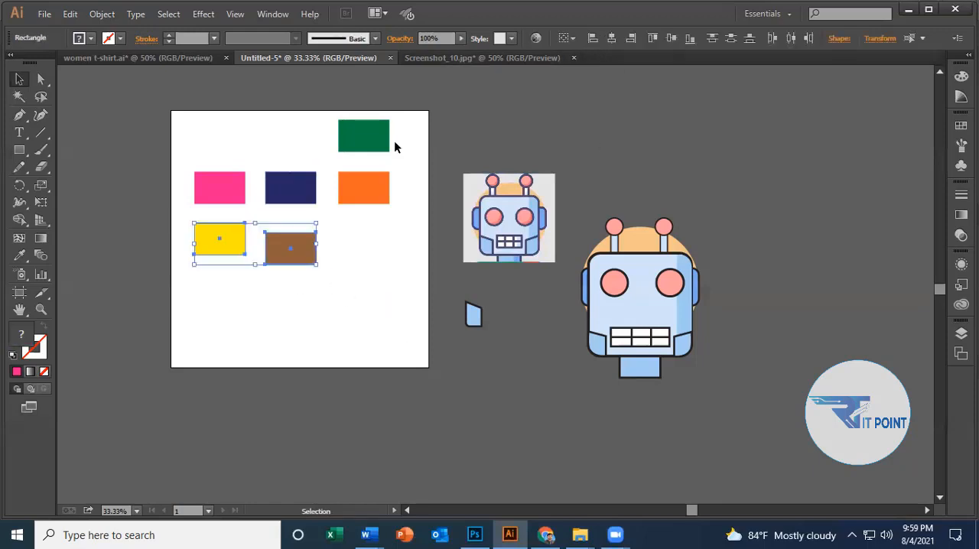
left_click(671, 38)
left_click(367, 290)
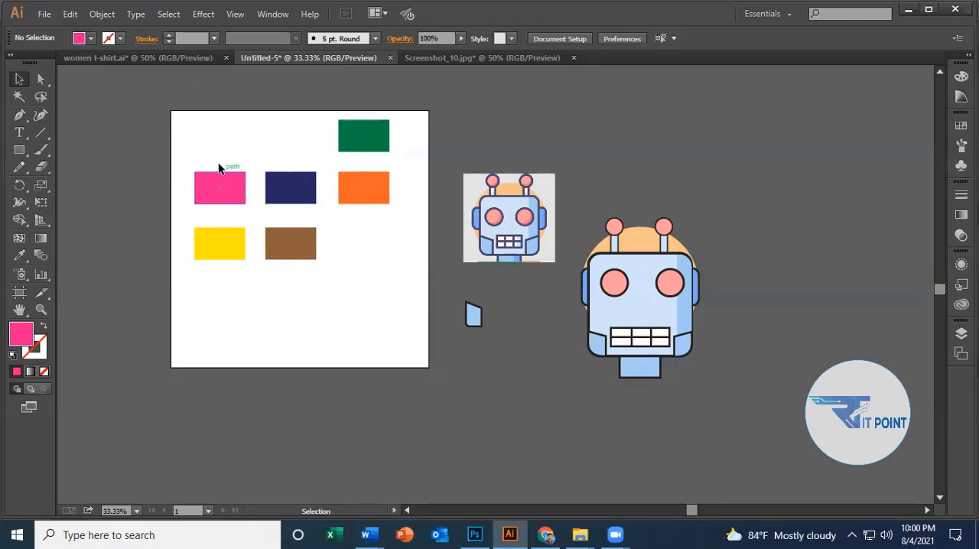
Arrange the pink, yellow and brown rectangles in a column with brown lowest, align their left edges, and deselect them.
mouse_move(221, 191)
left_mouse_down()
mouse_move(221, 154)
mouse_move(221, 180)
left_mouse_up()
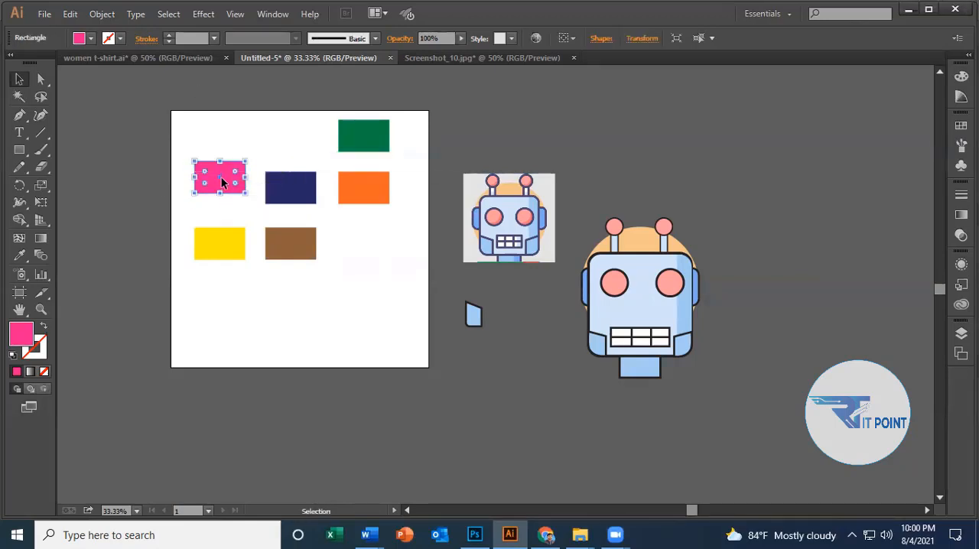
left_click_drag(235, 243, 235, 200)
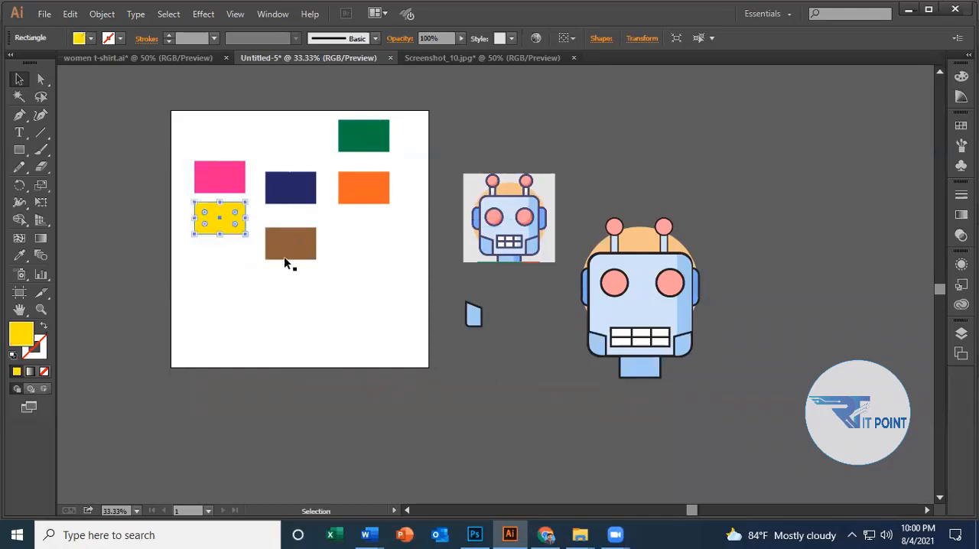
left_click_drag(284, 256, 220, 290)
left_click_drag(177, 130, 258, 286)
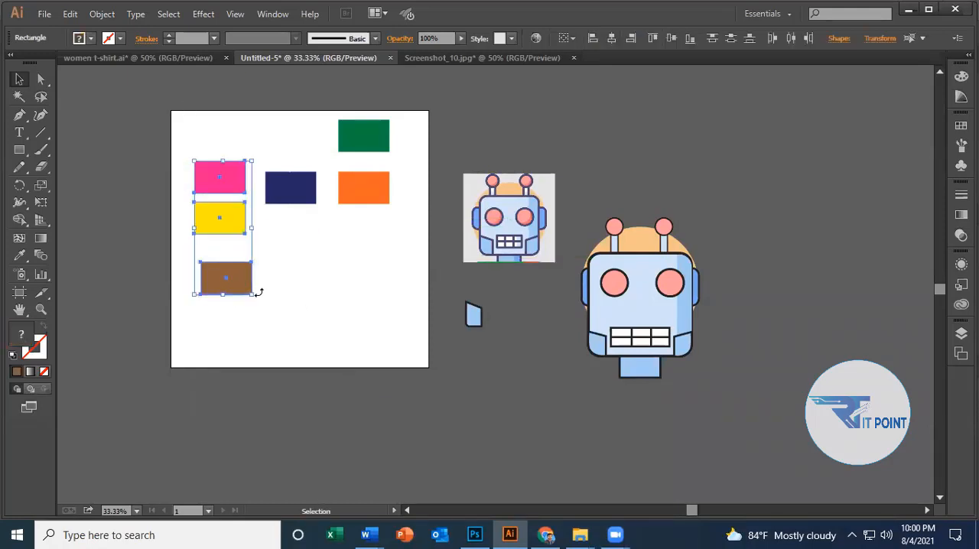
left_click(590, 38)
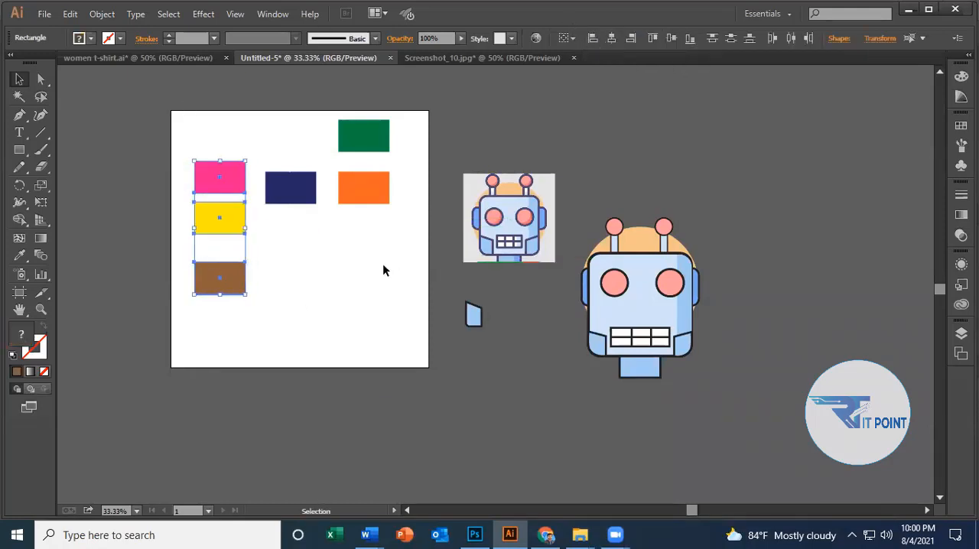
left_click(371, 267)
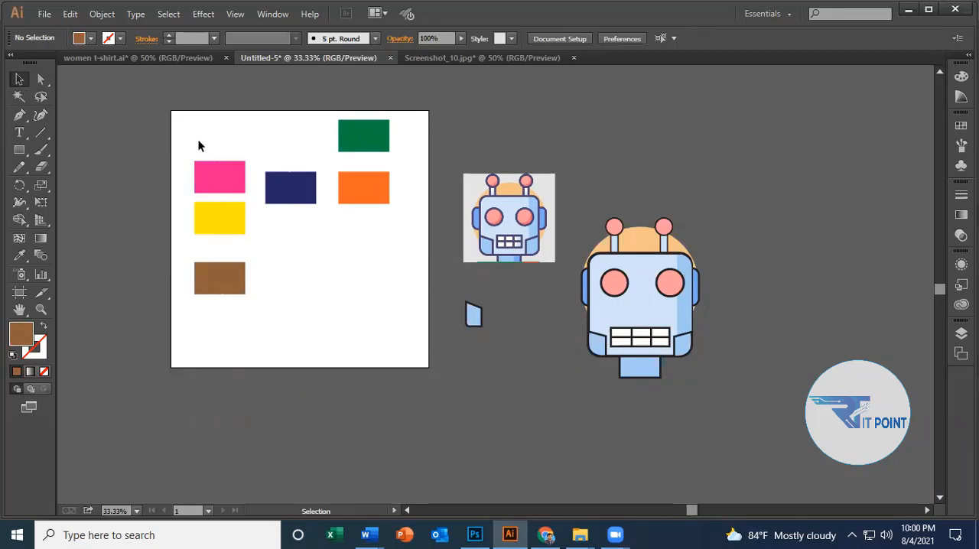
Examine the stacking-order options in the Arrange commands for the yellow rectangle without applying any of them.
left_click_drag(189, 146, 259, 310)
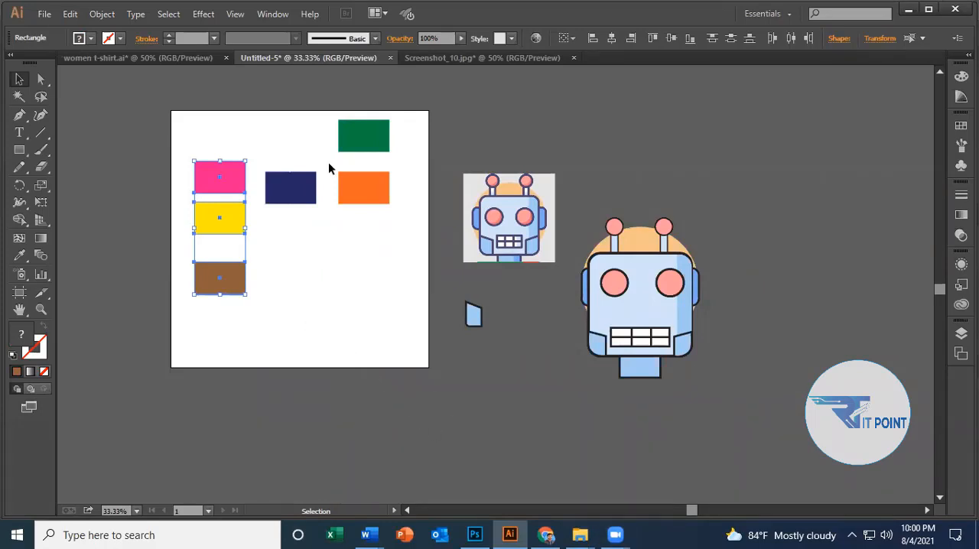
left_click(247, 243)
right_click(206, 221)
mouse_move(299, 372)
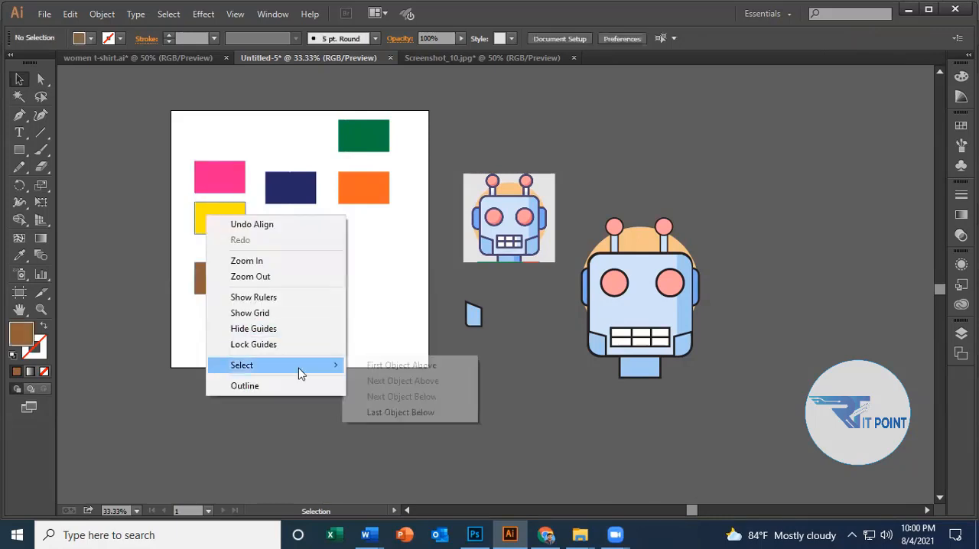
left_click(356, 365)
right_click(214, 213)
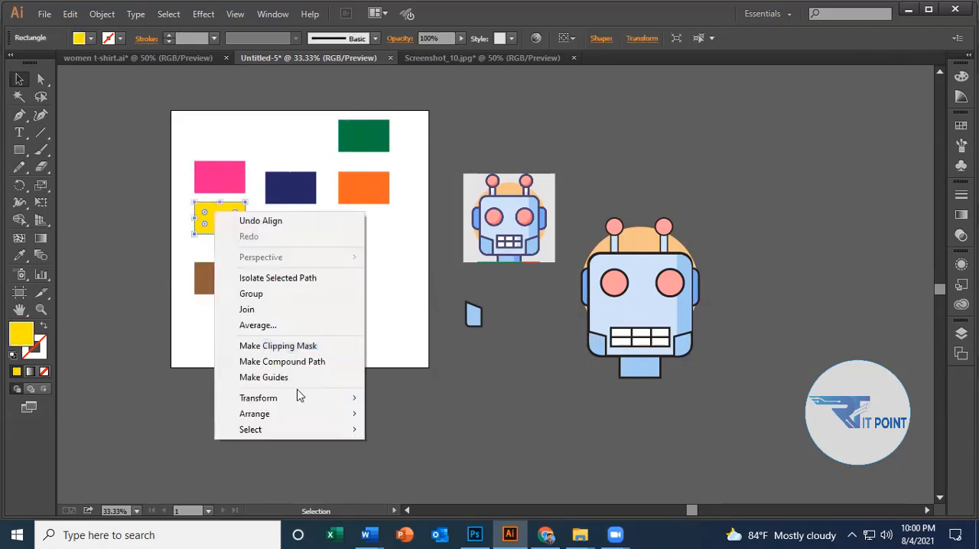
mouse_move(319, 417)
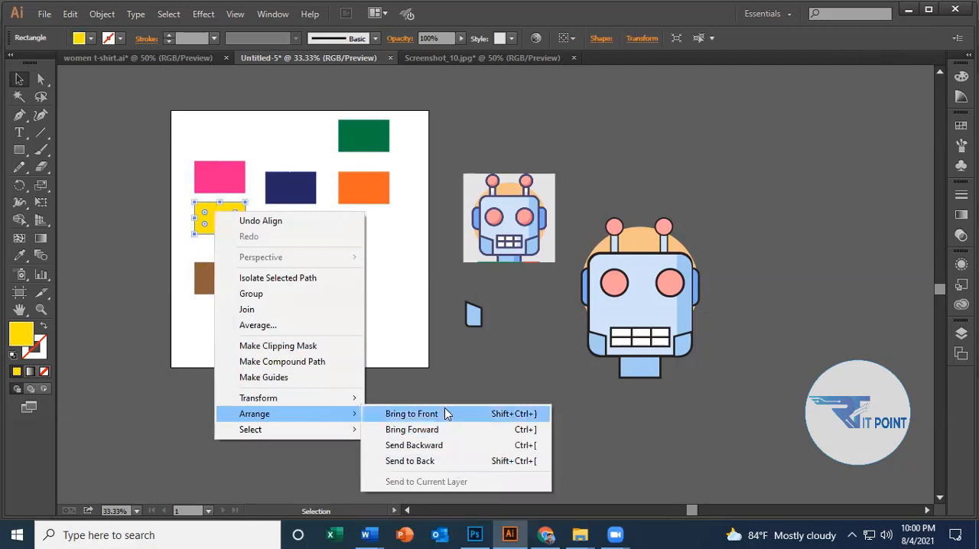
left_click(336, 260)
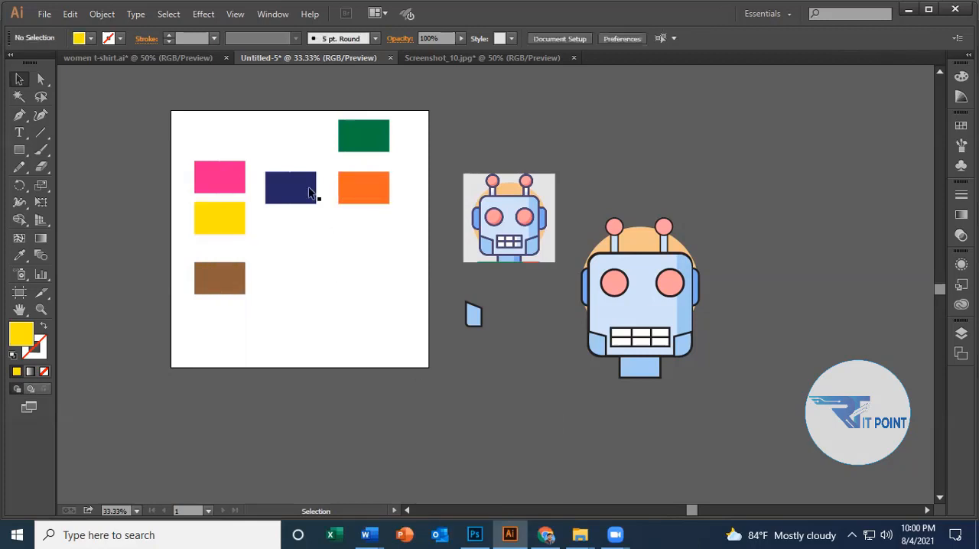
Move the navy, orange, yellow and pink rectangles into an overlapping cluster to the right of the brown rectangle.
left_click_drag(315, 195, 329, 285)
left_click_drag(368, 195, 334, 276)
left_click_drag(214, 227, 321, 300)
left_click_drag(230, 168, 322, 246)
left_click(382, 411)
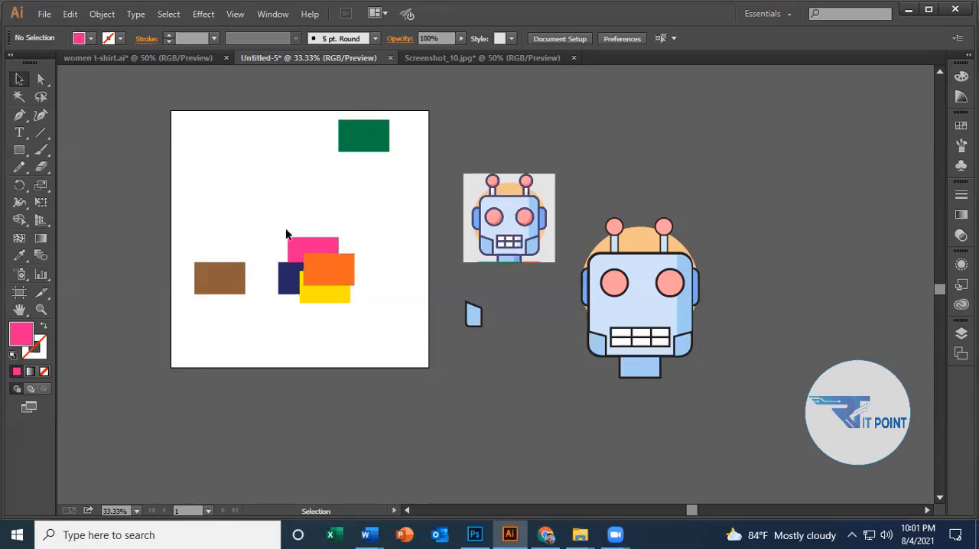
Send the orange rectangle behind the other rectangles in the overlapping cluster using Send to Back, and deselect it.
left_click_drag(270, 203, 352, 303)
left_click(371, 242)
left_click(331, 271)
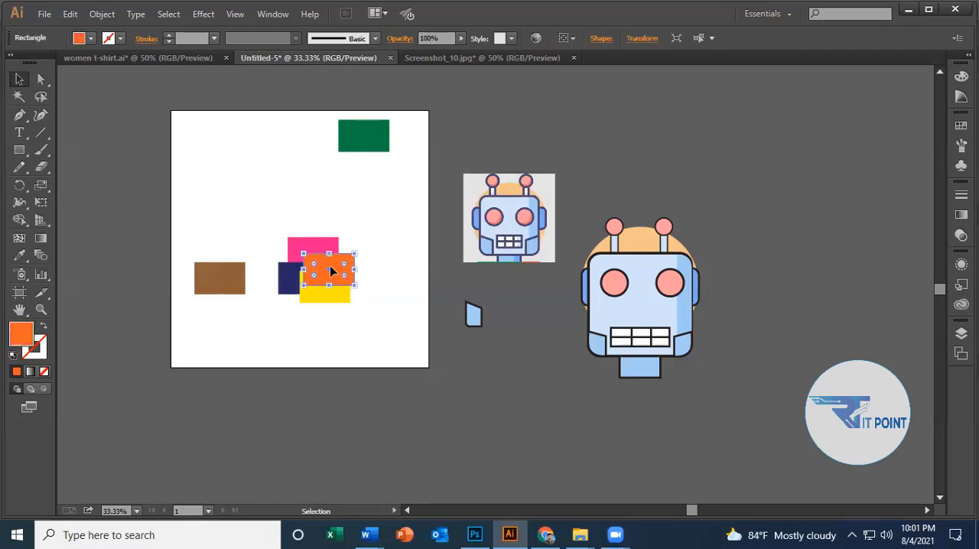
right_click(330, 258)
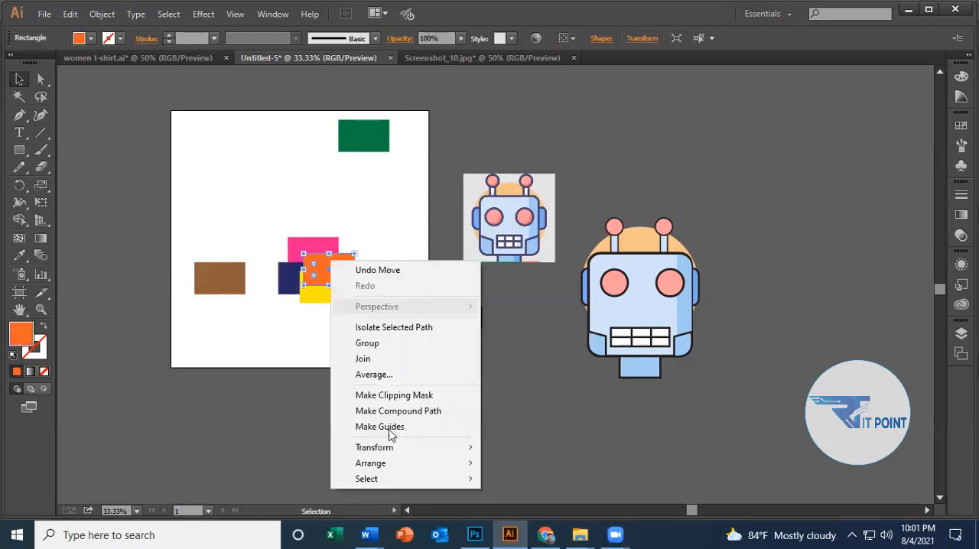
mouse_move(403, 467)
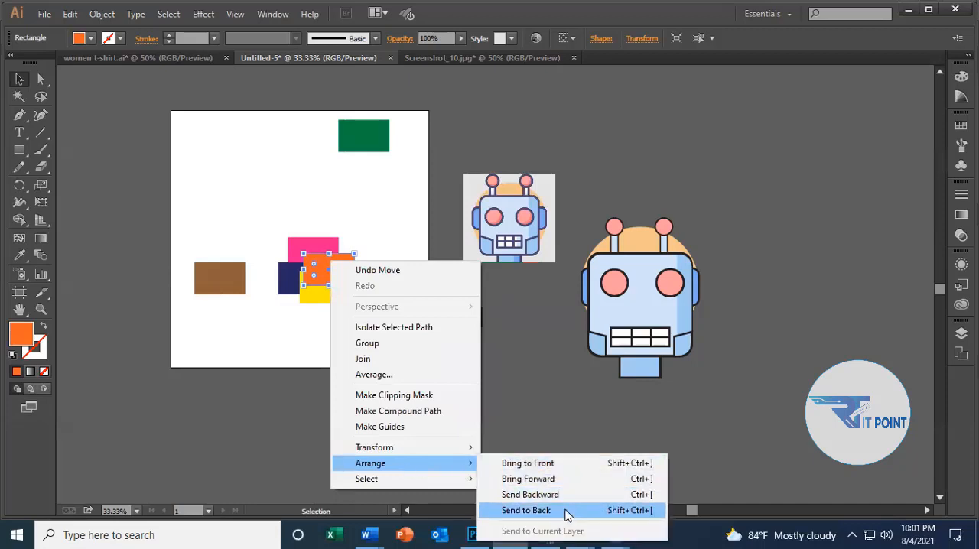
left_click(525, 510)
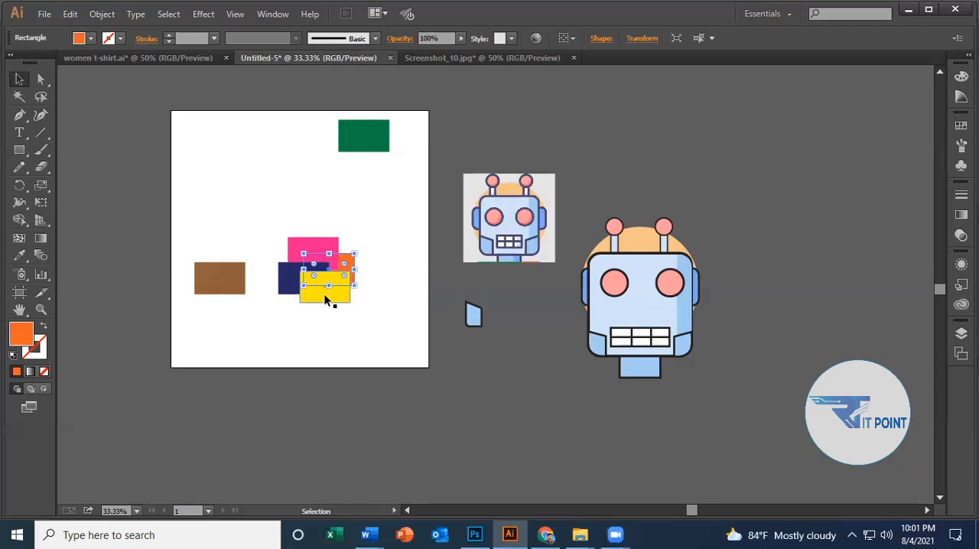
left_click(378, 186)
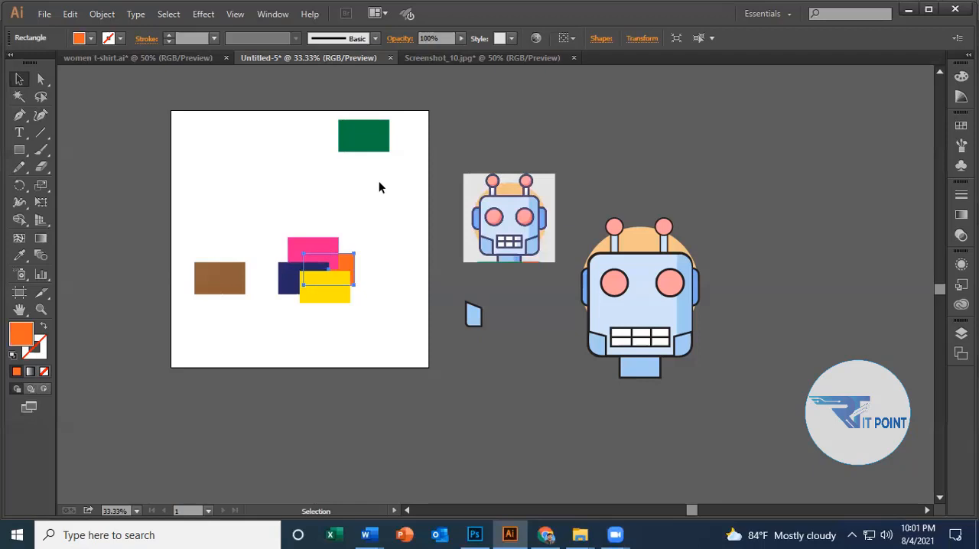
left_click(329, 280)
right_click(328, 273)
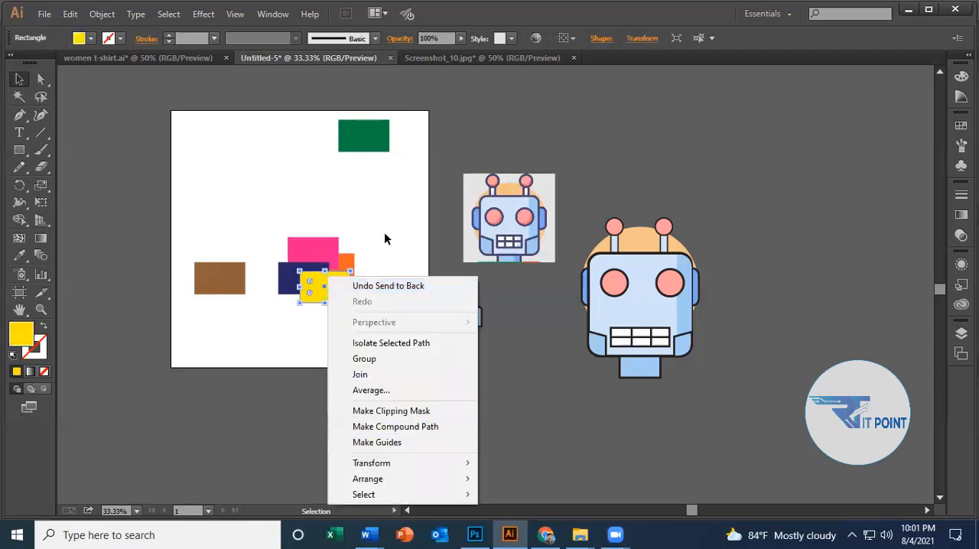
left_click(384, 239)
Place the navy rectangle in front of the other rectangles in the overlapping cluster using Bring to Front, and deselect it.
left_click(291, 275)
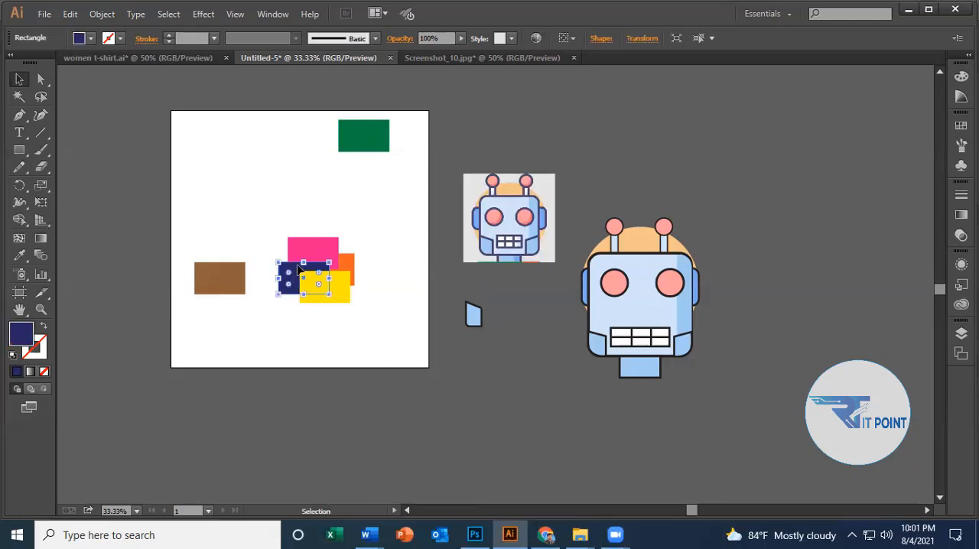
left_click_drag(299, 277, 295, 274)
right_click(295, 274)
mouse_move(373, 472)
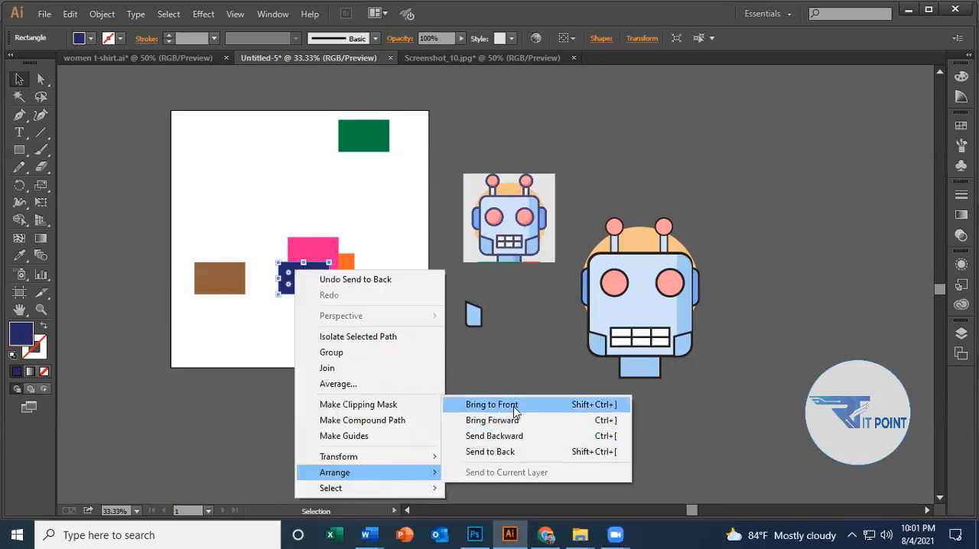
left_click(492, 404)
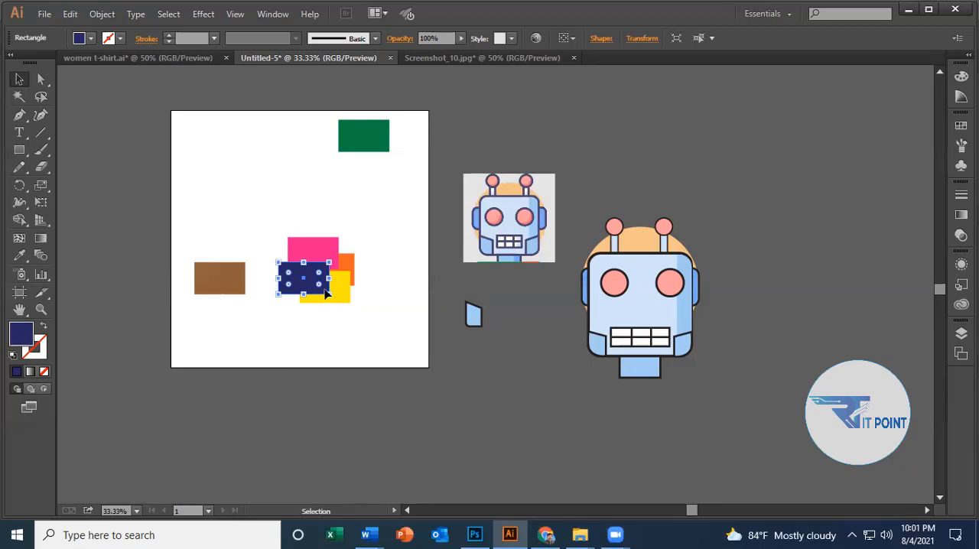
left_click(381, 292)
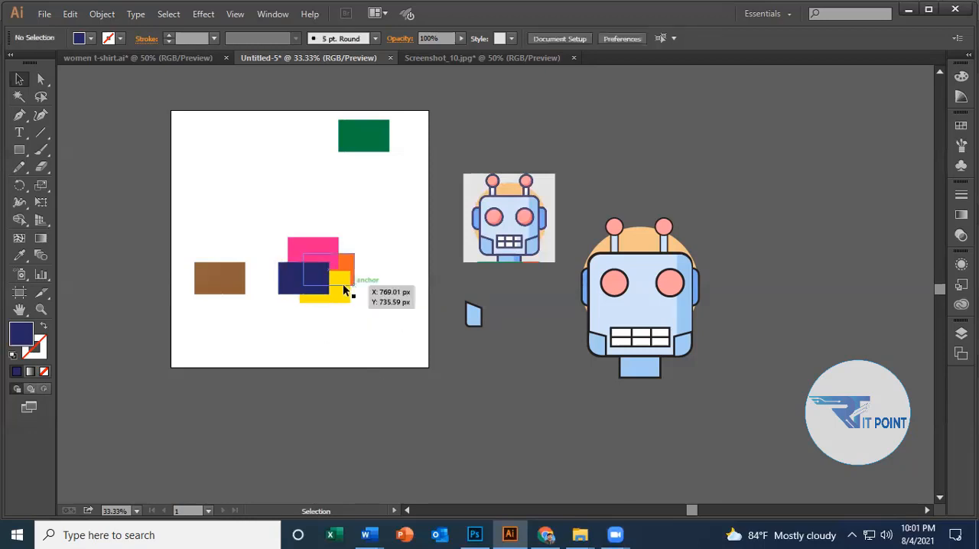
Raise the yellow rectangle one level in the stacking order using Bring Forward, and deselect it.
left_click(342, 296)
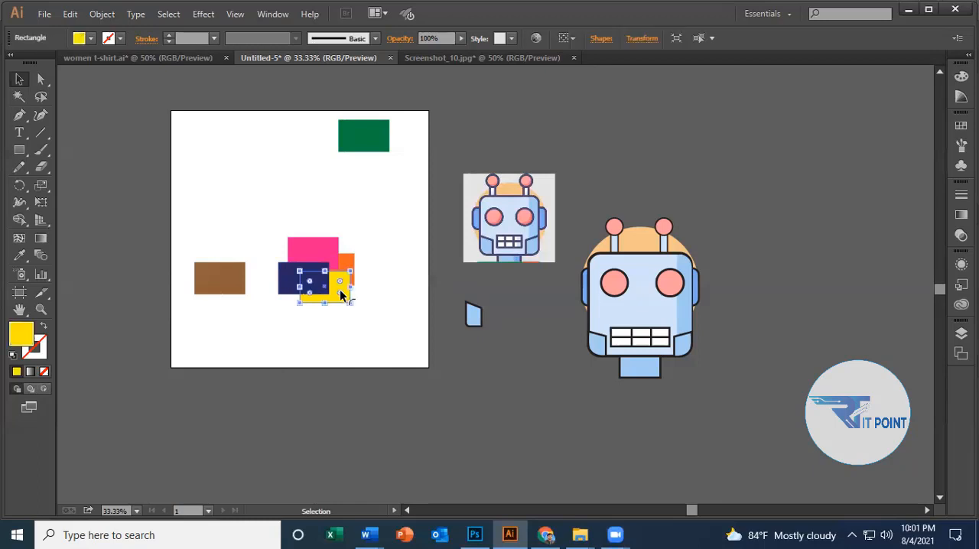
right_click(333, 281)
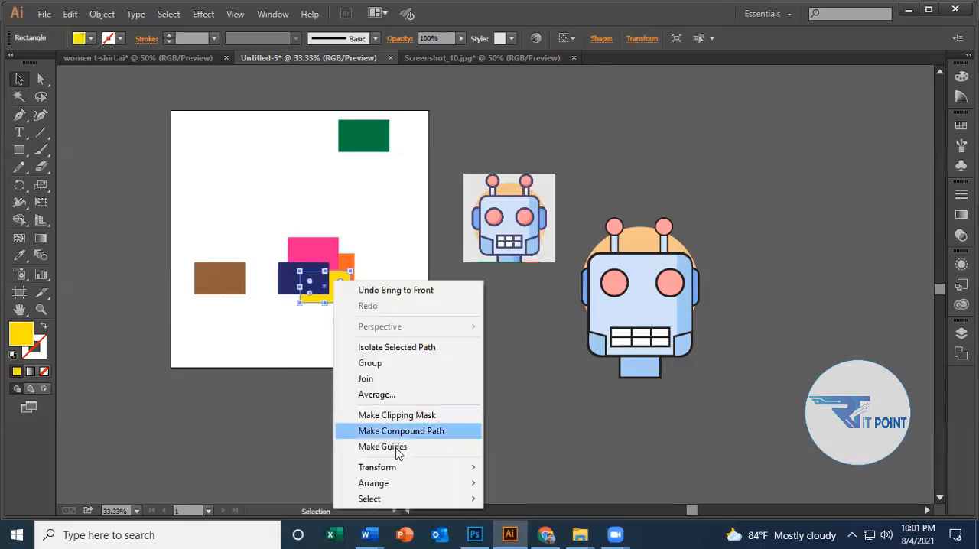
mouse_move(415, 484)
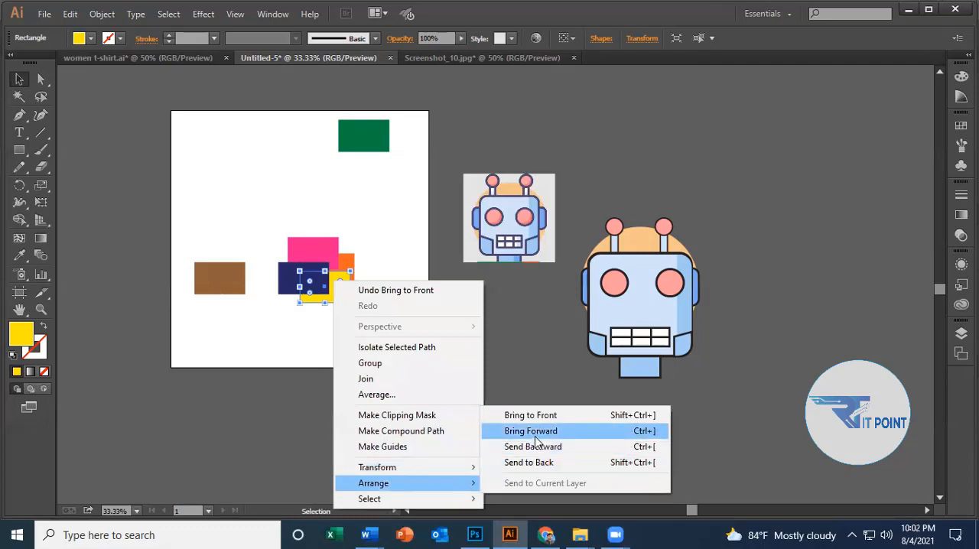
left_click(535, 430)
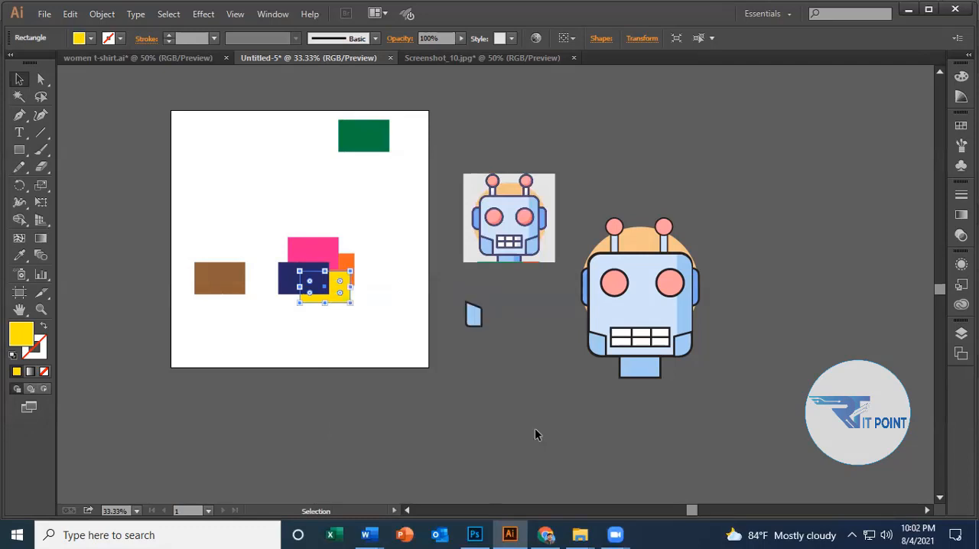
left_click(392, 330)
Apply Bring Forward to the pink rectangle in the overlapping cluster, and deselect it.
left_click(330, 247)
right_click(330, 245)
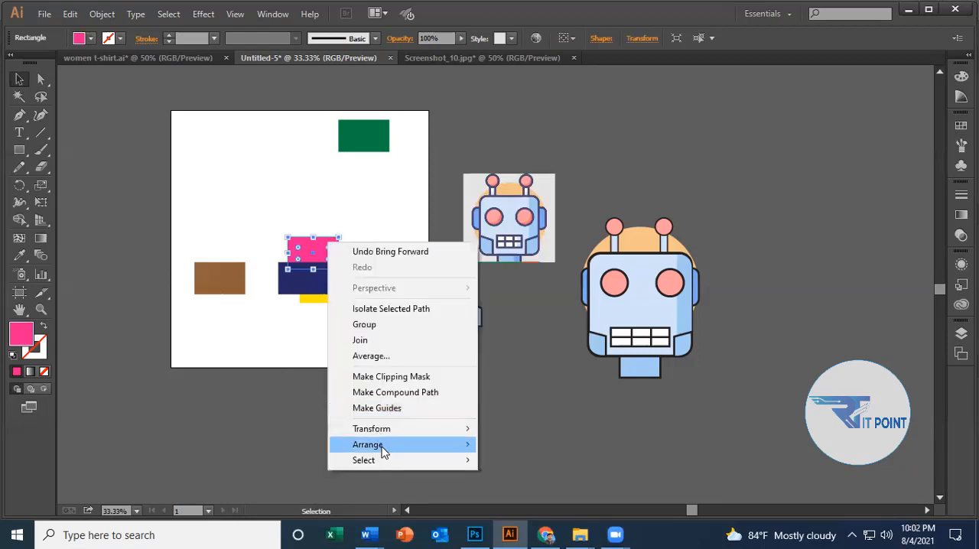
mouse_move(382, 450)
left_click(543, 462)
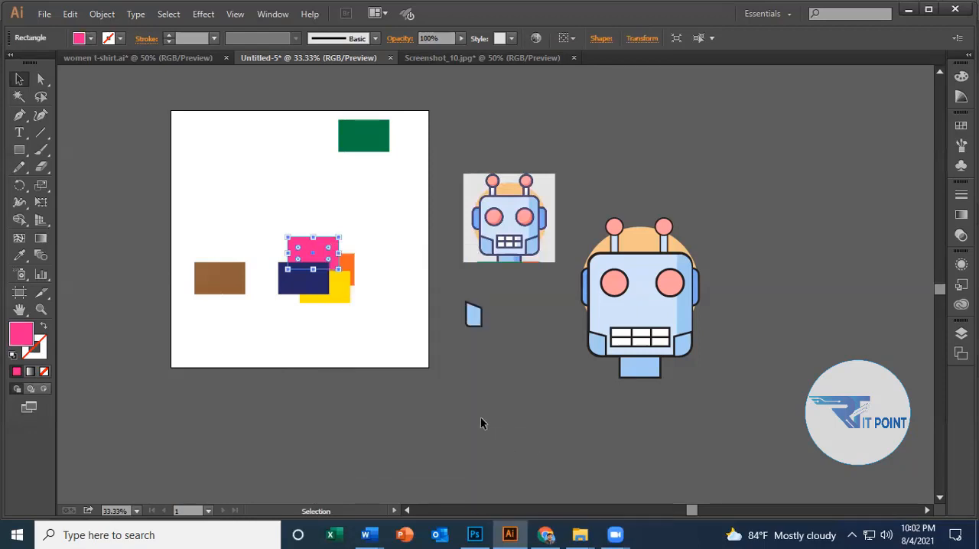
left_click(433, 350)
Select the pink and yellow rectangles together, apply Bring Forward to both, and deselect them.
left_click(323, 257)
left_click(336, 289, "shift")
right_click(336, 288)
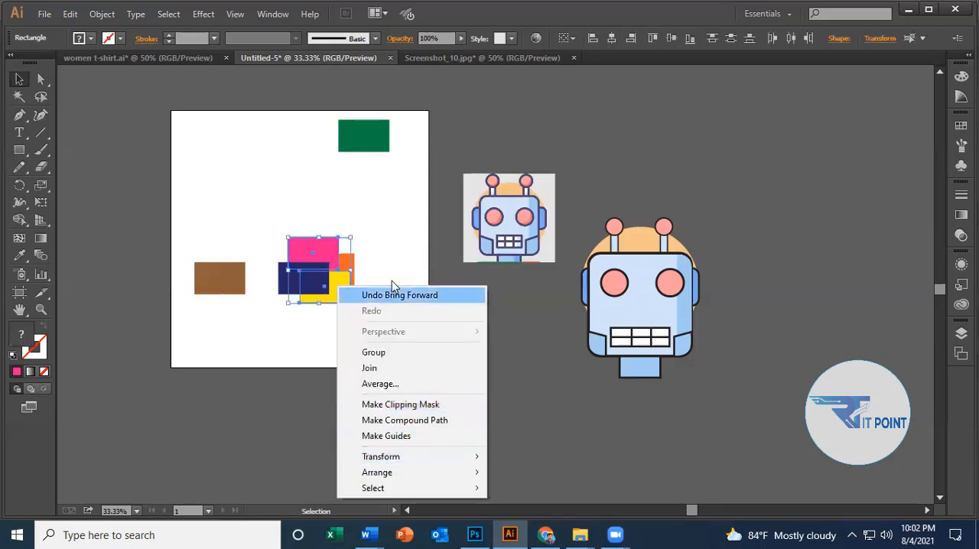
right_click(330, 253)
right_click(330, 253)
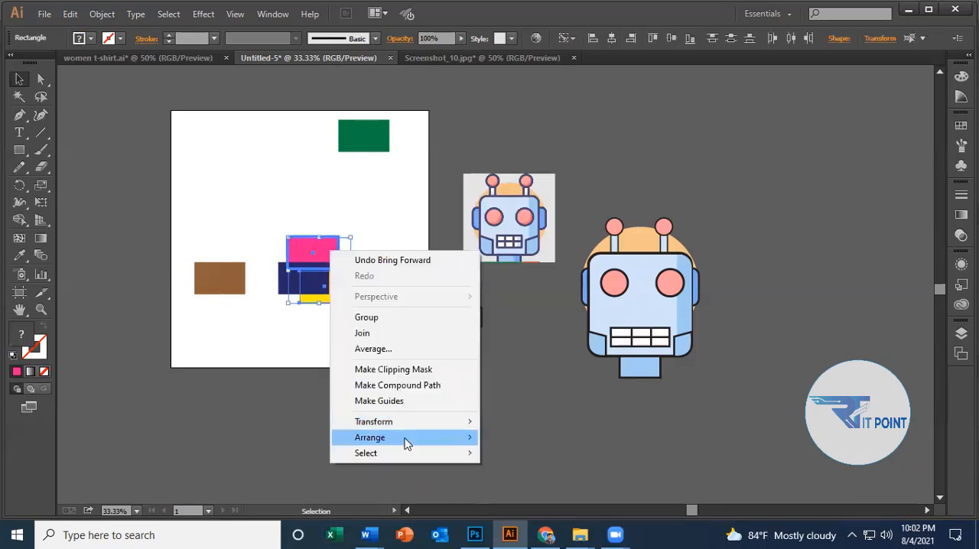
mouse_move(404, 442)
left_click(547, 455)
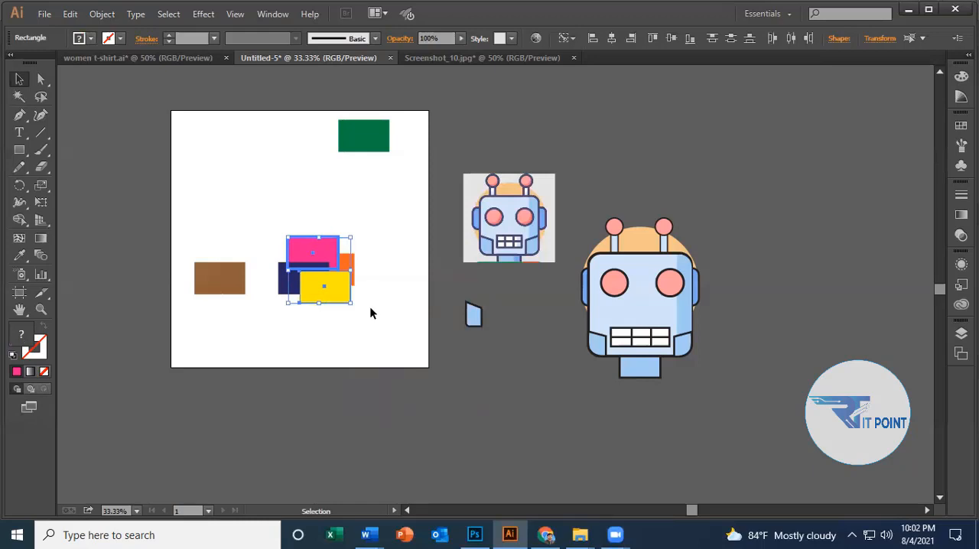
left_click(372, 325)
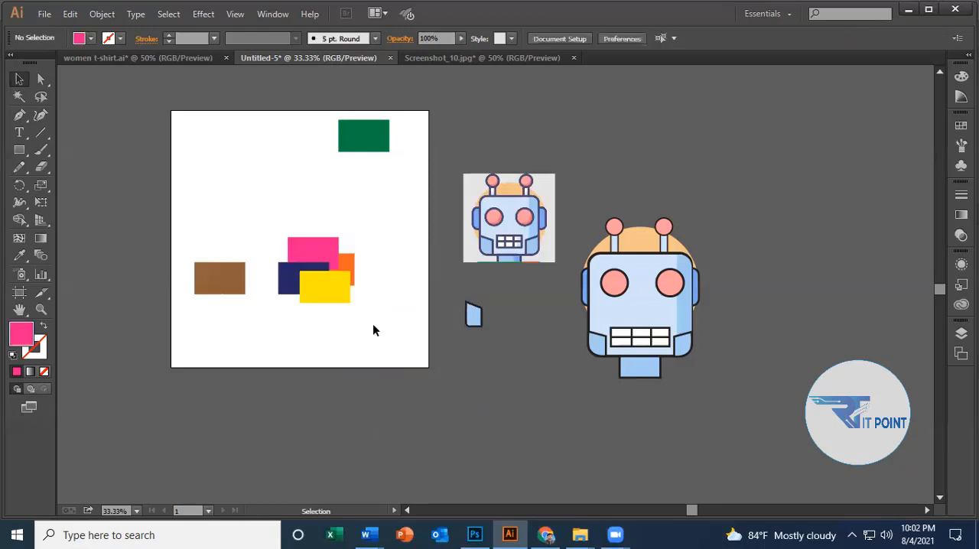
Apply Bring to Front to the orange rectangle in the cluster, and undo the change.
left_click(353, 263)
right_click(349, 491)
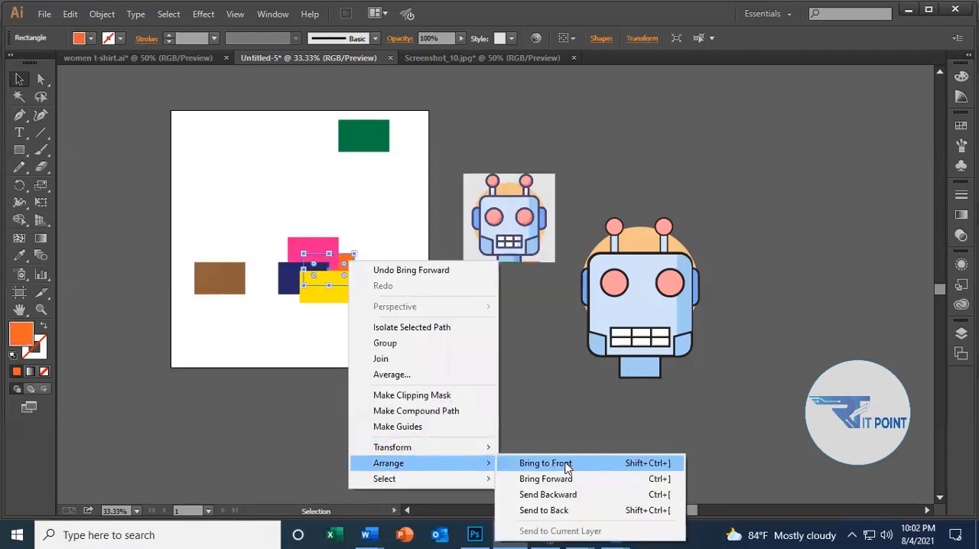
left_click(566, 465)
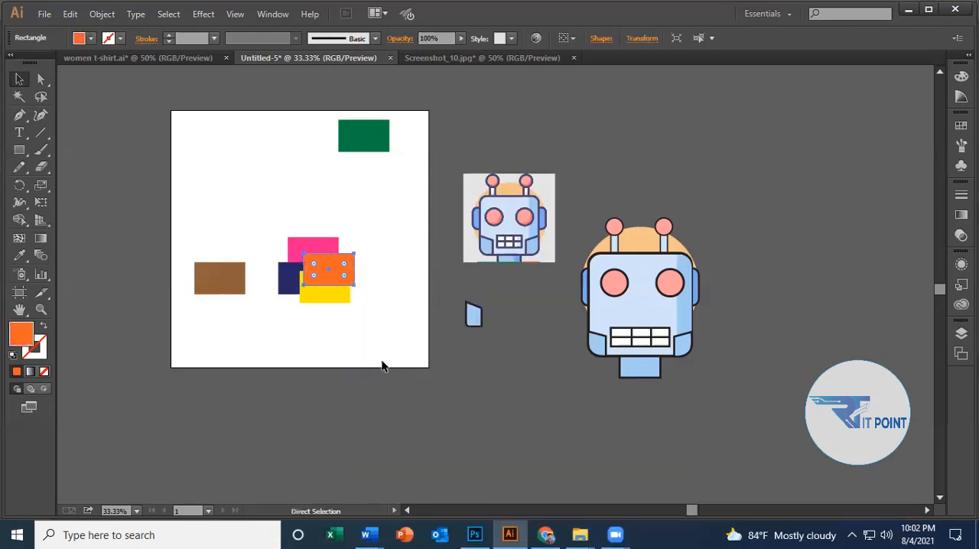
key("ctrl+shift+[")
Raise the orange rectangle one level in the stacking order using Bring Forward, and deselect it.
right_click(344, 256)
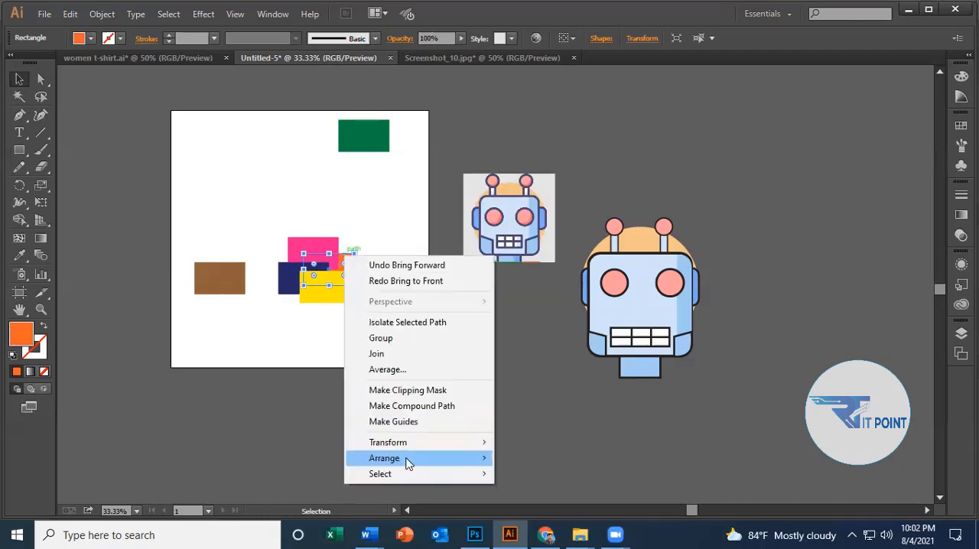
mouse_move(406, 459)
left_click(557, 474)
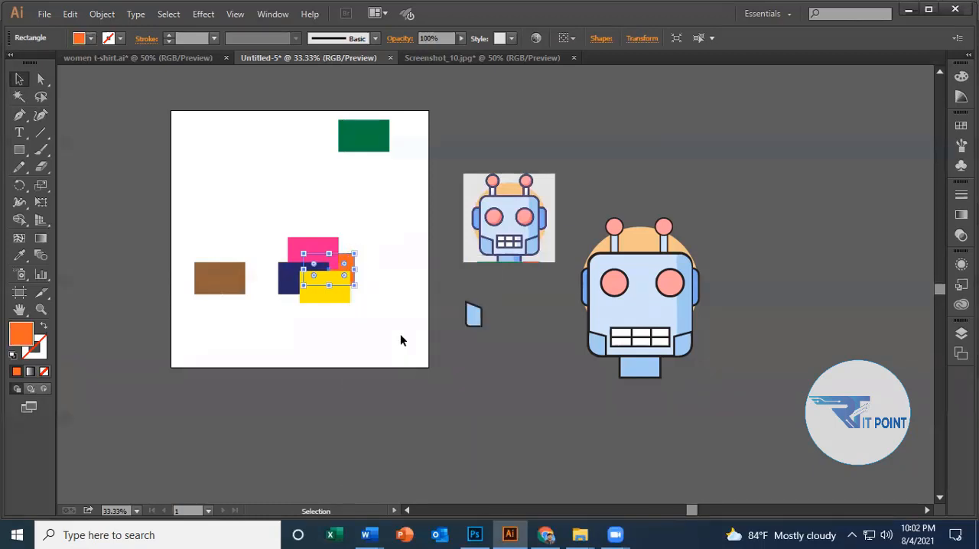
left_click(359, 272)
Select the orange and pink rectangles together, apply Bring Forward to both, and clear the selection.
left_click(347, 262)
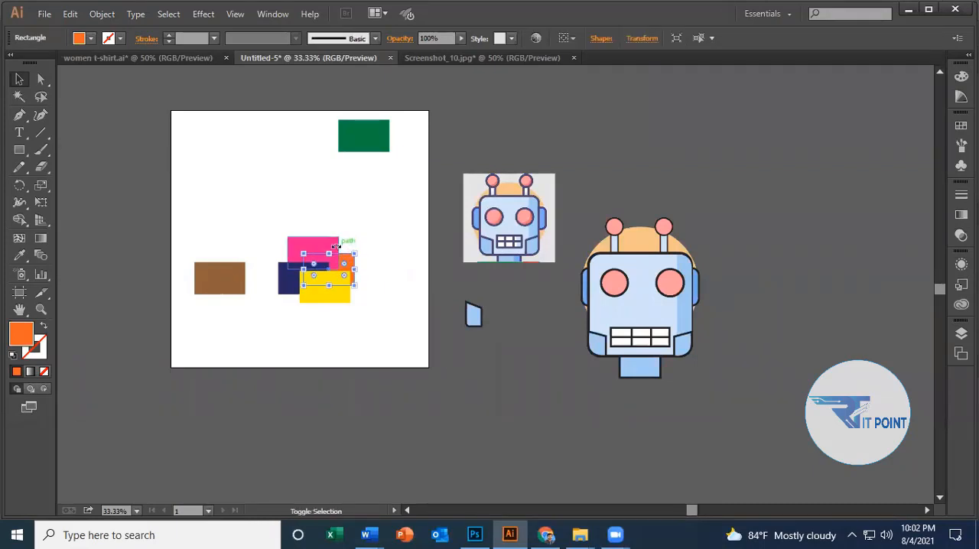
left_click(327, 241, "shift")
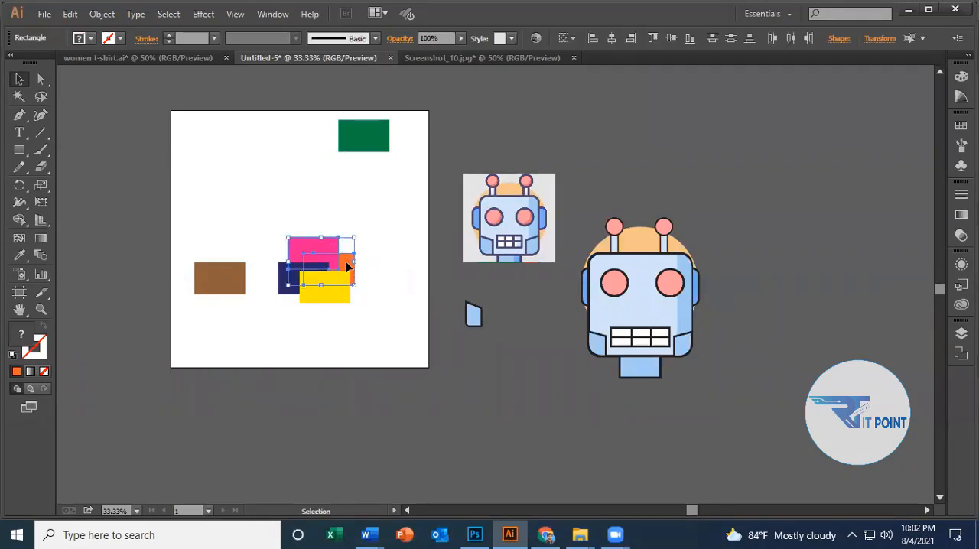
right_click(347, 264)
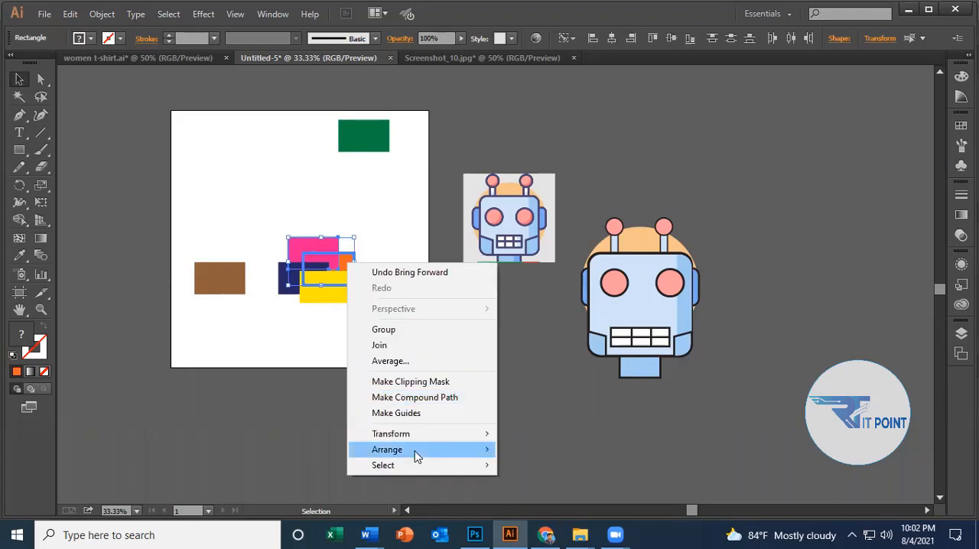
mouse_move(414, 453)
left_click(557, 468)
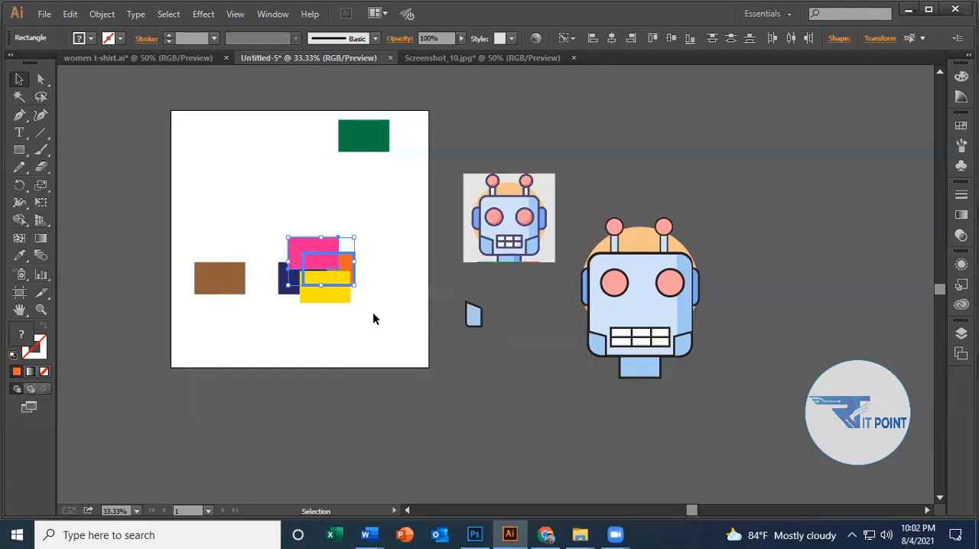
left_click(372, 312)
left_click(349, 275)
left_click(369, 304)
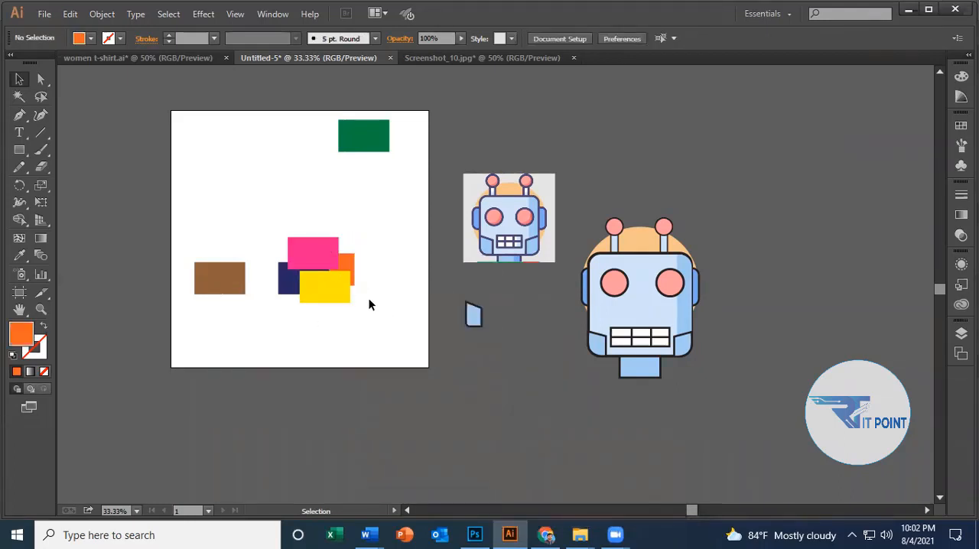
Select all four overlapping rectangles, examine their Arrange stacking-order options without applying any, and deselect them.
left_click(329, 256)
left_click(325, 430)
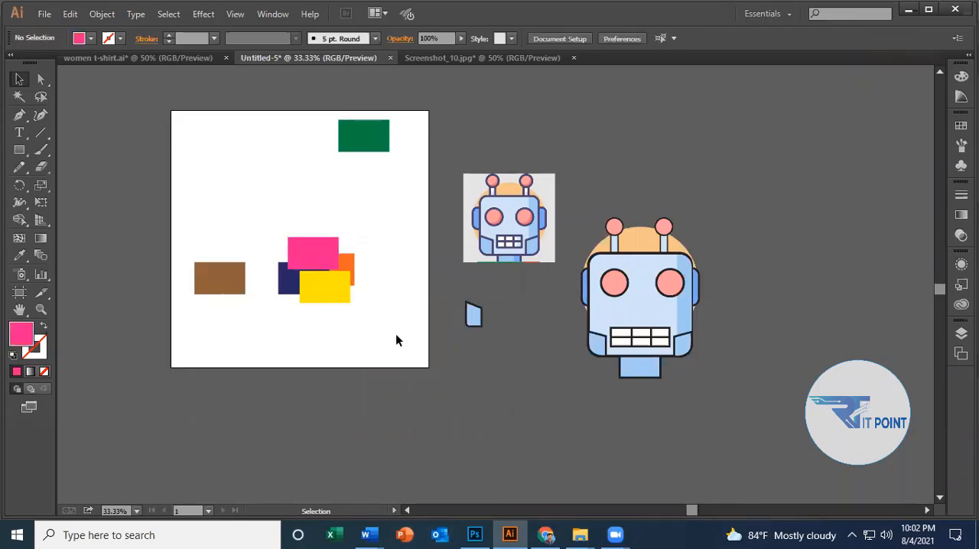
left_click_drag(275, 222, 379, 314)
right_click(312, 242)
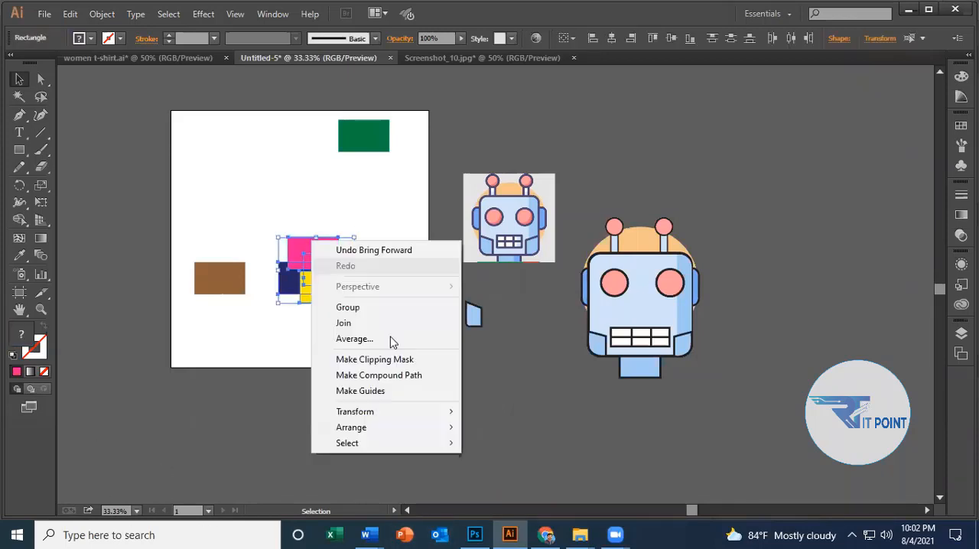
mouse_move(411, 428)
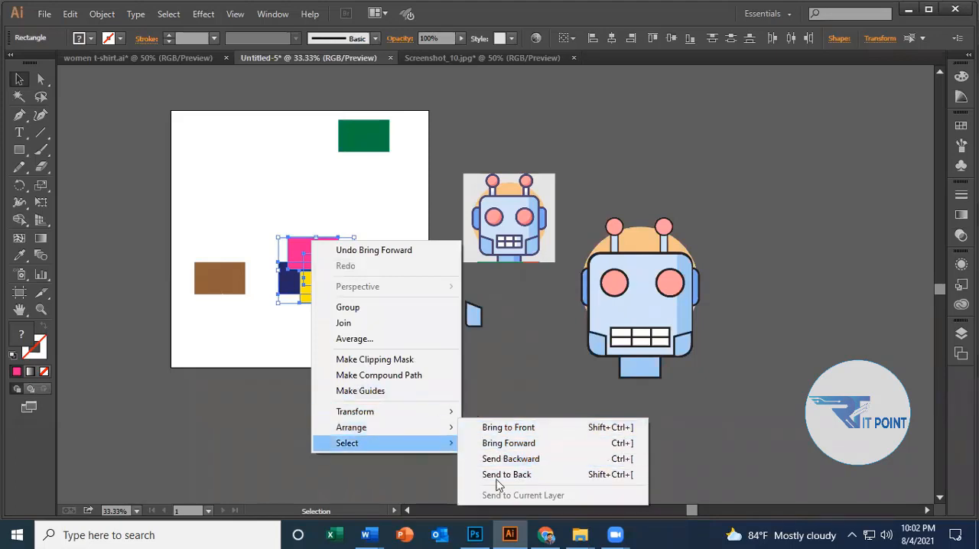
left_click(265, 363)
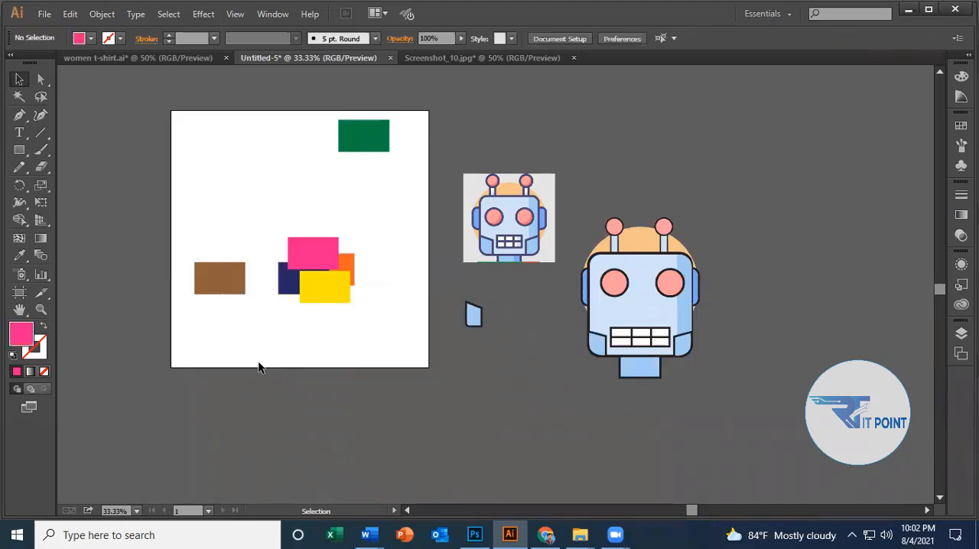
Lower the yellow rectangle one level in the stacking order using Send Backward, and clear the selection.
left_click(317, 289)
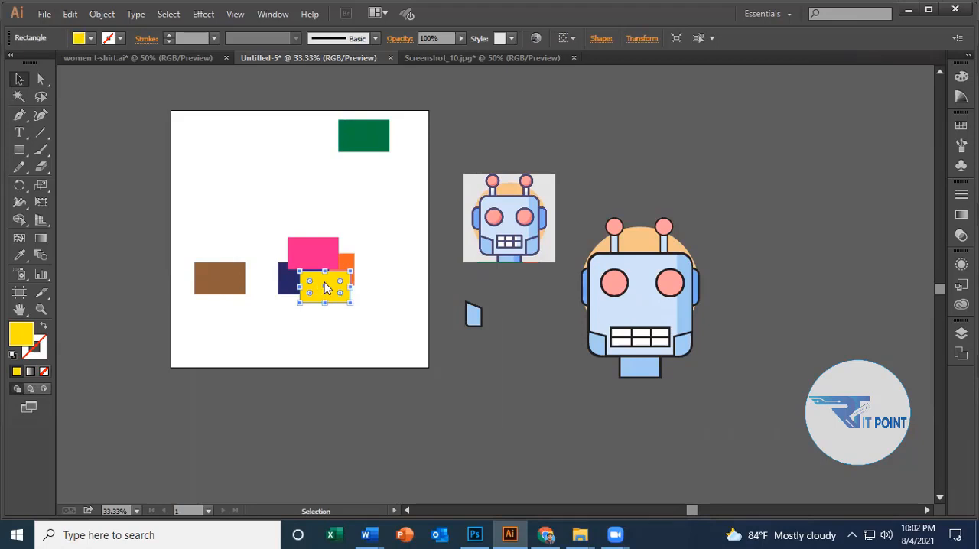
right_click(324, 287)
mouse_move(368, 485)
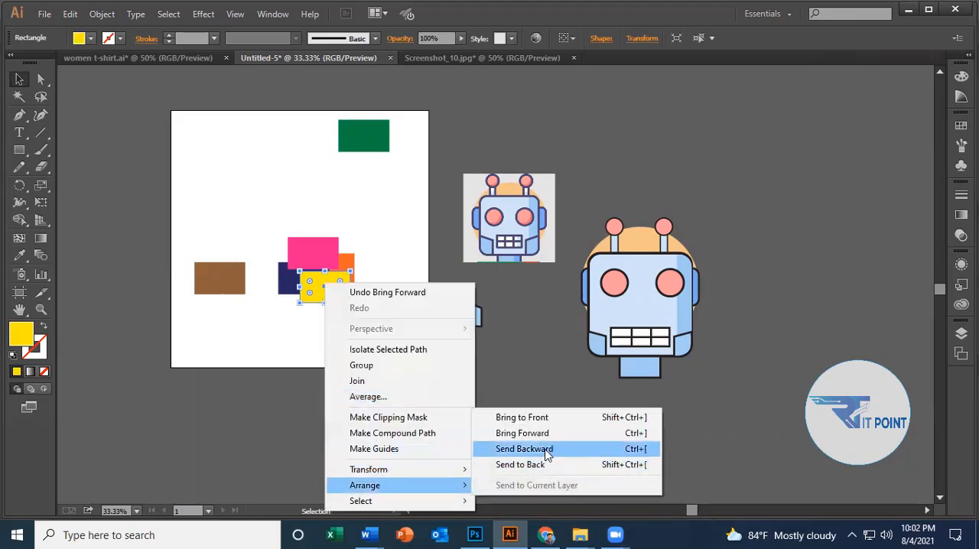
left_click(528, 449)
left_click(310, 355)
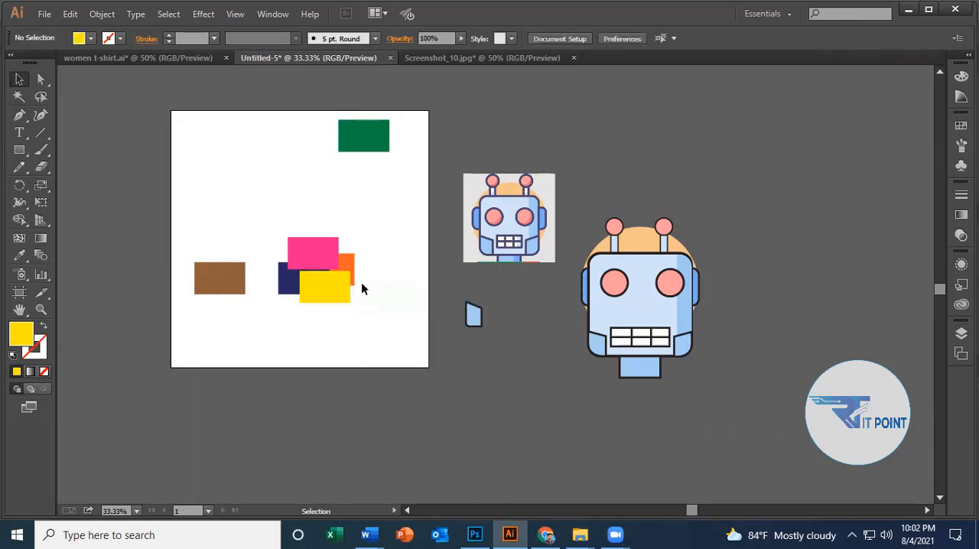
left_click(314, 251)
left_click(295, 300)
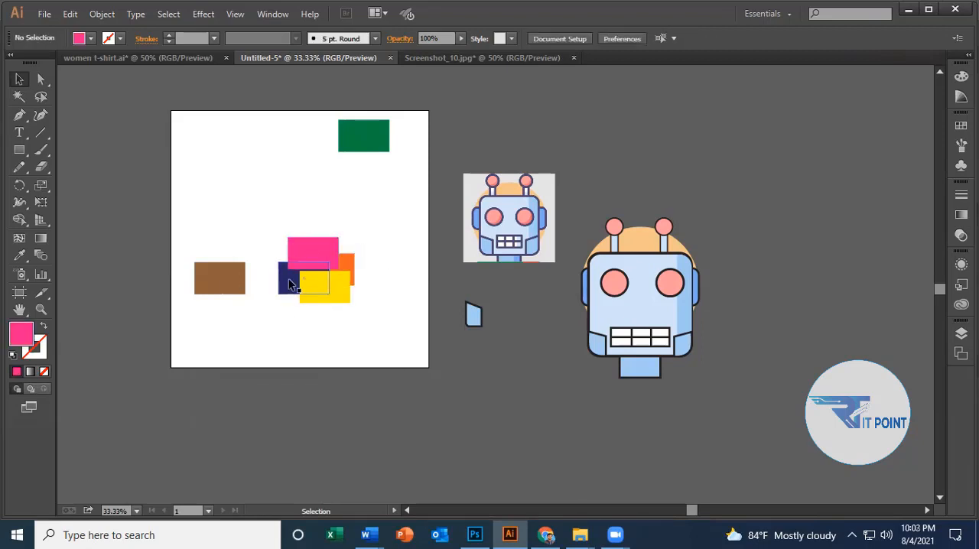
Apply Send Backward to the navy rectangle in the overlapping cluster, and clear the selection.
left_click(289, 281)
right_click(288, 282)
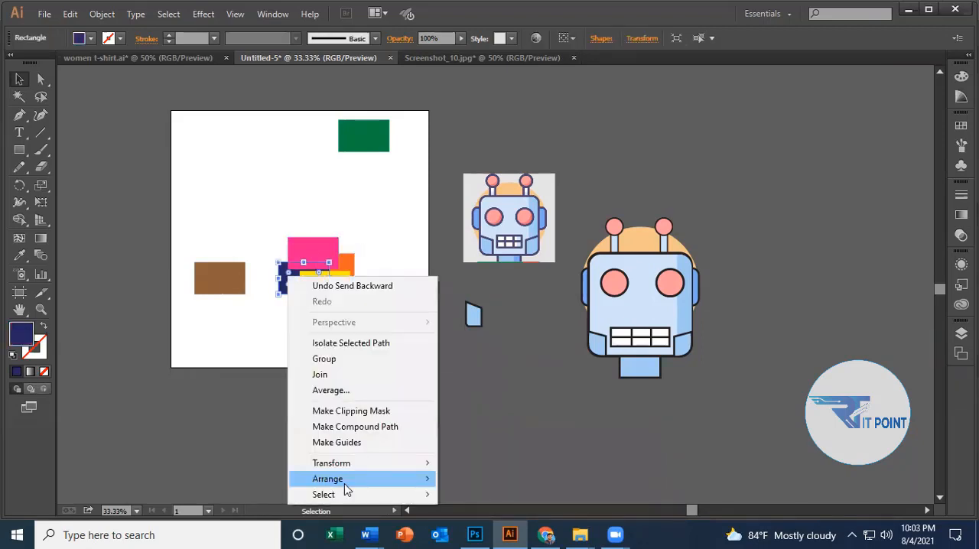
mouse_move(344, 482)
left_click(522, 450)
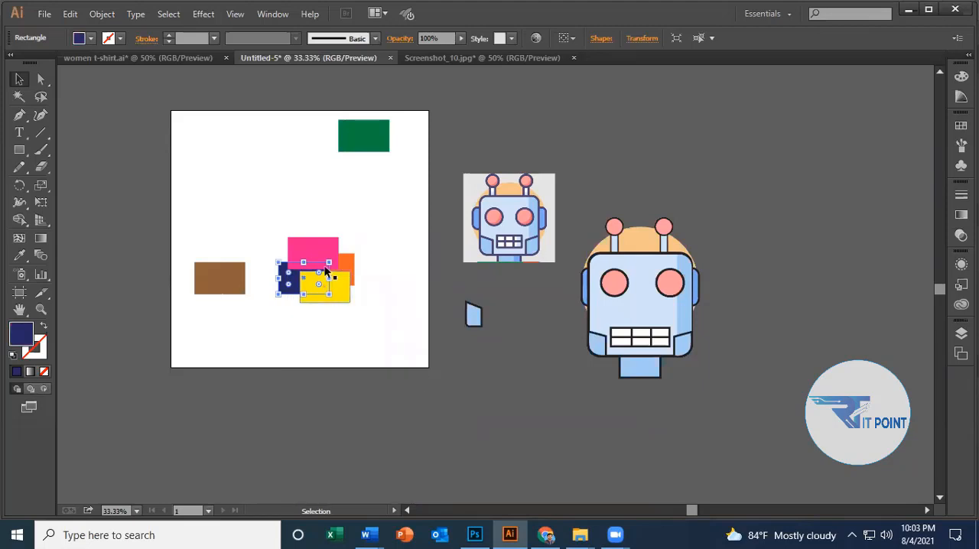
left_click(384, 311)
left_click(312, 261)
left_click(356, 322)
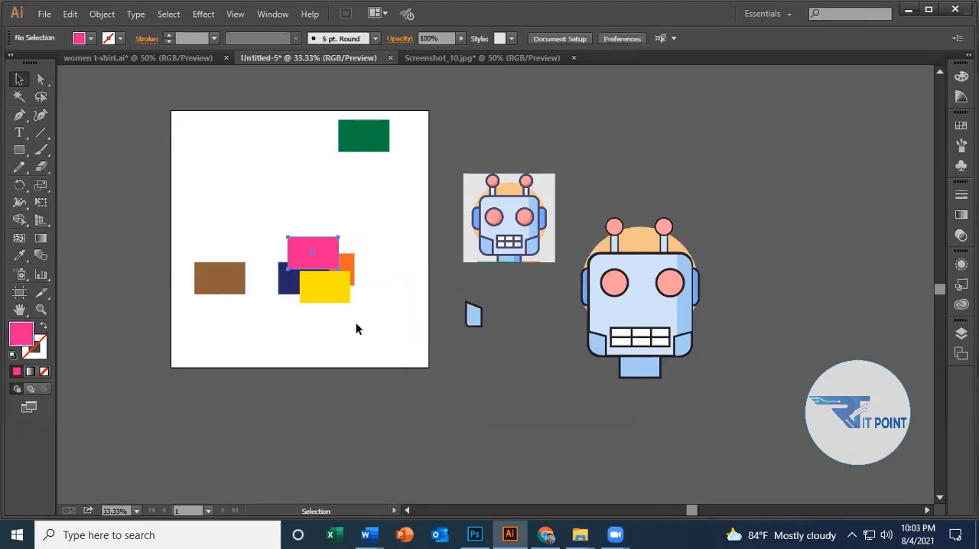
Put the pink rectangle one level back, behind the navy one, and clear the selection.
left_click(301, 257)
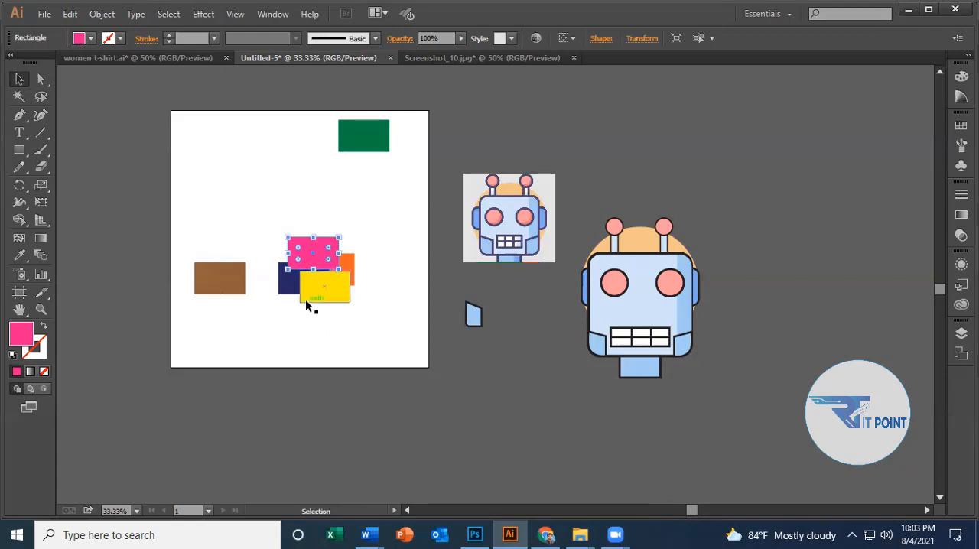
key("a")
key("ctrl+[")
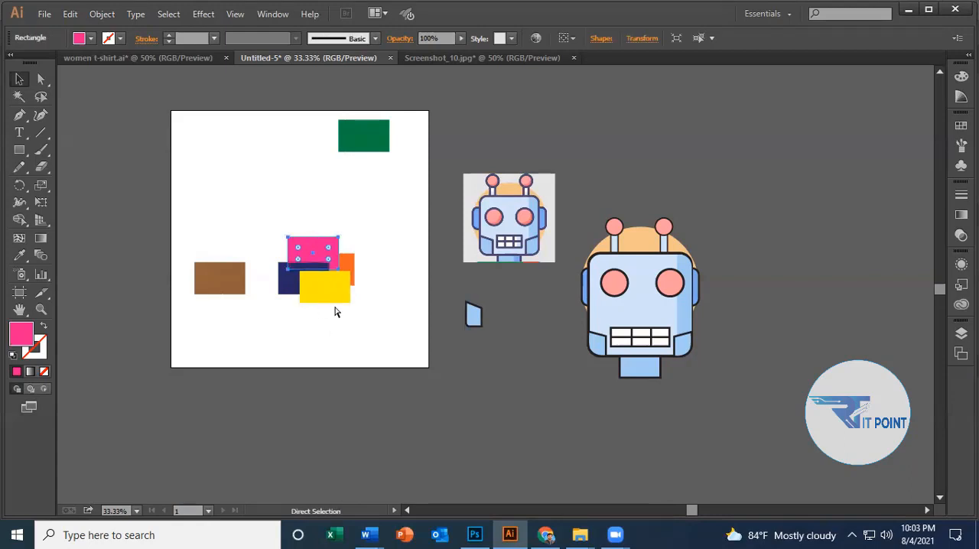
left_click(358, 304)
Apply Send Backward to the navy rectangle in the overlapping cluster, check the pink one's selection, and deselect everything.
left_click(283, 281)
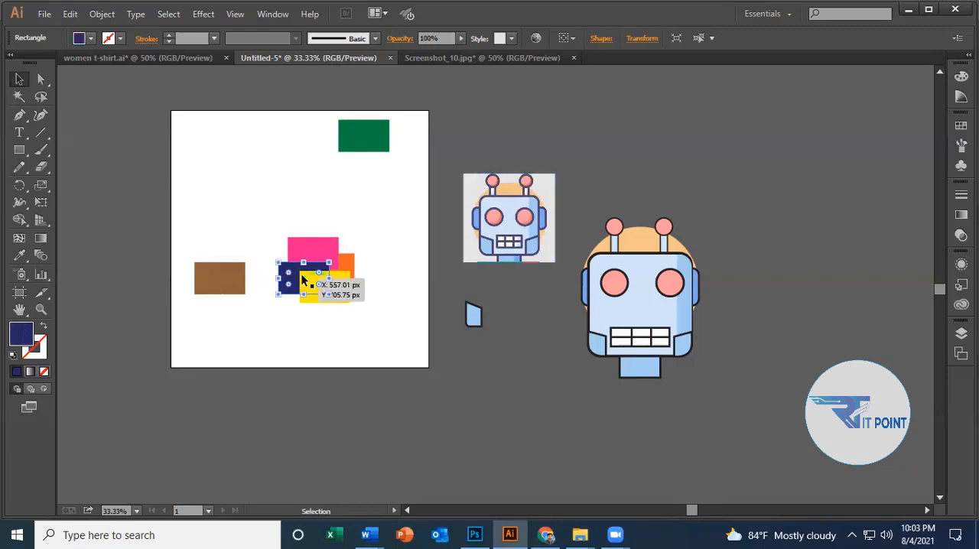
right_click(293, 270)
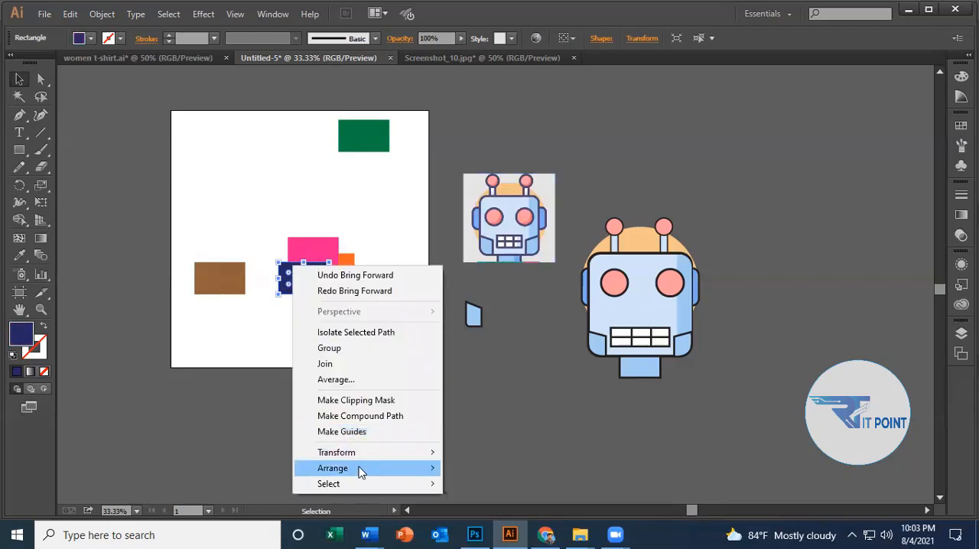
mouse_move(362, 467)
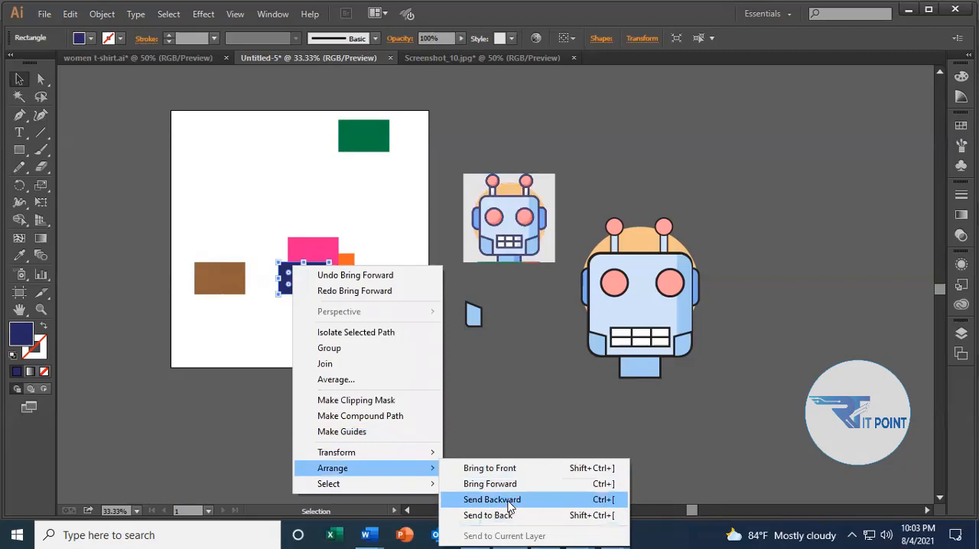
left_click(509, 502)
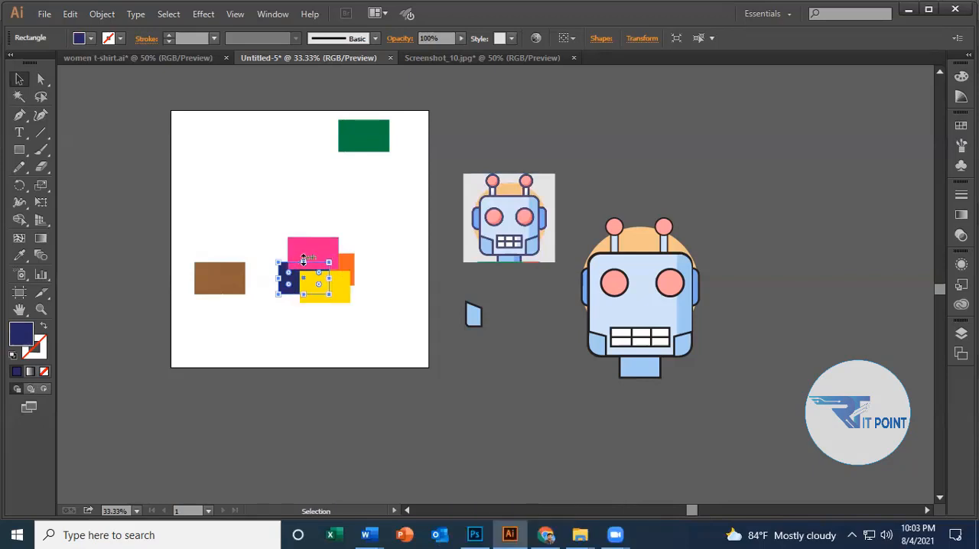
left_click(306, 247)
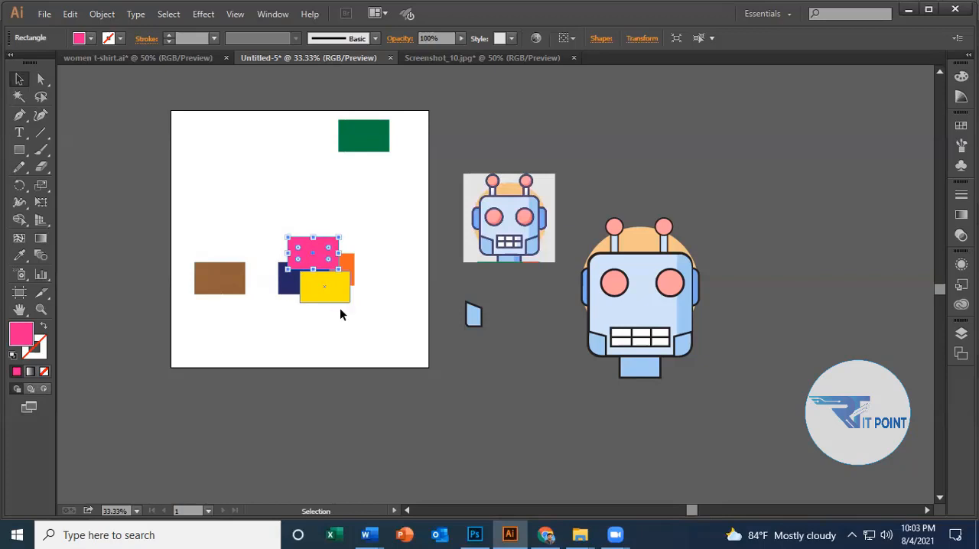
left_click(341, 315)
Raise the navy rectangle one level in the stacking order using Bring Forward.
right_click(282, 281)
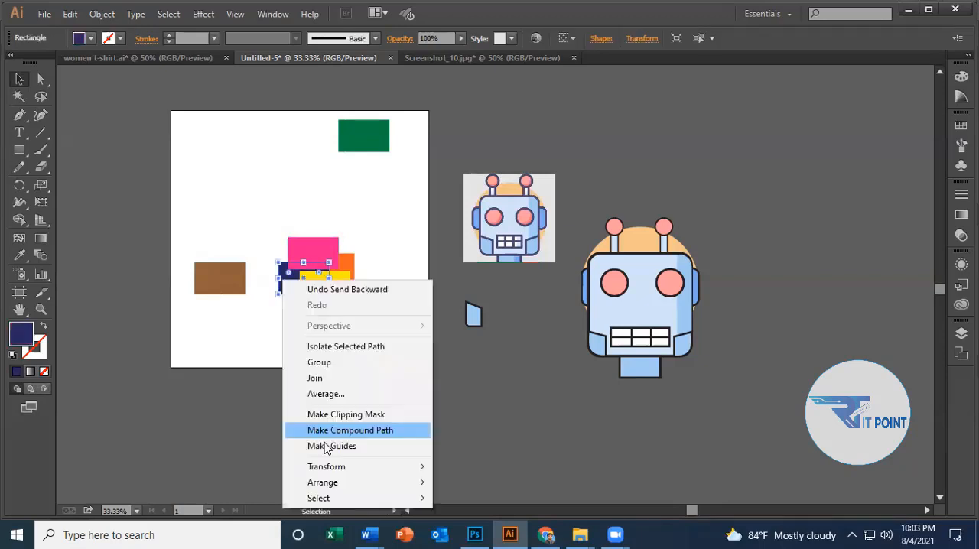
mouse_move(339, 482)
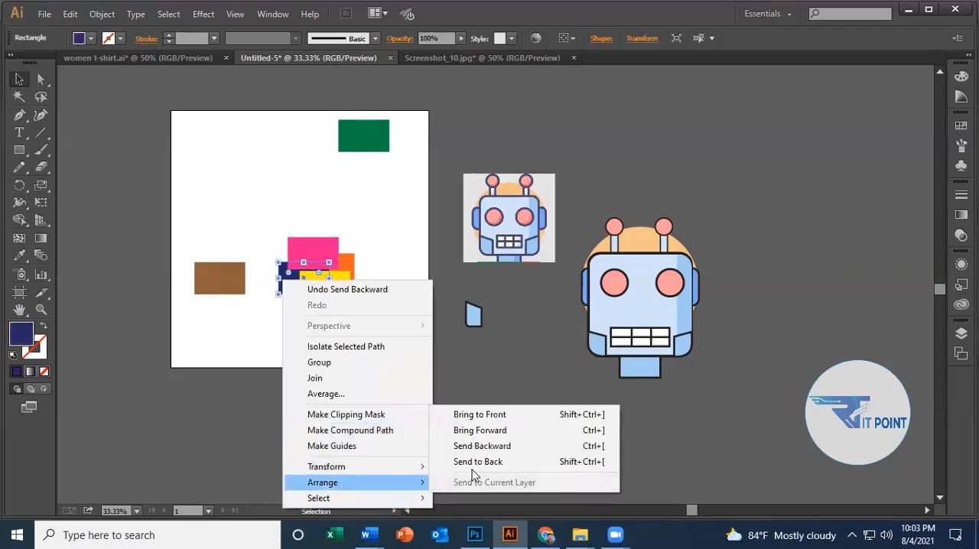
left_click(501, 430)
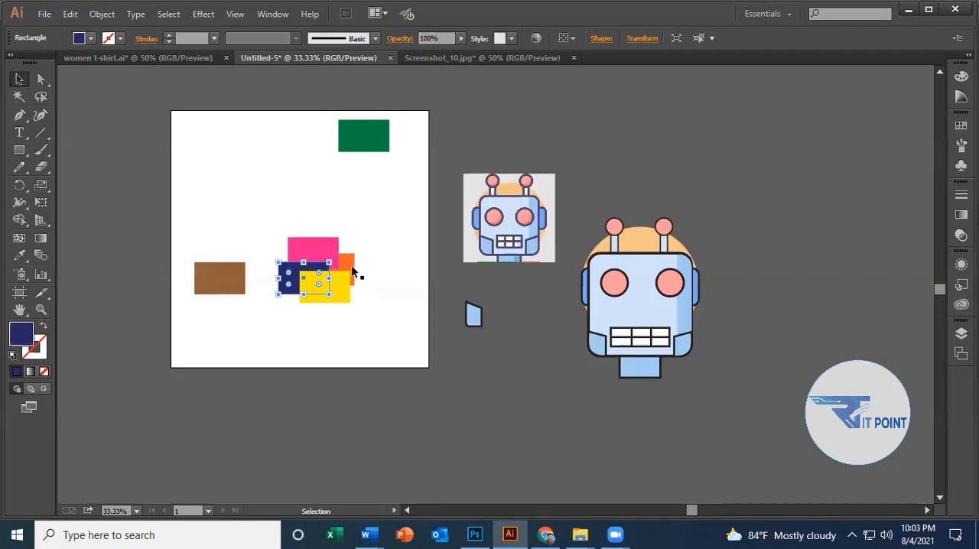
Lower the navy rectangle one level in the stacking order using Send Backward.
right_click(304, 267)
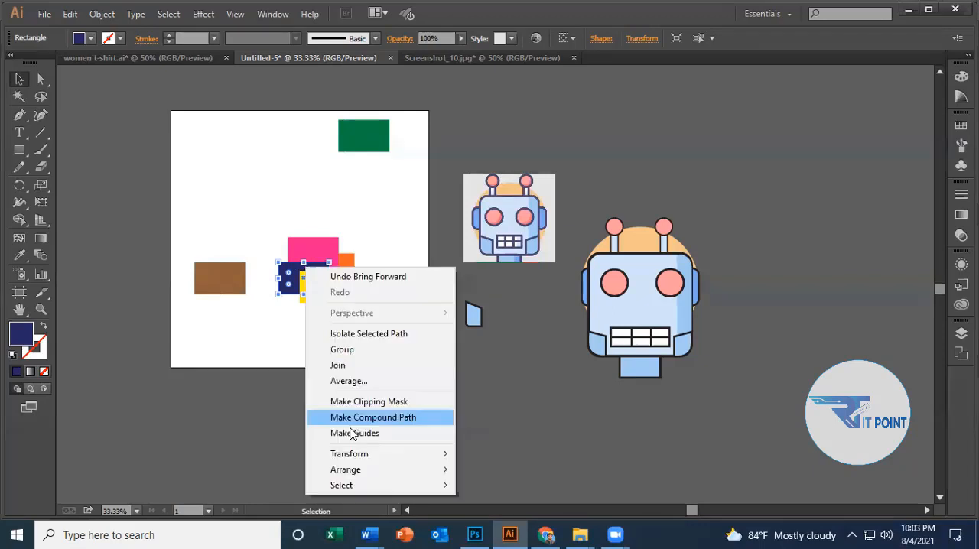
mouse_move(370, 473)
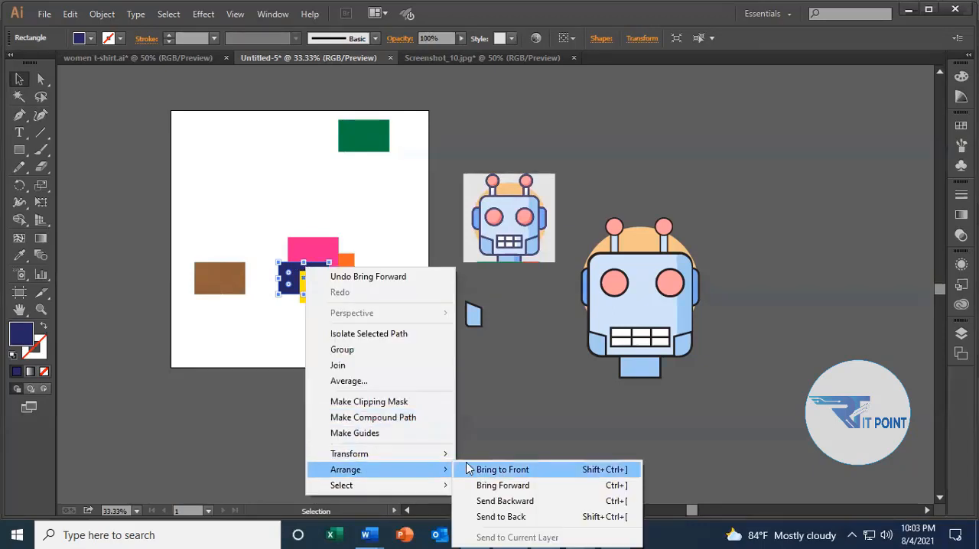
left_click(505, 501)
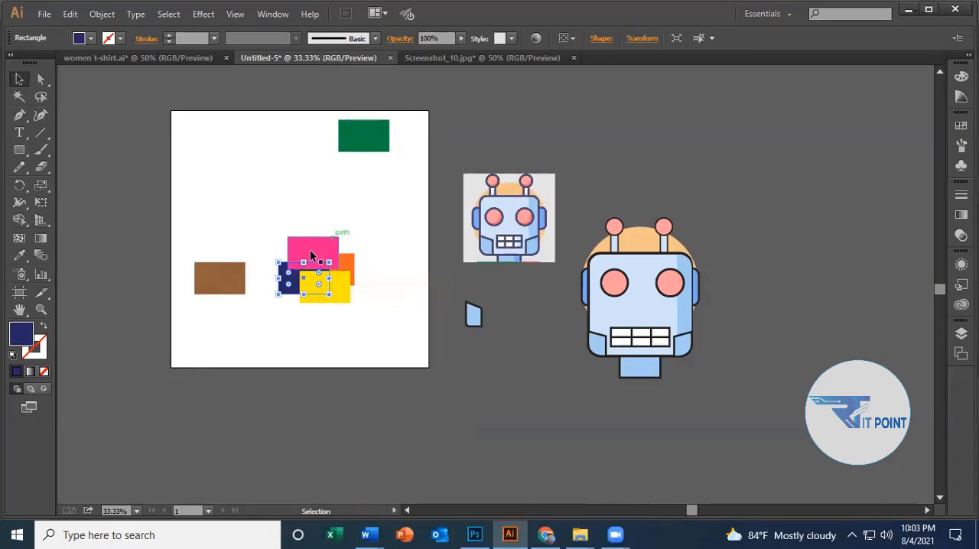
Apply Bring Forward to the navy rectangle so that it overlaps the pink one.
right_click(294, 280)
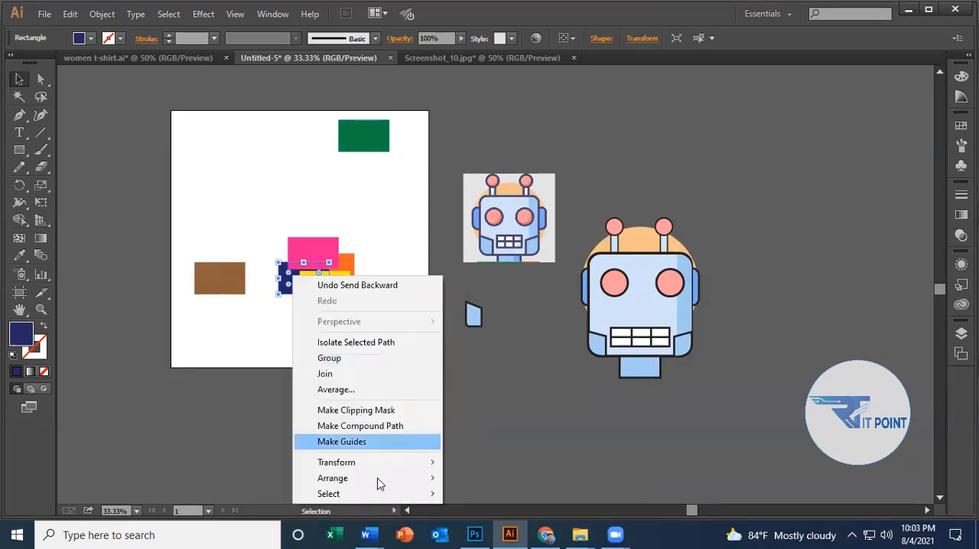
mouse_move(378, 480)
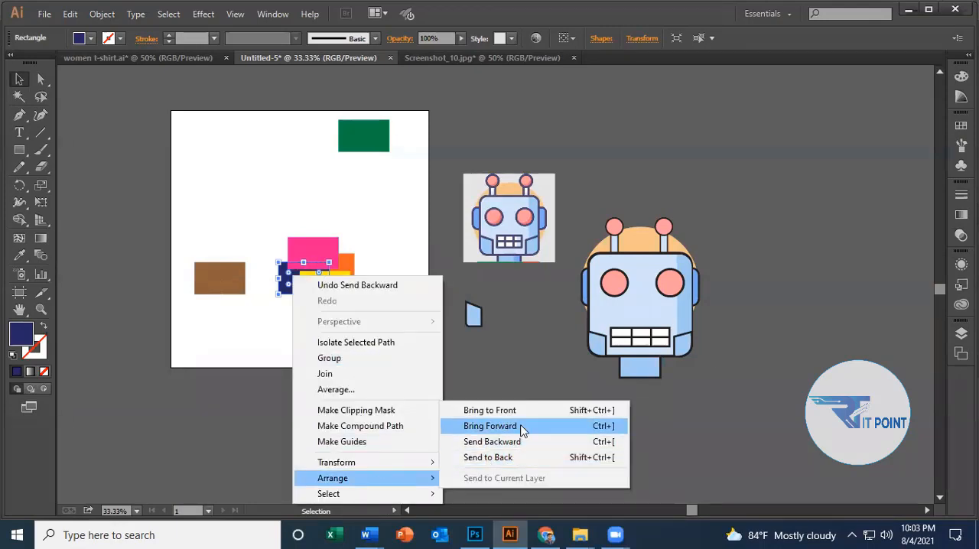
left_click(521, 426)
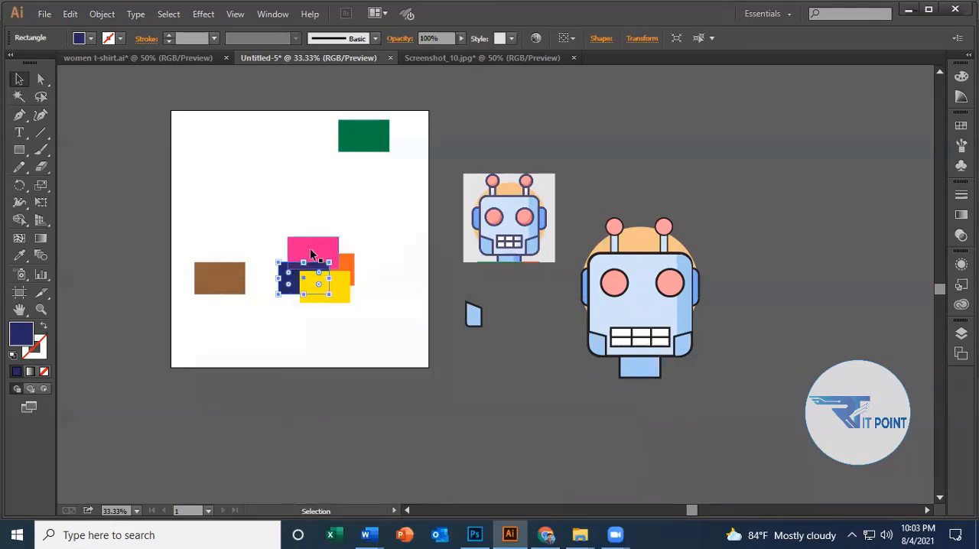
Place the yellow rectangle behind all the other overlapping rectangles using Send to Back, and clear the selection.
left_click(344, 289)
right_click(346, 288)
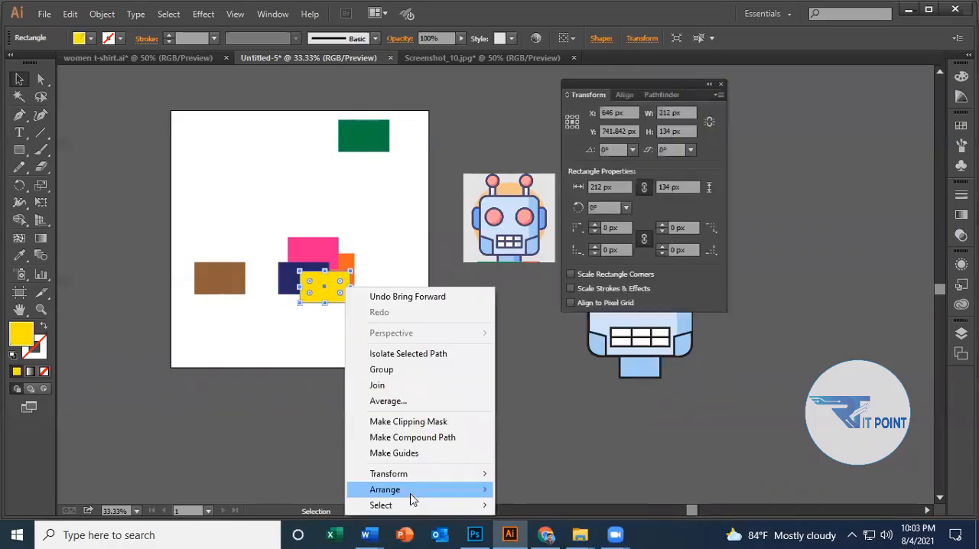
mouse_move(411, 497)
left_click(551, 468)
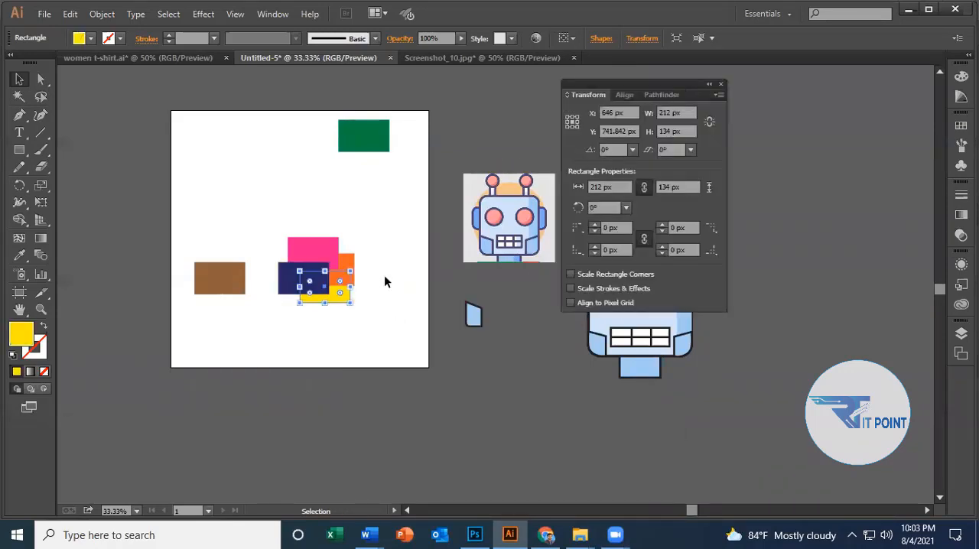
left_click(384, 275)
Place the yellow rectangle above all the others using Bring to Front, and clear the selection.
left_click(339, 297)
right_click(339, 299)
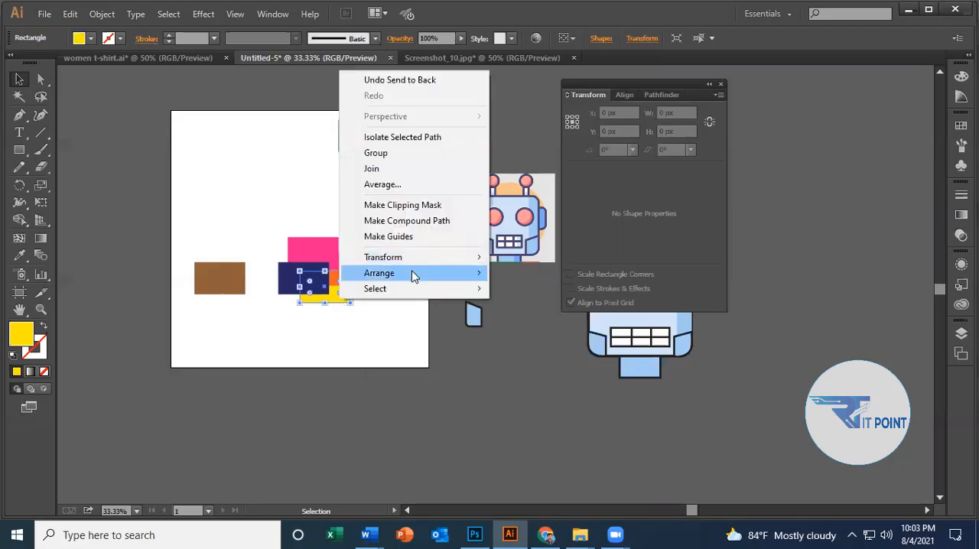
mouse_move(407, 273)
left_click(520, 272)
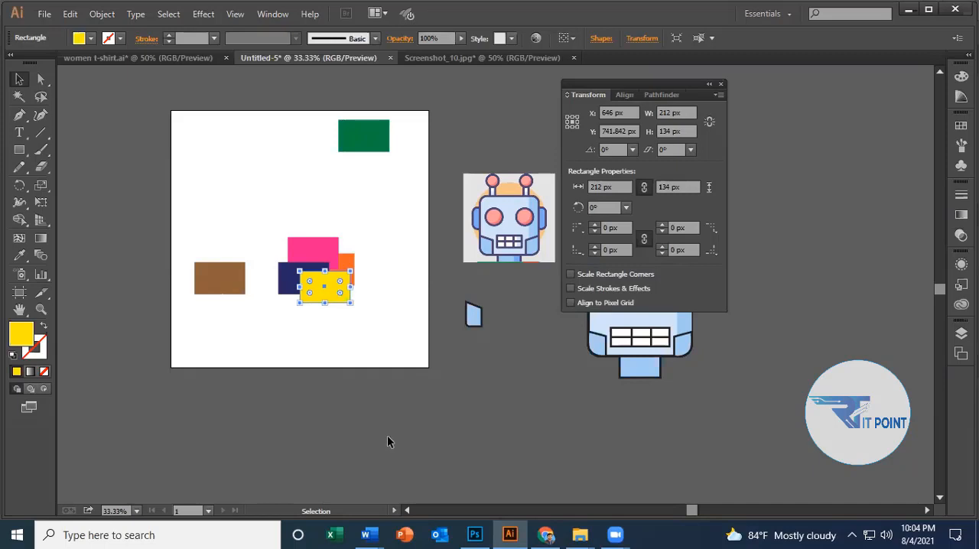
left_click(286, 199)
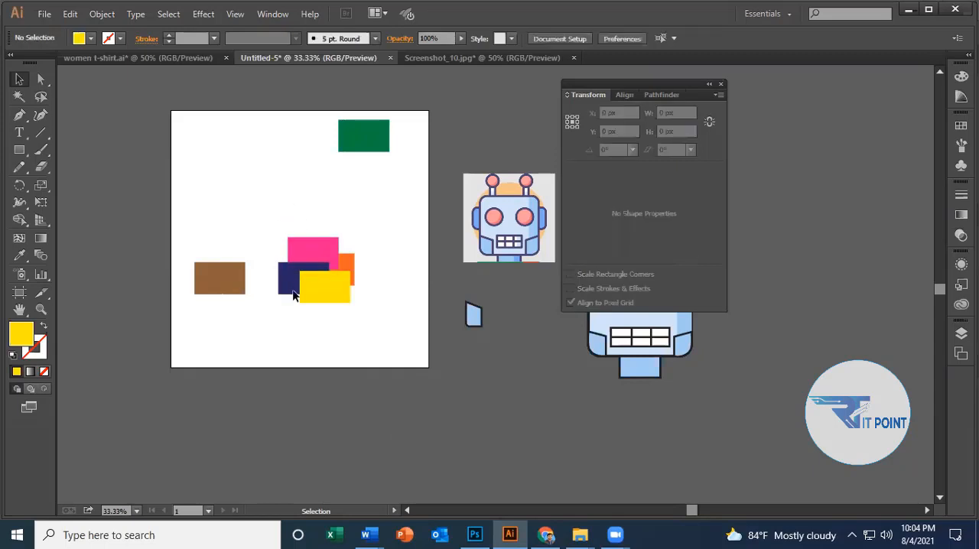
left_click_drag(273, 189, 294, 275)
left_click(386, 258)
left_click(320, 296)
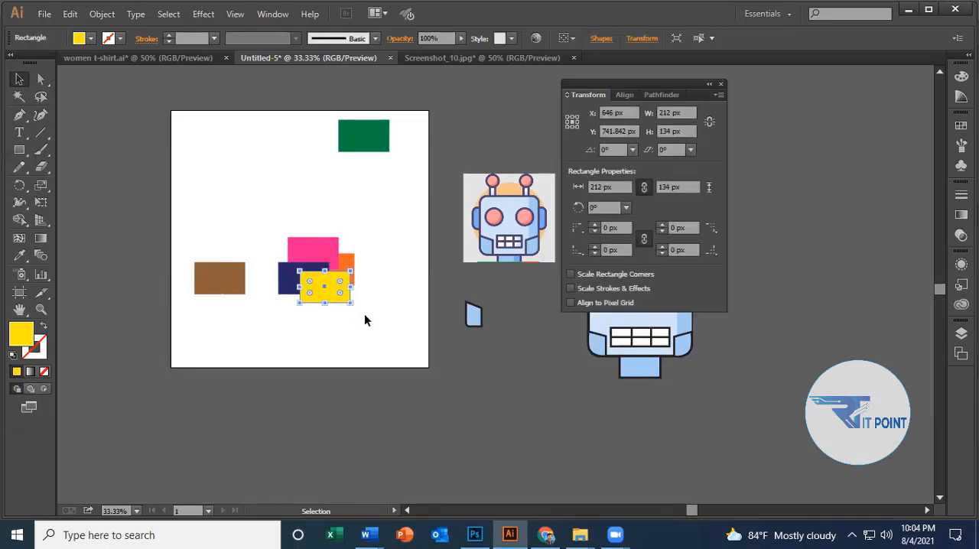
left_click(366, 276)
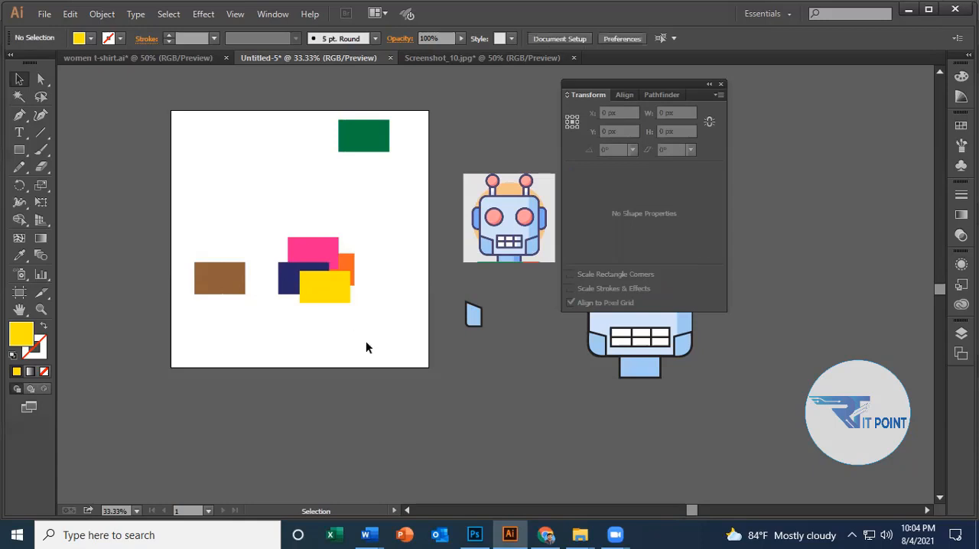
Examine the Arrange command for the four overlapping rectangles and the Arrange options for document windows, without applying any.
left_click_drag(366, 347, 266, 202)
right_click(322, 265)
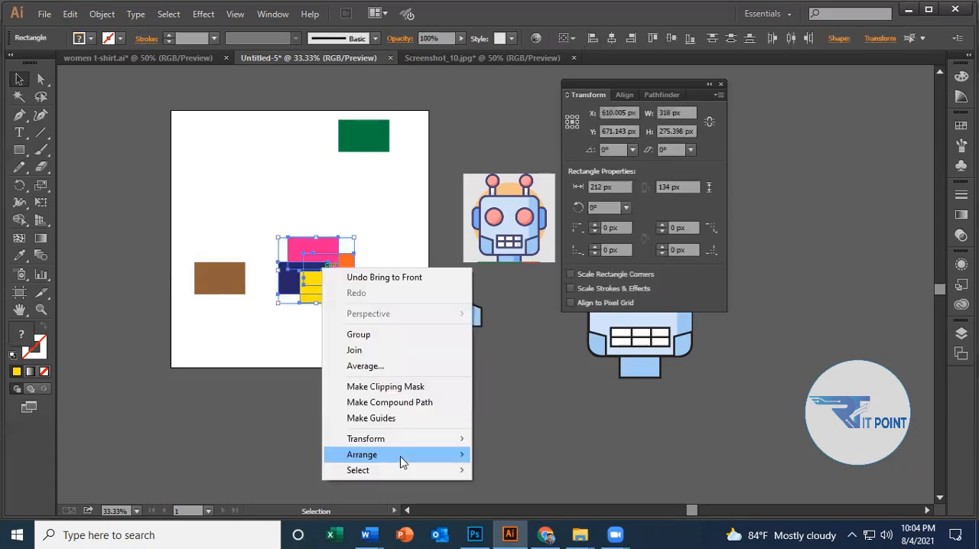
left_click(268, 418)
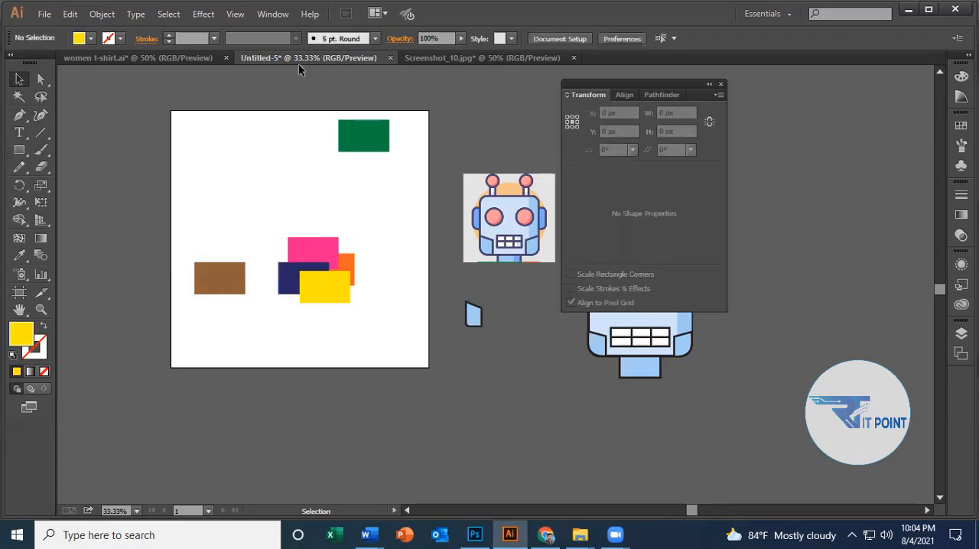
left_click(267, 14)
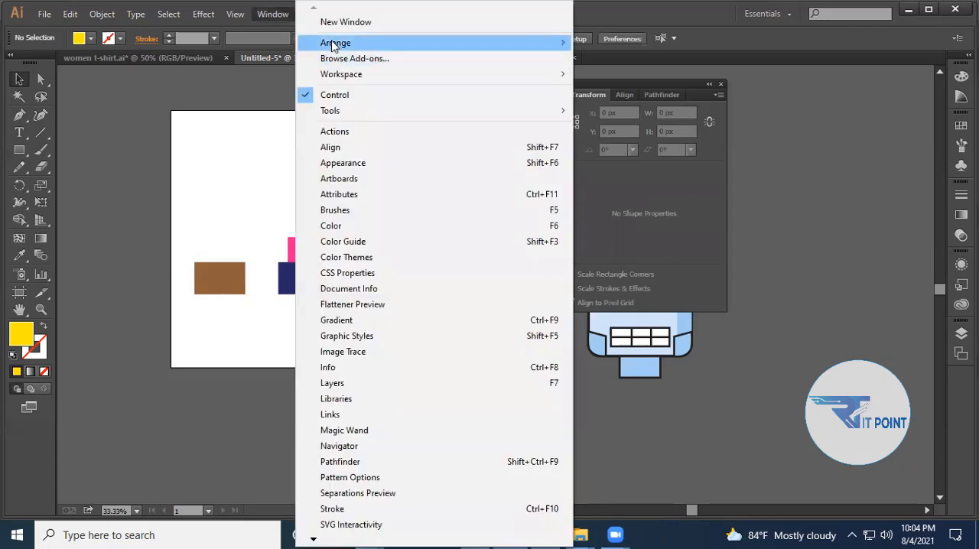
mouse_move(335, 42)
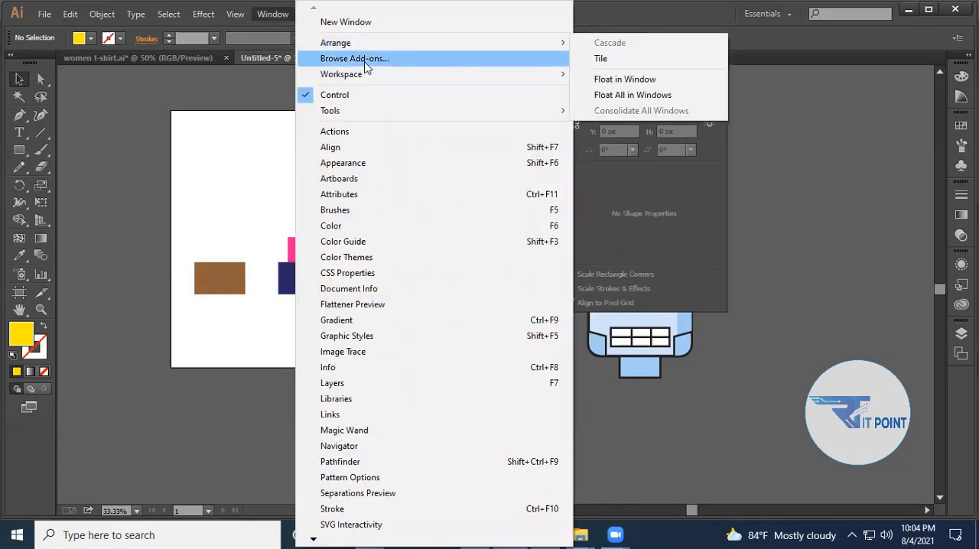
left_click(181, 218)
left_click_drag(413, 363, 278, 202)
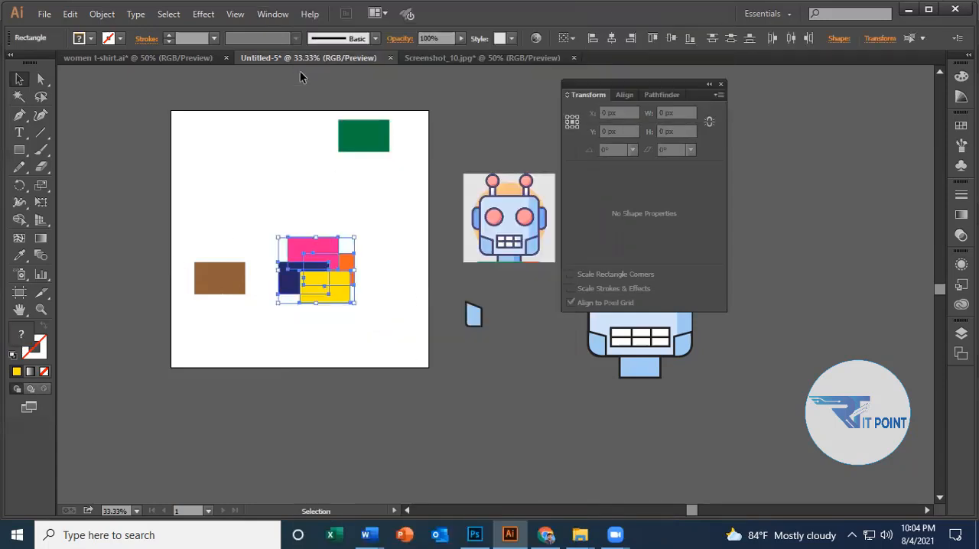
left_click(274, 17)
mouse_move(334, 42)
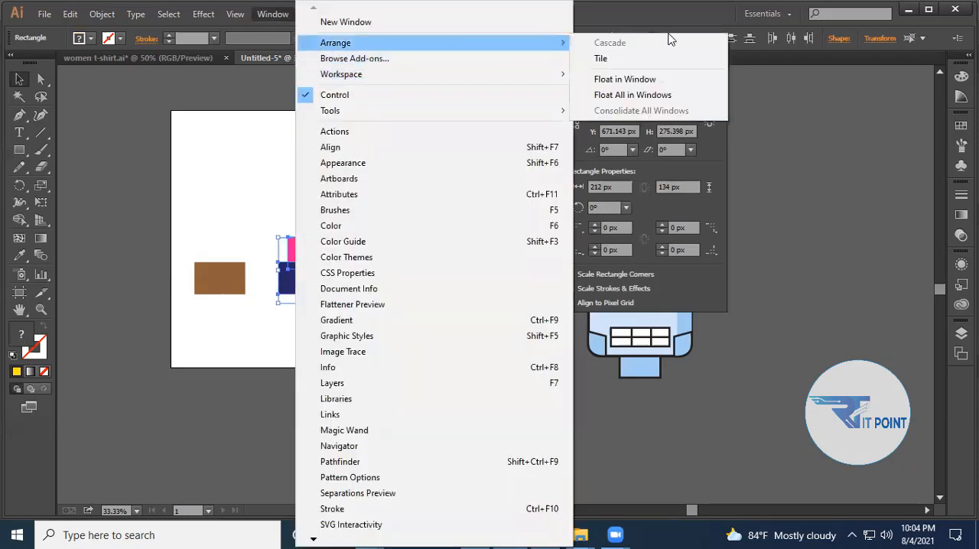
left_click(226, 159)
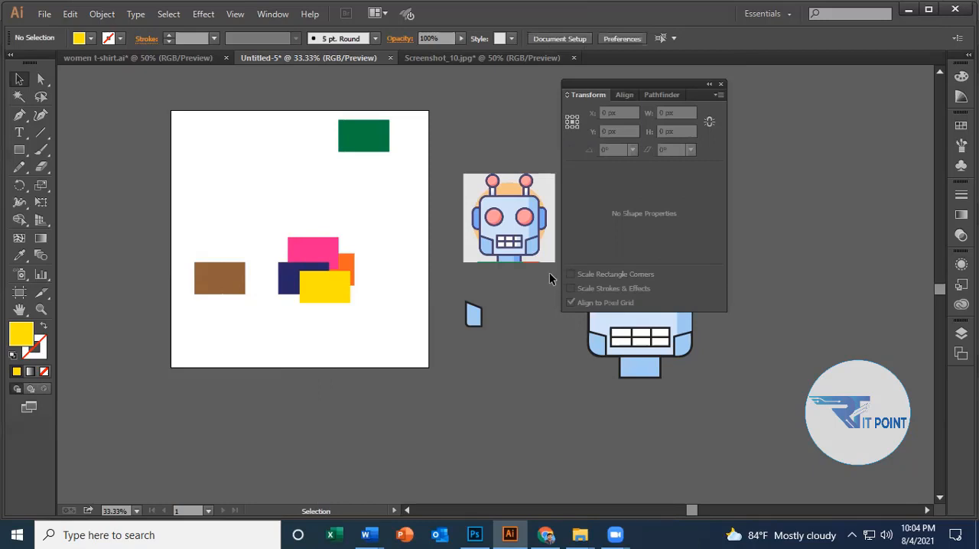
Inspect the document's layers, expanding Layer 1 to view its objects, and collapse and hide the layer list again.
left_click(962, 334)
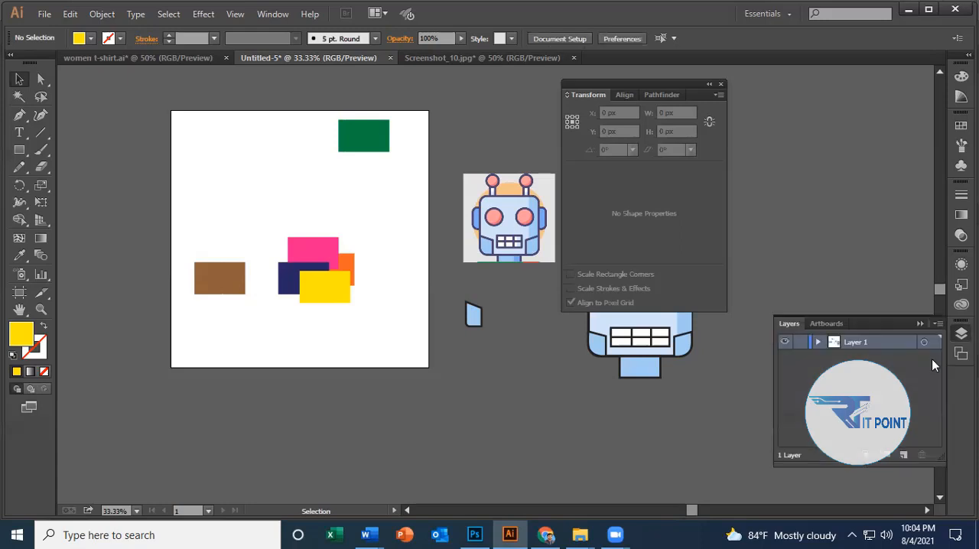
left_click(817, 343)
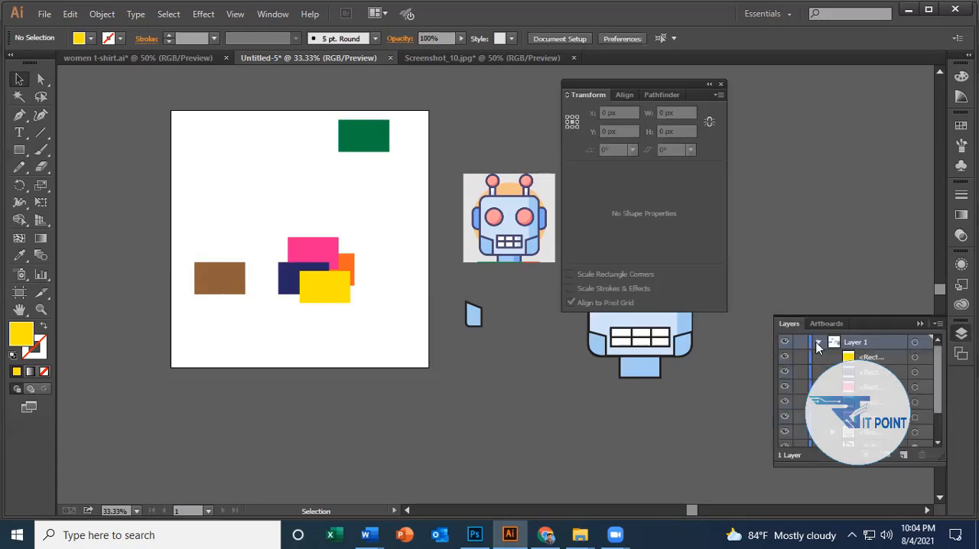
left_click(818, 343)
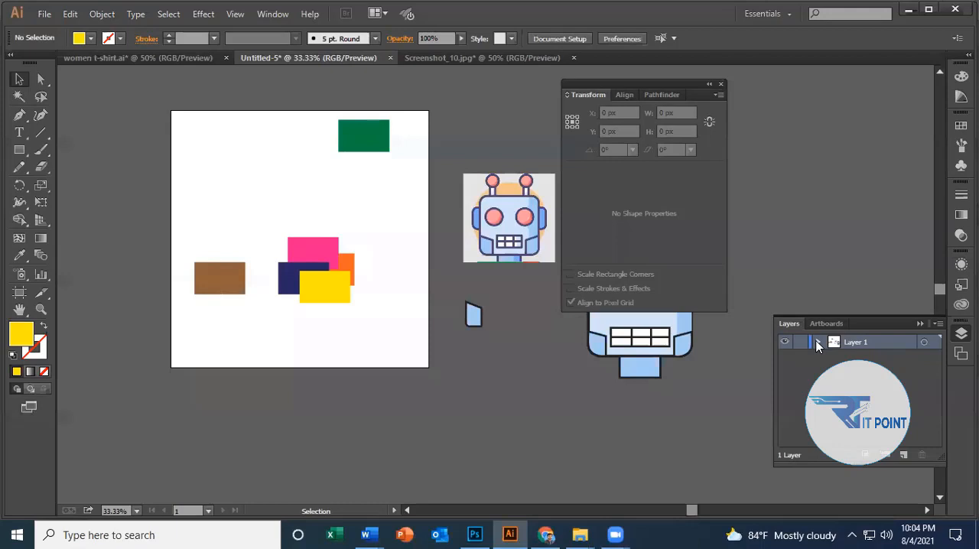
left_click(962, 333)
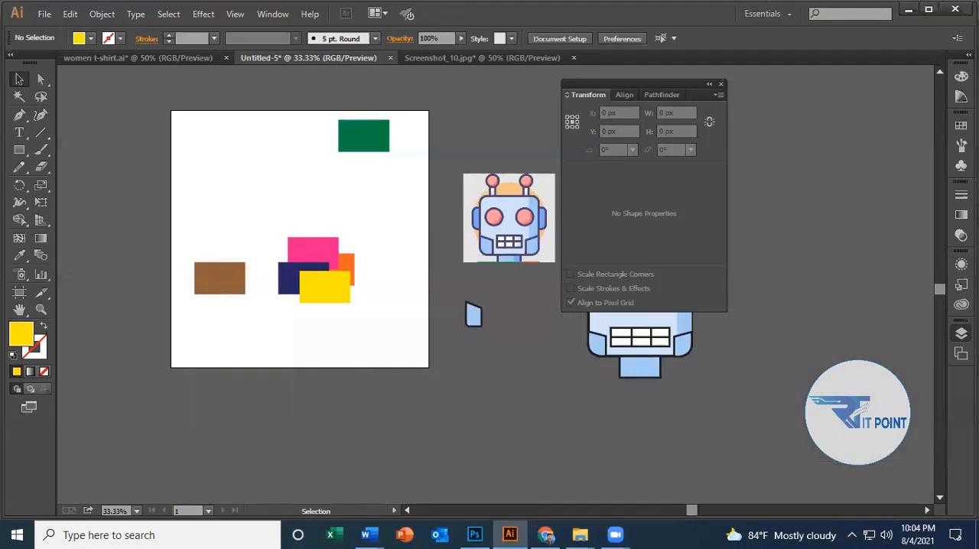
left_click(961, 333)
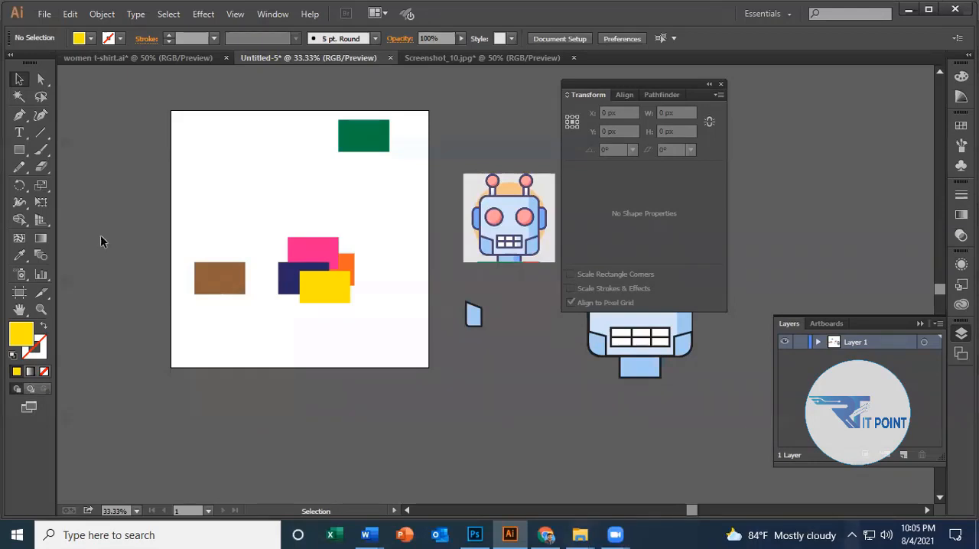
left_click(919, 324)
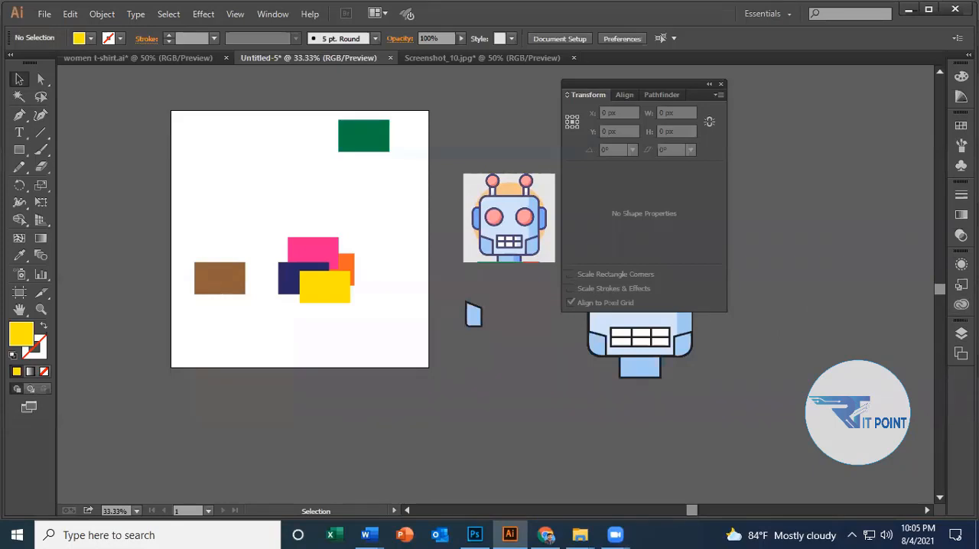
left_click(961, 334)
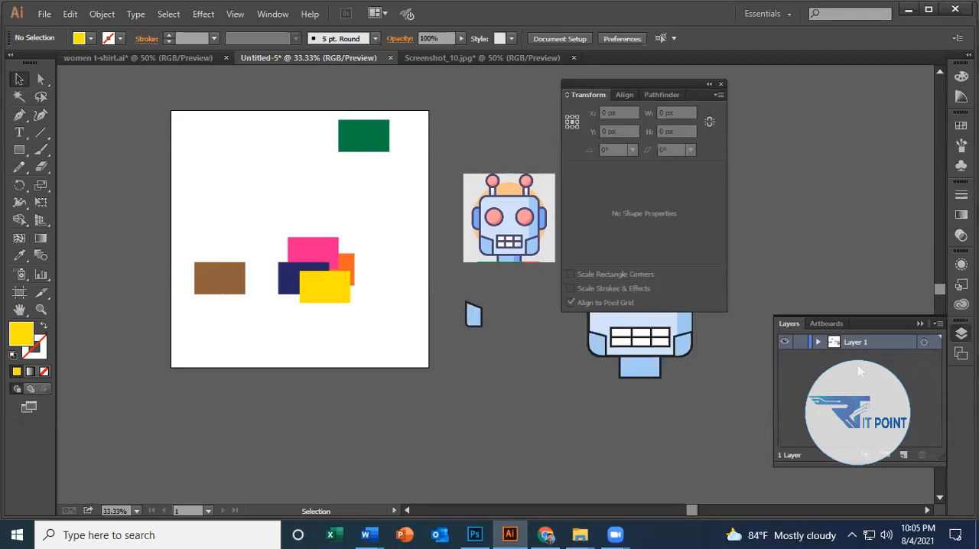
left_click(919, 323)
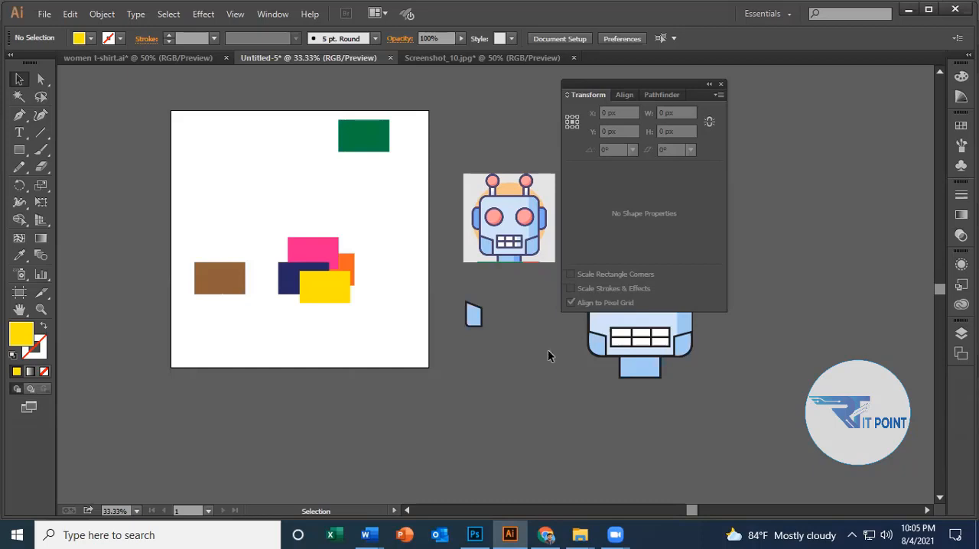
left_click_drag(269, 189, 330, 312)
left_click(366, 238)
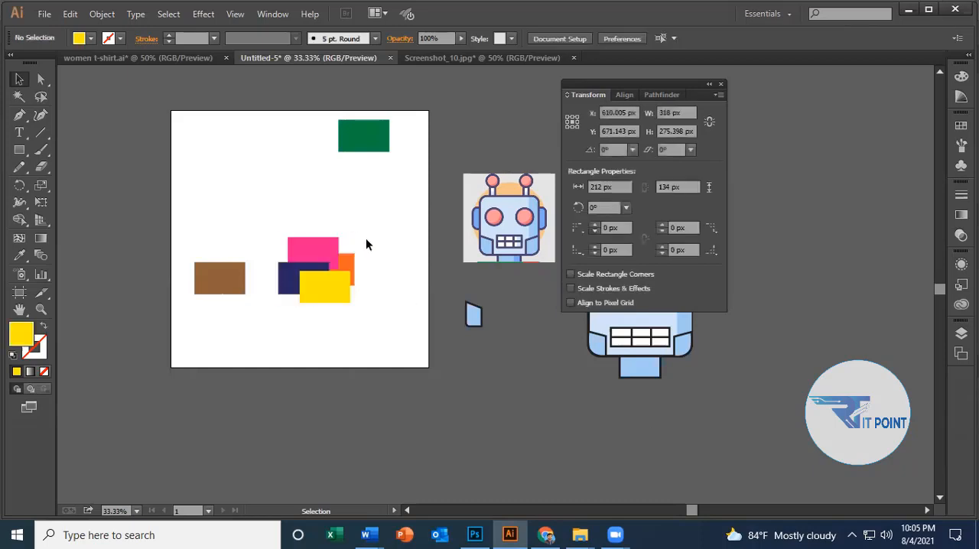
left_click_drag(289, 217, 357, 308)
right_click(324, 251)
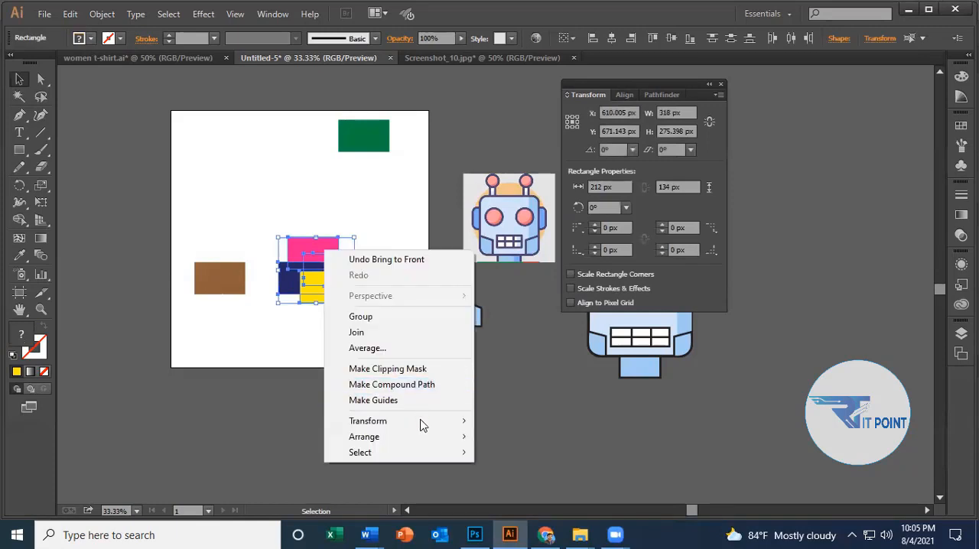
mouse_move(429, 421)
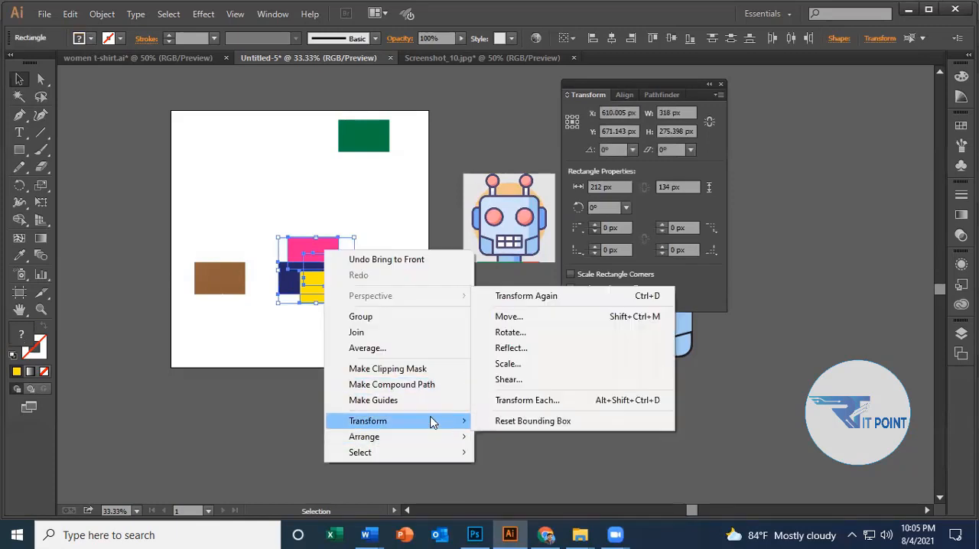
Move the pink rectangle out of the overlapping stack to the artboard's upper-left area, and clear the selection.
left_click(320, 233)
left_click_drag(314, 247, 235, 168)
left_click(311, 182)
left_click(246, 181)
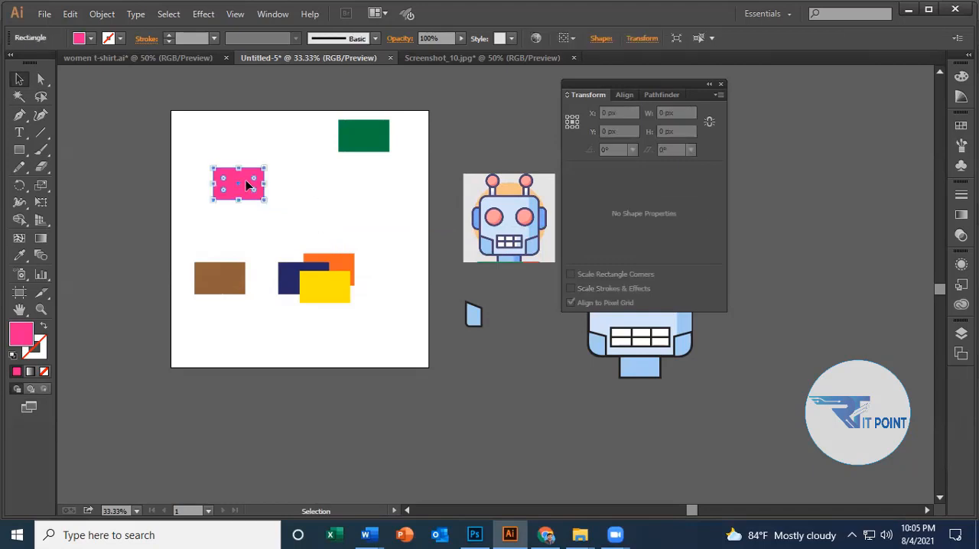
right_click(246, 182)
mouse_move(357, 370)
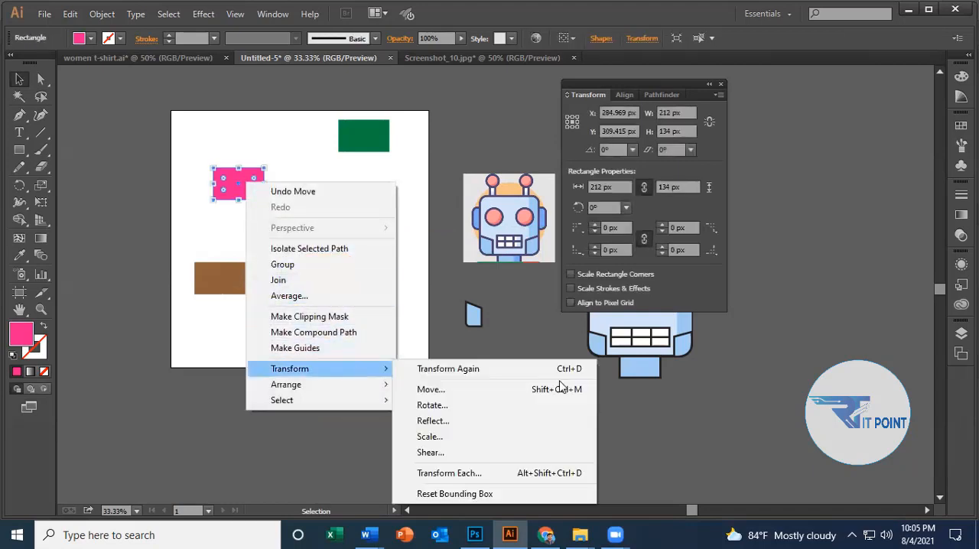
left_click(430, 405)
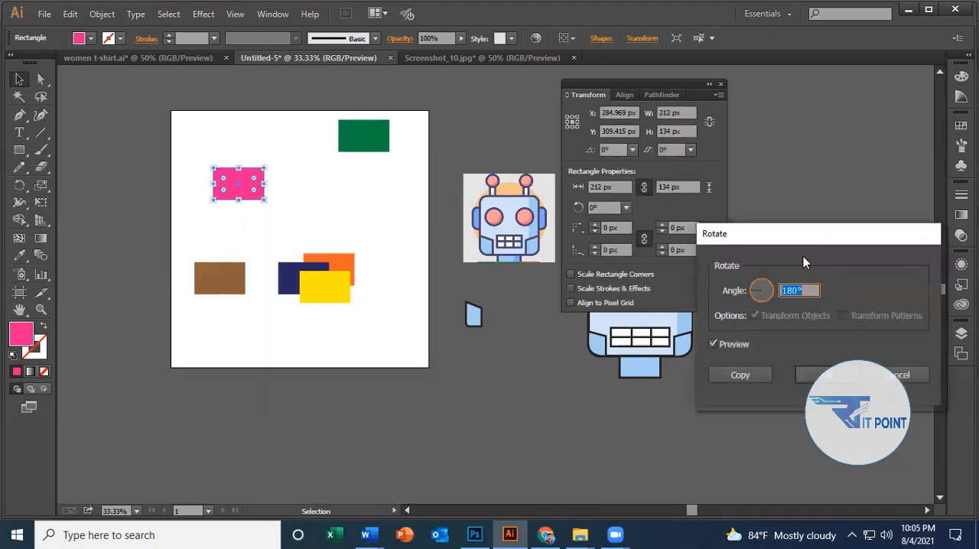
left_click_drag(779, 225, 707, 99)
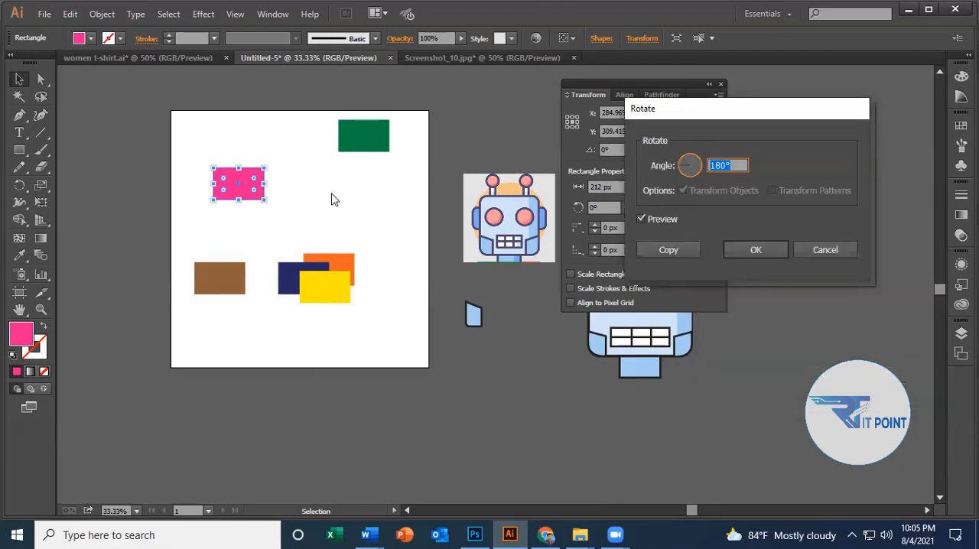
left_click(823, 250)
Enlarge the pink rectangle to about 484 by 298 px.
left_click(319, 212)
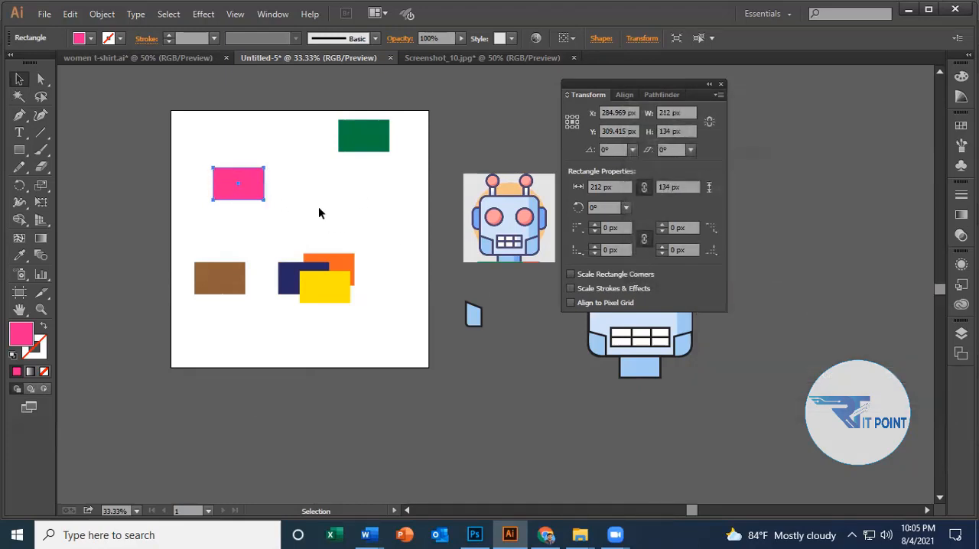
left_click(241, 196)
left_click_drag(264, 200, 300, 189)
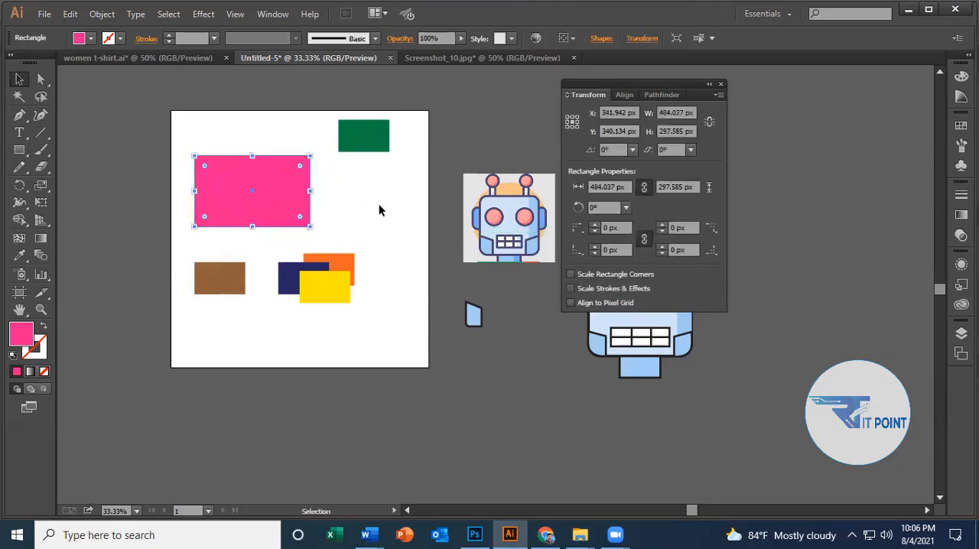
Round the pink rectangle's two right corners to a radius of about 149 px and shift the shape slightly right.
left_click(41, 79)
left_click(319, 177)
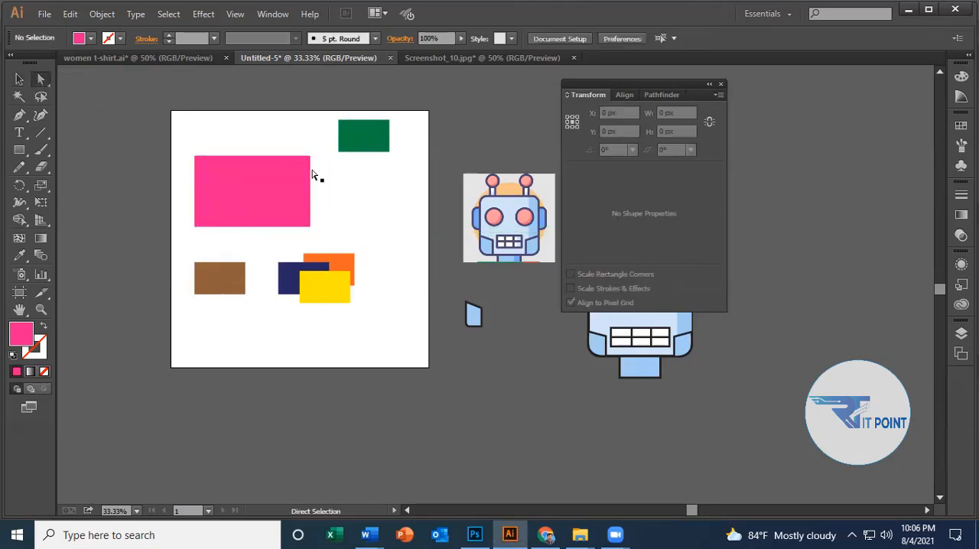
left_click(310, 156)
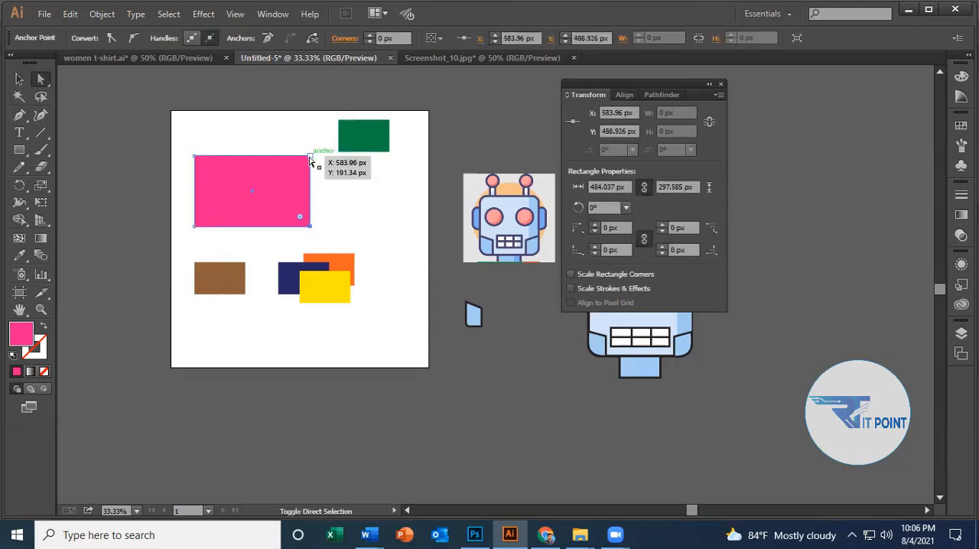
left_click(310, 203)
left_click_drag(300, 167, 271, 186)
left_click(371, 201)
left_click(358, 198)
left_click(363, 201)
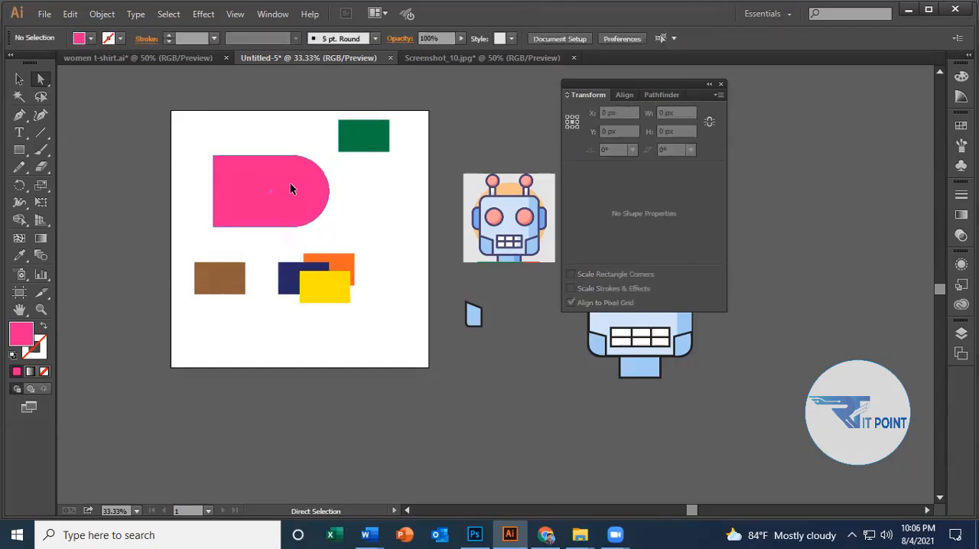
Preview rotating the rounded pink shape by 270° and by 227°, switching the preview off and on again.
left_click(291, 187)
right_click(289, 170)
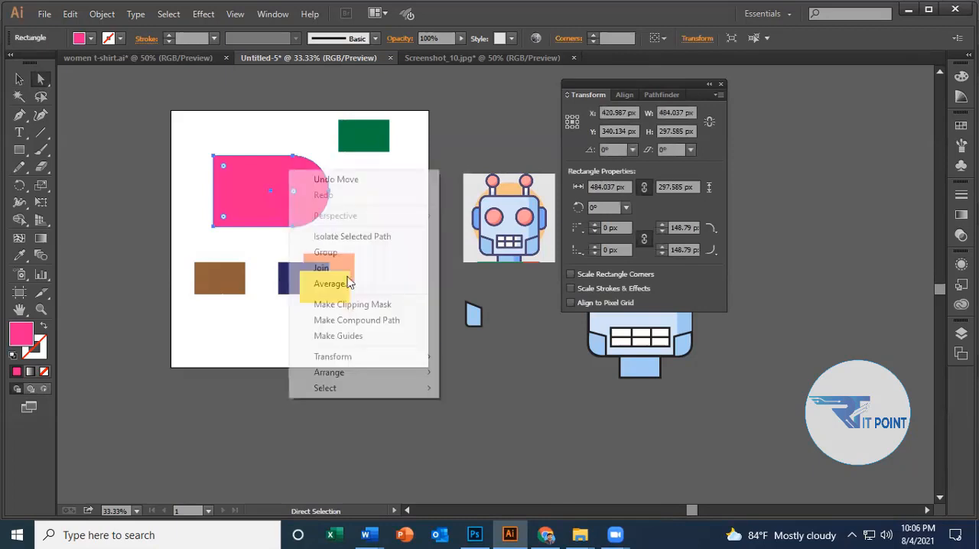
mouse_move(372, 357)
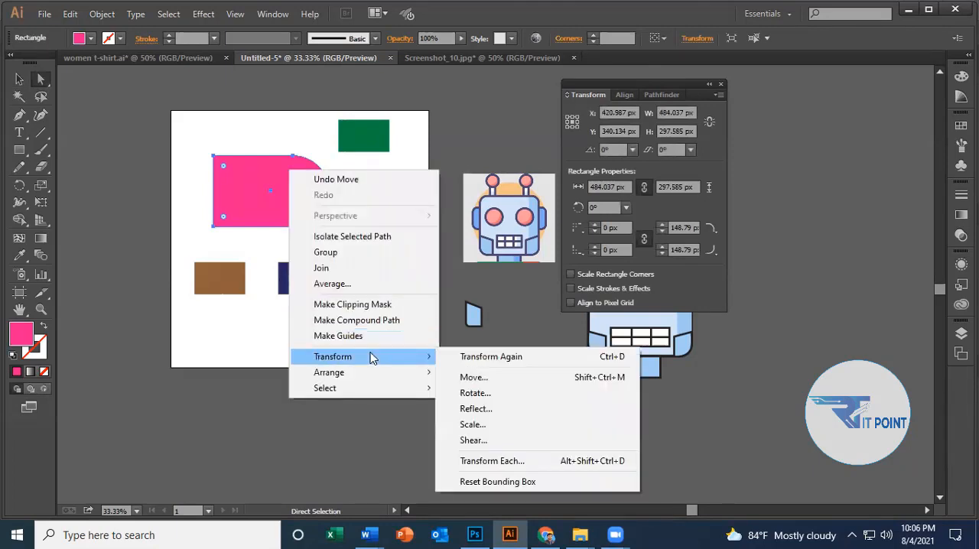
left_click(473, 393)
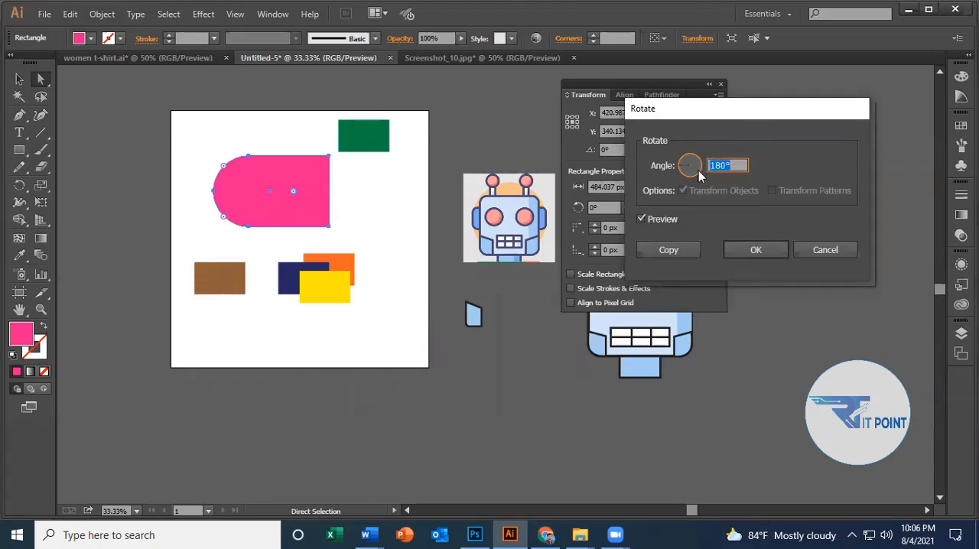
mouse_move(686, 173)
left_mouse_down()
mouse_move(685, 163)
mouse_move(698, 164)
mouse_move(689, 178)
left_mouse_up()
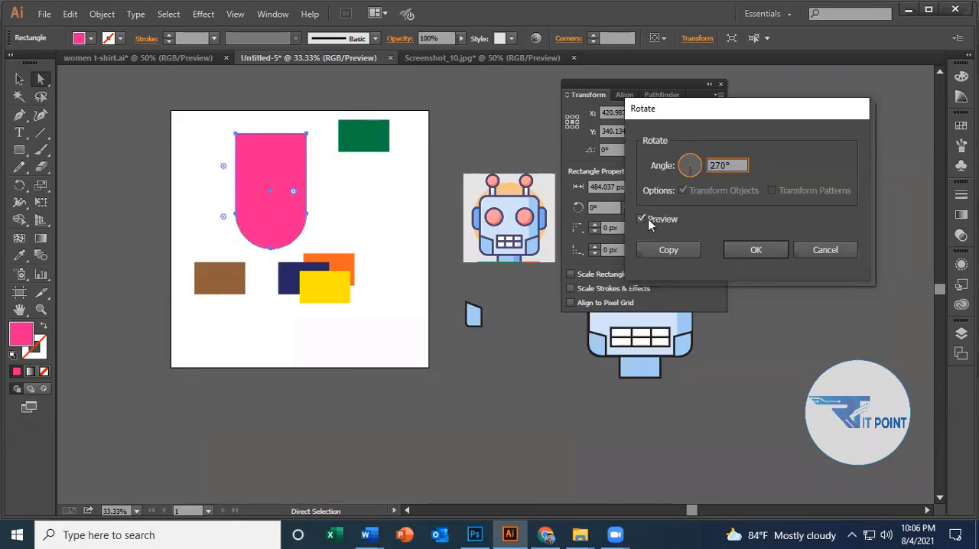
left_click(643, 219)
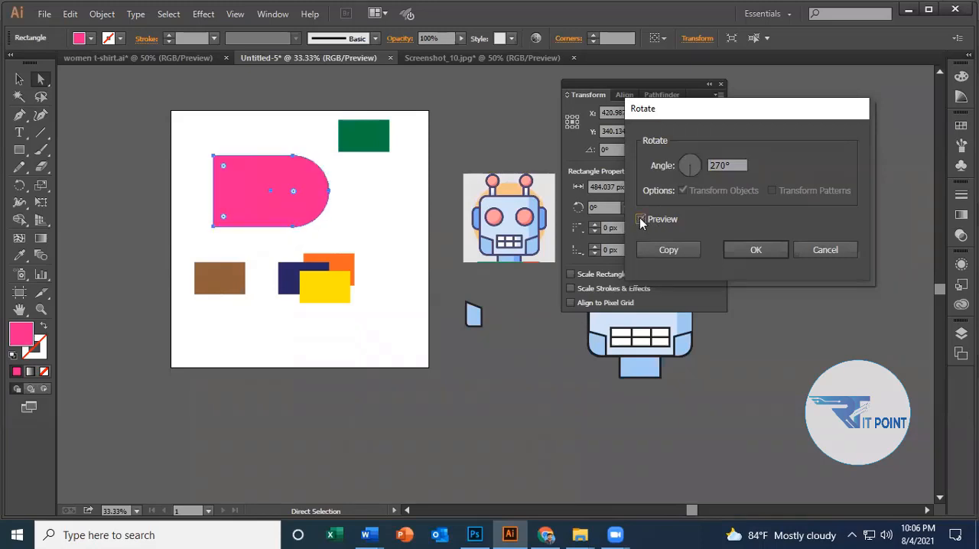
left_click(692, 170)
left_click_drag(692, 170, 683, 177)
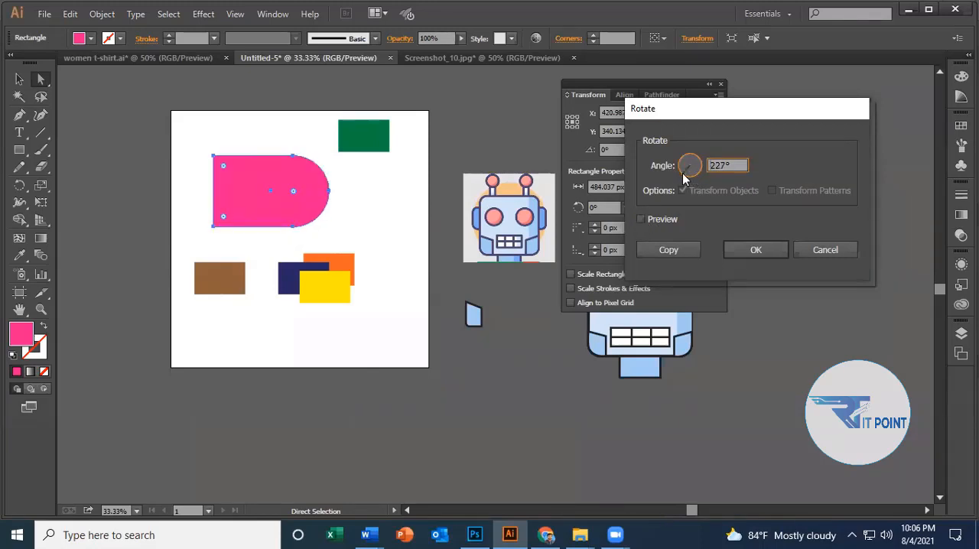
left_click(651, 221)
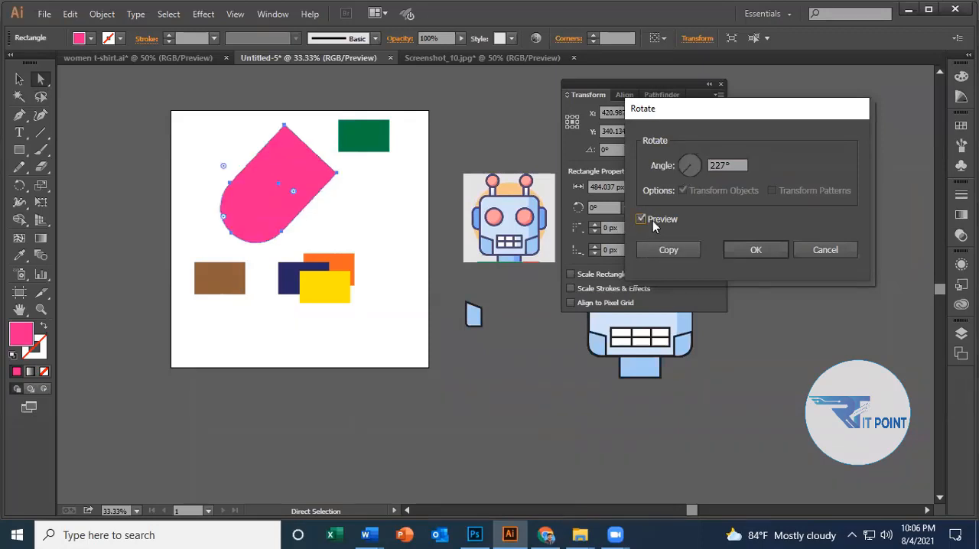
Create a copy of the pink shape rotated 70° and move it to the right of the original.
left_click_drag(687, 165, 693, 164)
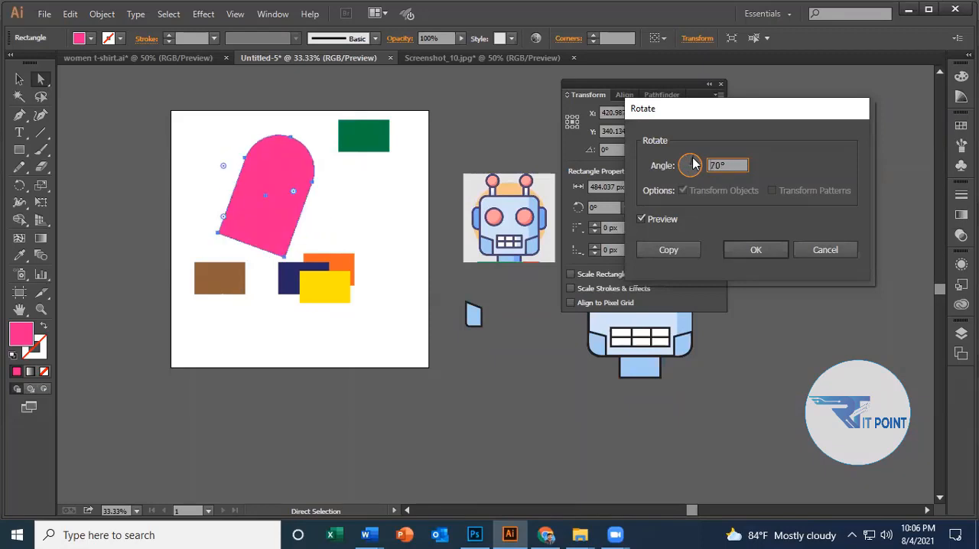
left_click(677, 250)
left_click_drag(253, 186, 385, 203)
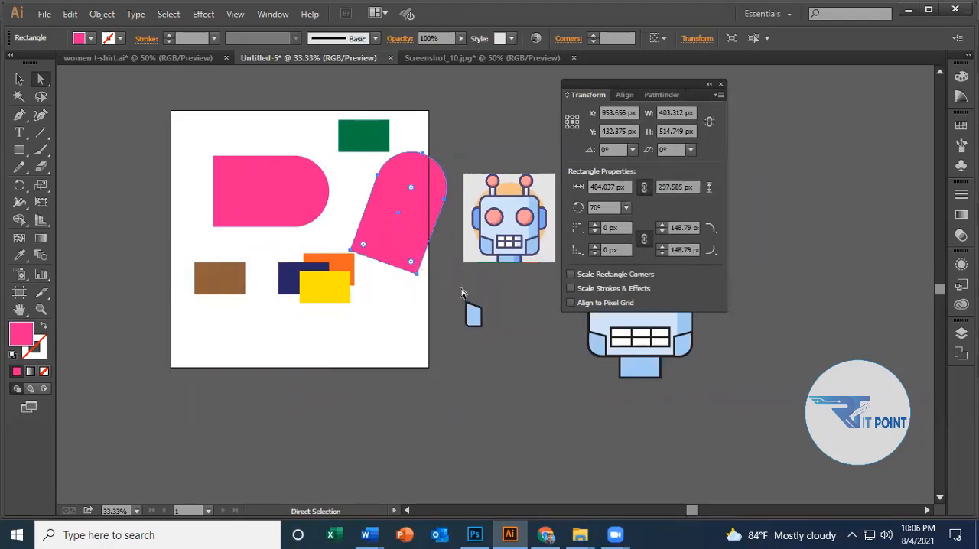
Undo the rotated copy's move and its creation.
key("ctrl+z")
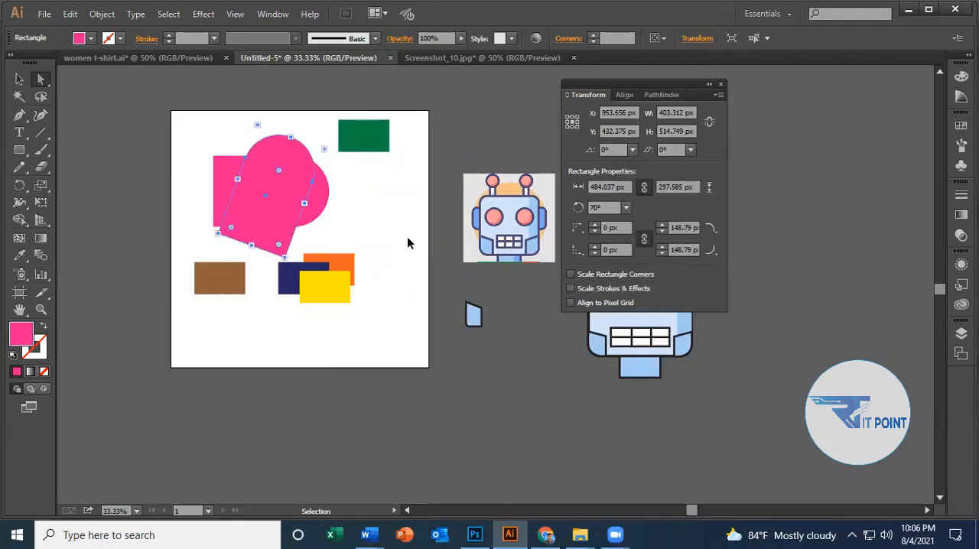
key("ctrl+z")
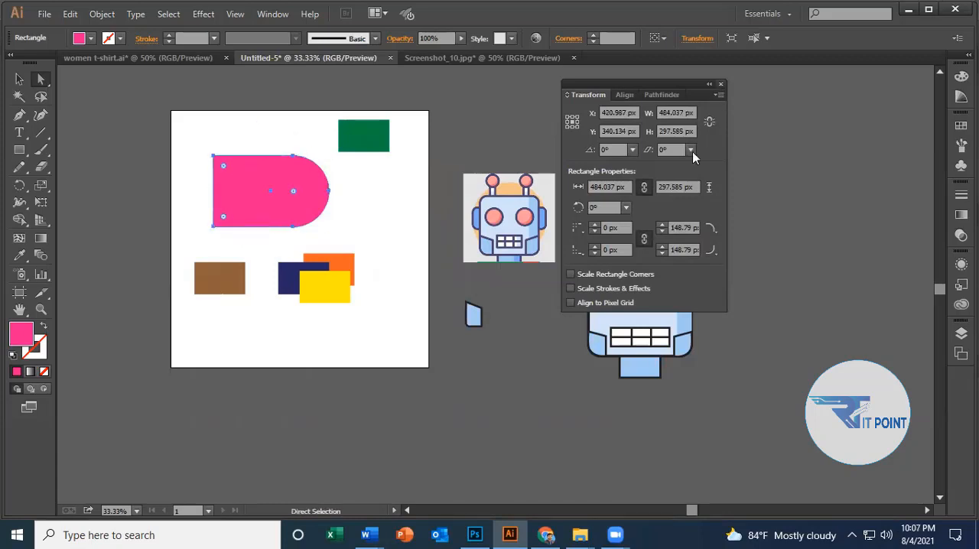
right_click(259, 170)
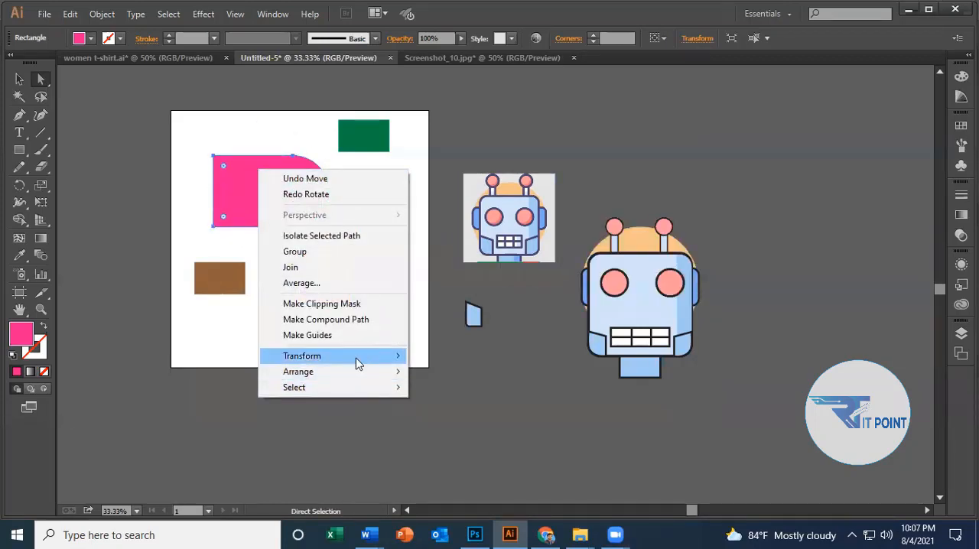
mouse_move(398, 356)
left_click(444, 392)
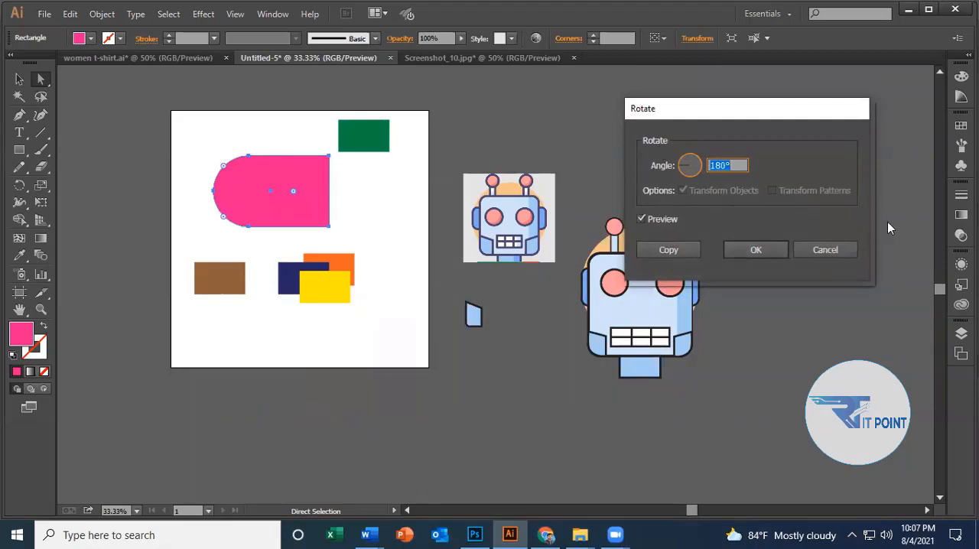
left_click(815, 249)
left_click(335, 210)
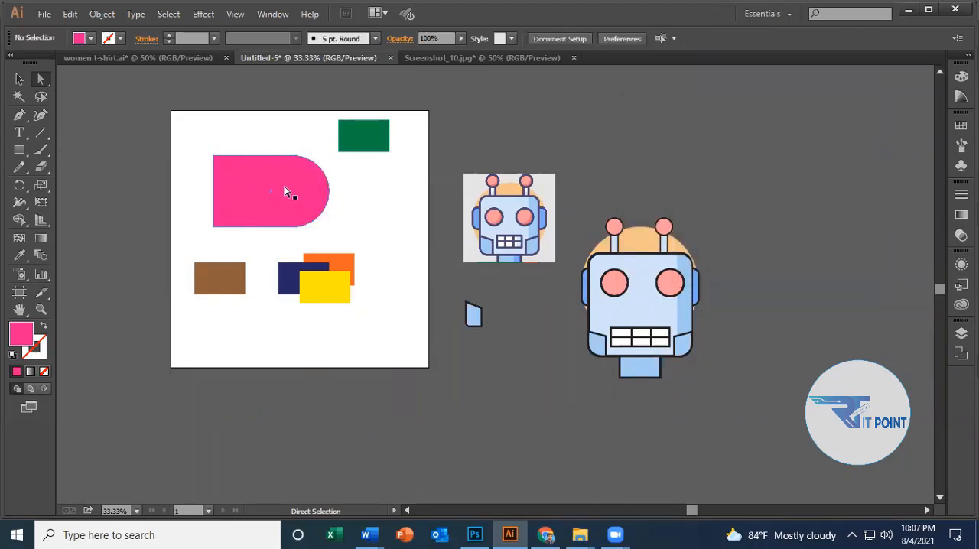
Preview reflecting the pink shape across a 59° axis, the vertical axis and the horizontal axis.
left_click(286, 192)
right_click(285, 174)
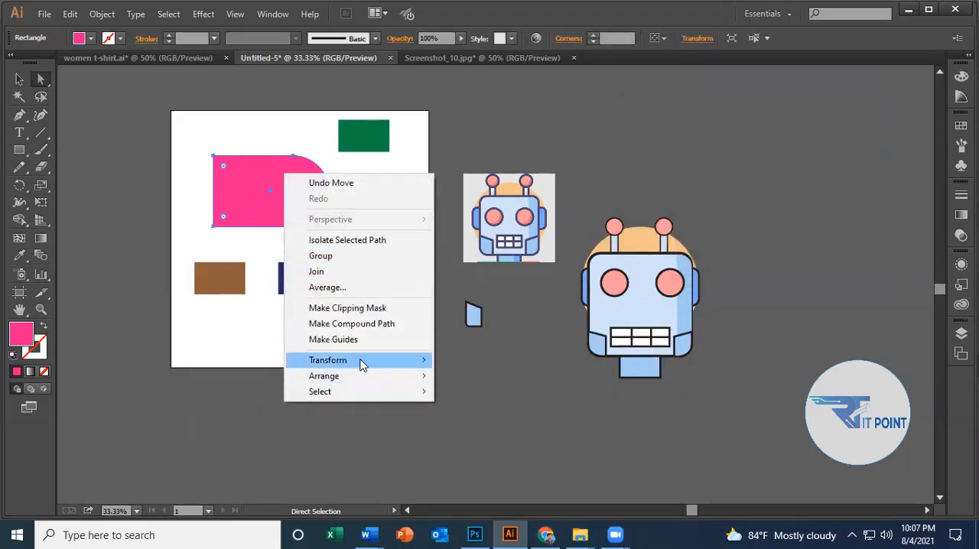
left_click(421, 364)
left_click(510, 413)
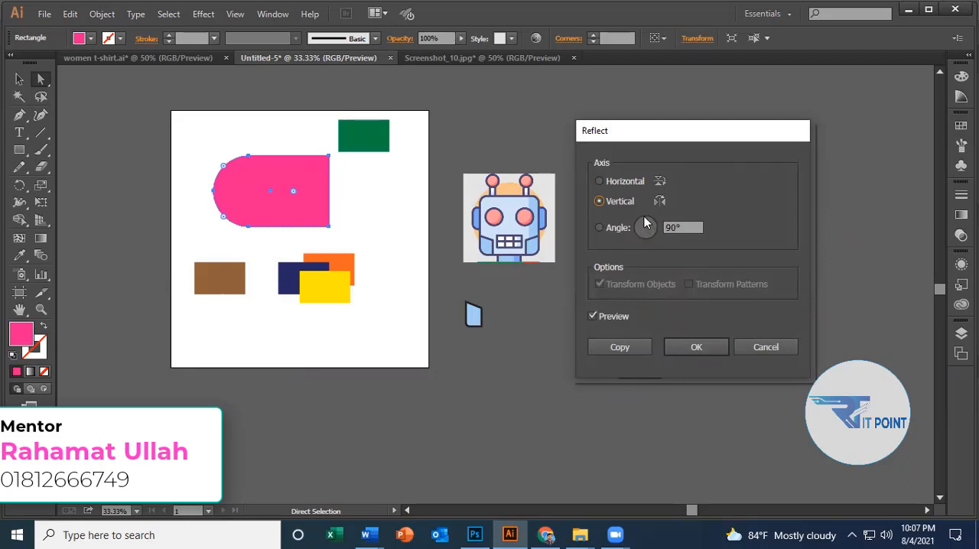
left_click_drag(646, 229, 648, 223)
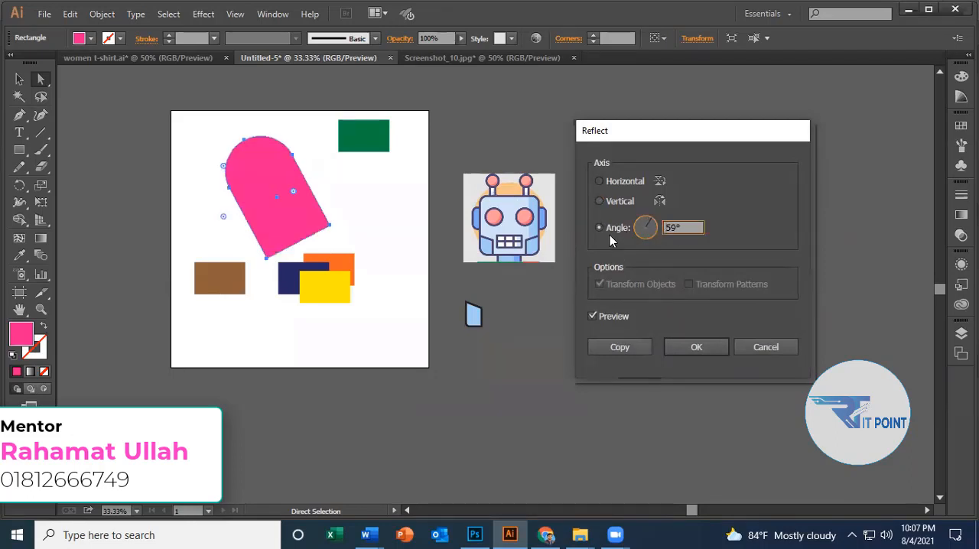
left_click(620, 205)
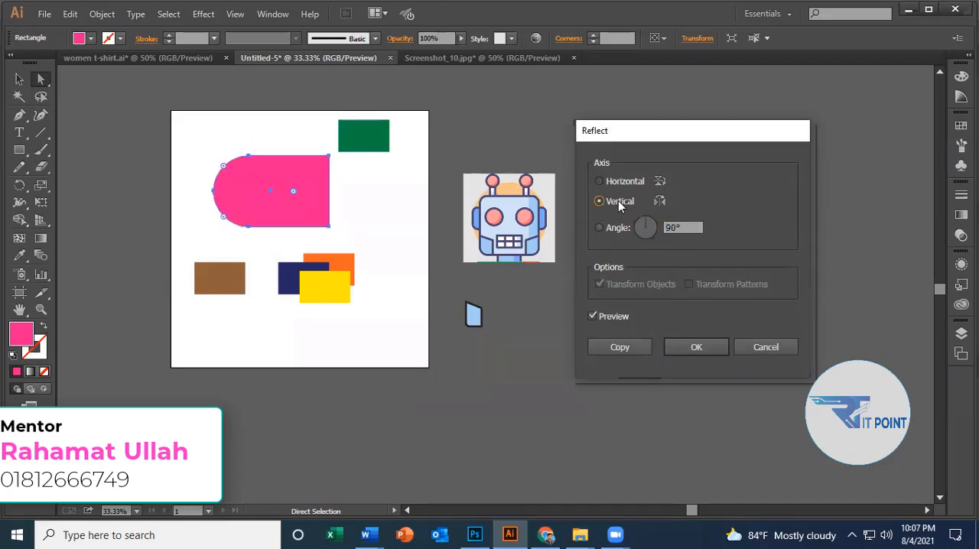
left_click(616, 180)
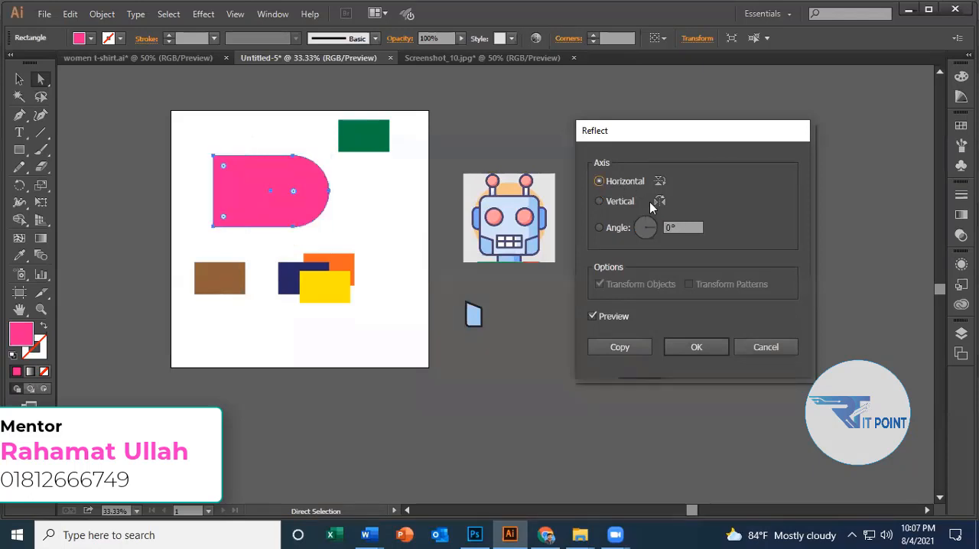
Create a copy of the pink shape reflected across a 74° axis, and delete that copy.
mouse_move(654, 228)
left_mouse_down()
mouse_move(648, 243)
mouse_move(652, 215)
left_mouse_up()
left_click(644, 179)
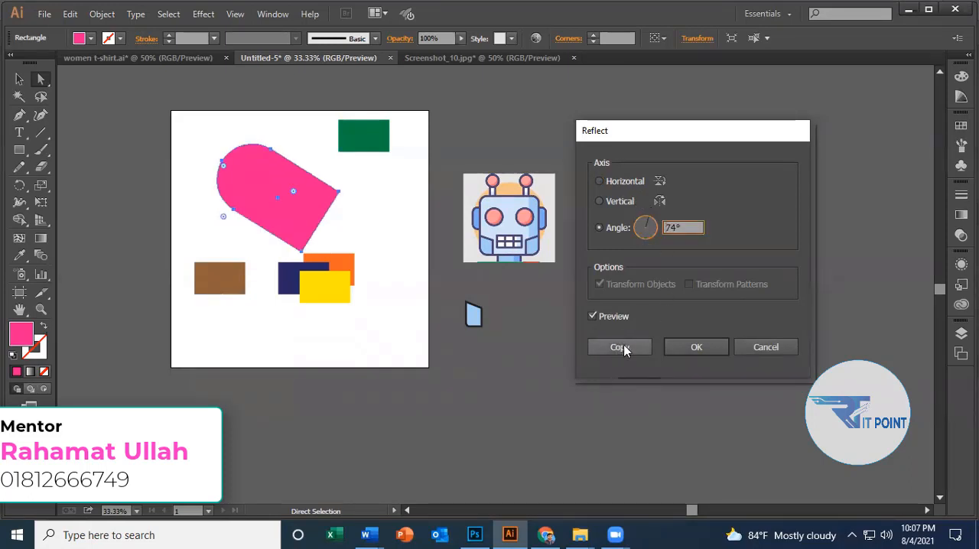
left_click(624, 348)
left_click_drag(326, 230, 397, 190)
key("Delete")
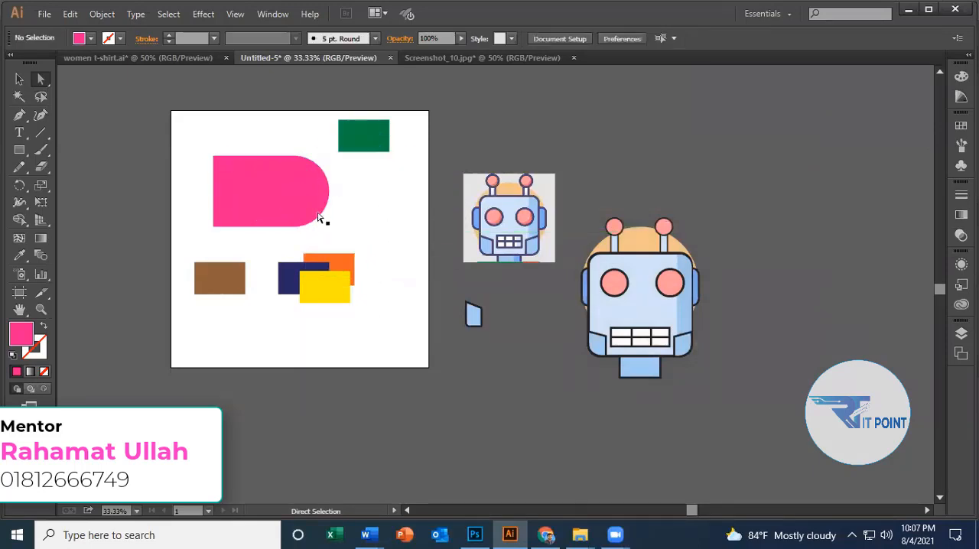
Examine the Move settings and the other Transform commands for the pink shape without applying any, and clear the selection.
left_click(286, 191)
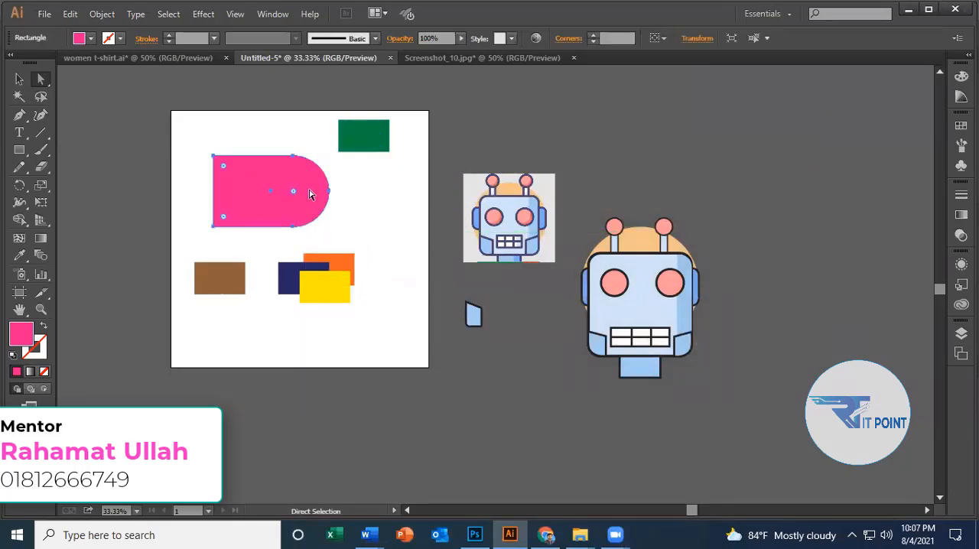
right_click(309, 191)
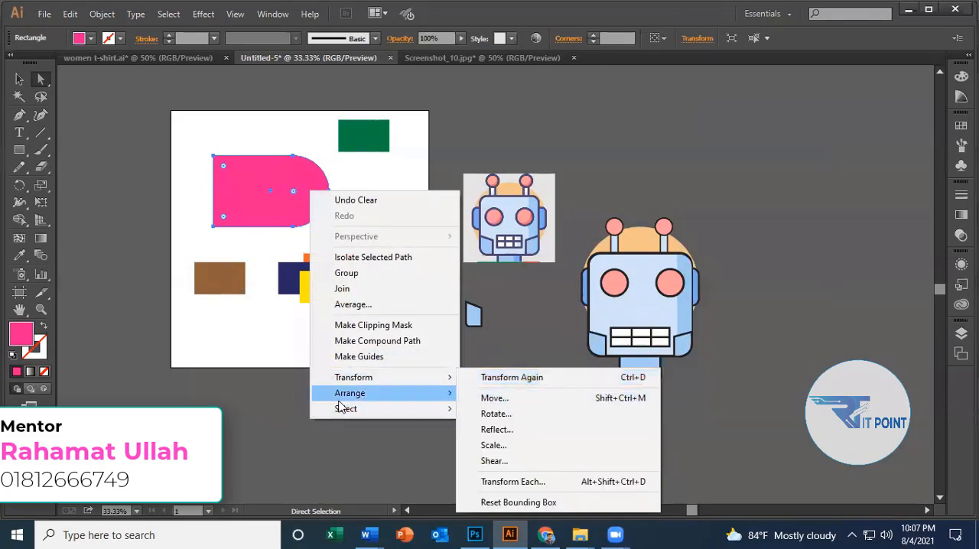
mouse_move(423, 376)
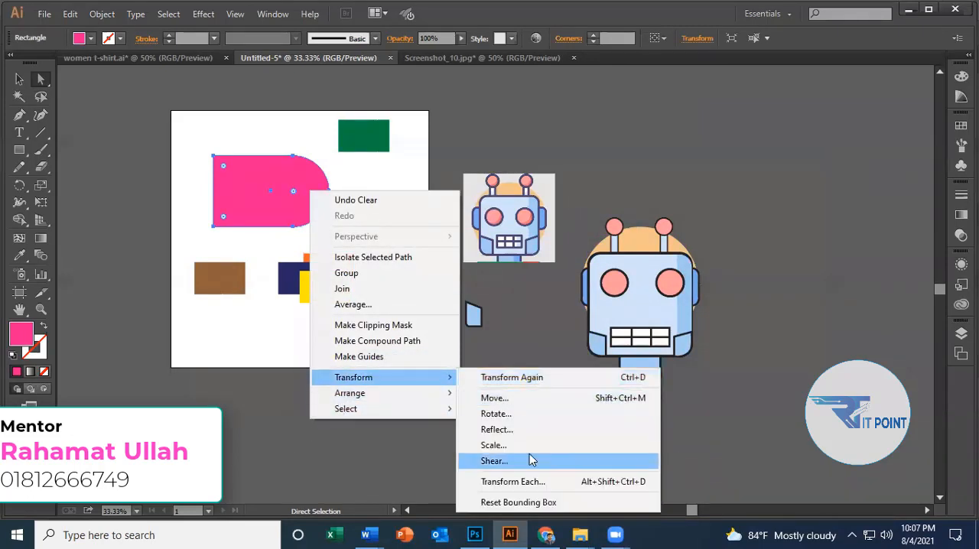
left_click(524, 406)
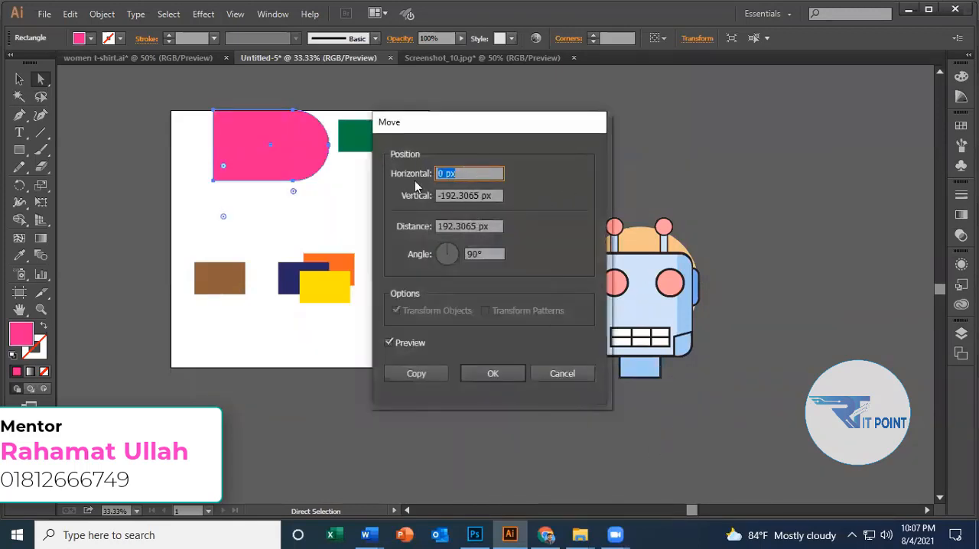
left_click(563, 373)
right_click(283, 168)
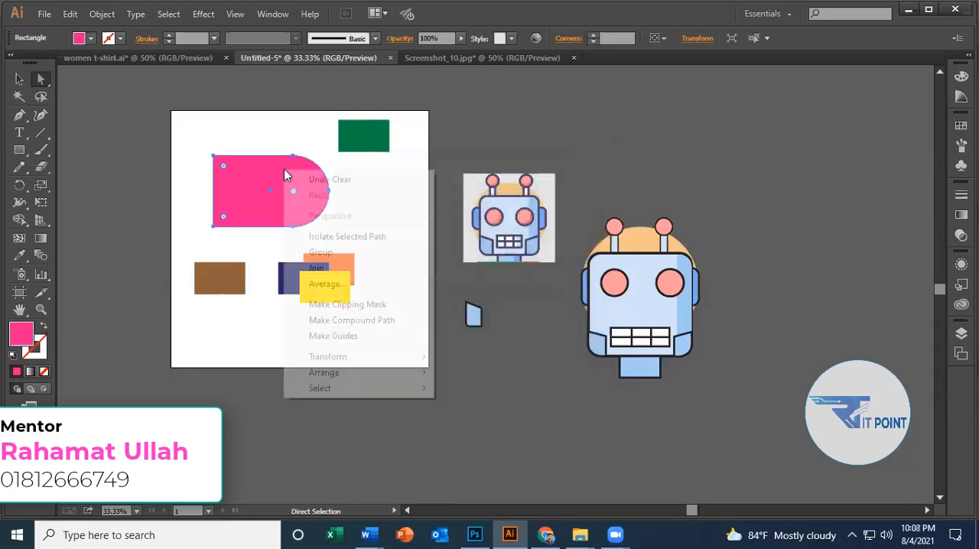
mouse_move(367, 366)
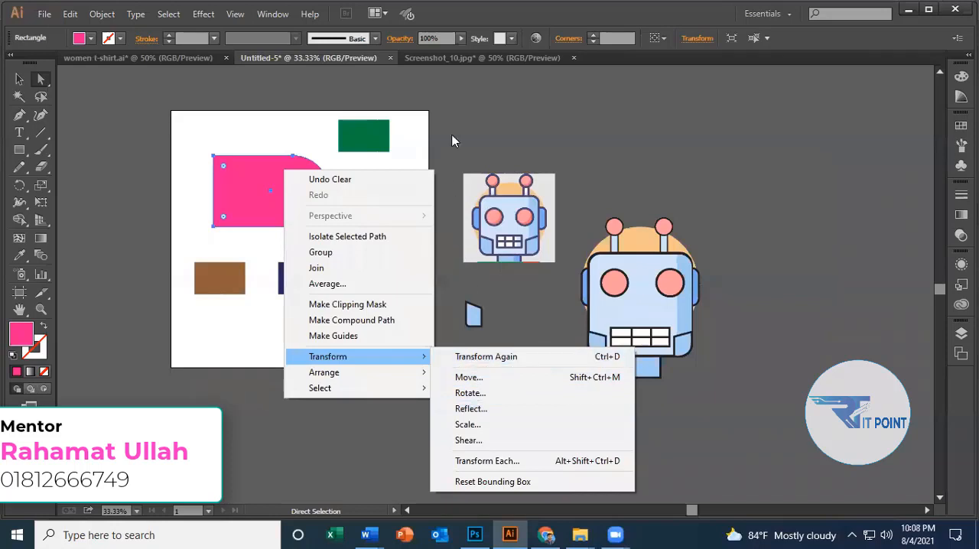
left_click(464, 111)
left_click(467, 113)
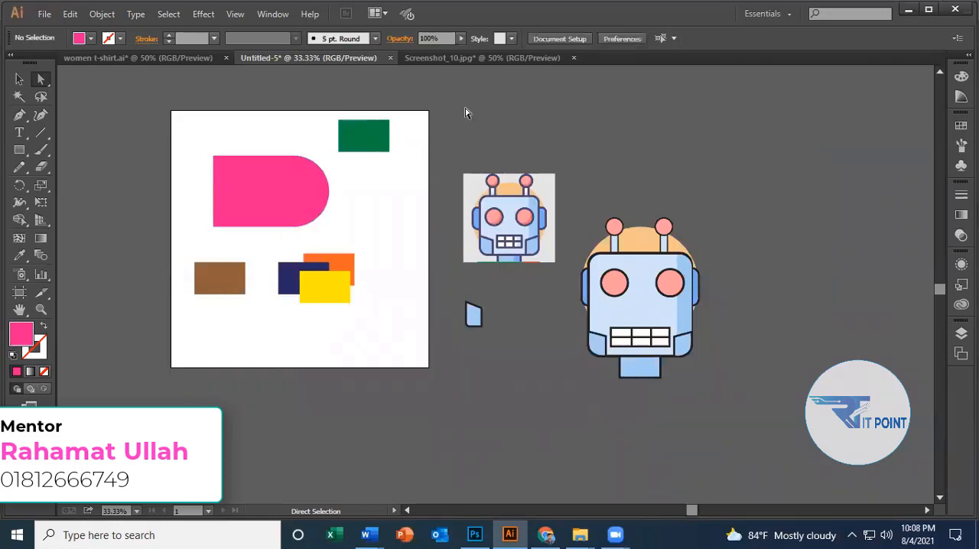